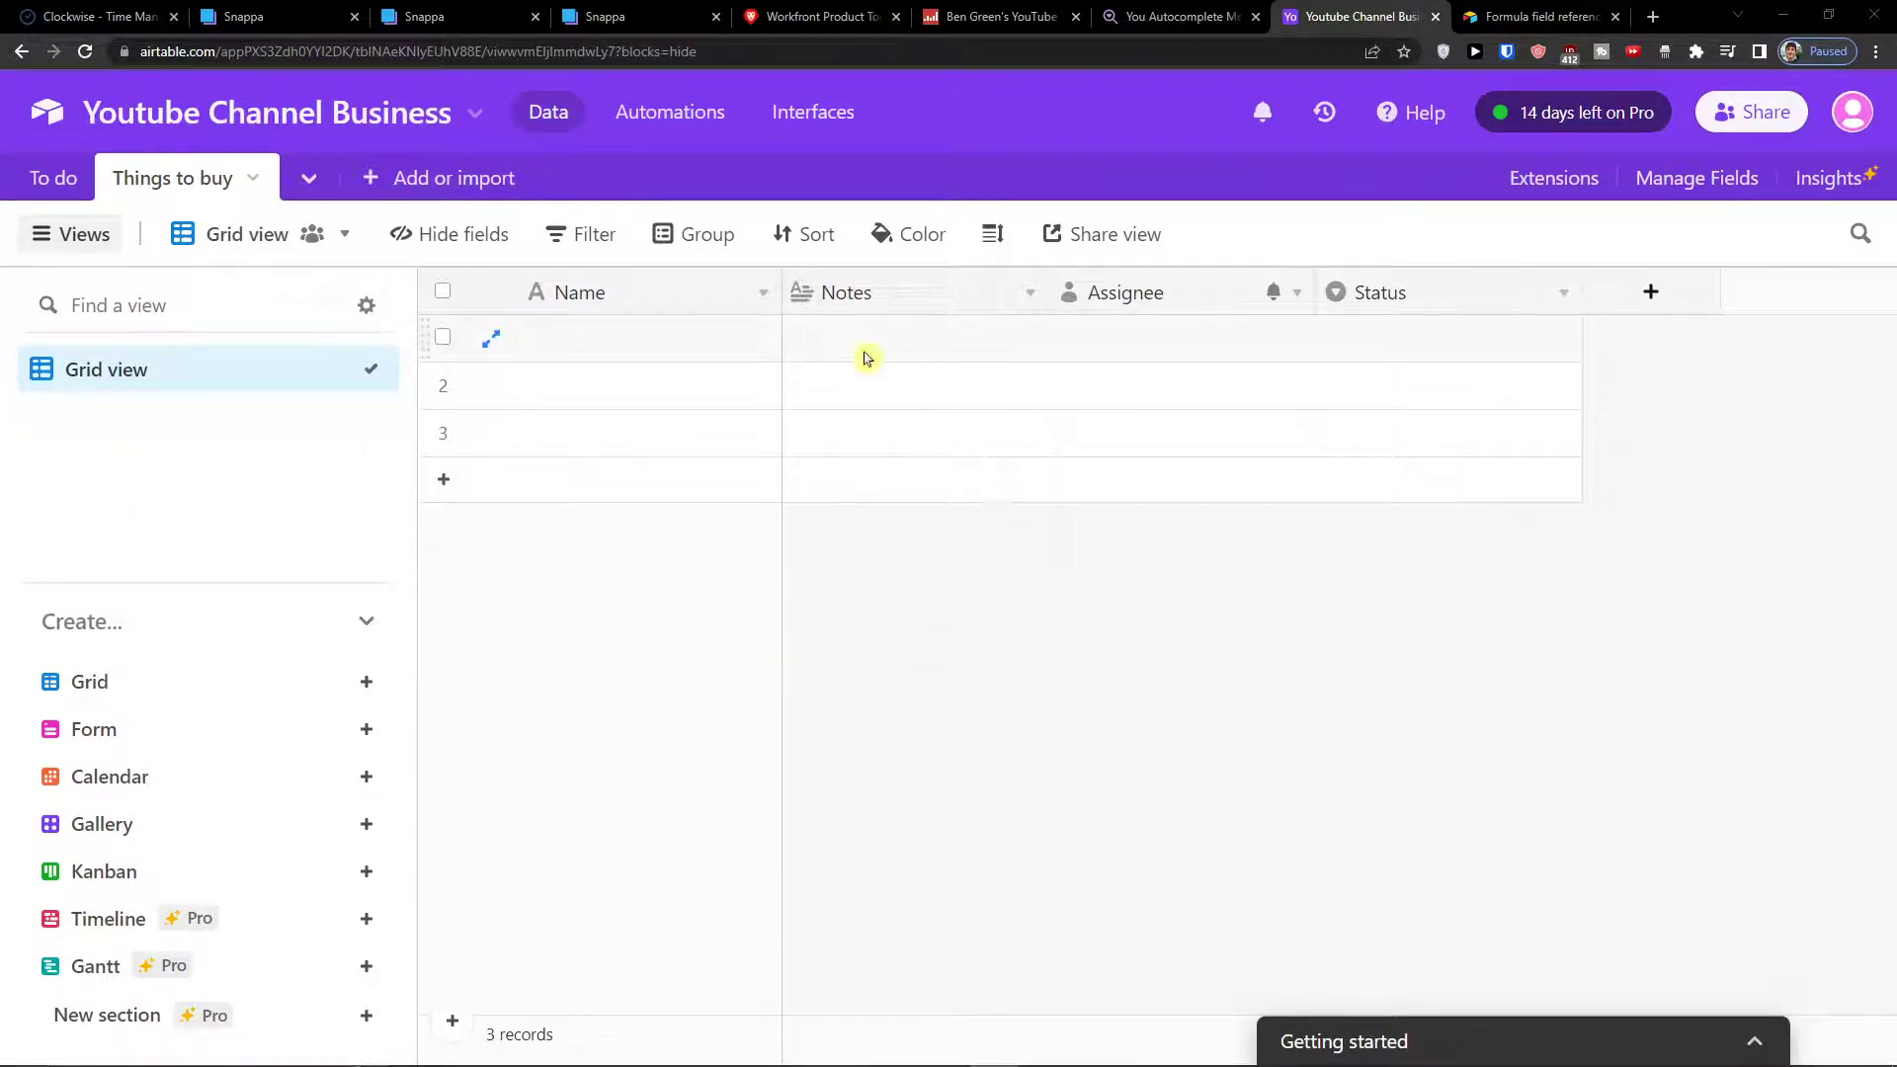
- Adjust the width of the Name column
{"action": "left_click_drag", "start_coordinate": [786, 292], "coordinate": [767, 484]}
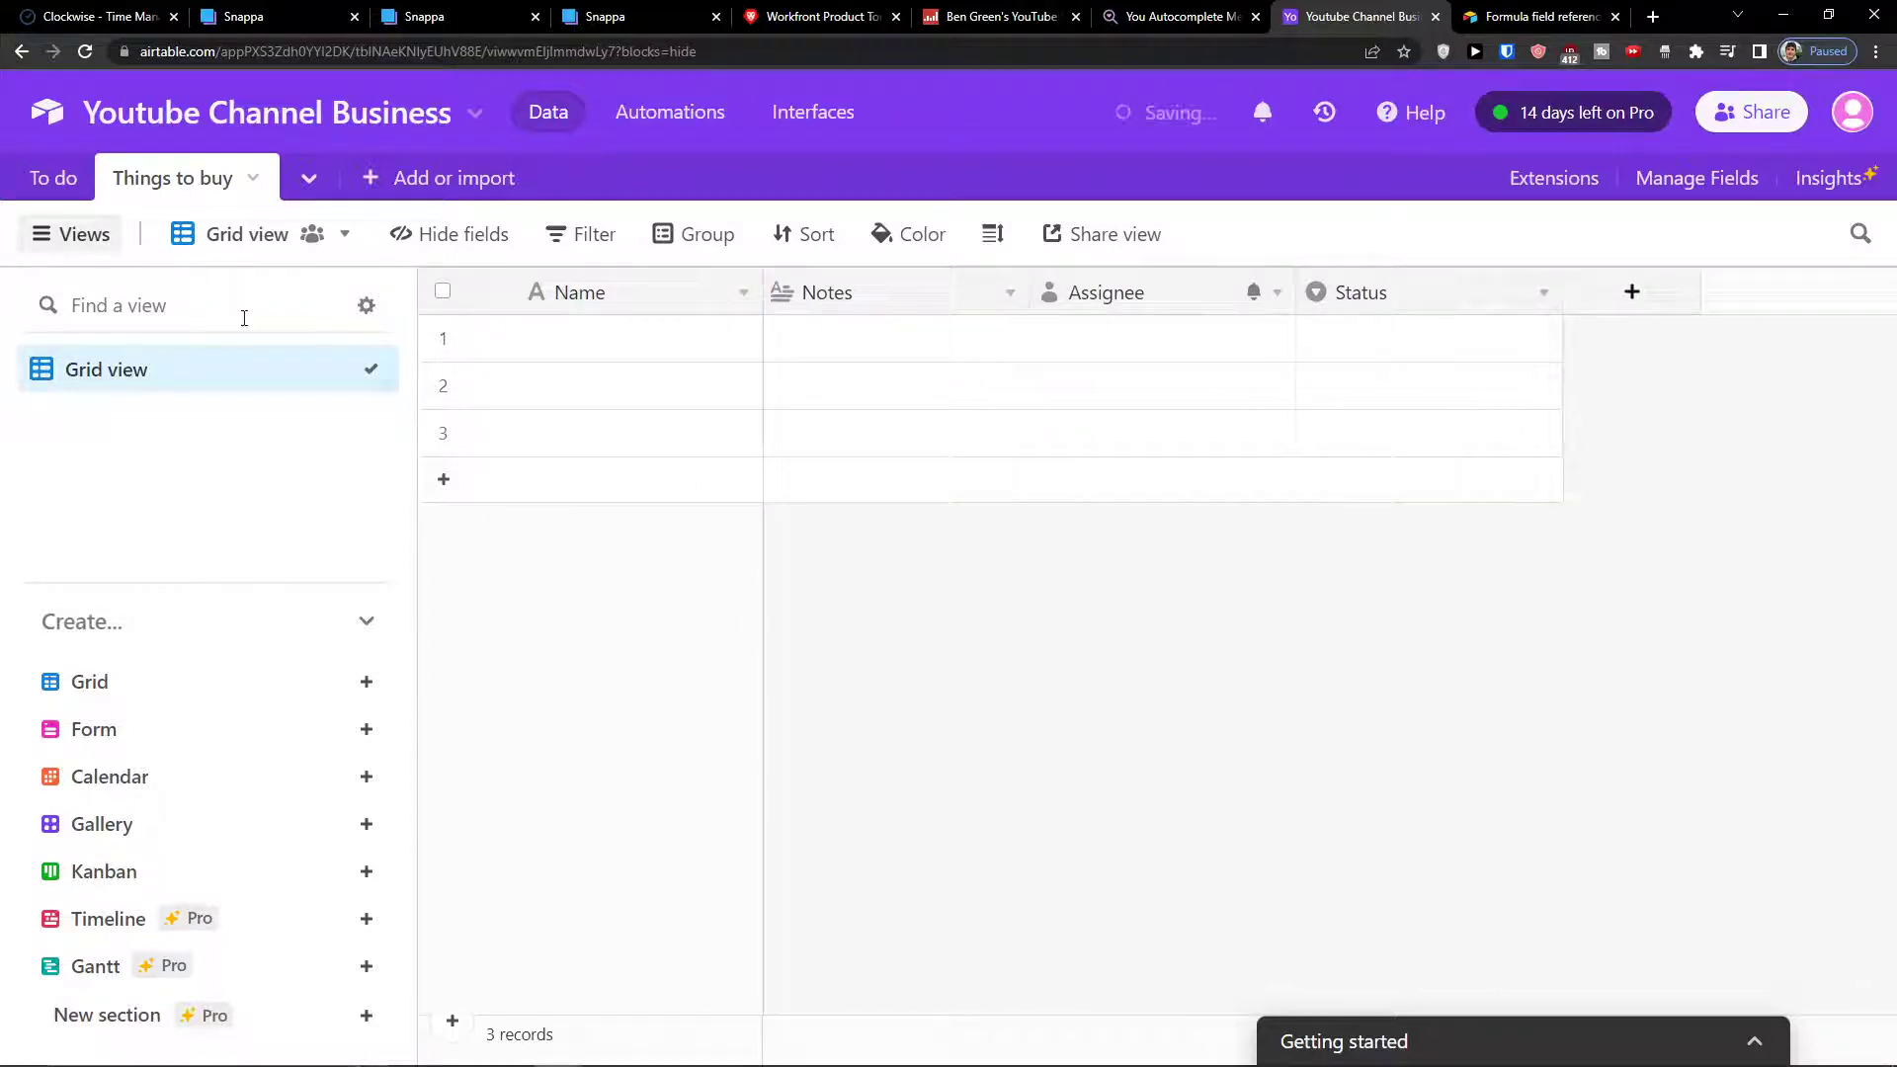
{"action": "mouse_move", "coordinate": [287, 393]}
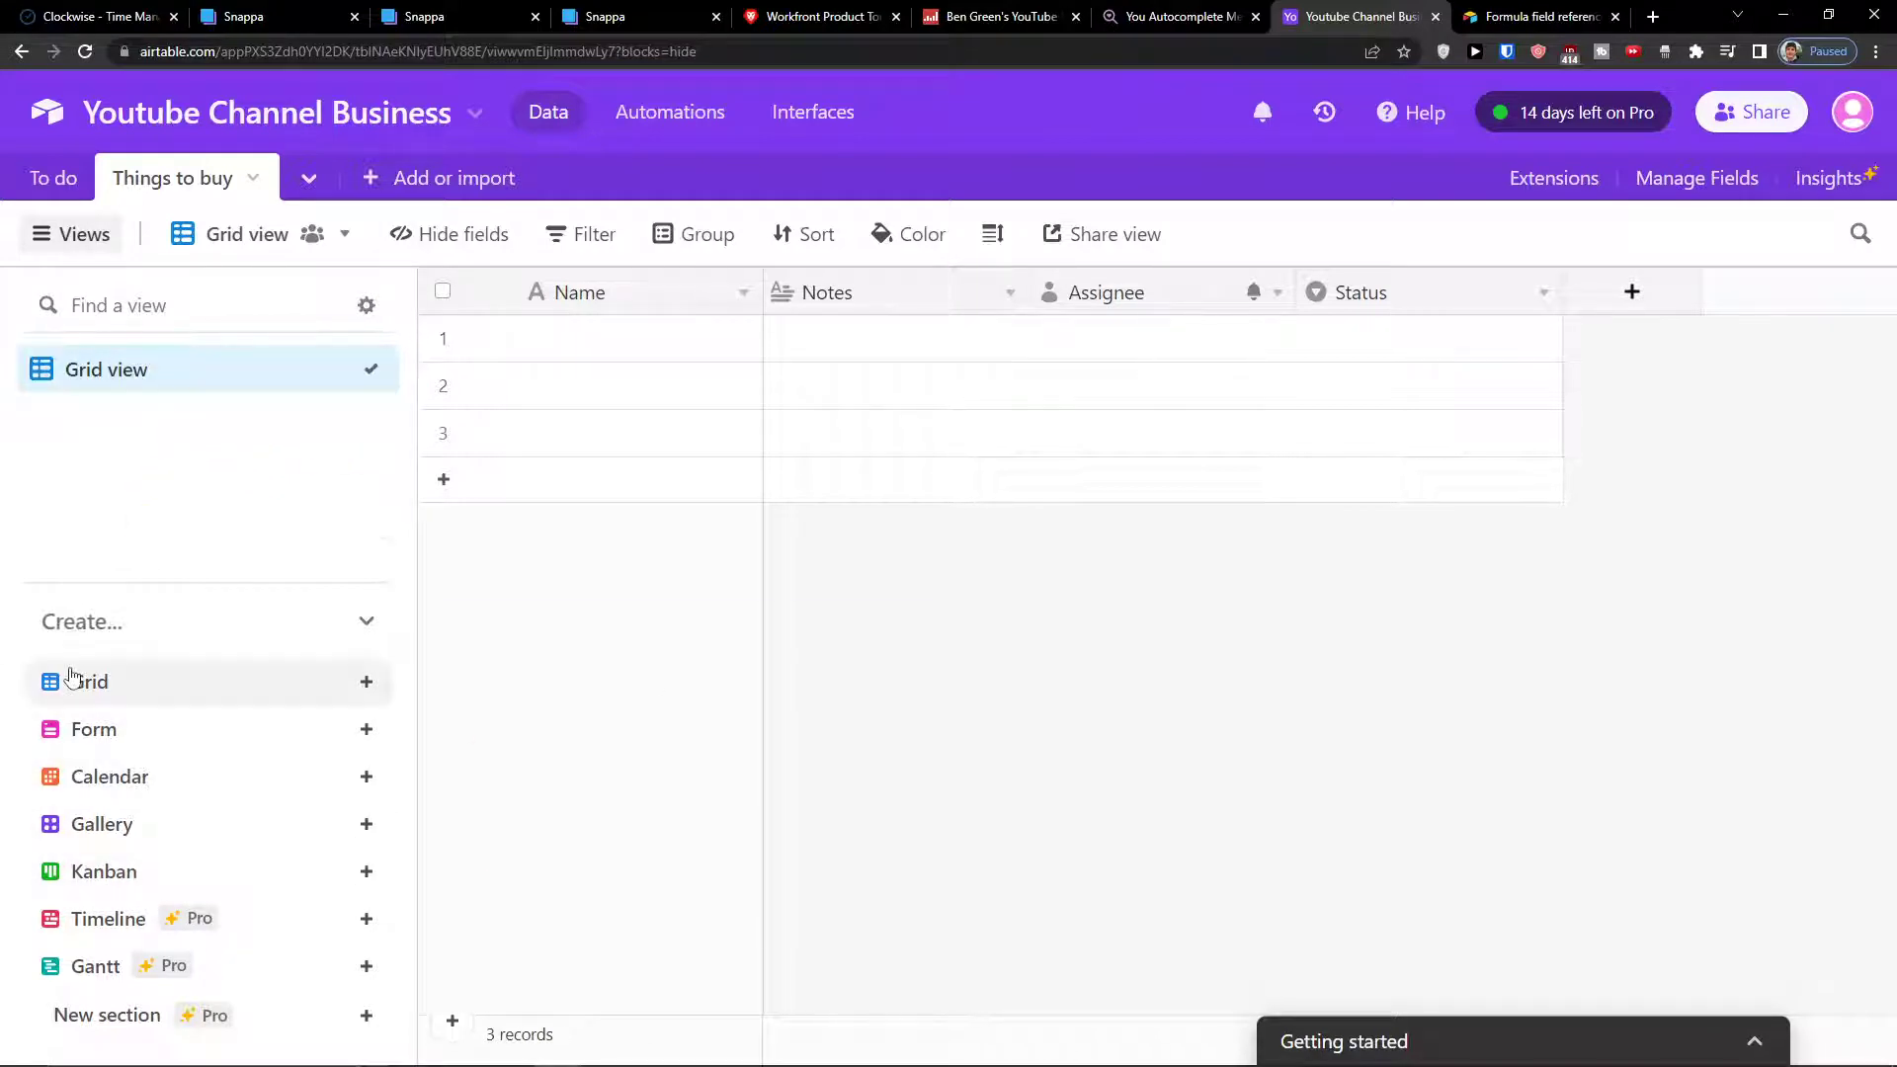
{"action": "mouse_move", "coordinate": [128, 698]}
{"action": "mouse_move", "coordinate": [121, 917]}
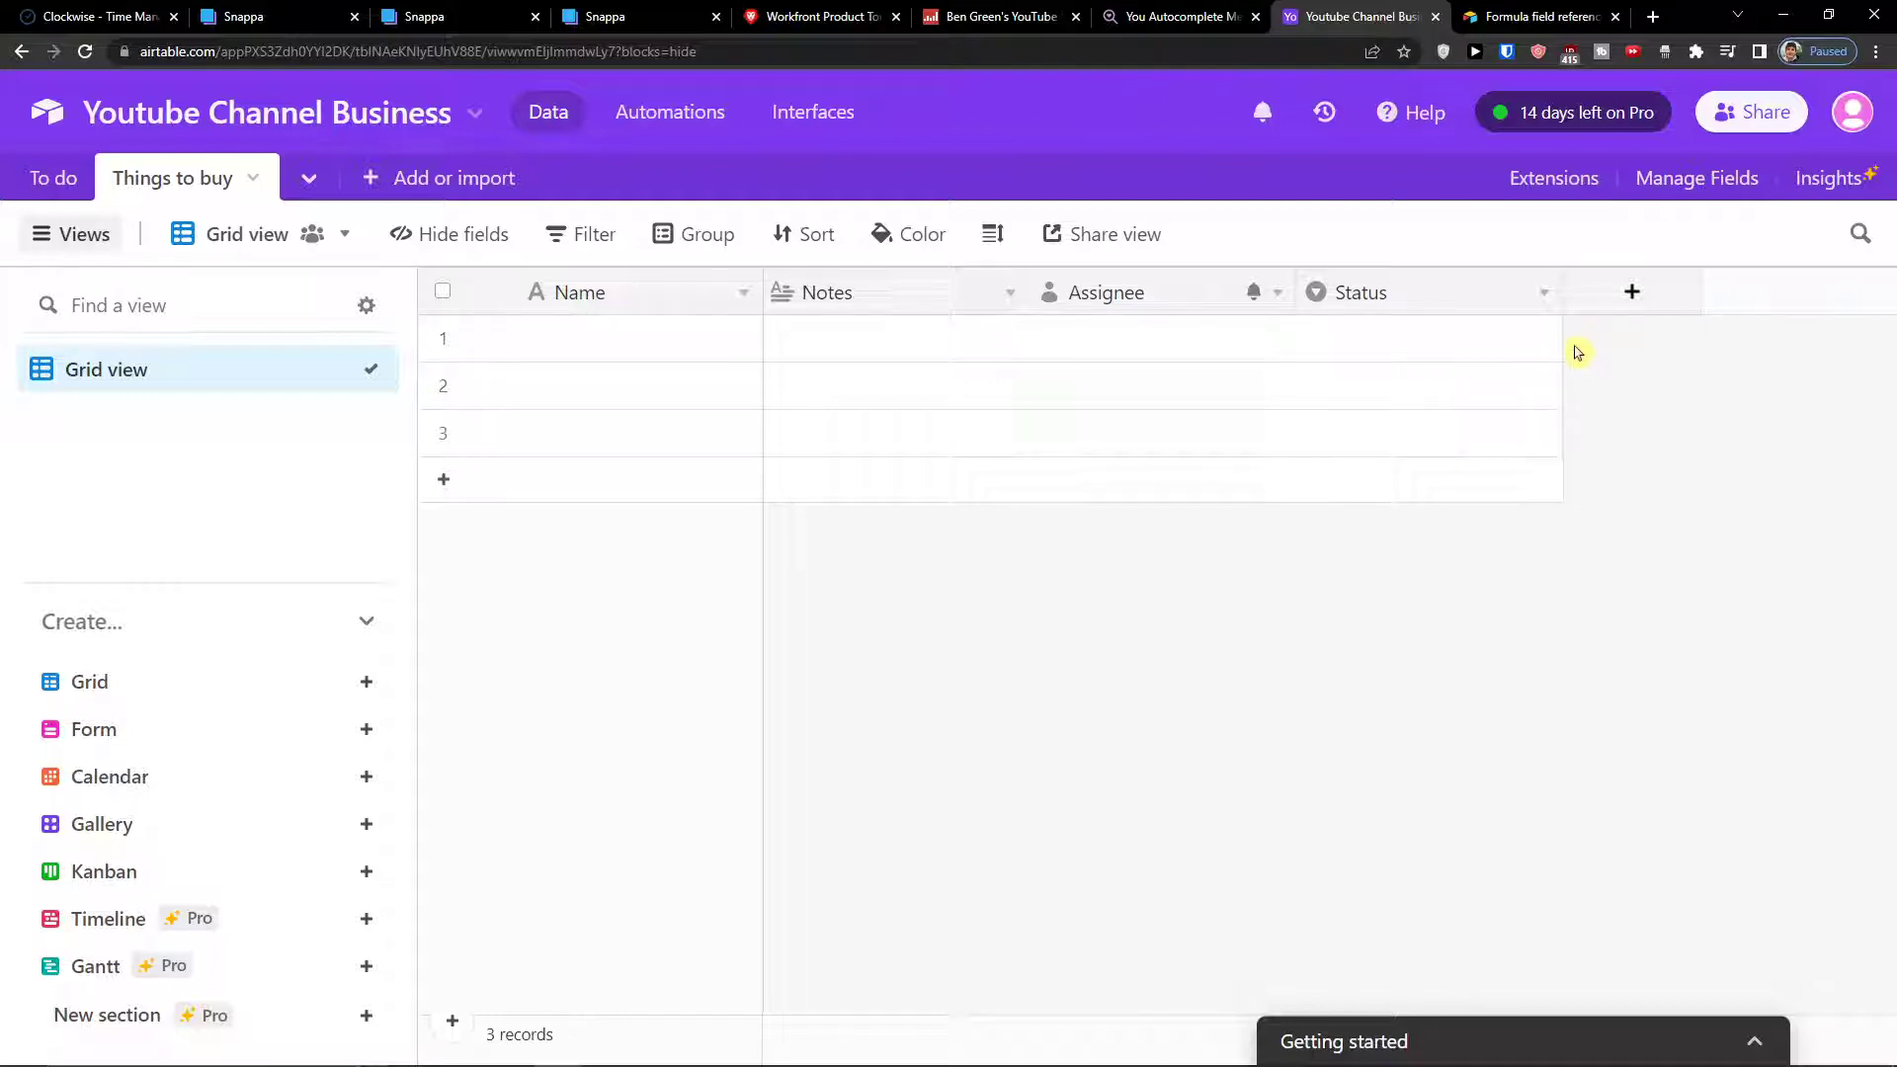
- Insert a record below row 1 and name the first two records 'Youtube Video' and 'Youtube marketing video'
{"action": "left_click", "coordinate": [626, 342]}
{"action": "left_click", "coordinate": [596, 348]}
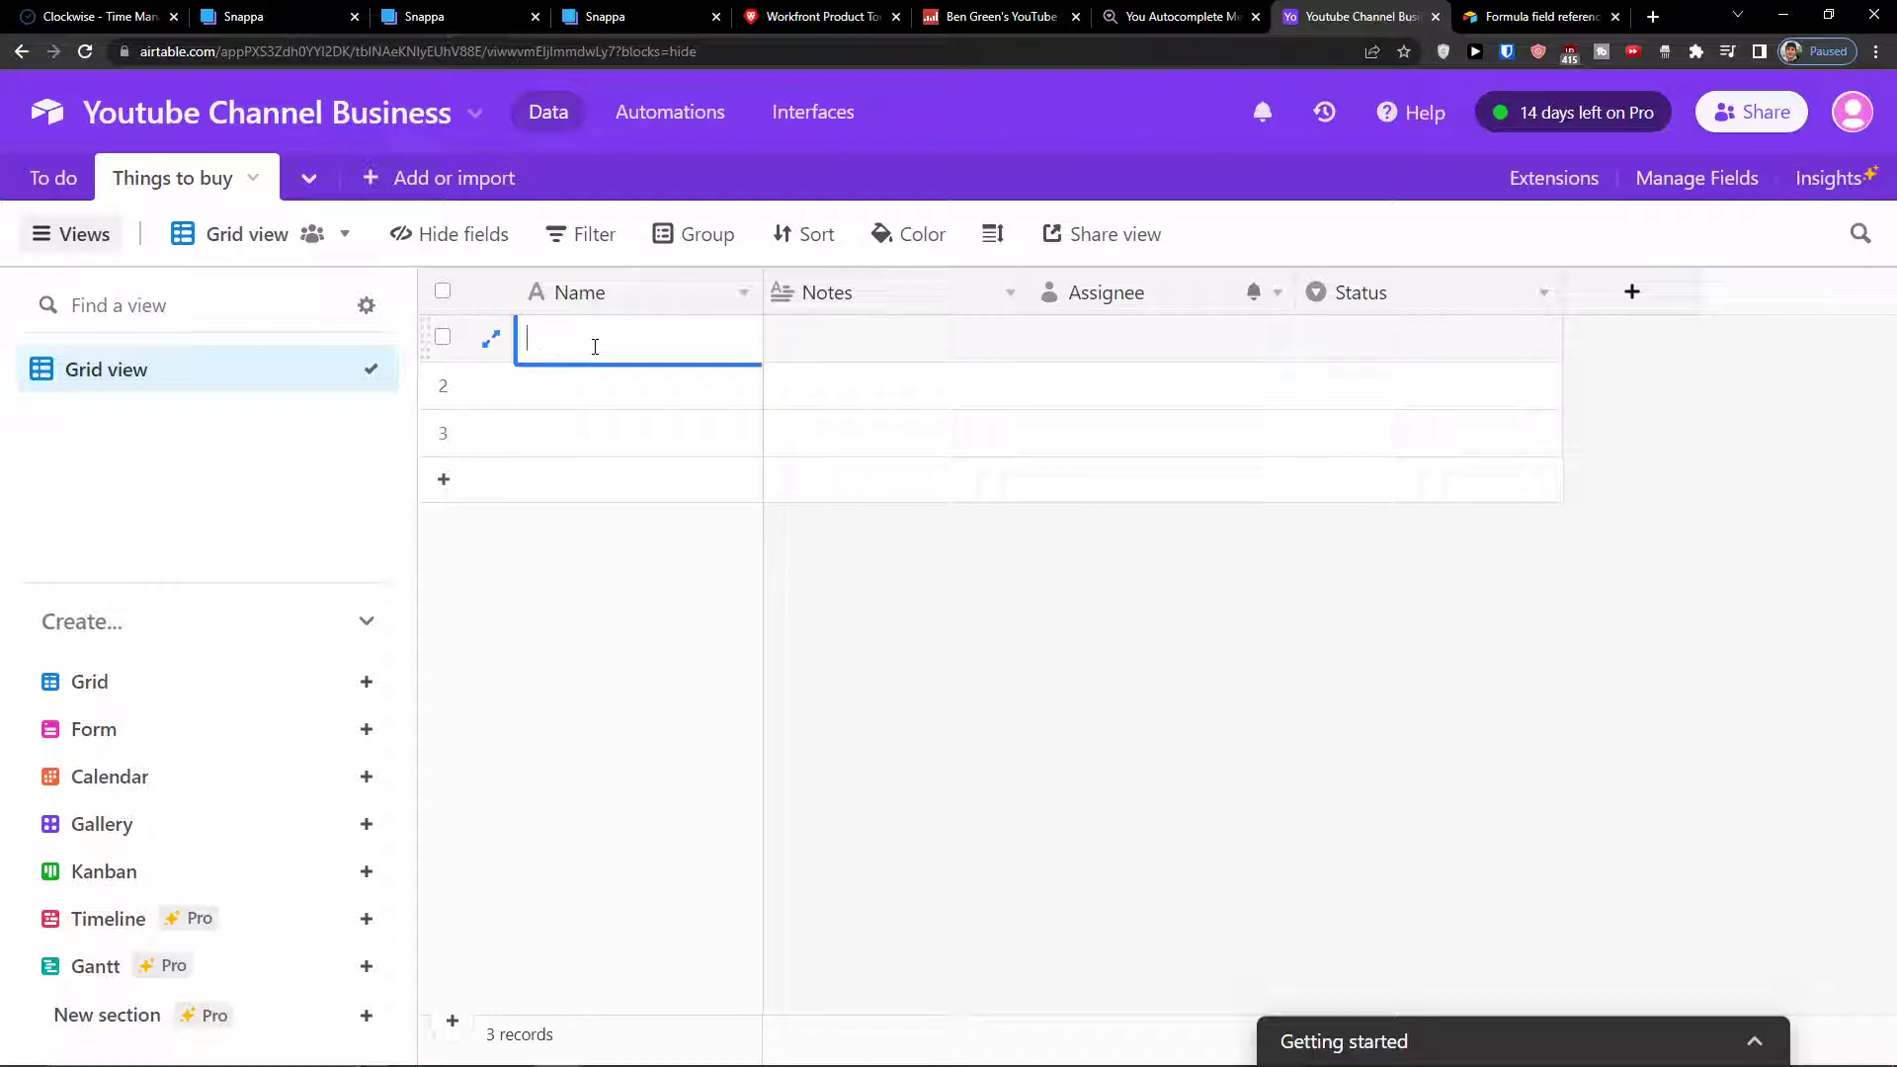
{"action": "key", "text": "shift+Return"}
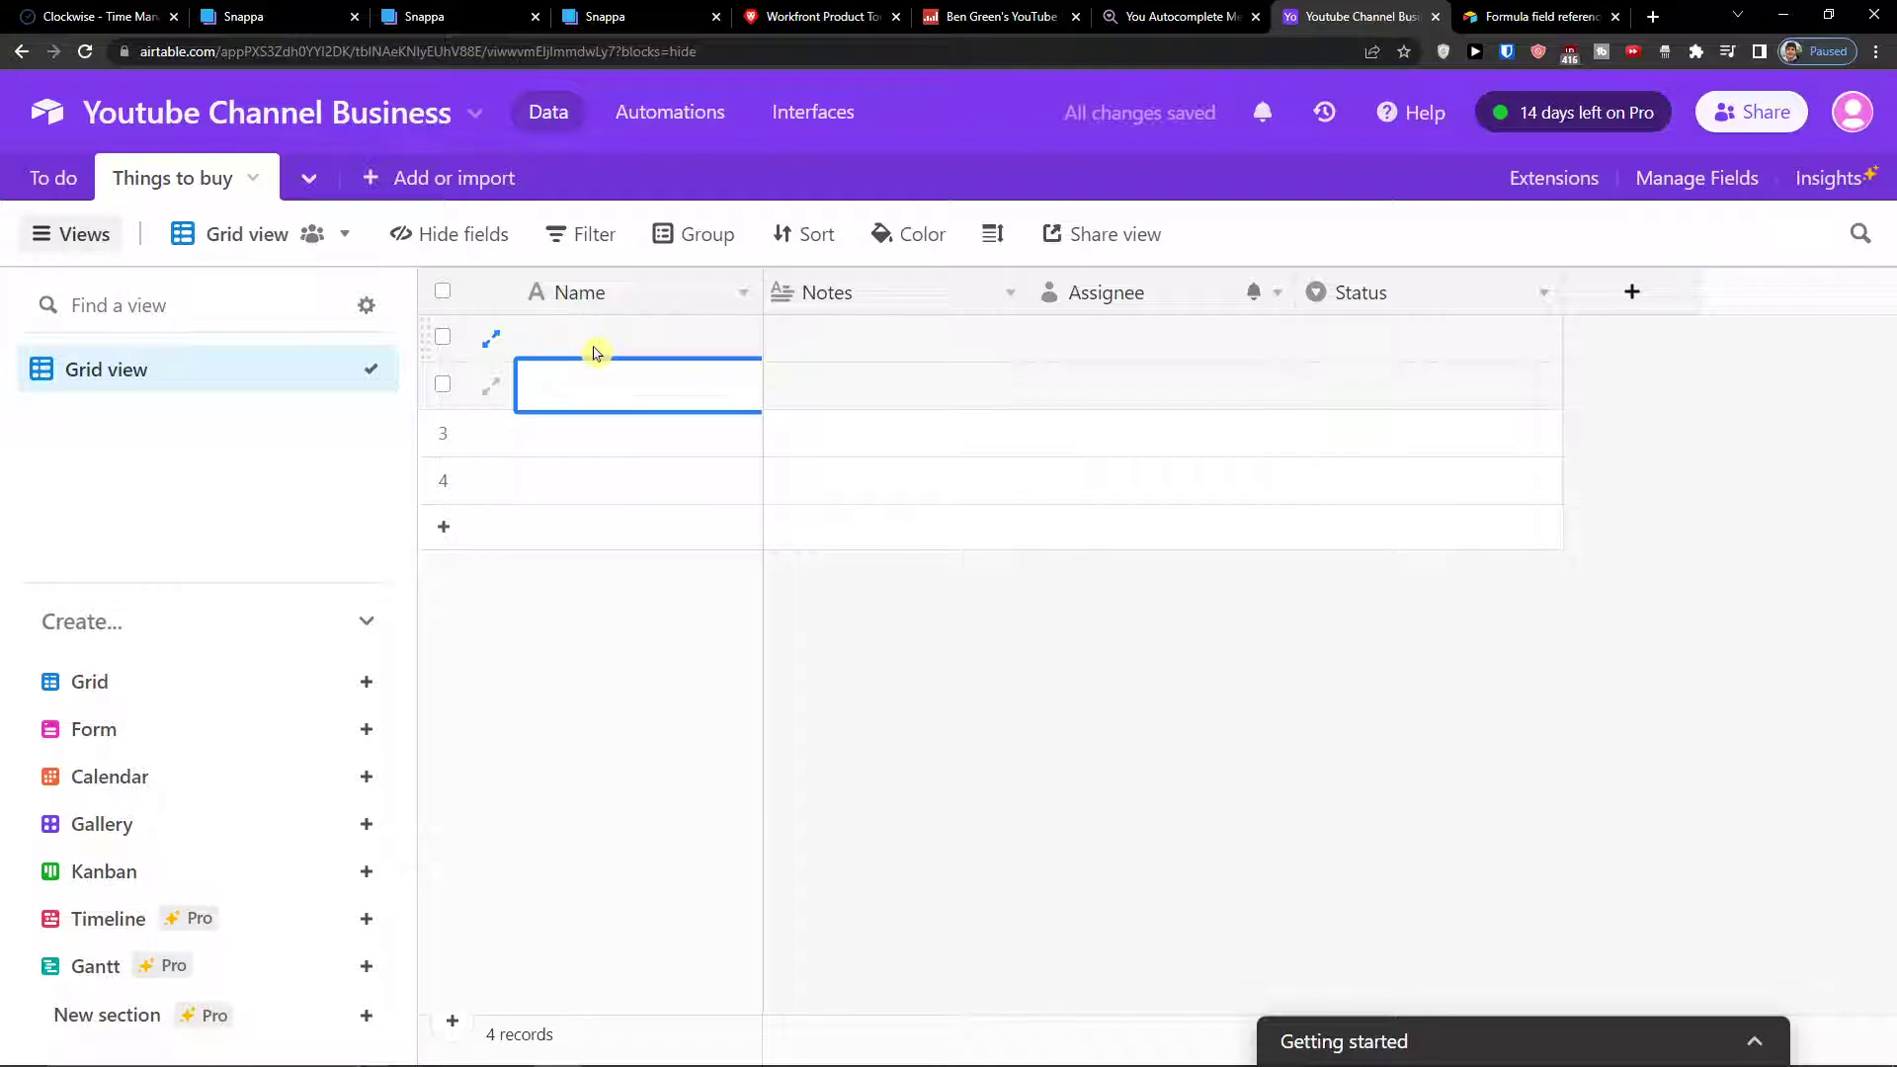
{"action": "double_click", "coordinate": [596, 341]}
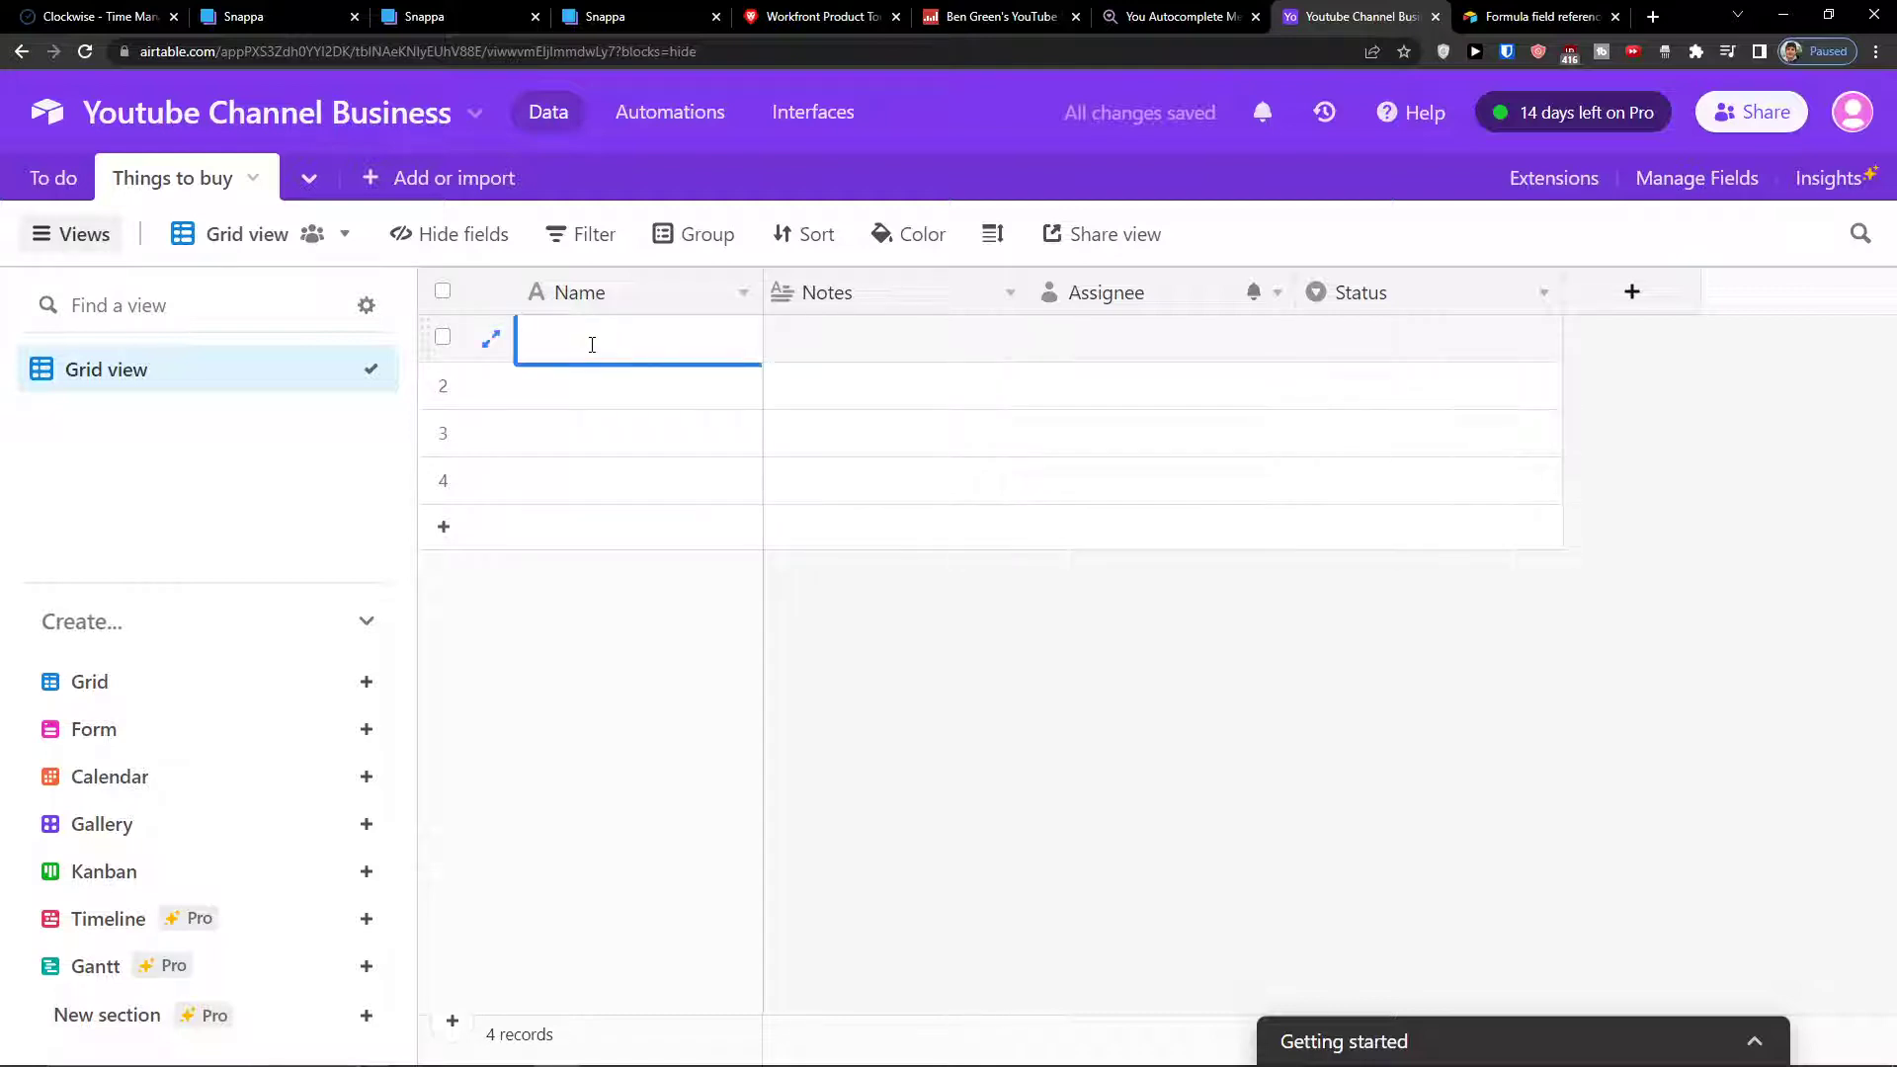
{"action": "type", "text": "Youtube Video"}
{"action": "key", "text": "Return"}
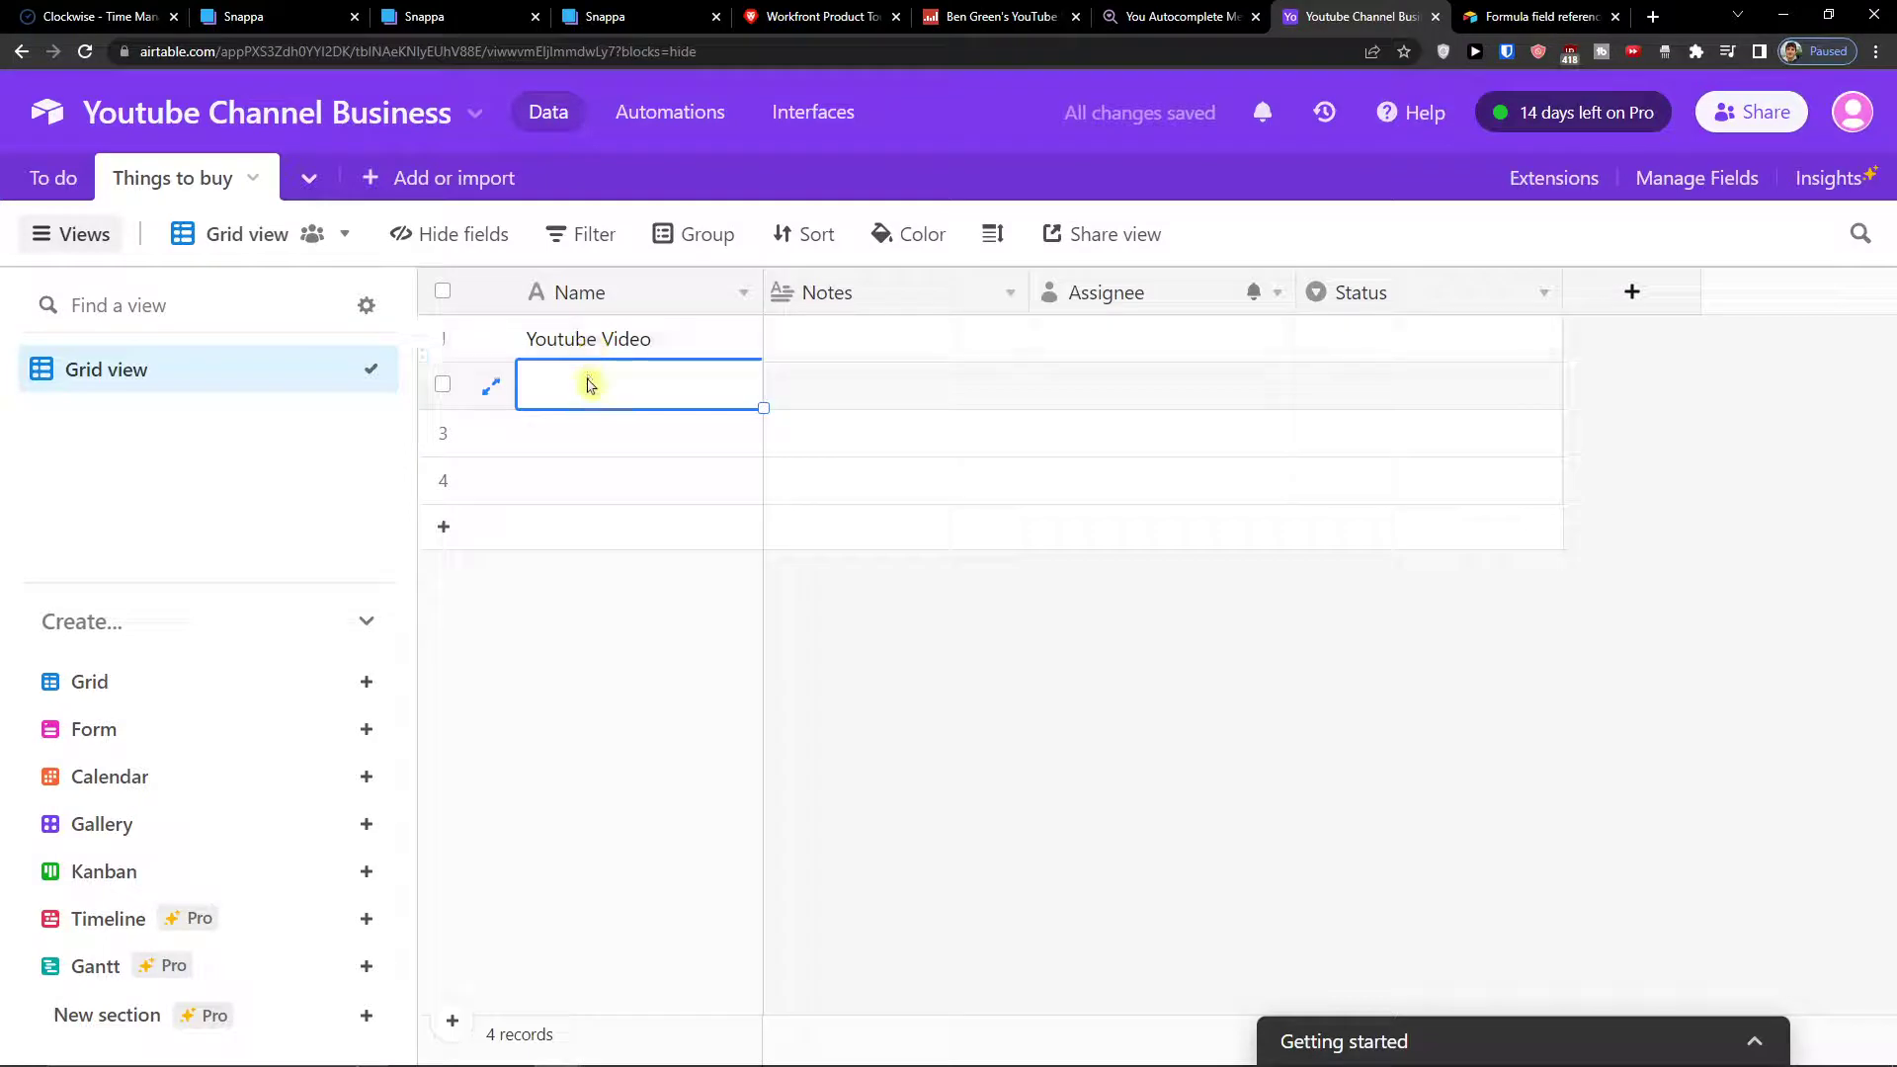
{"action": "type", "text": "Youtube marketin"}
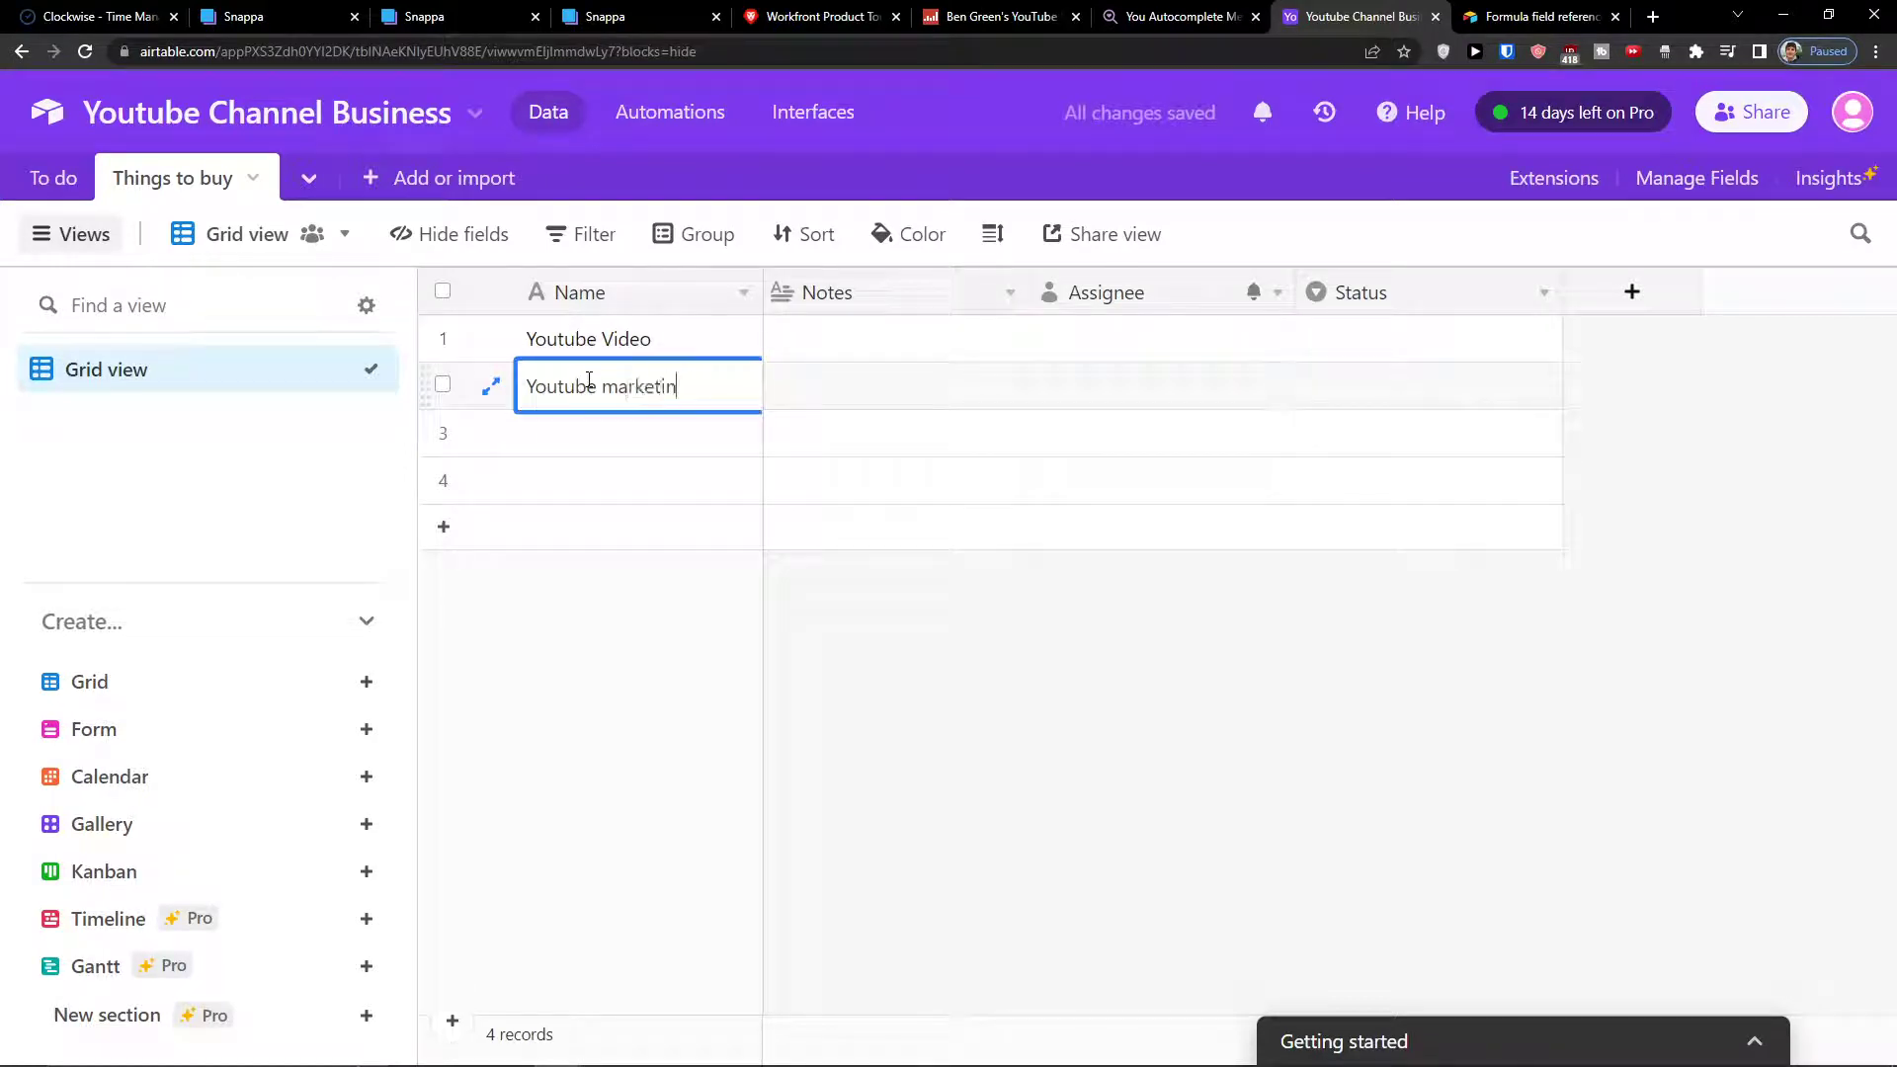
{"action": "type", "text": "g video"}
{"action": "key", "text": "Return"}
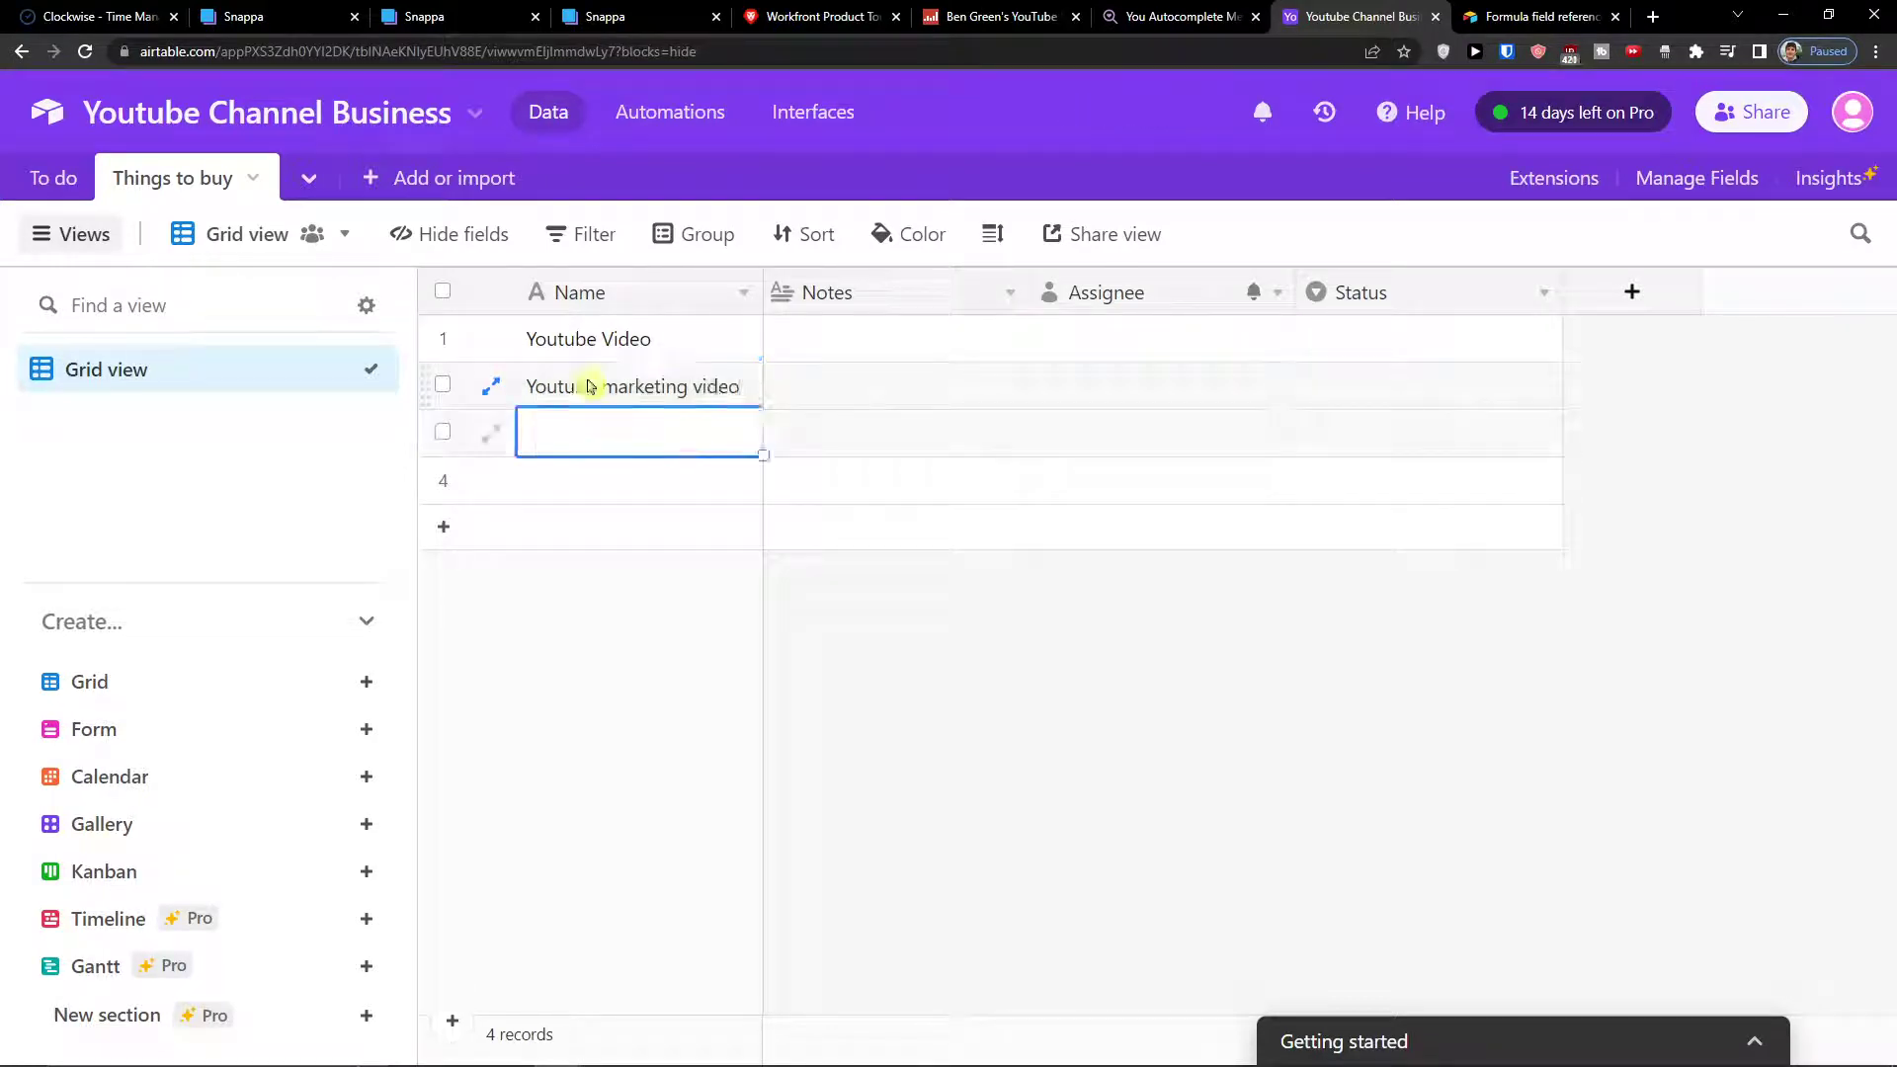
{"action": "key", "text": "Escape"}
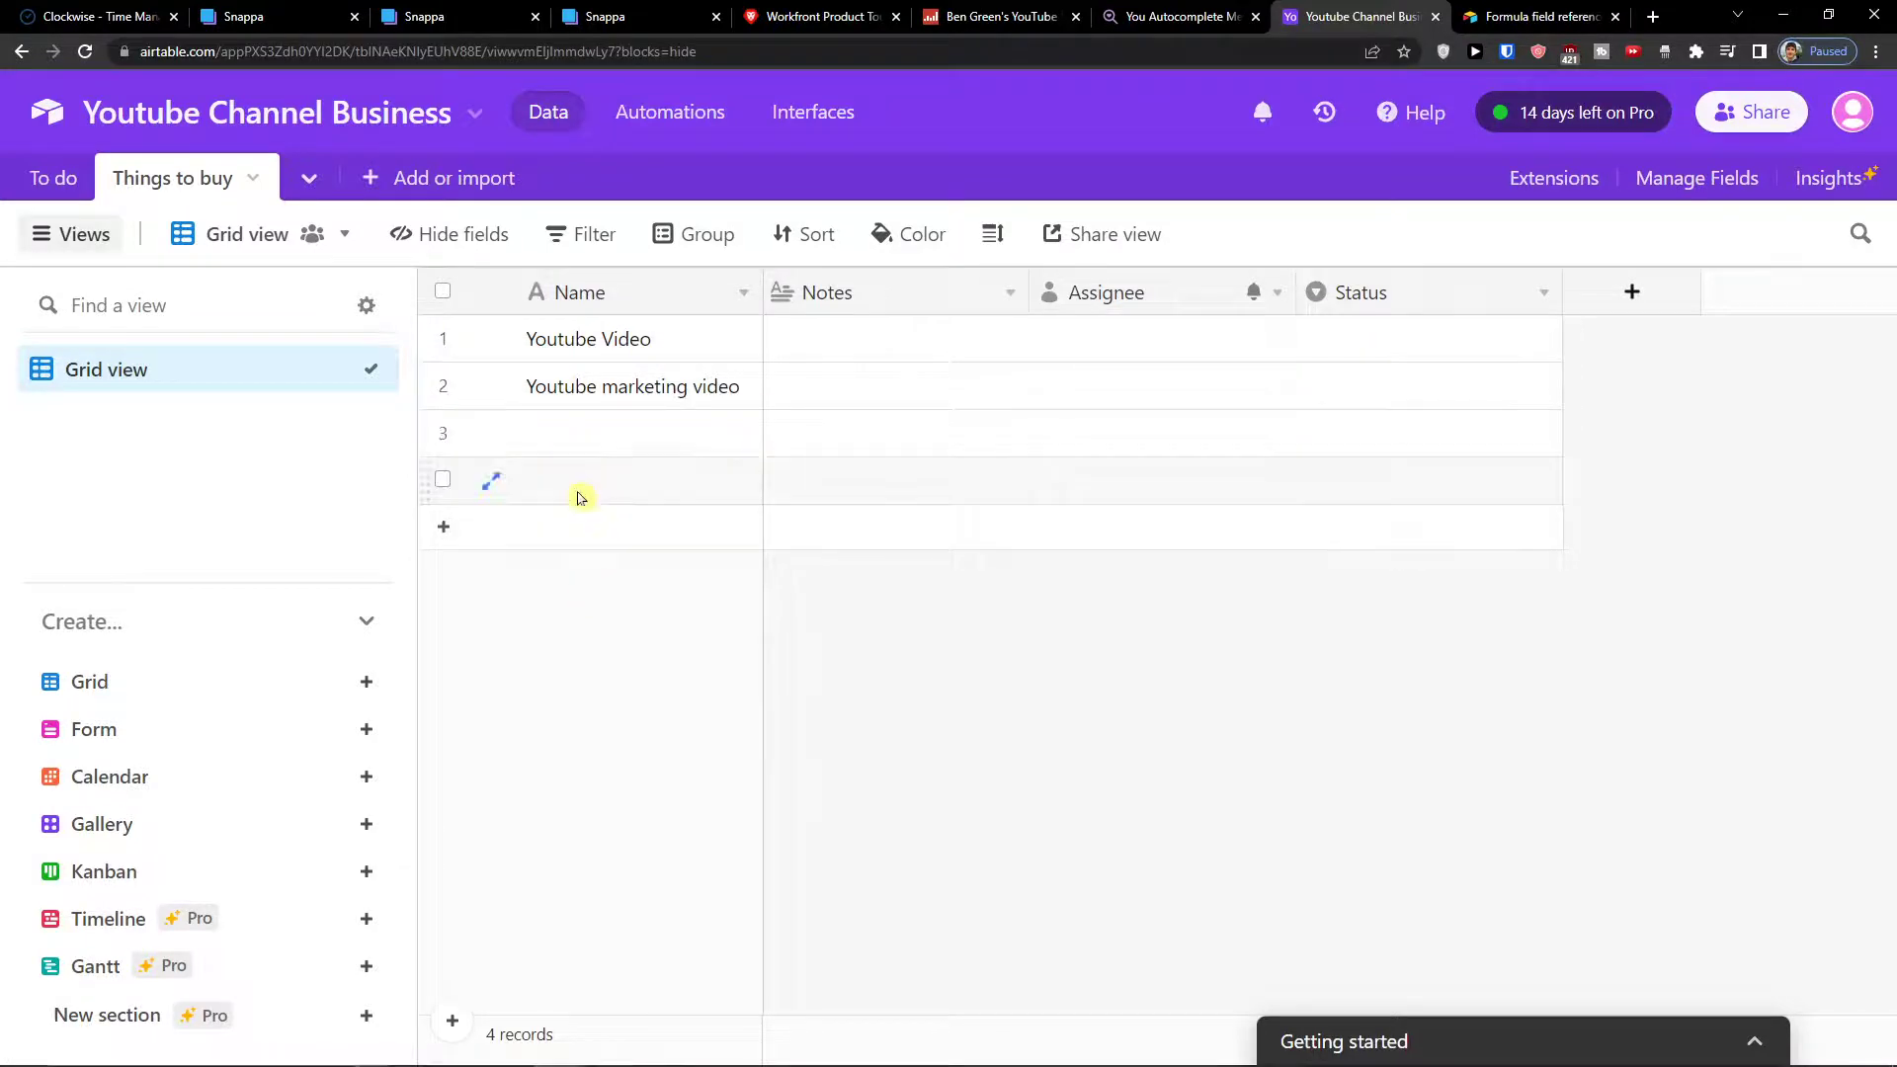
- Open and close the grid view's options without changing anything
{"action": "left_click", "coordinate": [258, 241]}
{"action": "mouse_move", "coordinate": [284, 312]}
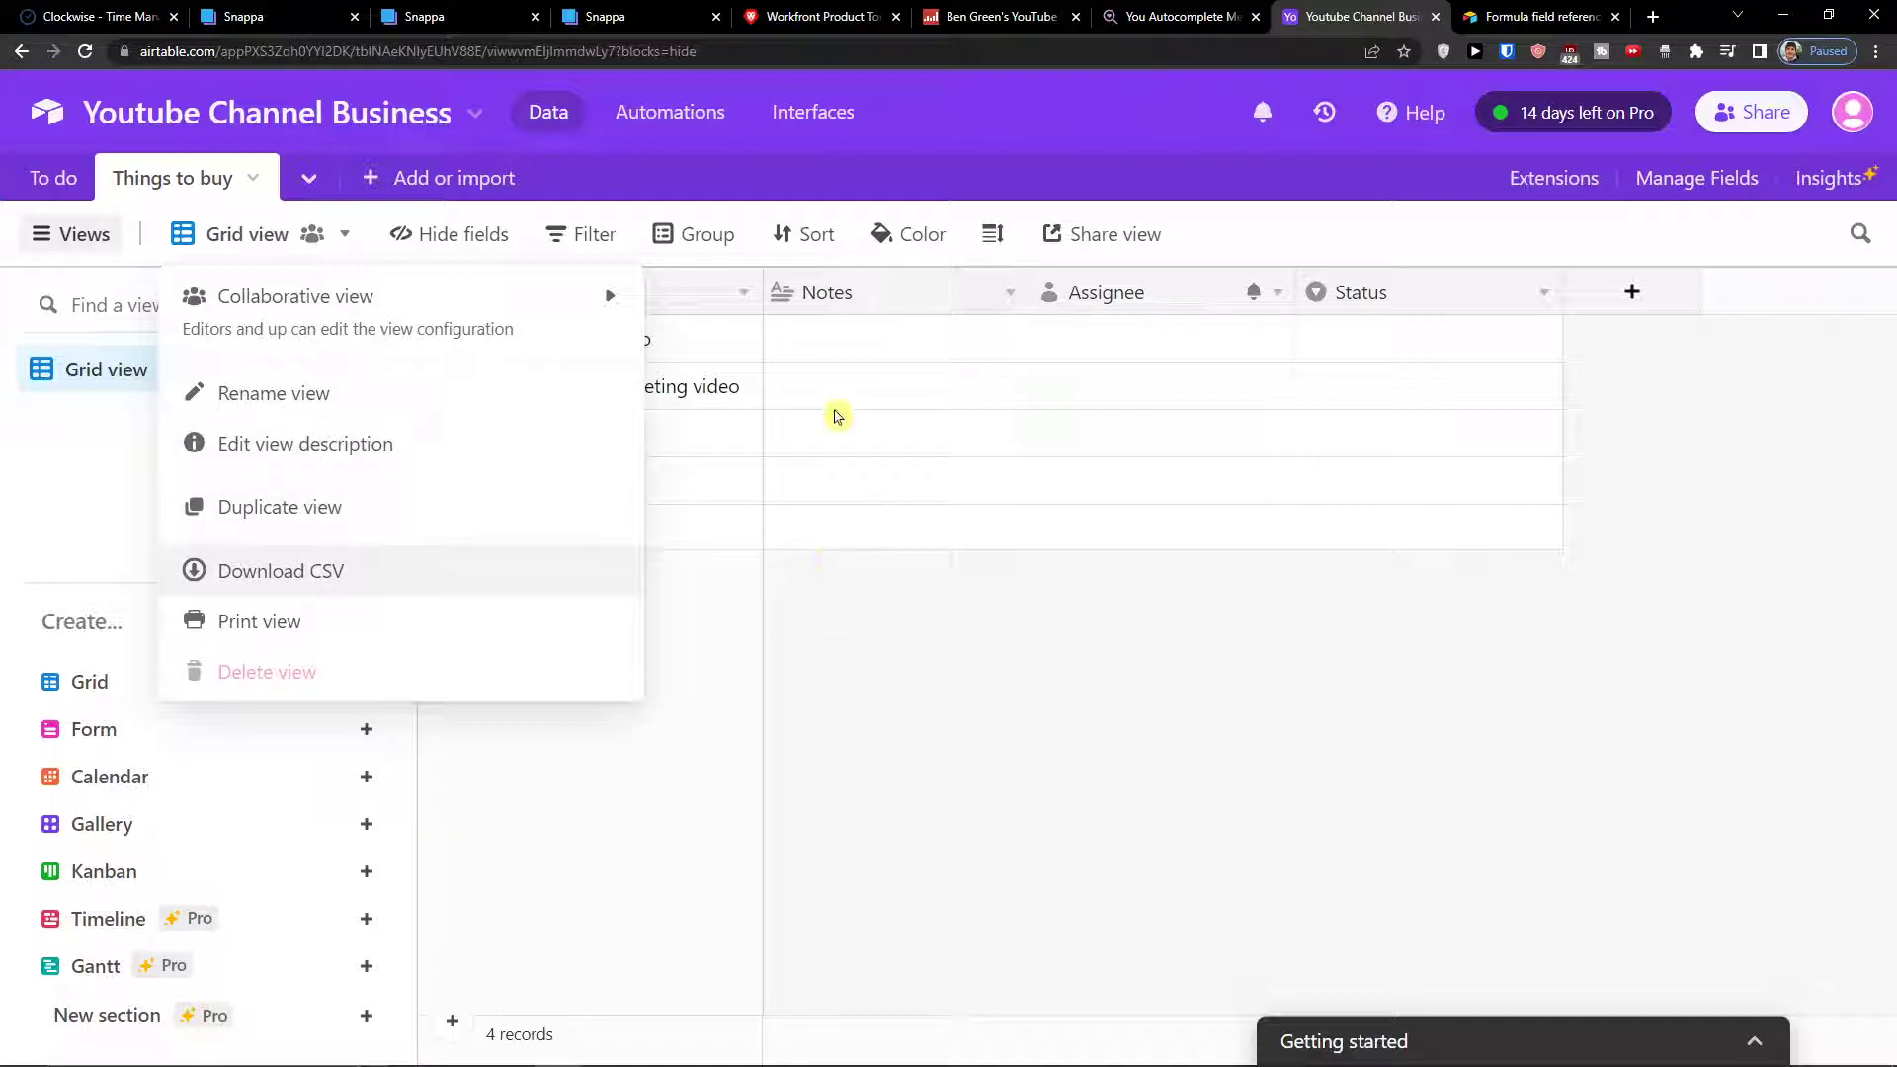
{"action": "left_click", "coordinate": [932, 682]}
- Hide the Notes field while keeping Assignee and Status shown
{"action": "left_click", "coordinate": [440, 235]}
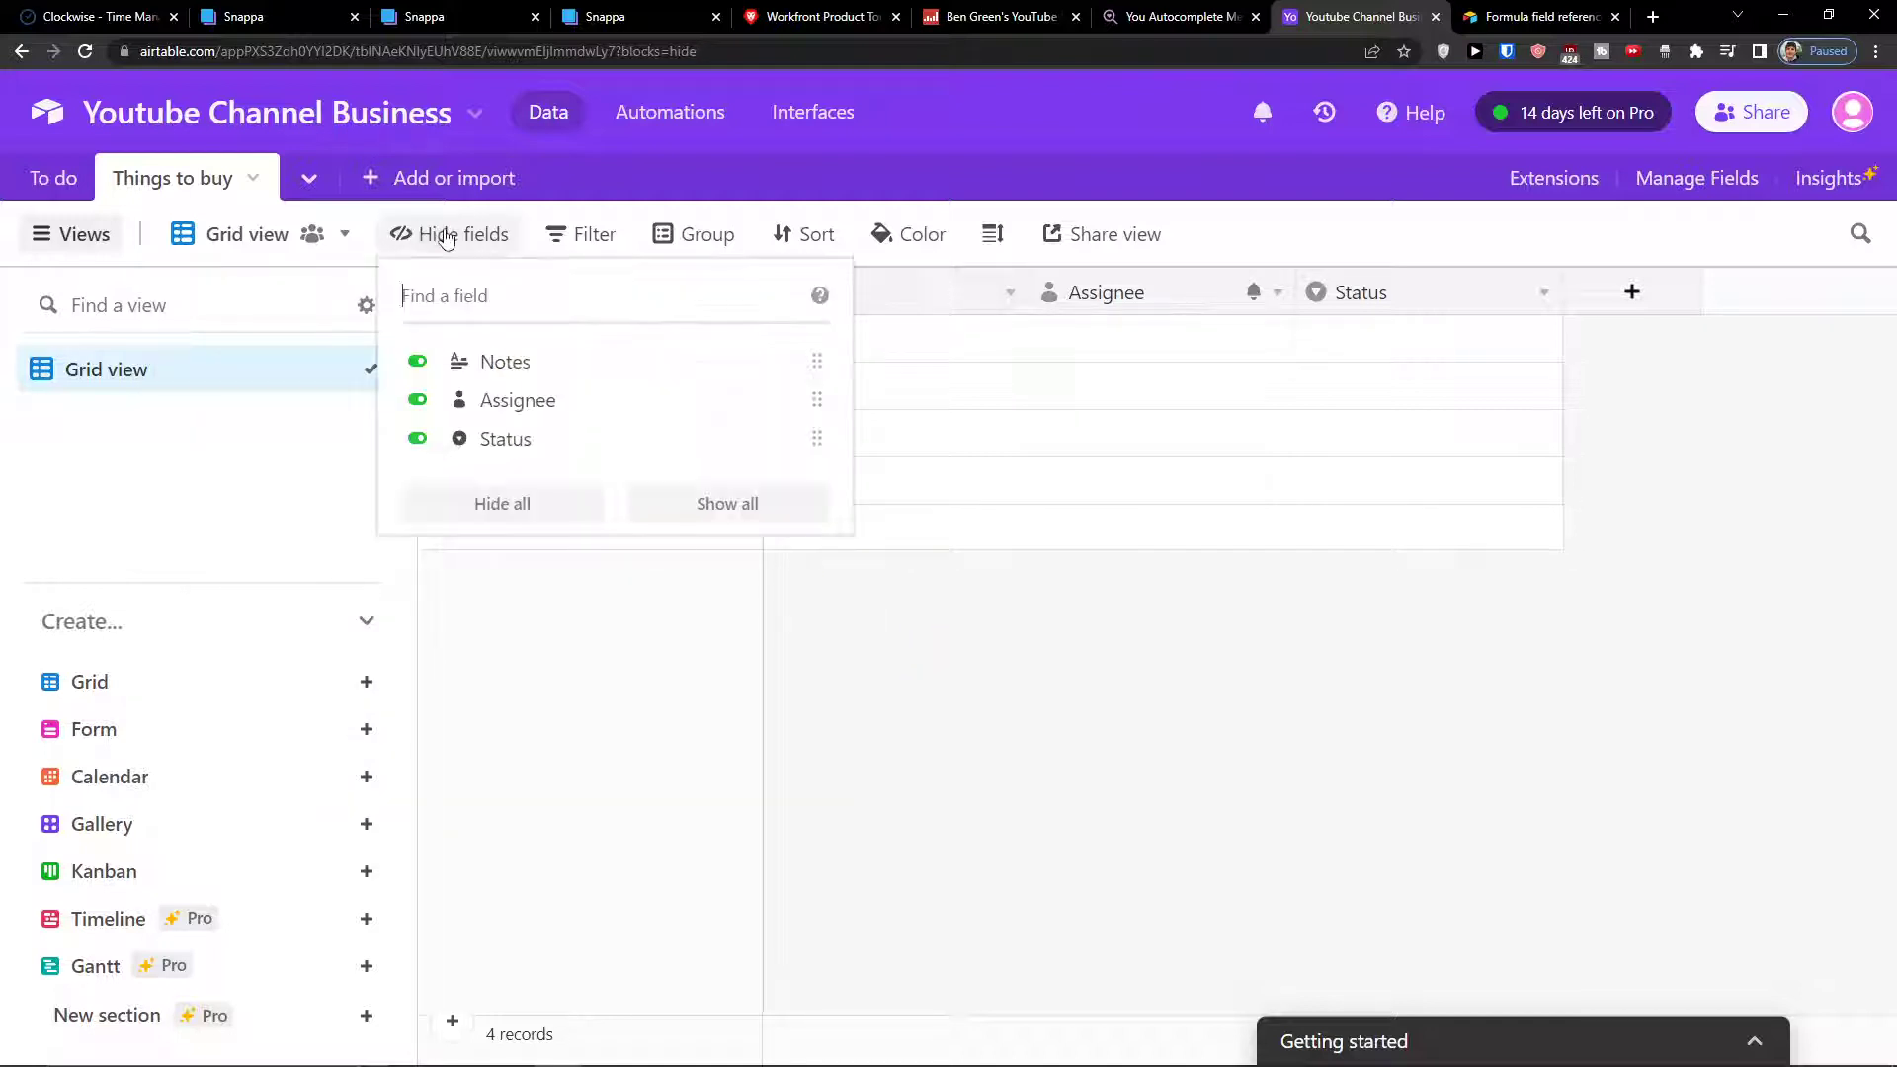
{"action": "left_click", "coordinate": [419, 401]}
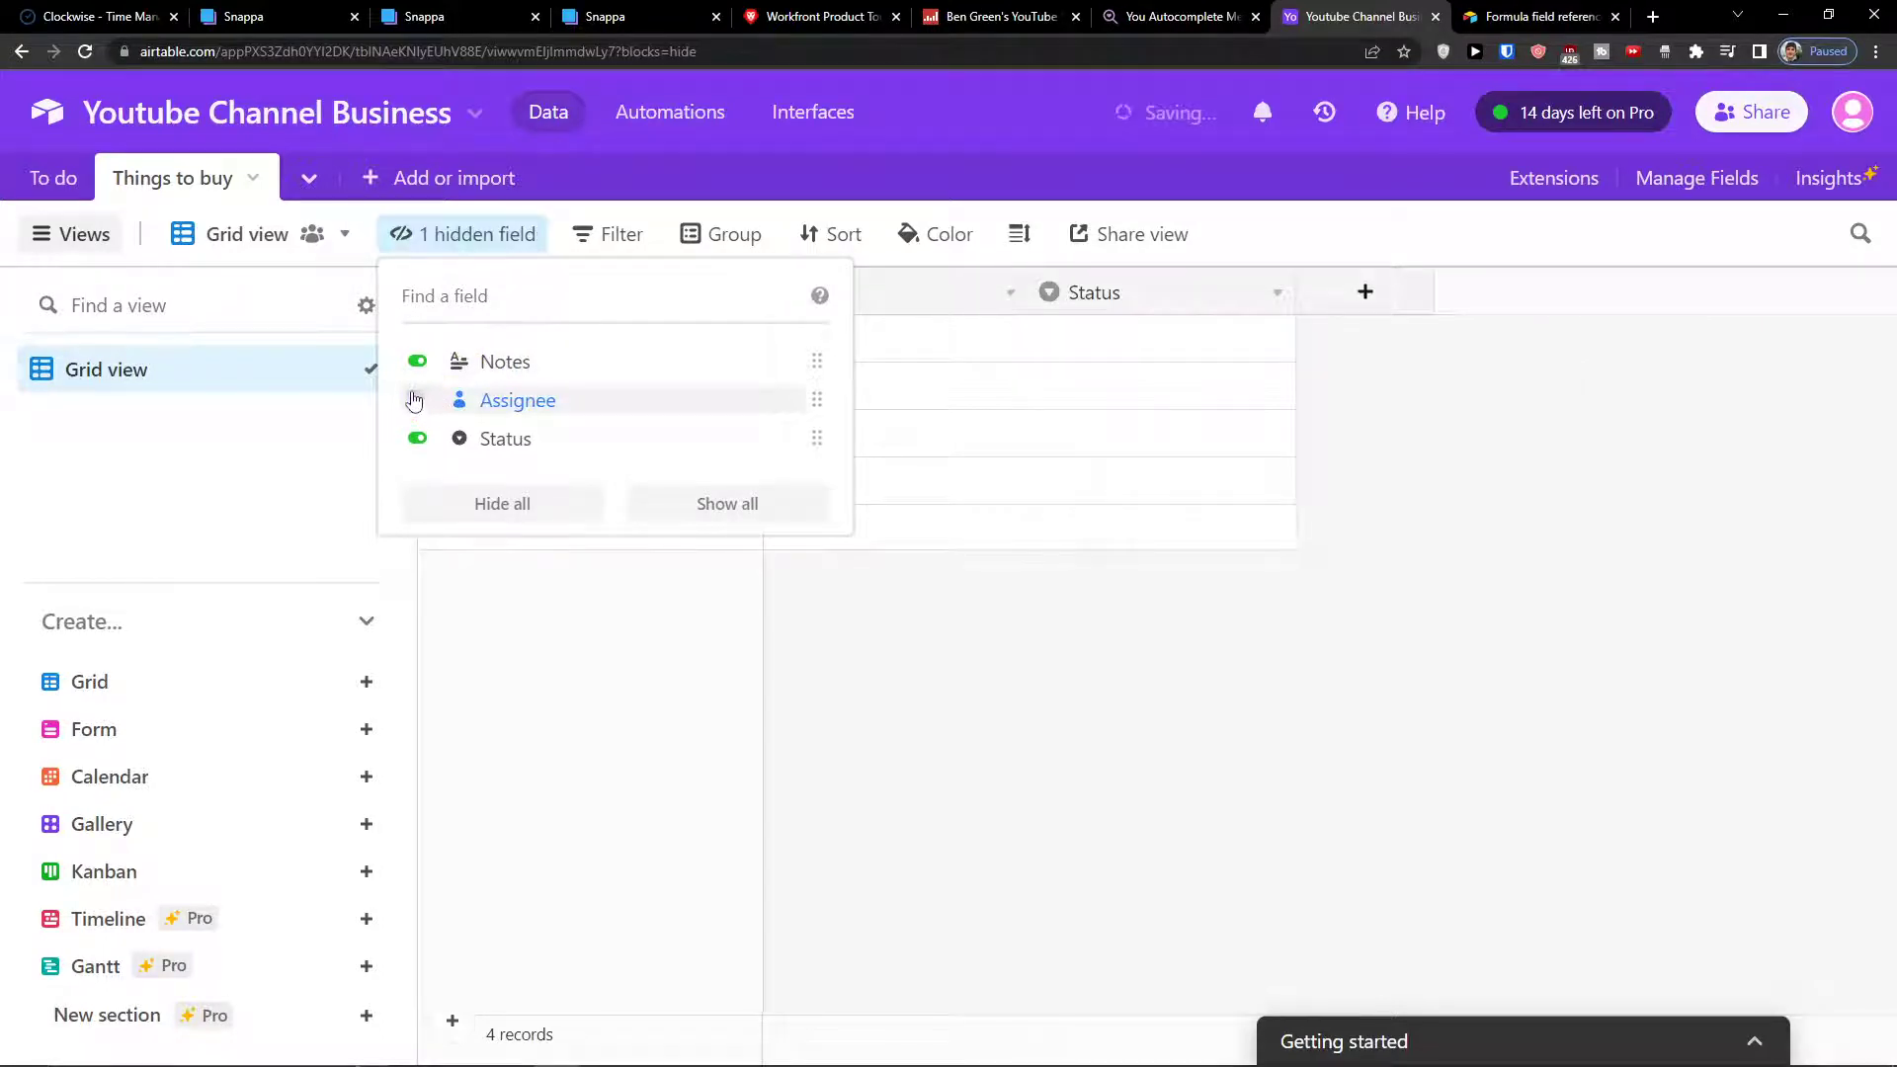
{"action": "left_click", "coordinate": [417, 362]}
{"action": "left_click", "coordinate": [419, 400]}
{"action": "left_click", "coordinate": [924, 574]}
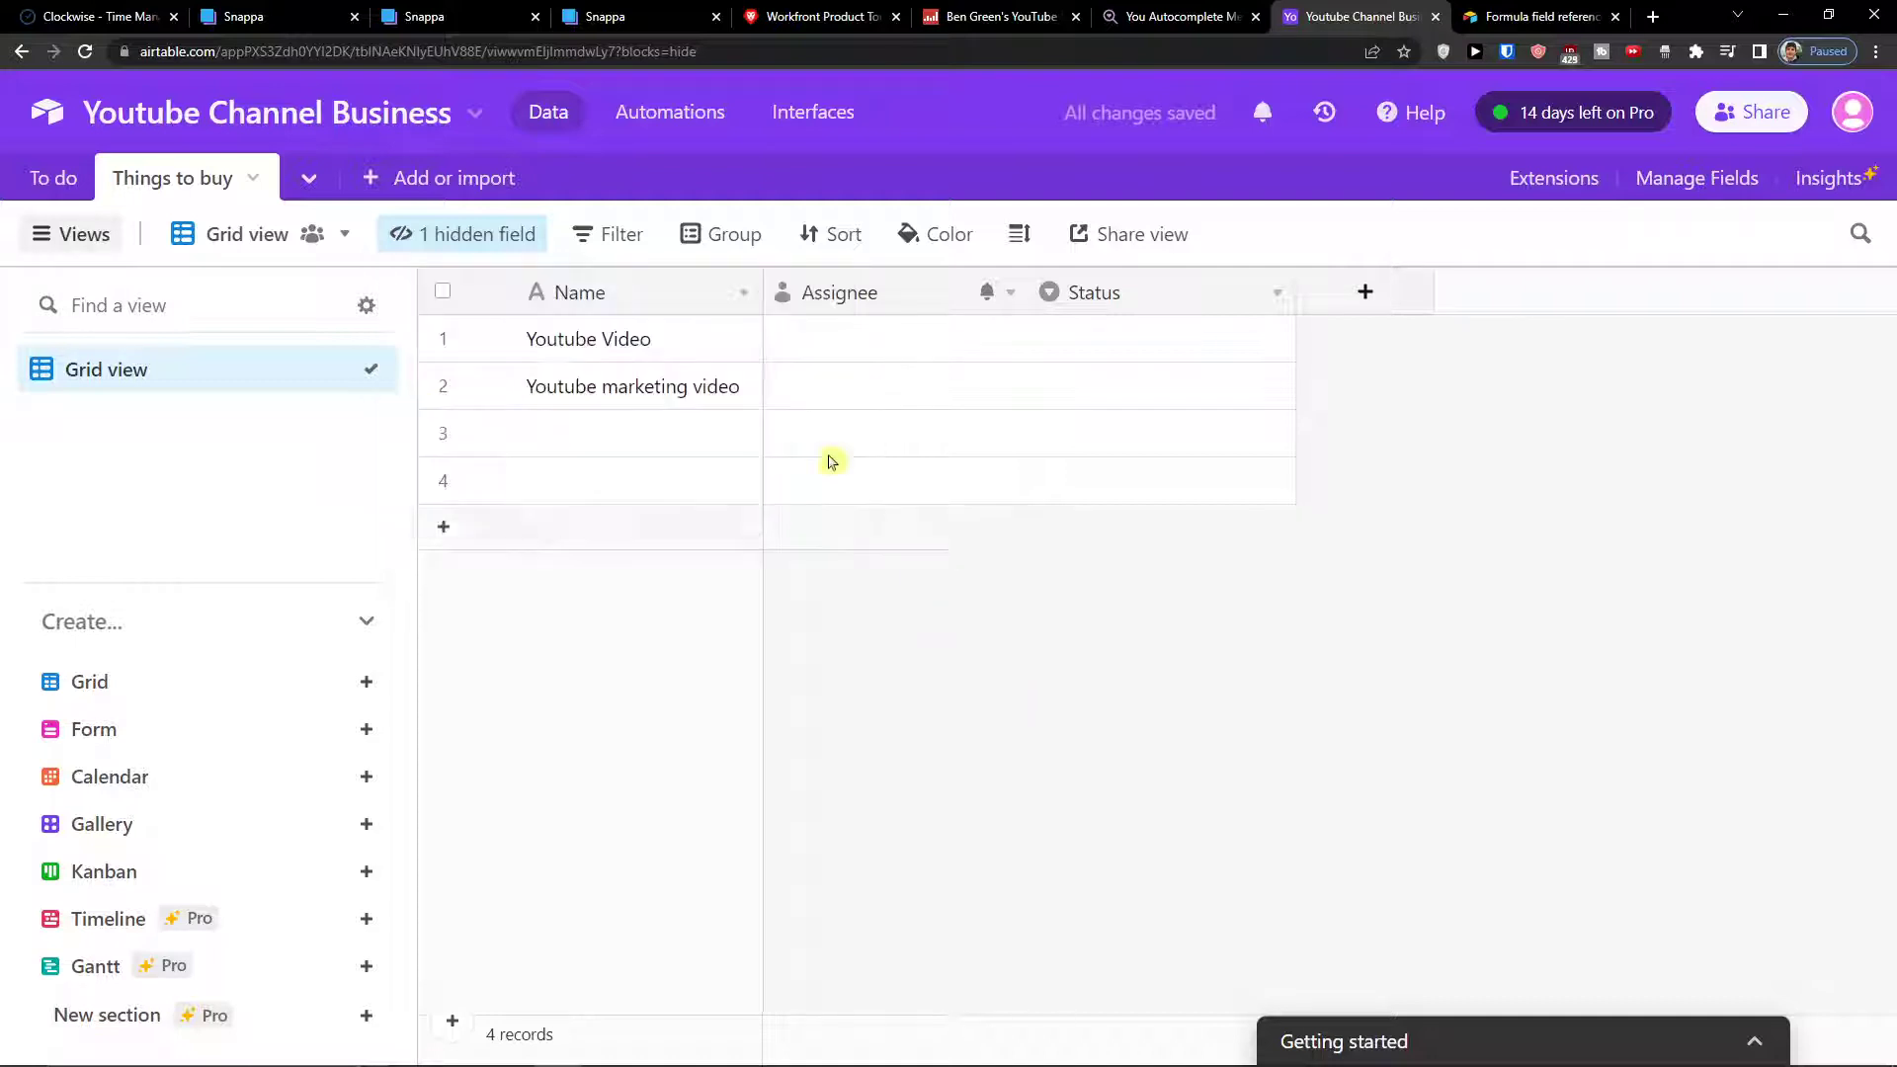
{"action": "left_click", "coordinate": [635, 255]}
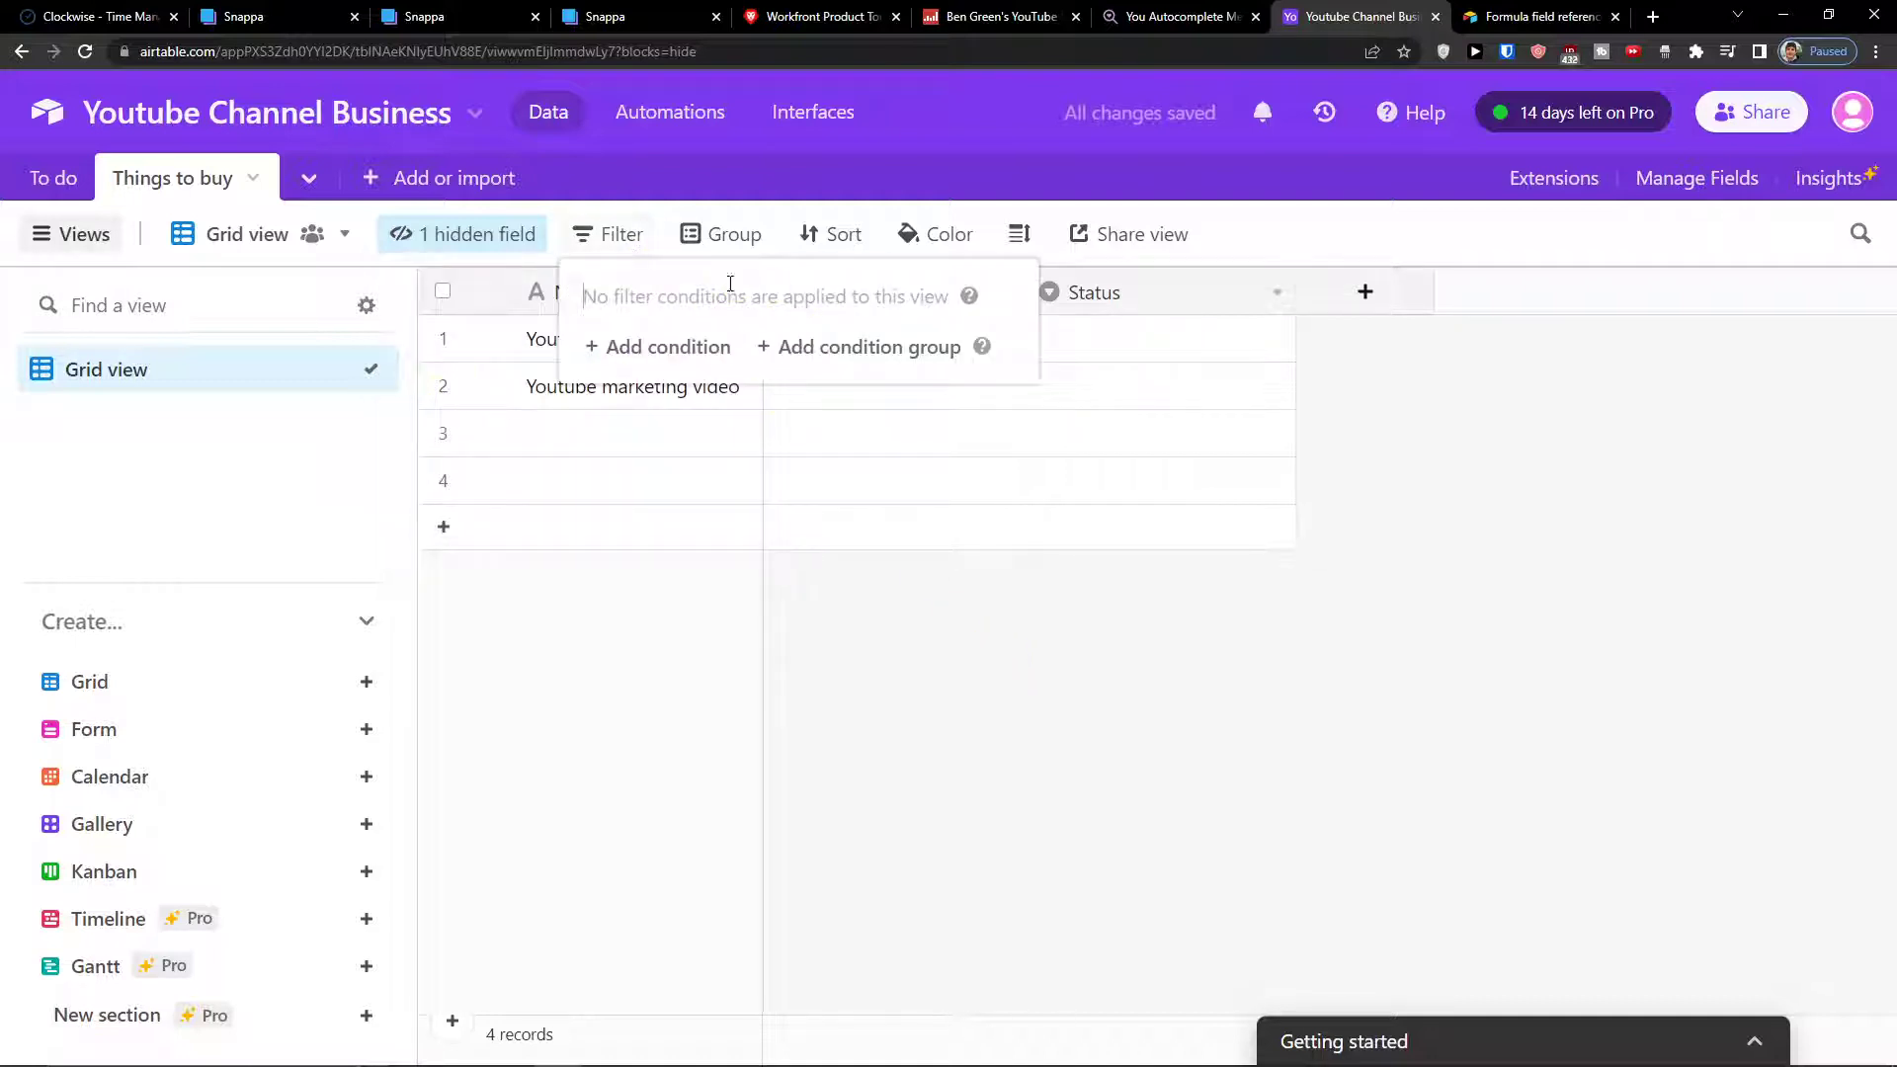
- Assign the same collaborator to both Youtube records' Assignee cells
{"action": "left_click", "coordinate": [911, 587]}
{"action": "left_click", "coordinate": [869, 339]}
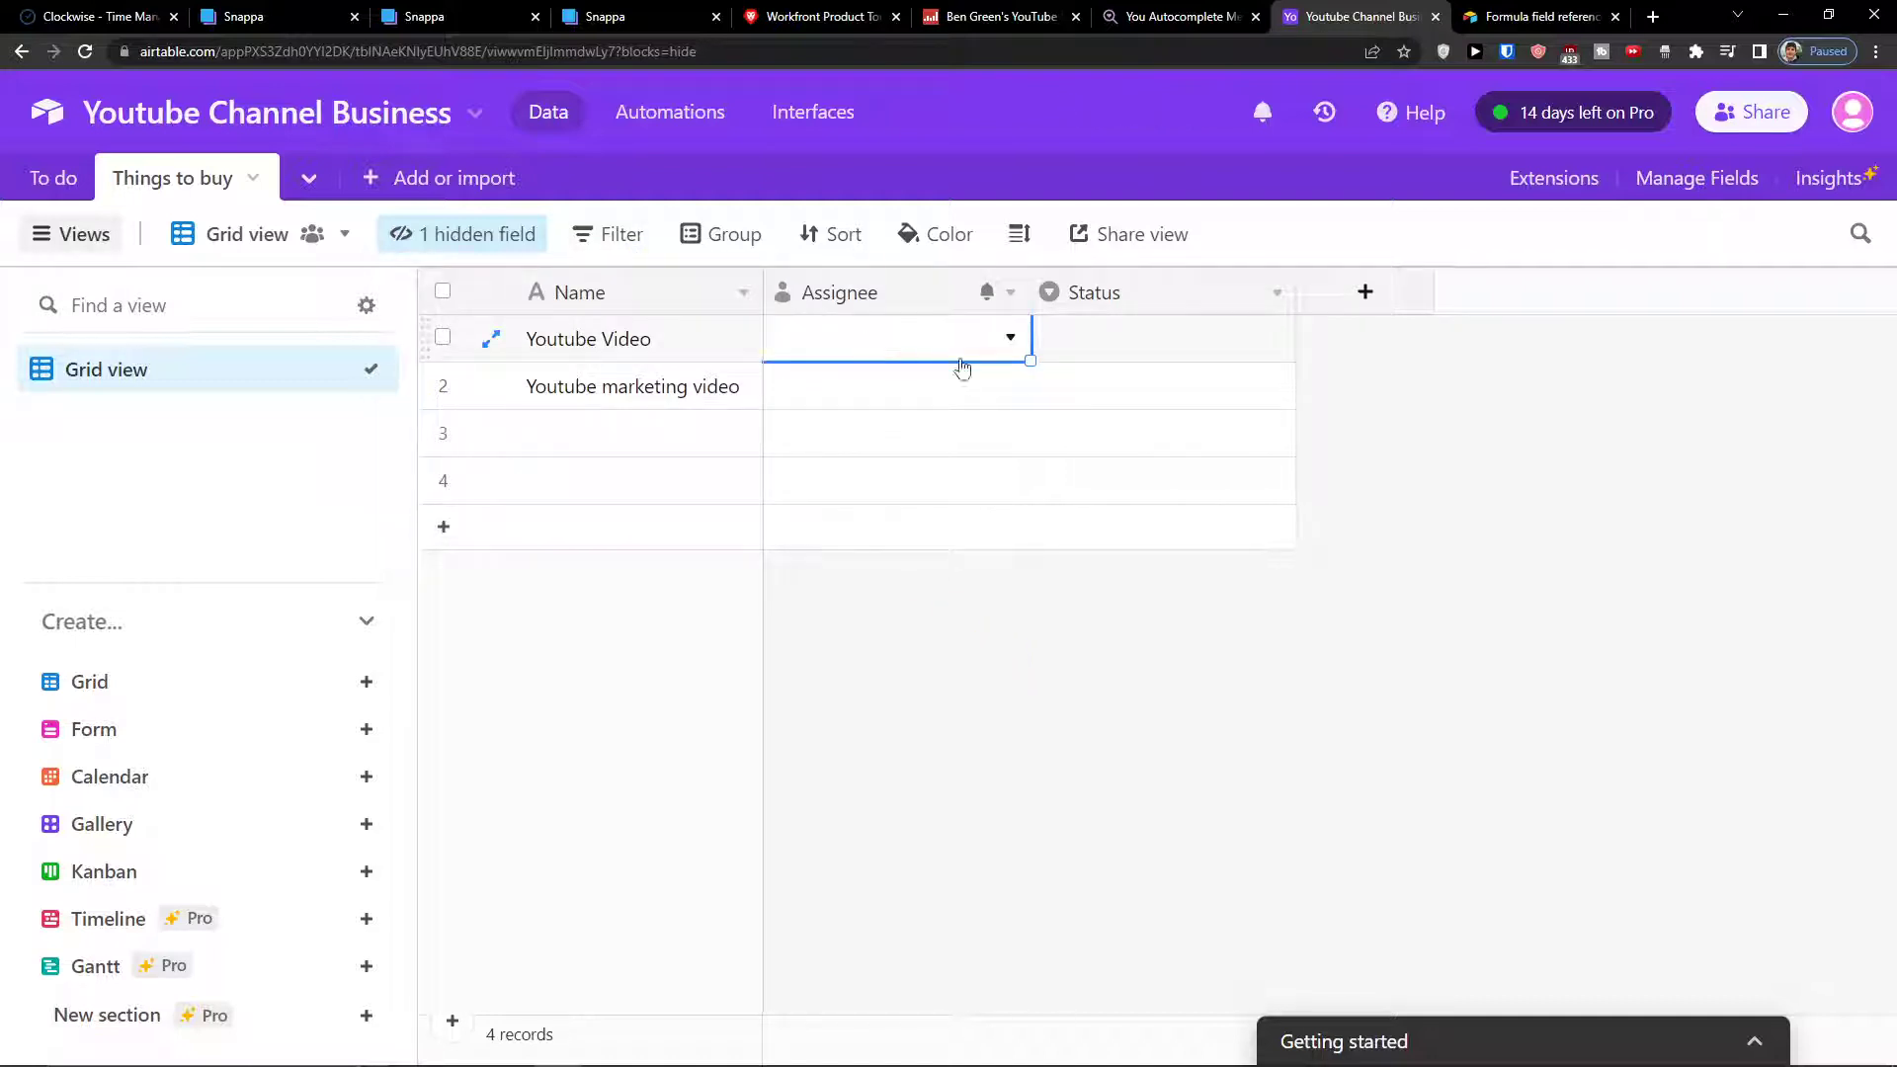
{"action": "left_click", "coordinate": [1003, 343]}
{"action": "left_click", "coordinate": [931, 527]}
{"action": "left_click", "coordinate": [964, 400]}
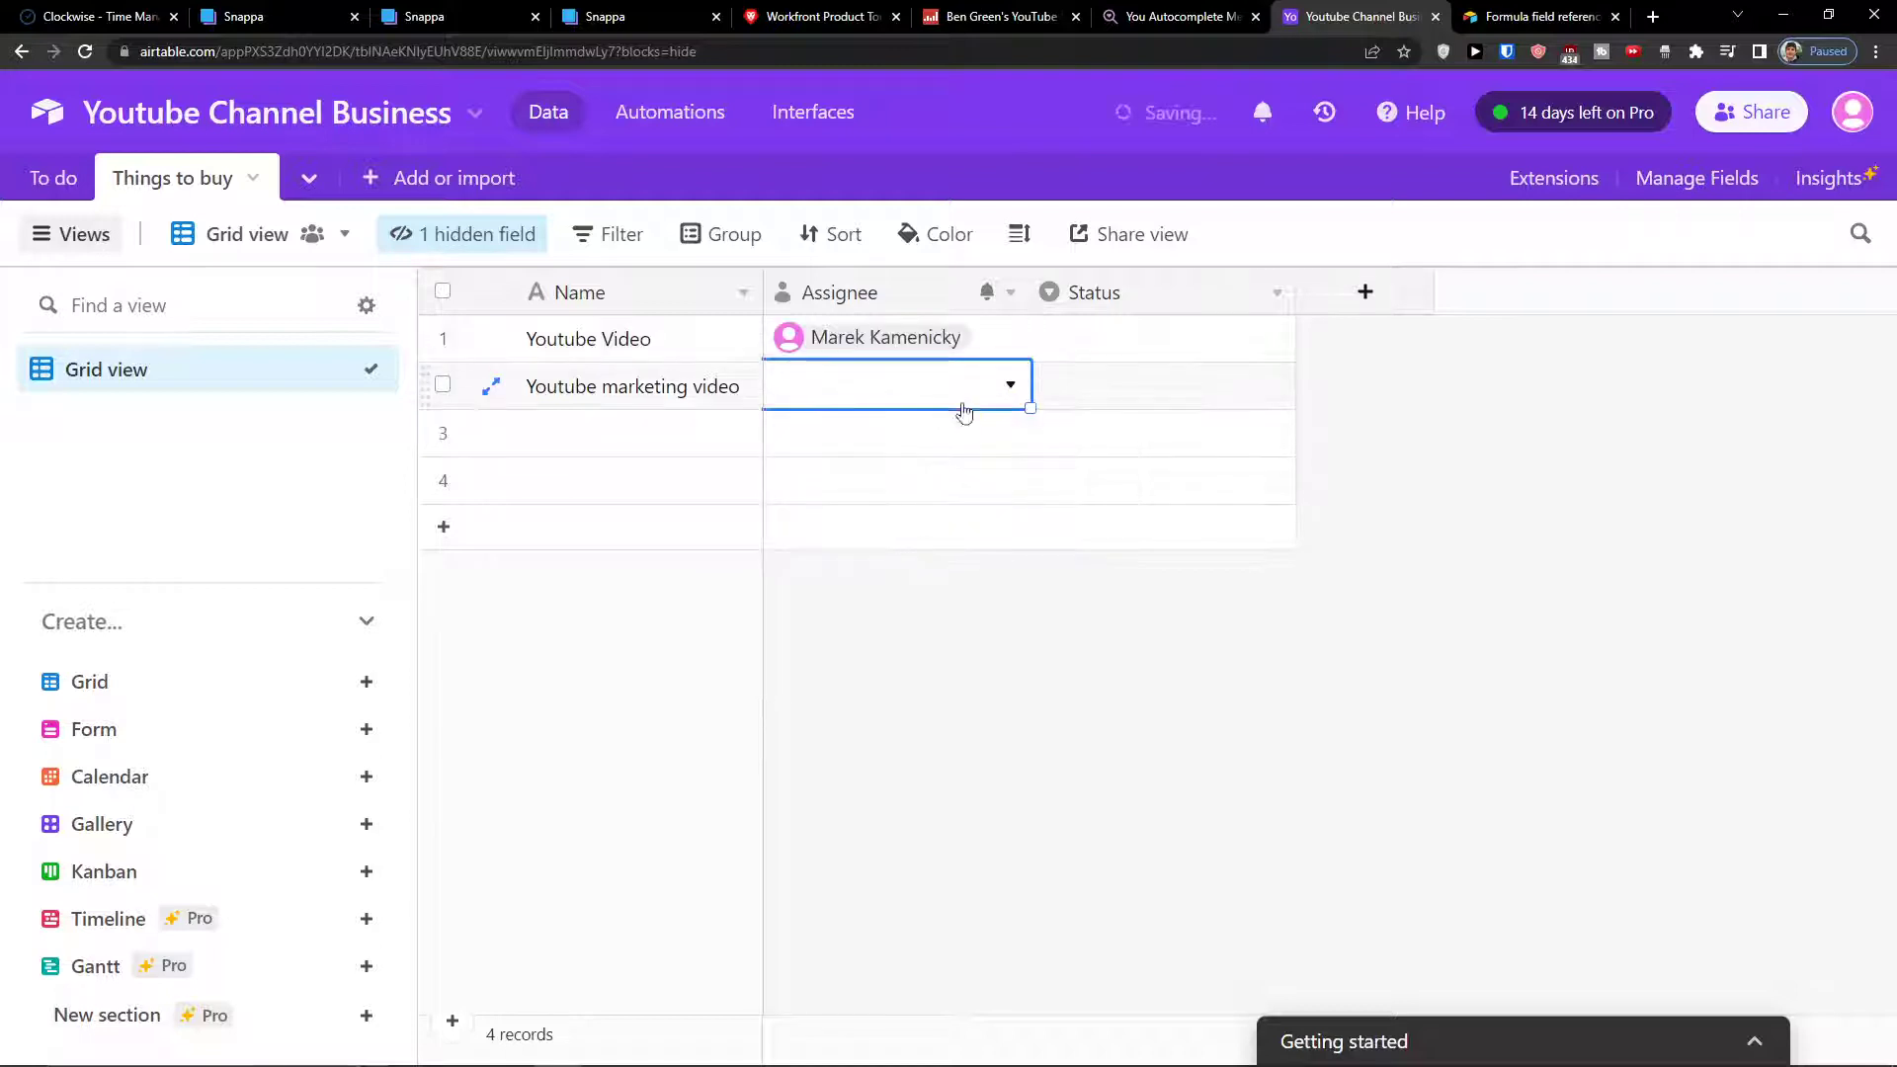
{"action": "left_click", "coordinate": [989, 402]}
{"action": "left_click", "coordinate": [956, 570]}
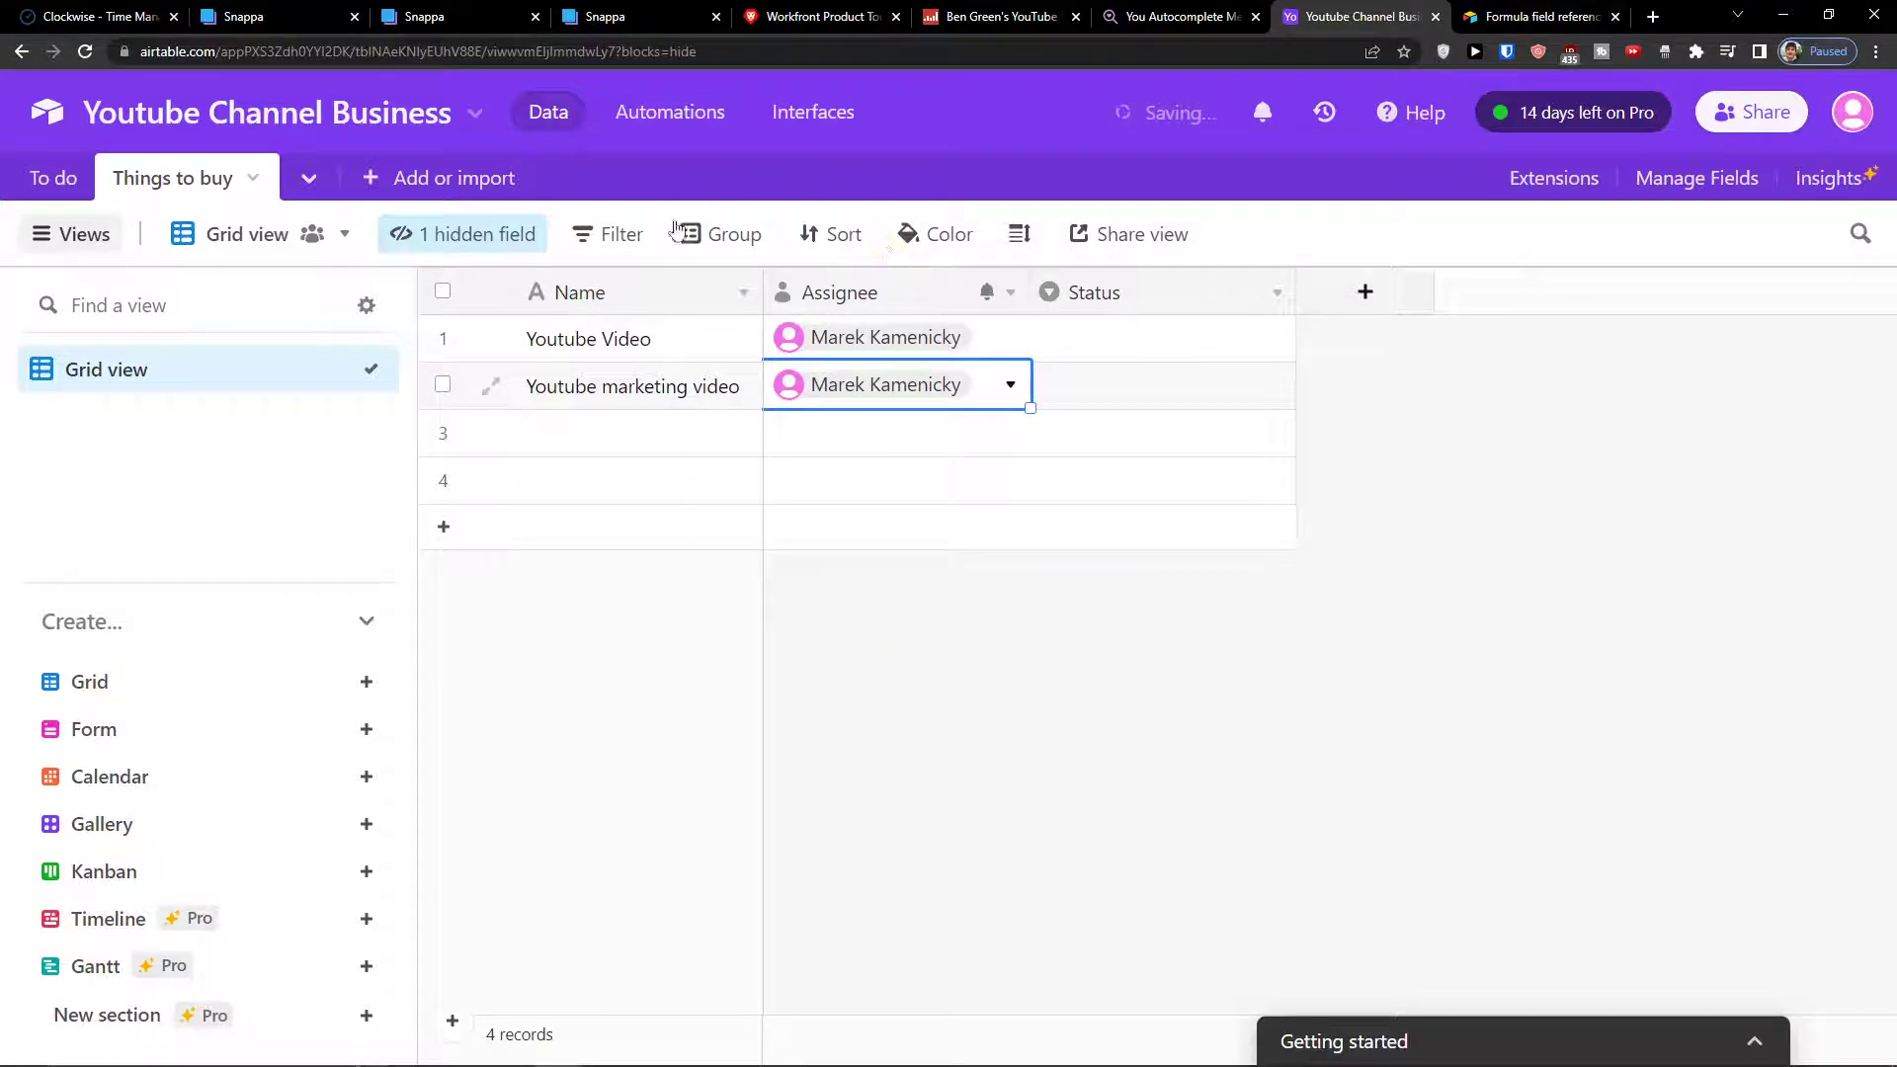
- Open the grouping options to look at the grouping choices
{"action": "left_click", "coordinate": [707, 250]}
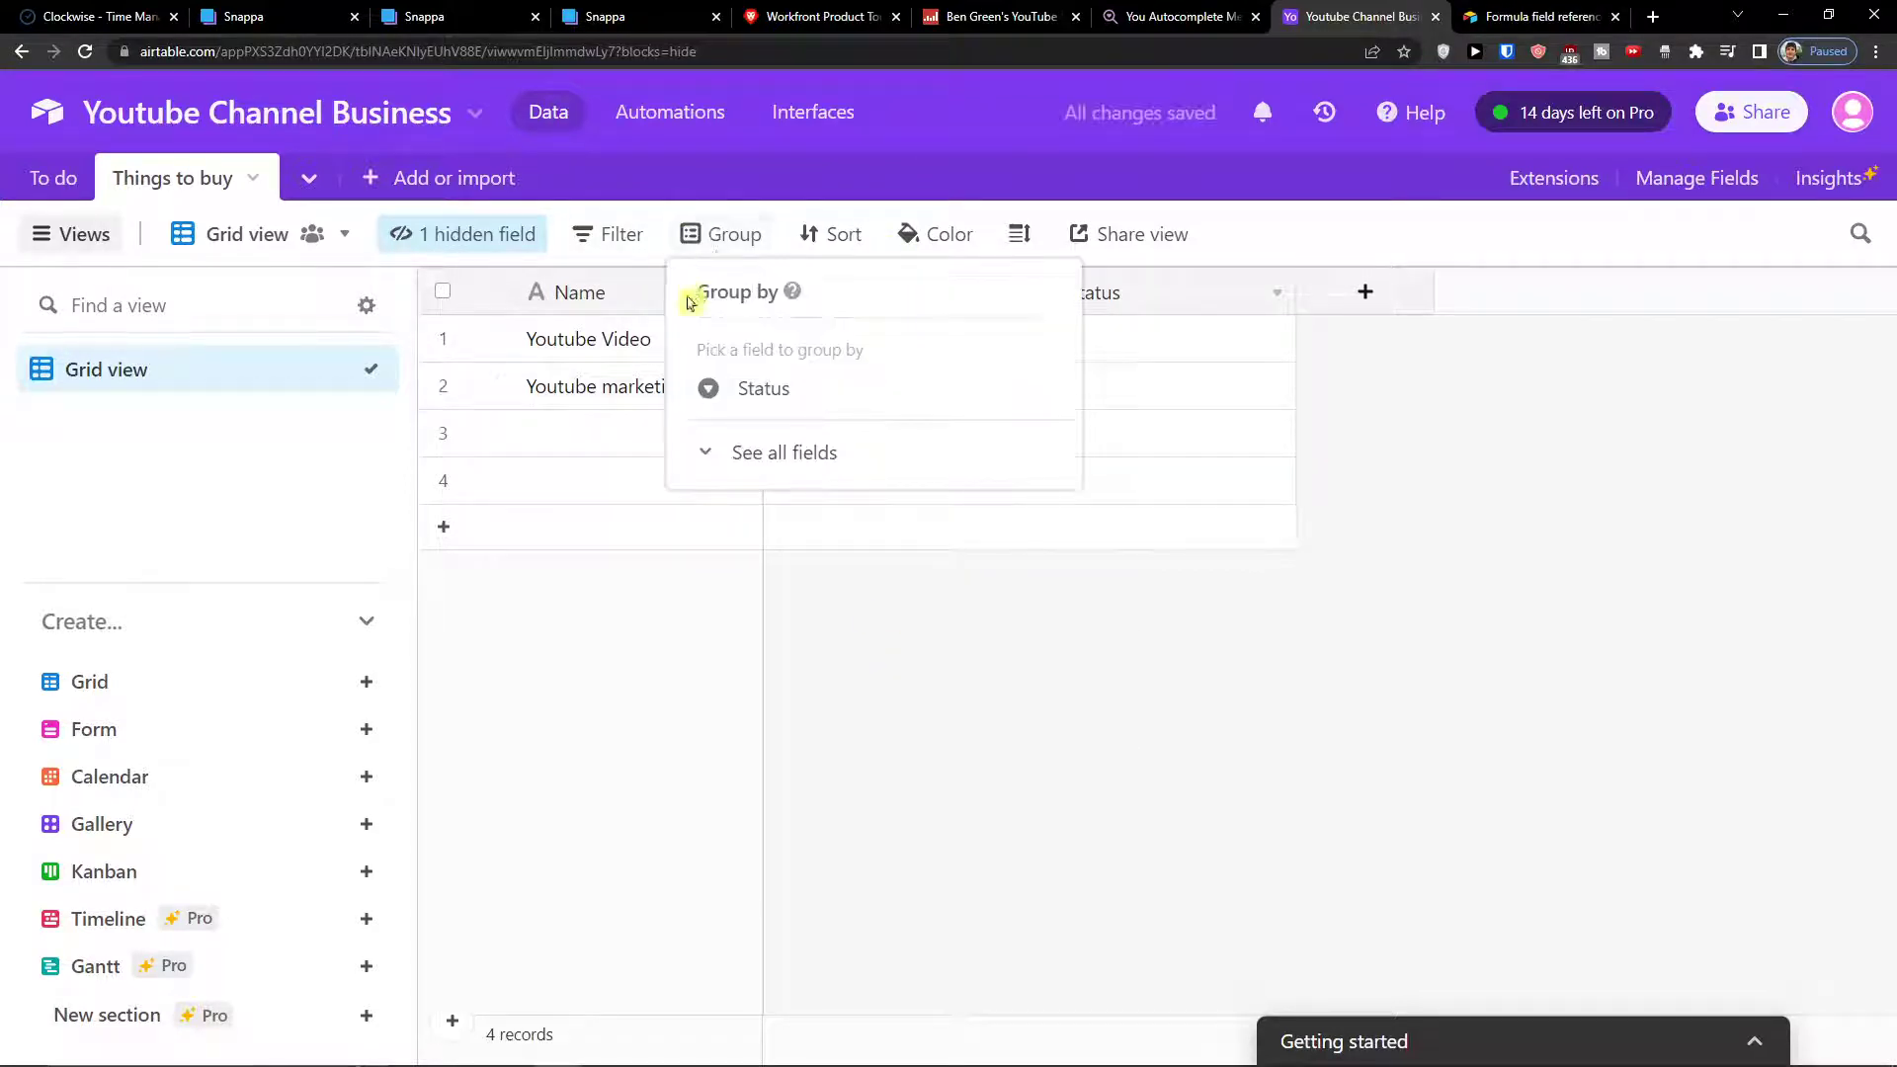
{"action": "left_click", "coordinate": [707, 563]}
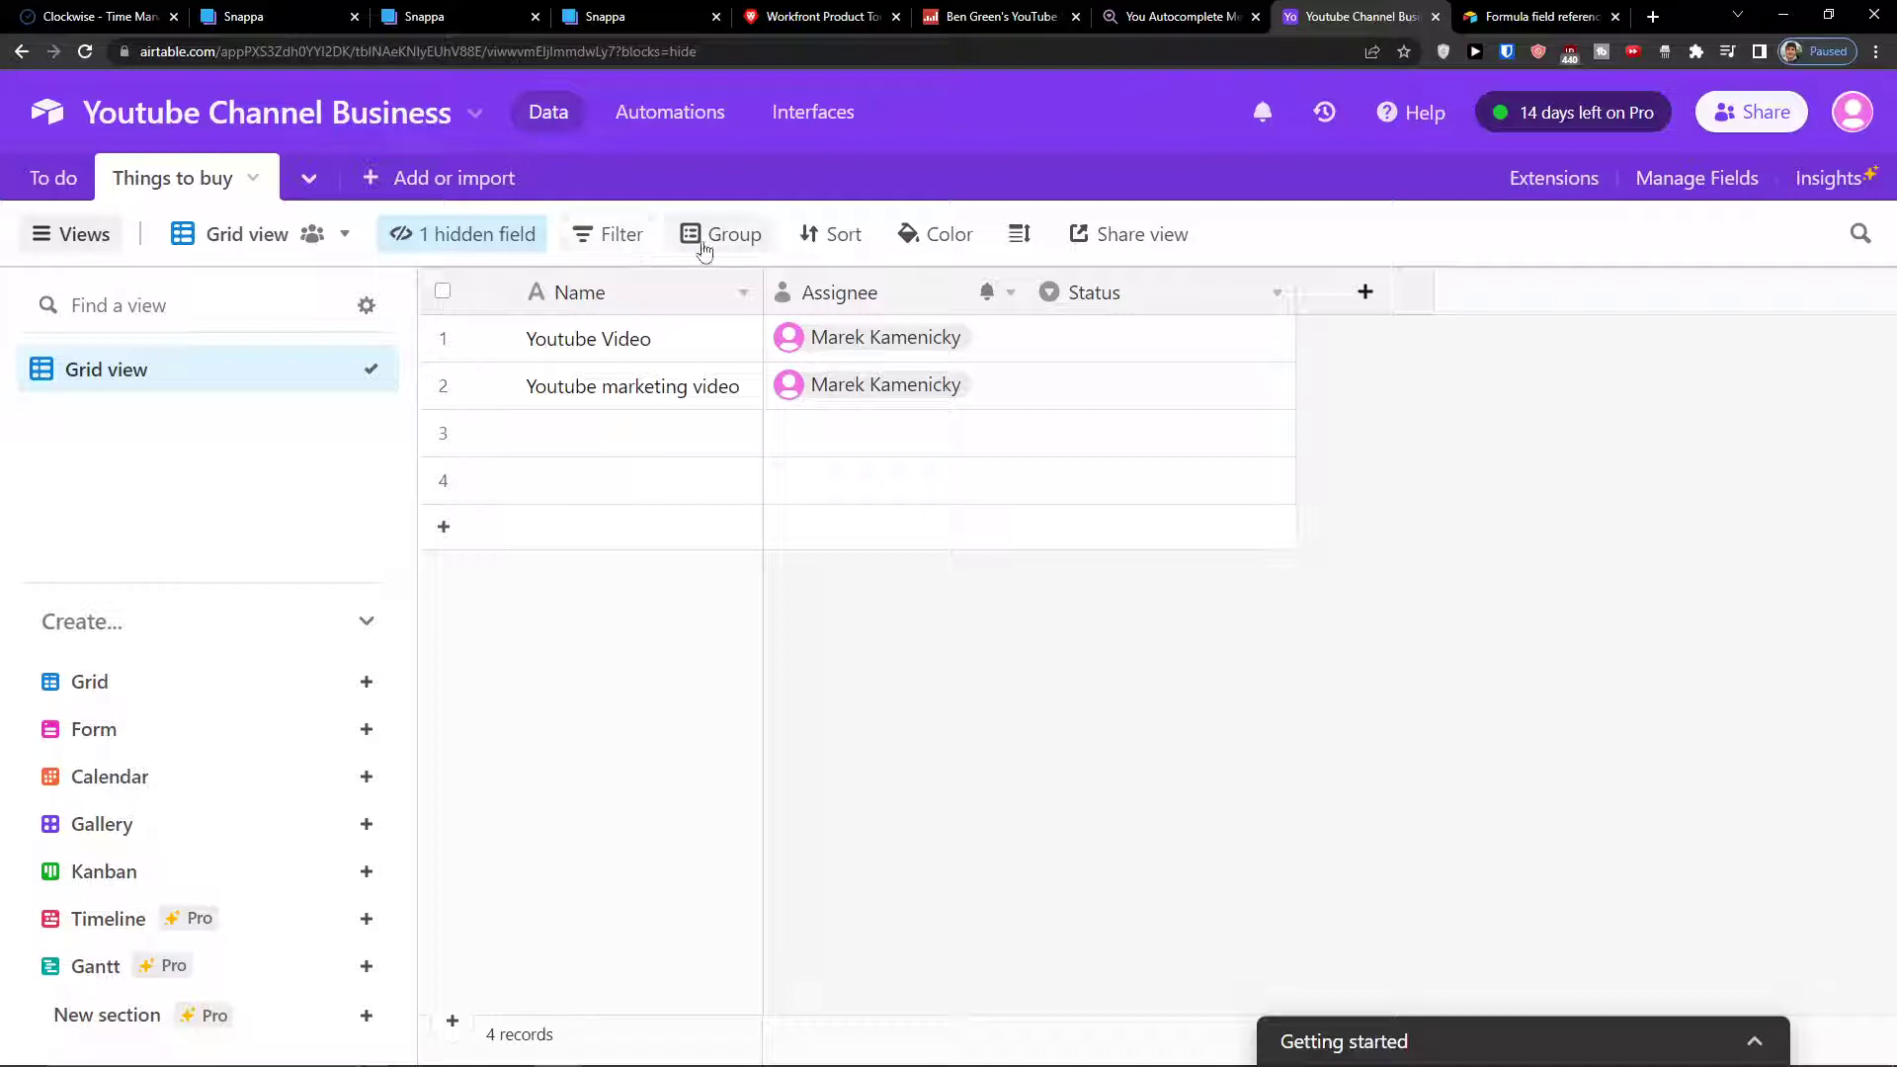
{"action": "left_click", "coordinate": [707, 250]}
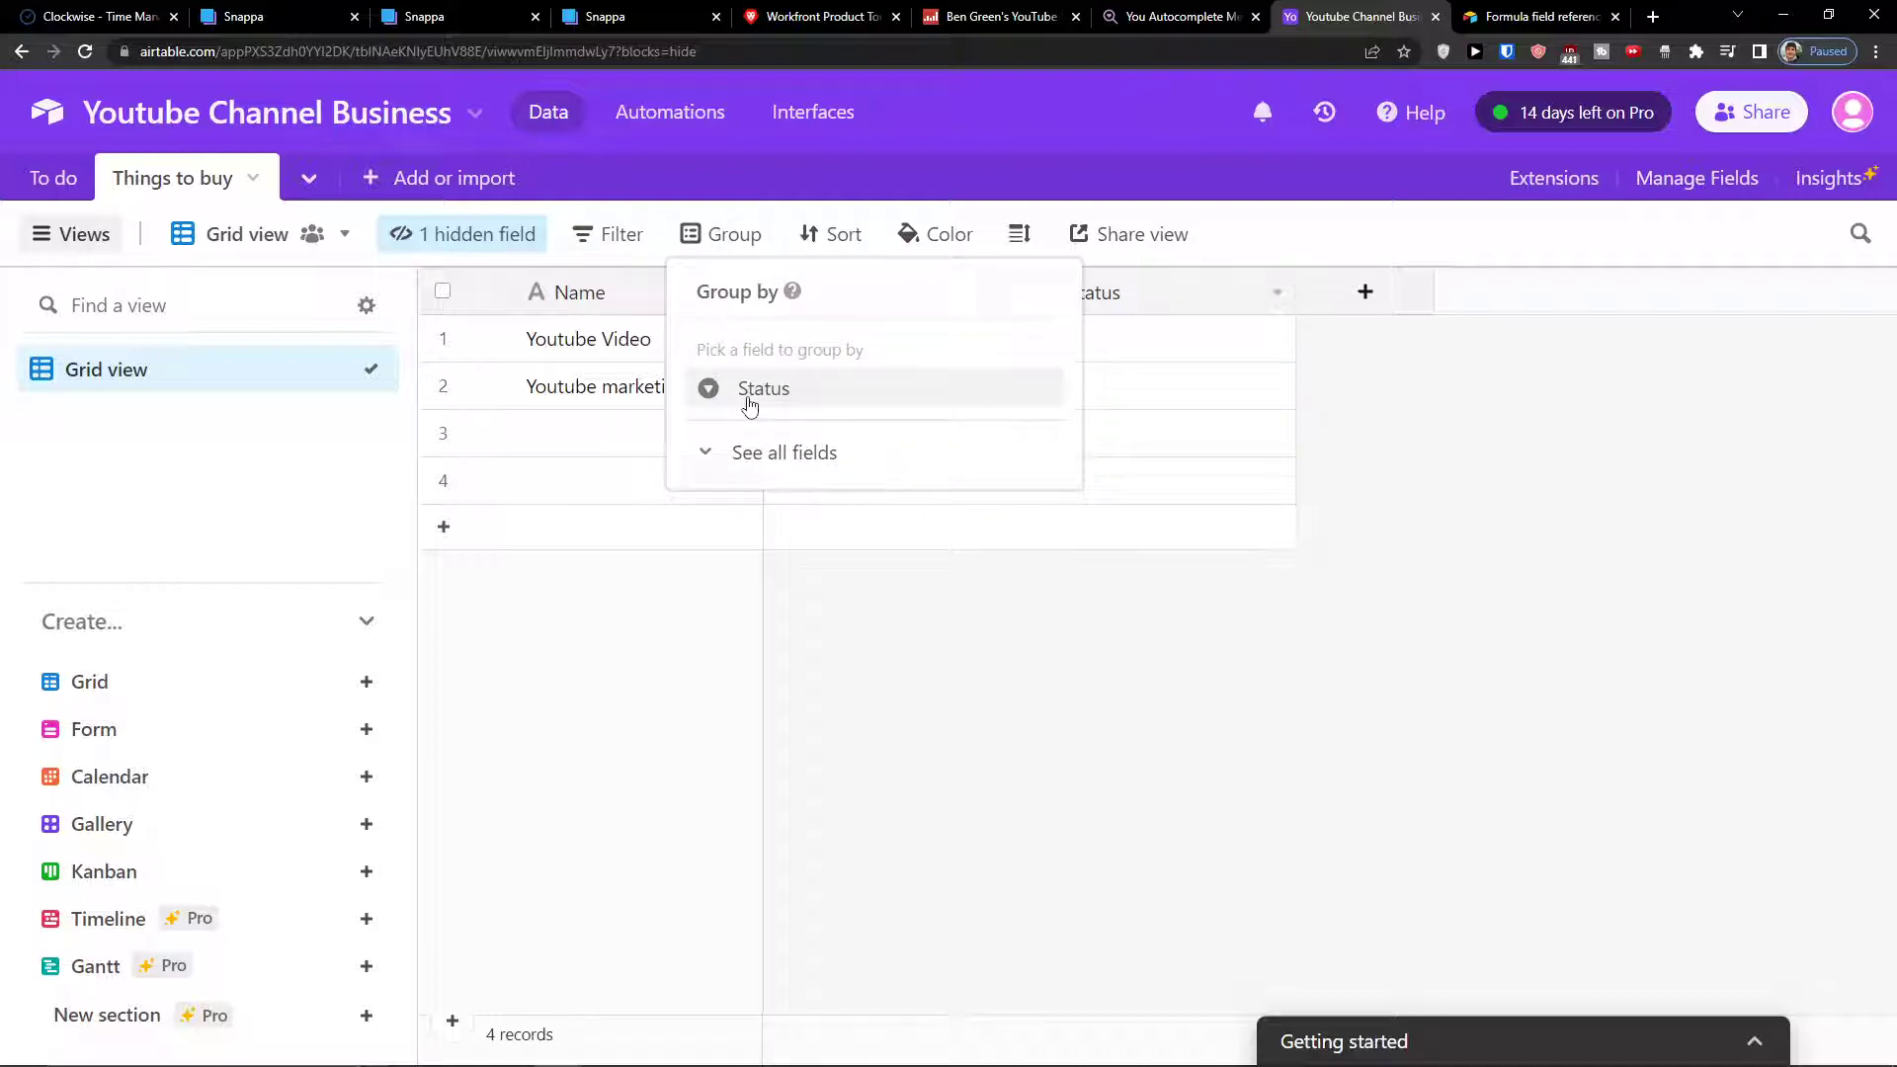
- Close the grouping menu and select a single Status cell
{"action": "left_click", "coordinate": [922, 556]}
{"action": "left_click", "coordinate": [1173, 346]}
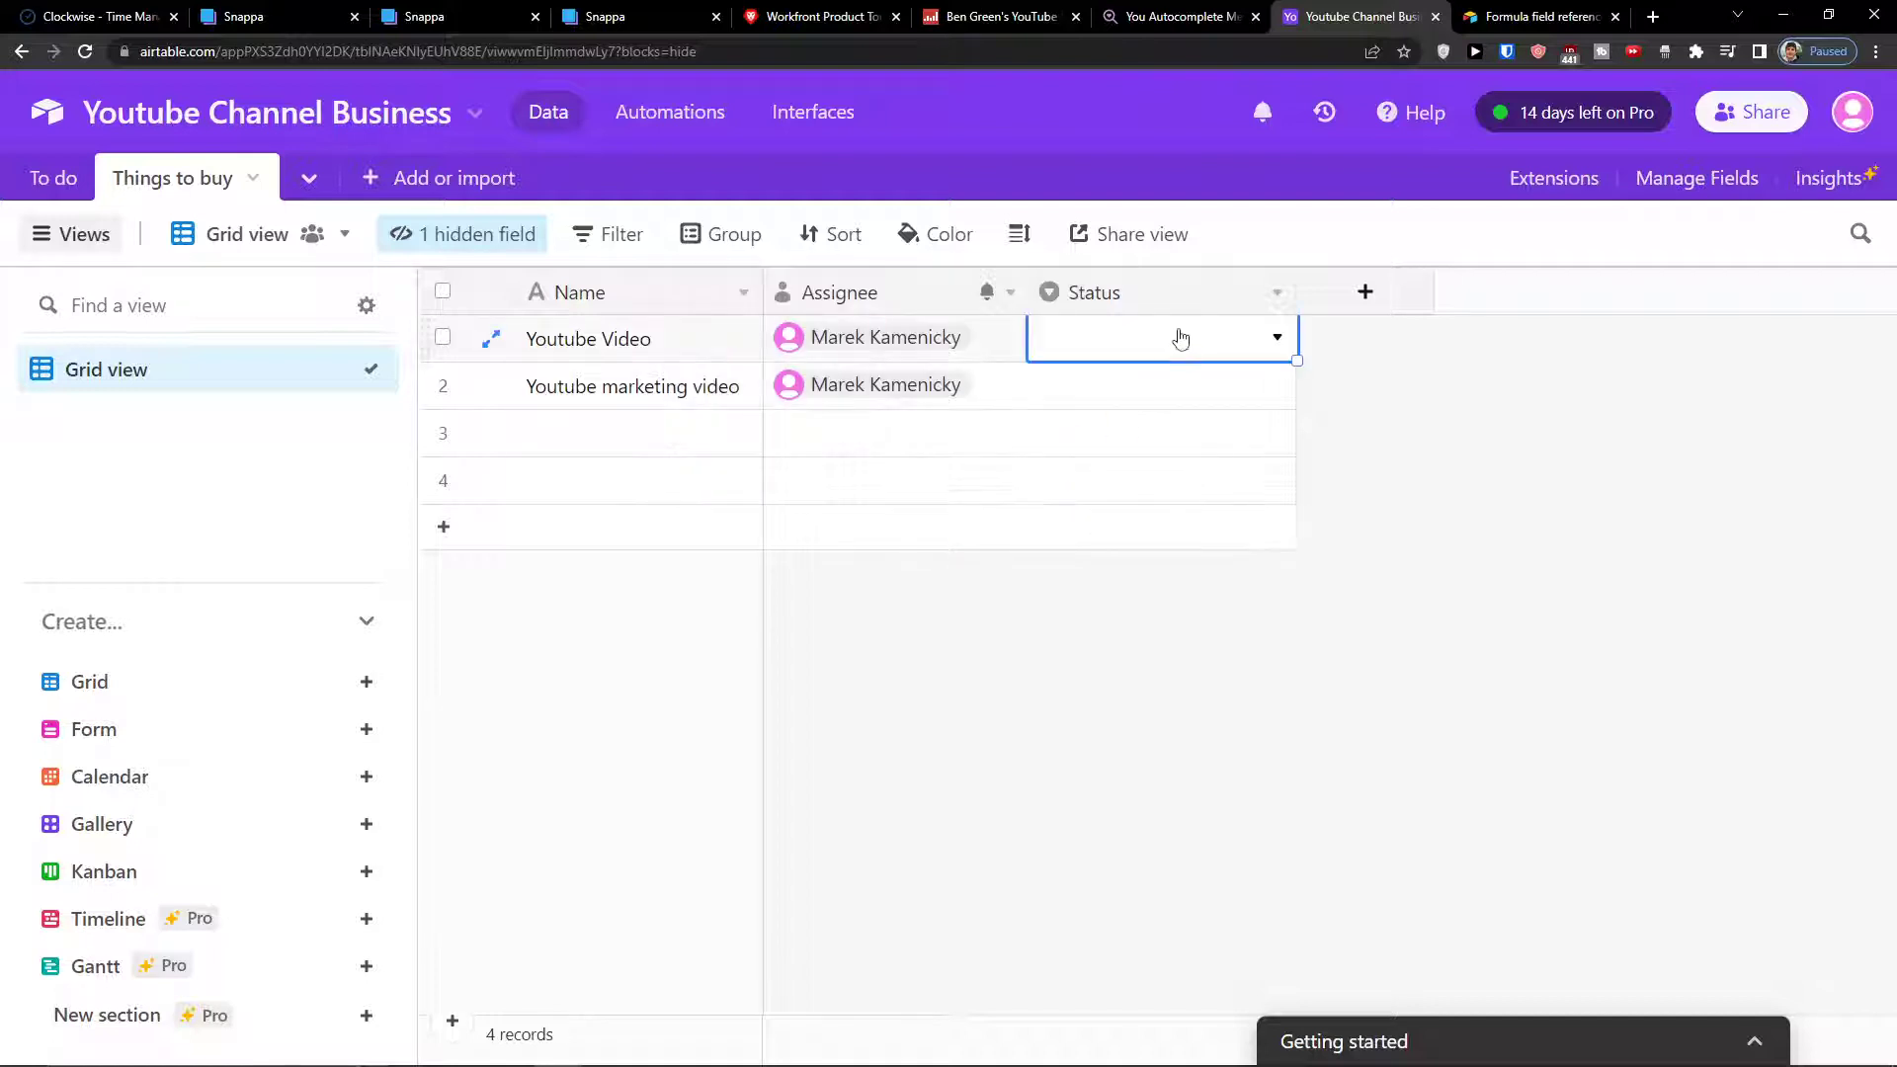
{"action": "left_click", "coordinate": [1200, 306]}
{"action": "key", "text": "Down"}
{"action": "left_click", "coordinate": [1223, 339]}
- Cancel adding a new field, view the Status options, then group records by Status
{"action": "left_click", "coordinate": [1358, 301]}
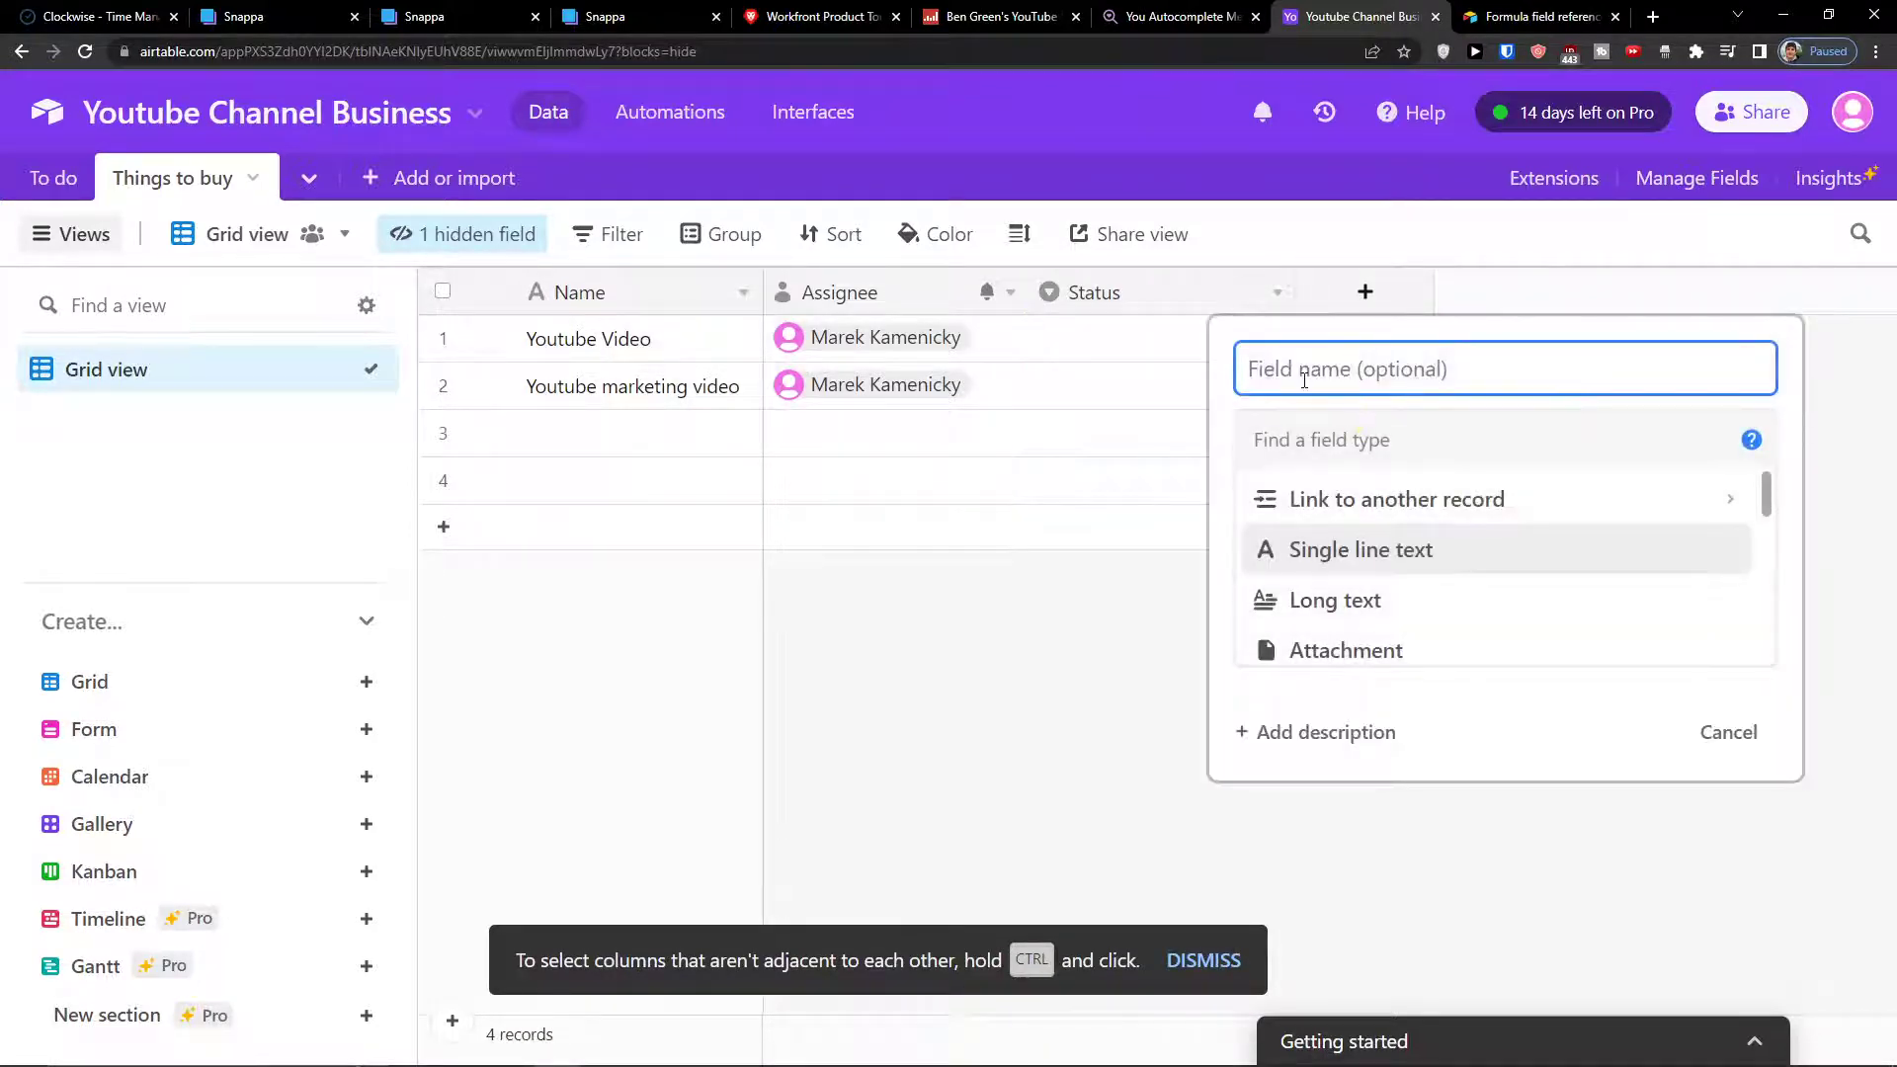
{"action": "scroll", "coordinate": [1332, 479], "scroll_direction": "down", "scroll_amount": 2}
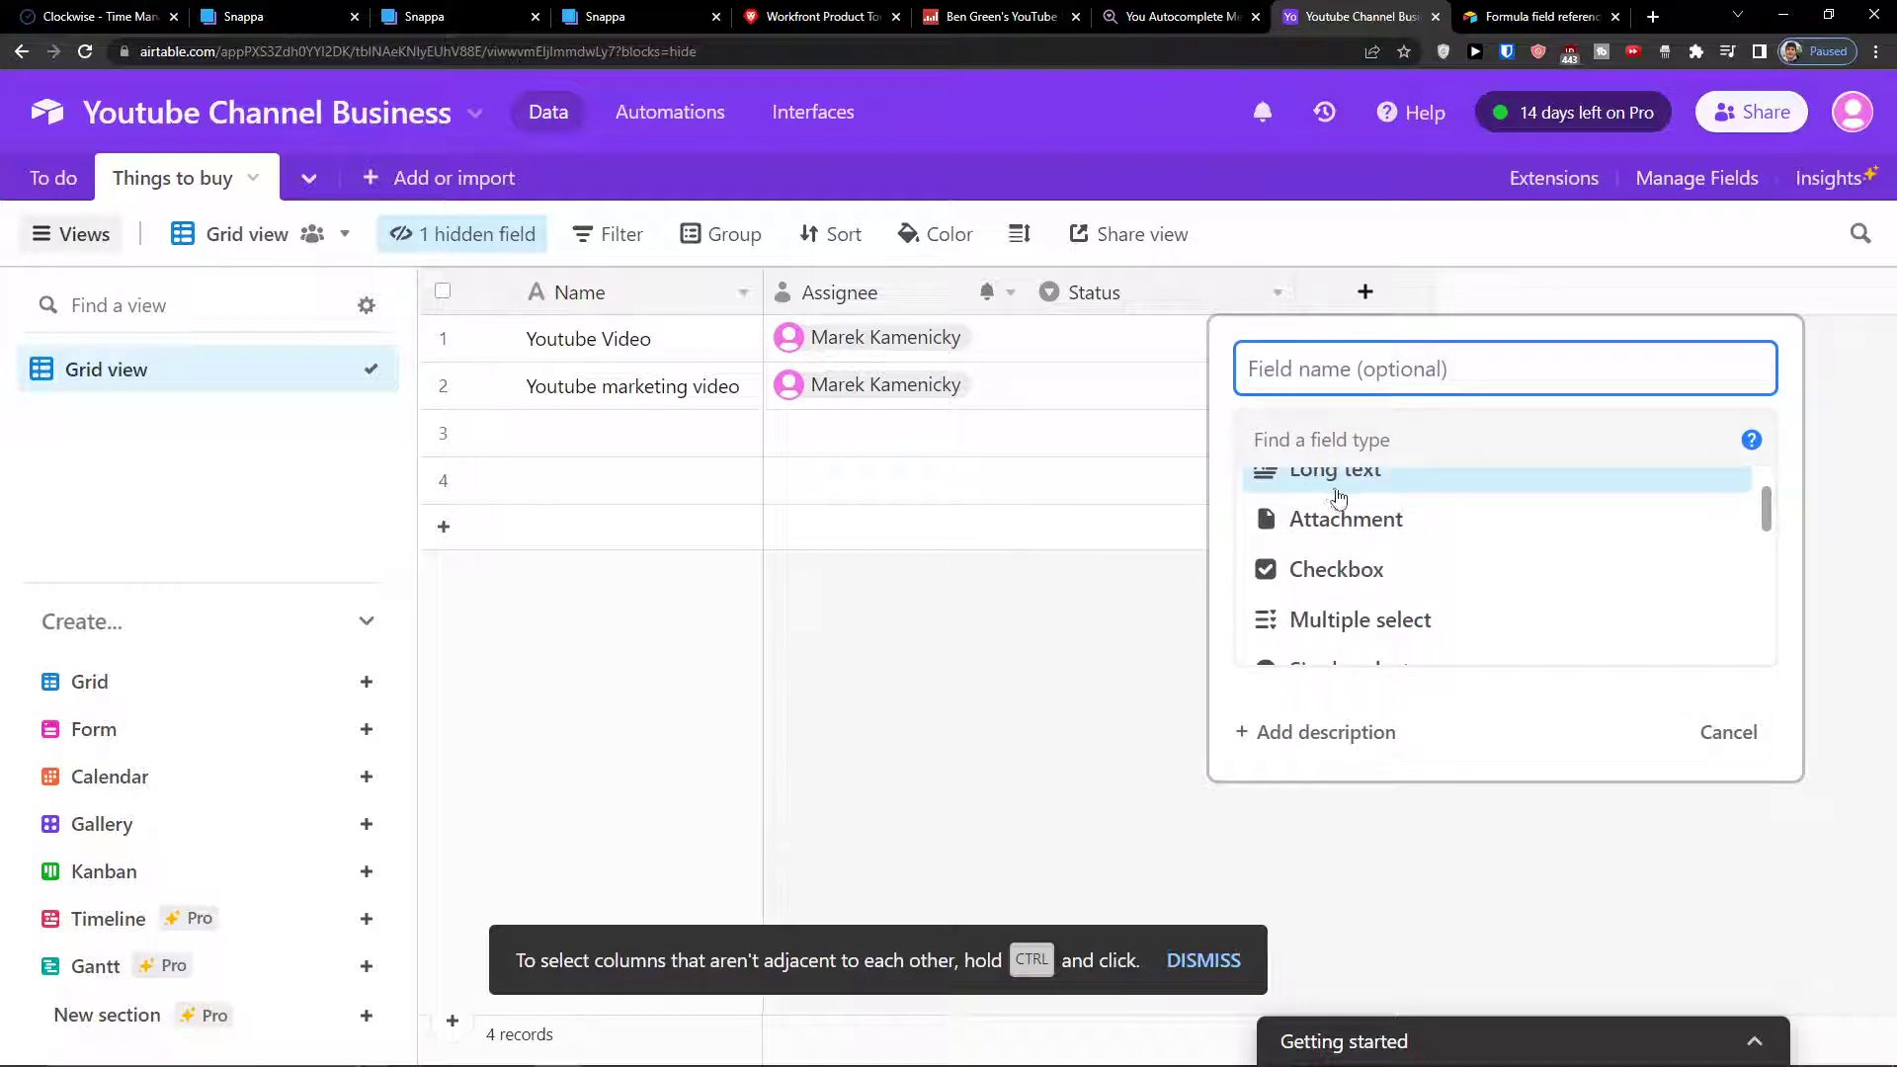
{"action": "scroll", "coordinate": [1333, 496], "scroll_direction": "down", "scroll_amount": 2}
{"action": "left_click", "coordinate": [1122, 411]}
{"action": "left_click", "coordinate": [1235, 345]}
{"action": "left_click", "coordinate": [1264, 345]}
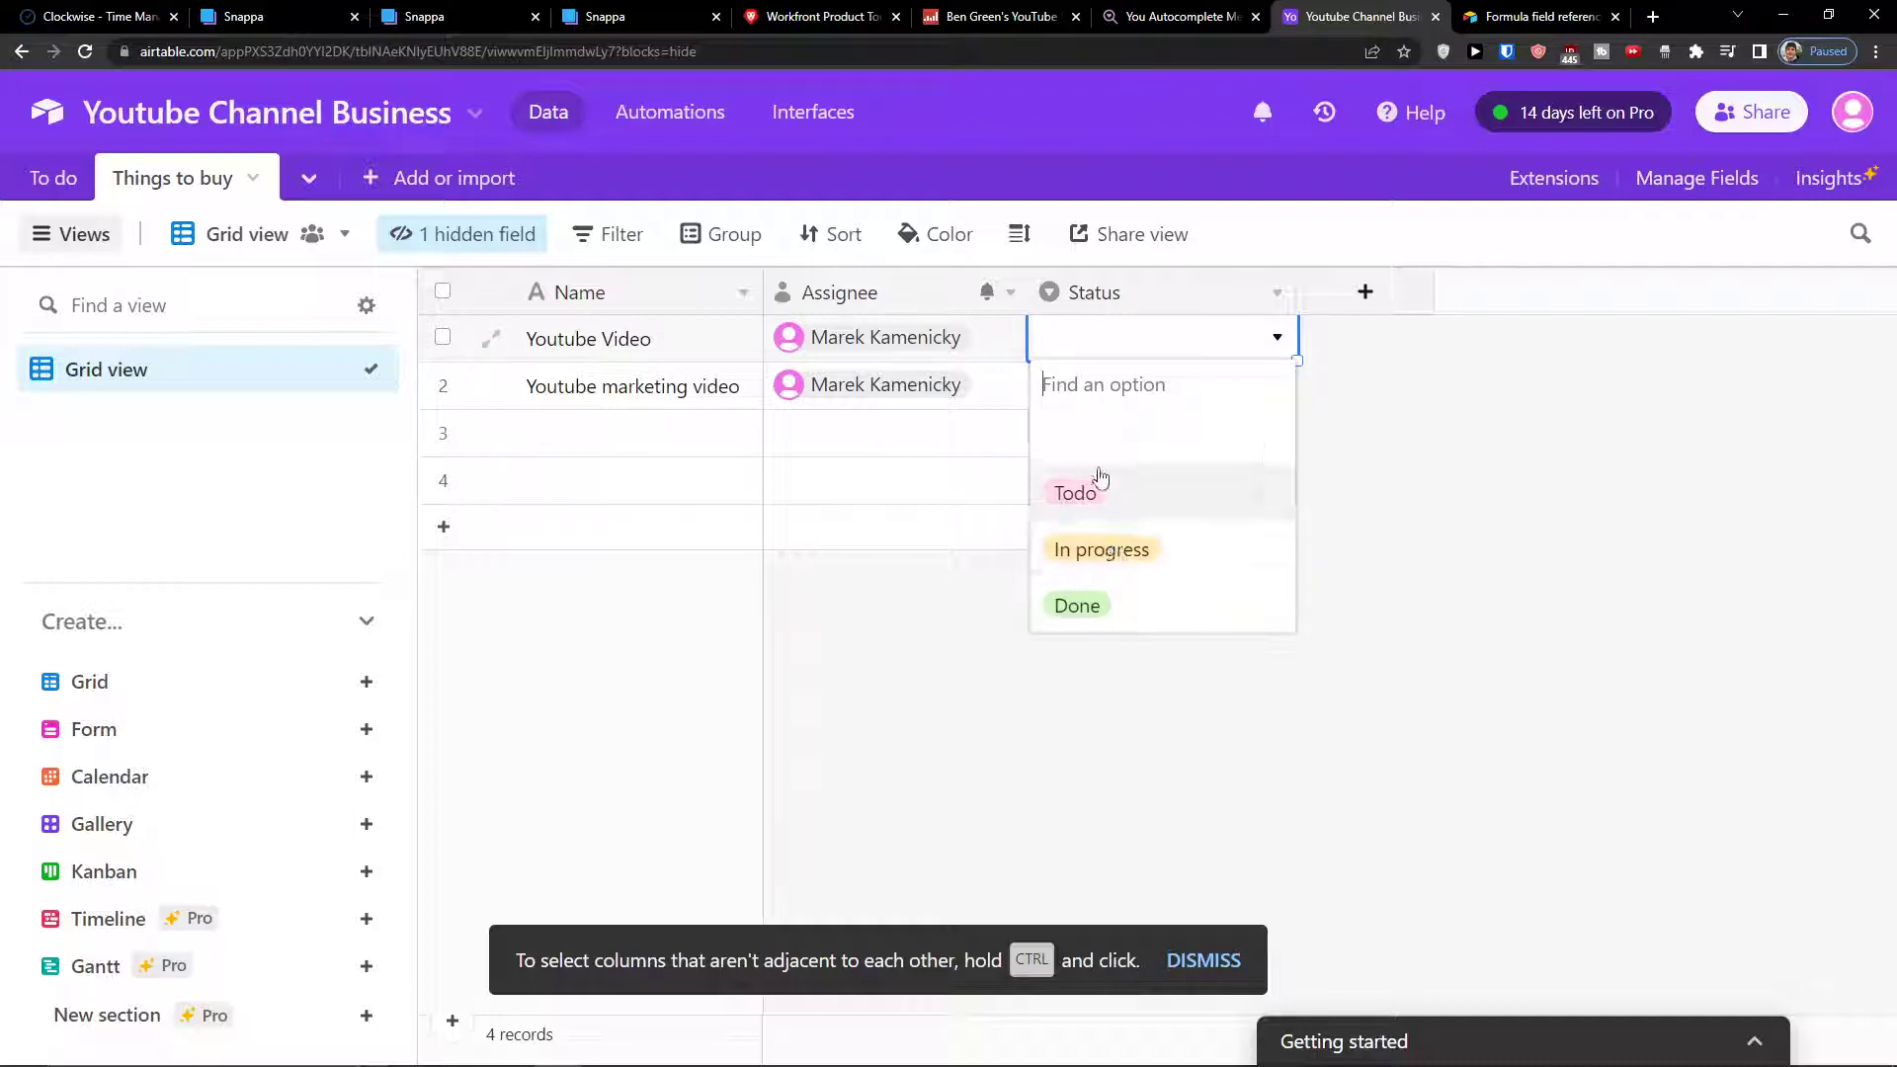
{"action": "left_click", "coordinate": [692, 247]}
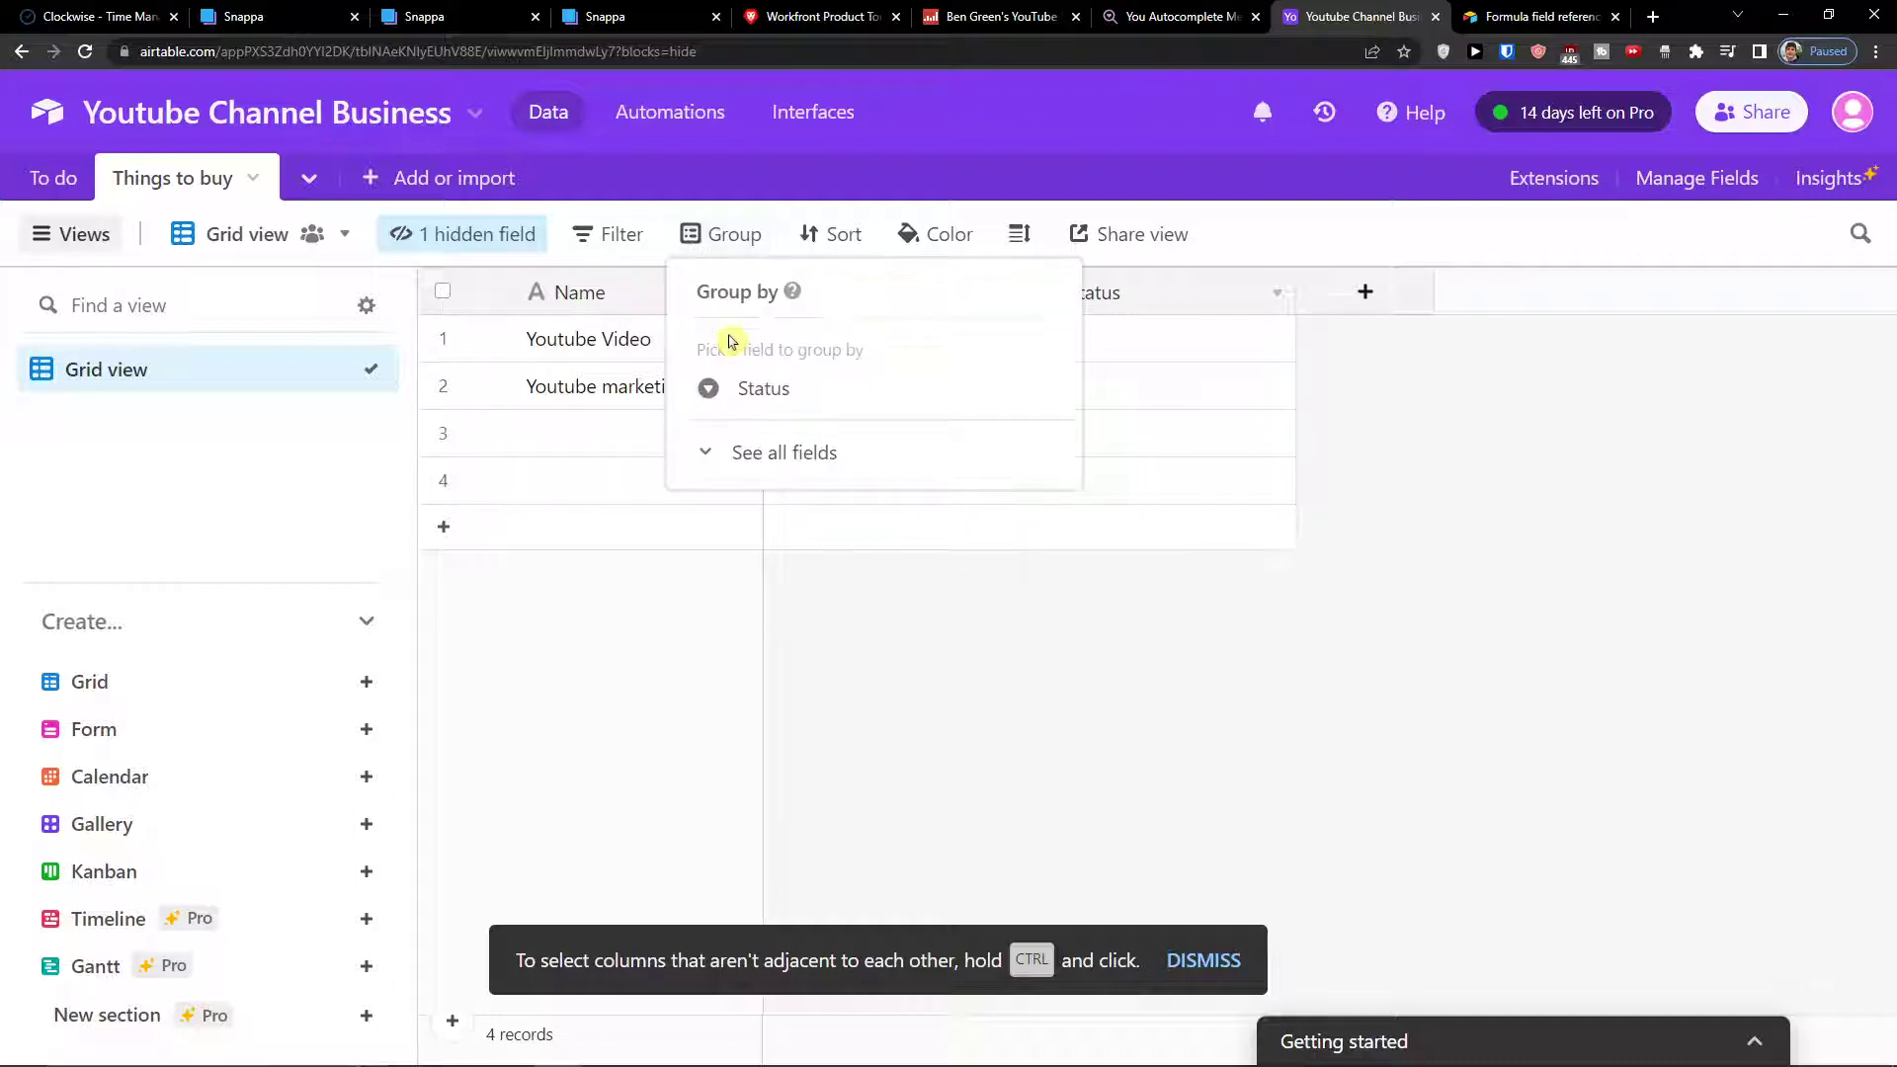
{"action": "left_click", "coordinate": [745, 385]}
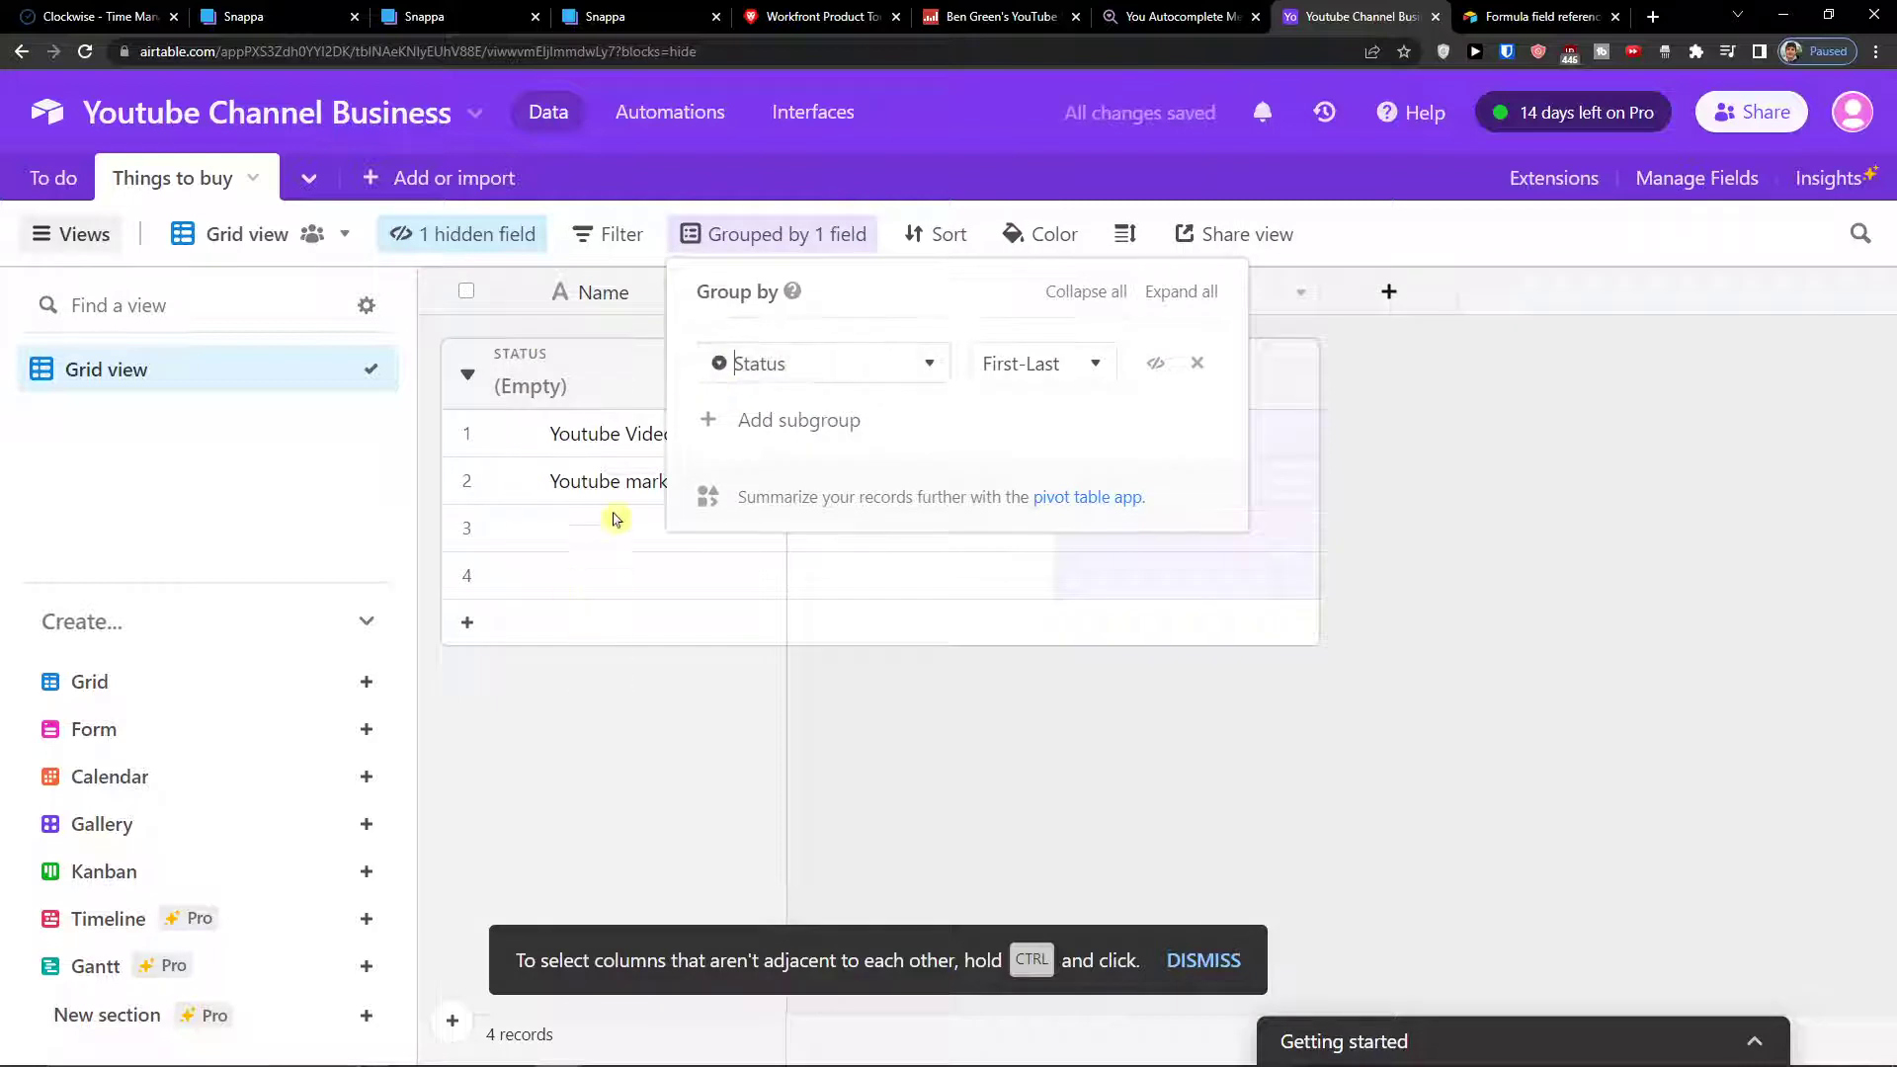
- Set Youtube Video's Status to In progress
{"action": "left_click", "coordinate": [560, 676]}
{"action": "left_click", "coordinate": [1135, 441]}
{"action": "left_click", "coordinate": [1135, 441]}
{"action": "left_click", "coordinate": [1086, 643]}
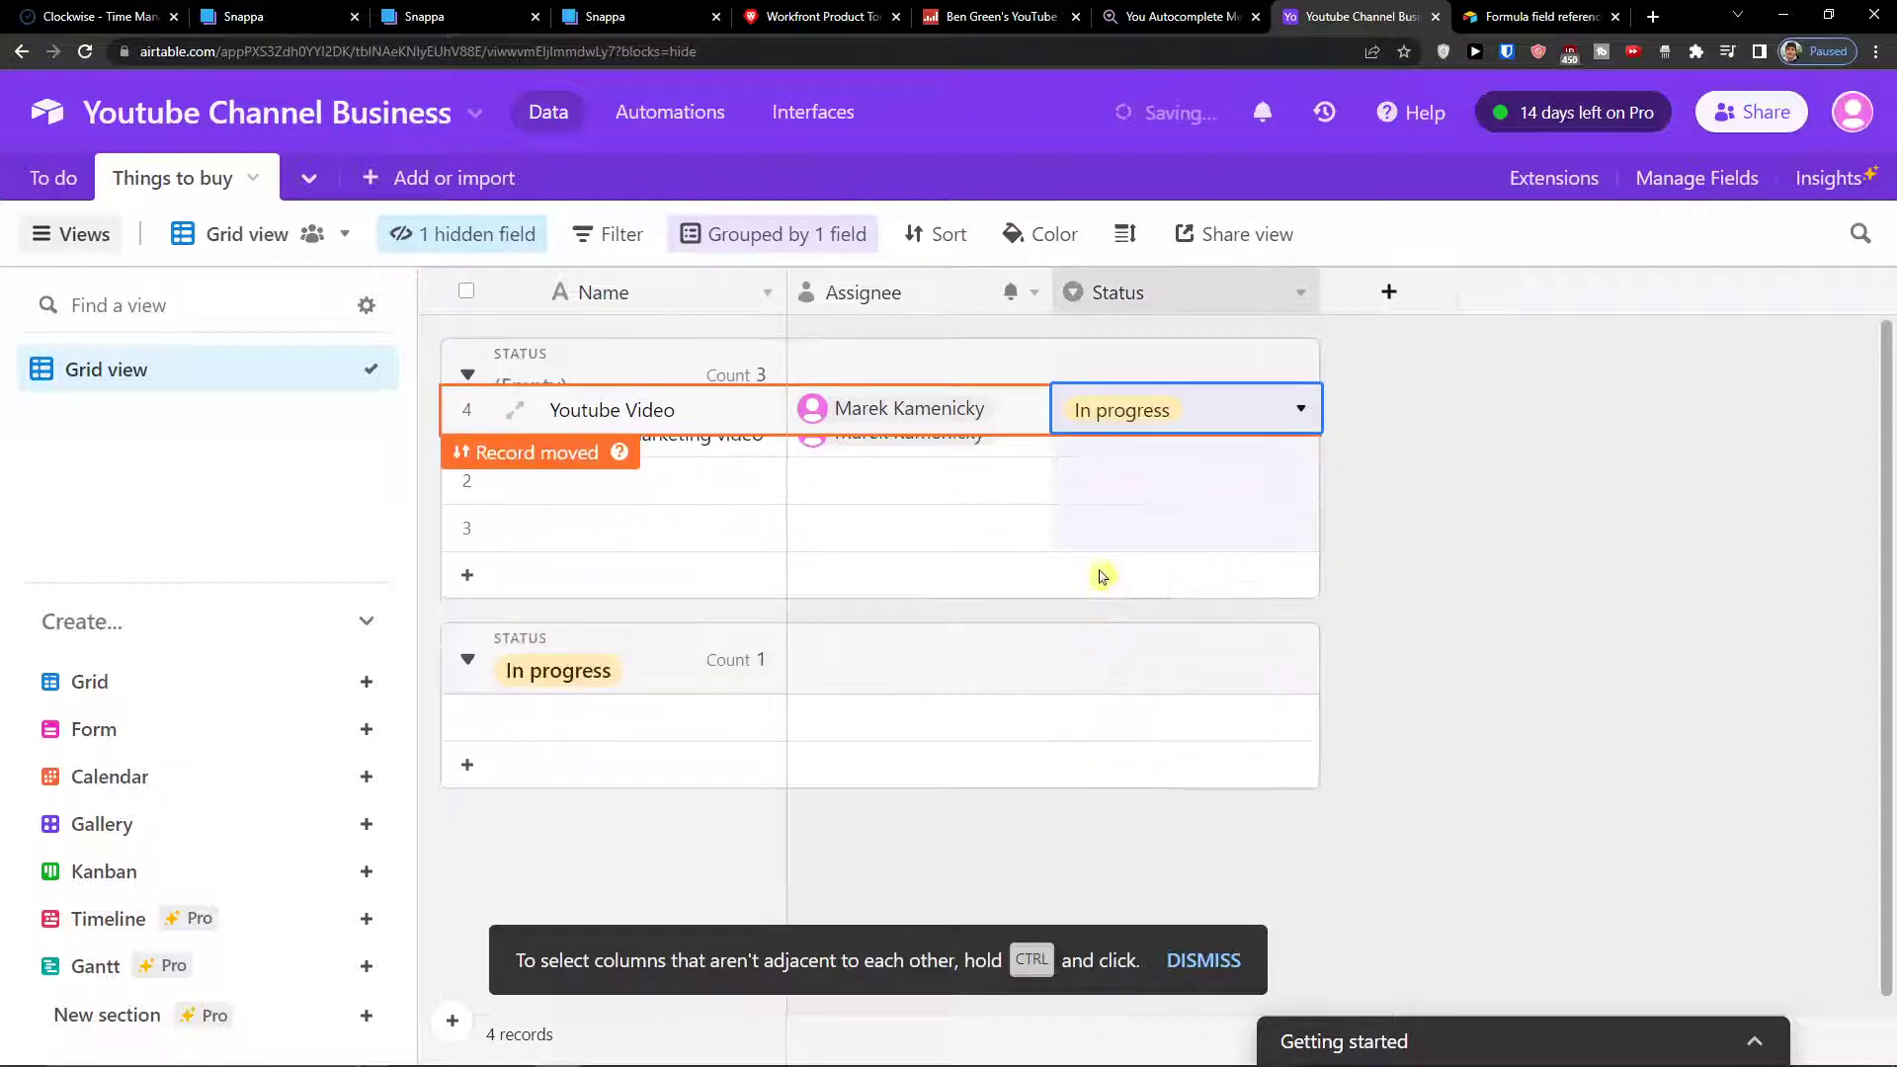
- Set Youtube marketing video's Status to Todo
{"action": "left_click", "coordinate": [1094, 431]}
{"action": "left_click", "coordinate": [1117, 437]}
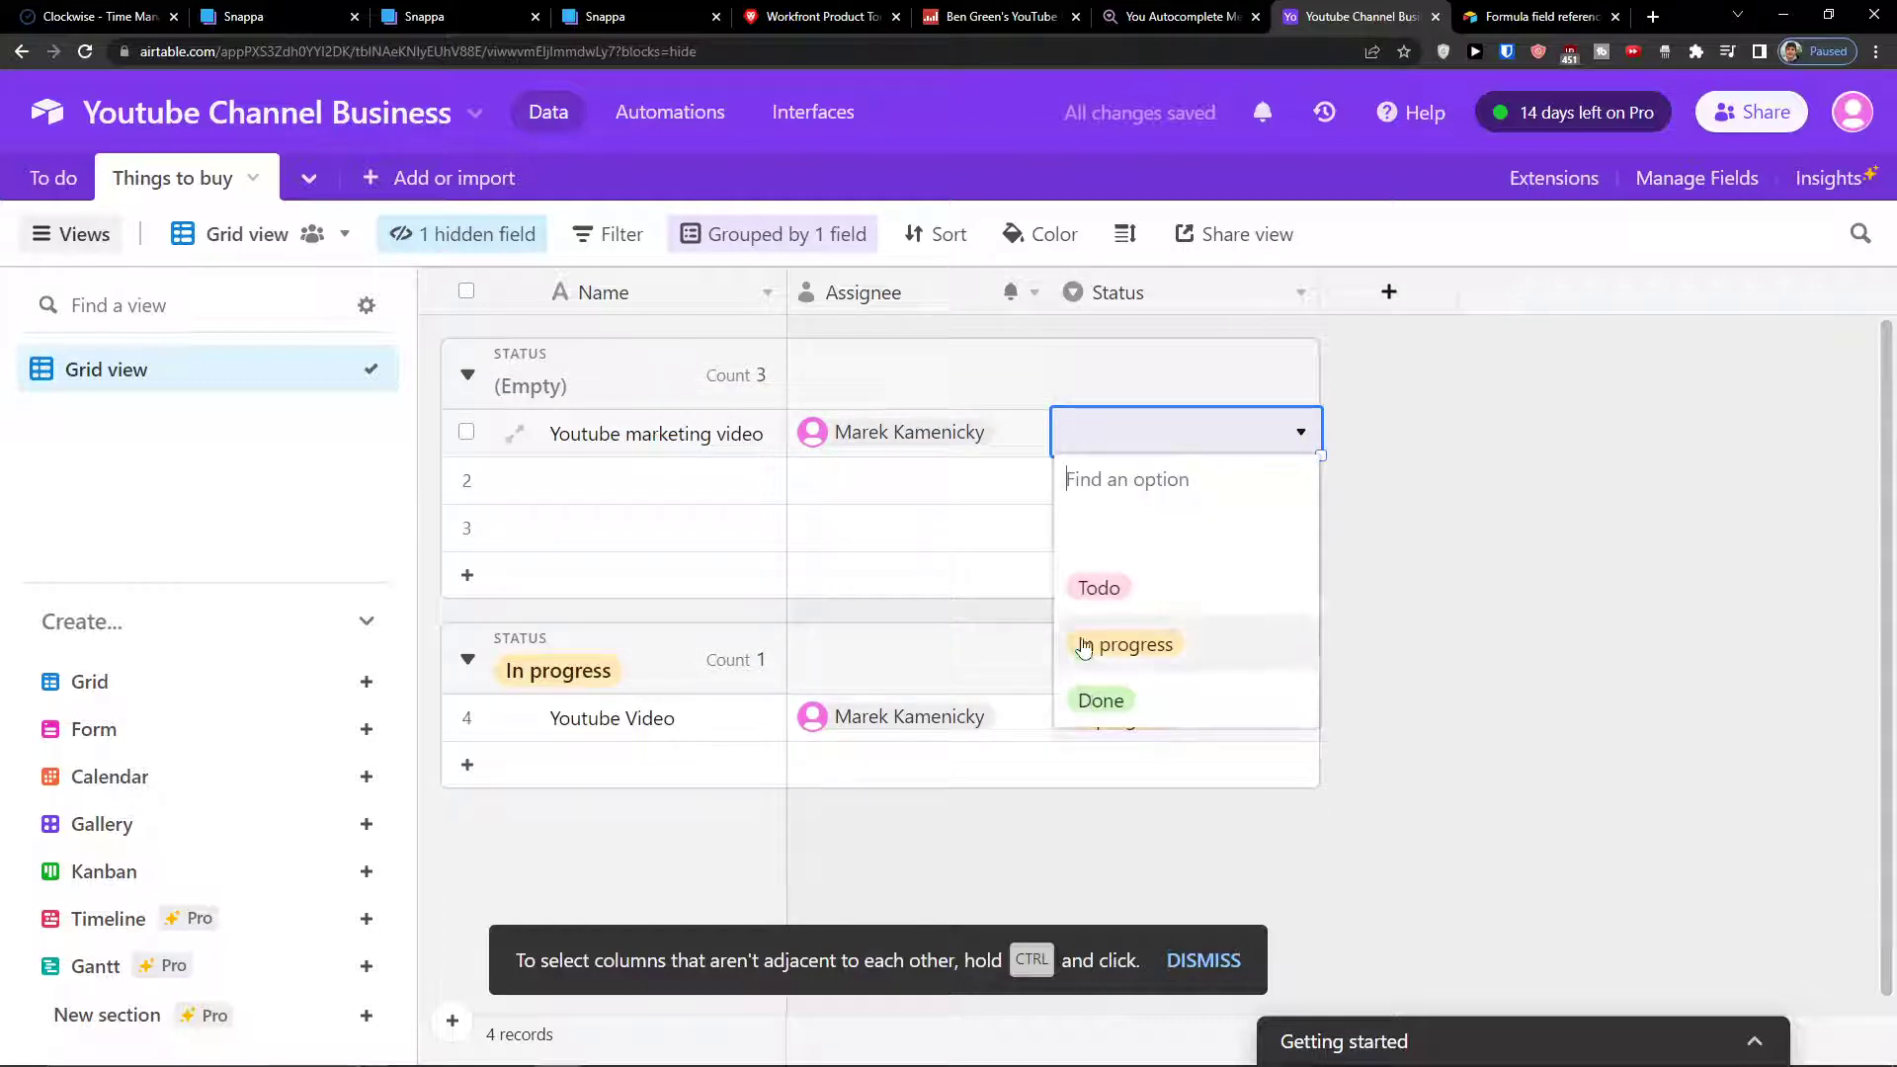
{"action": "left_click", "coordinate": [1097, 588]}
{"action": "scroll", "coordinate": [1314, 484], "scroll_direction": "down", "scroll_amount": 2}
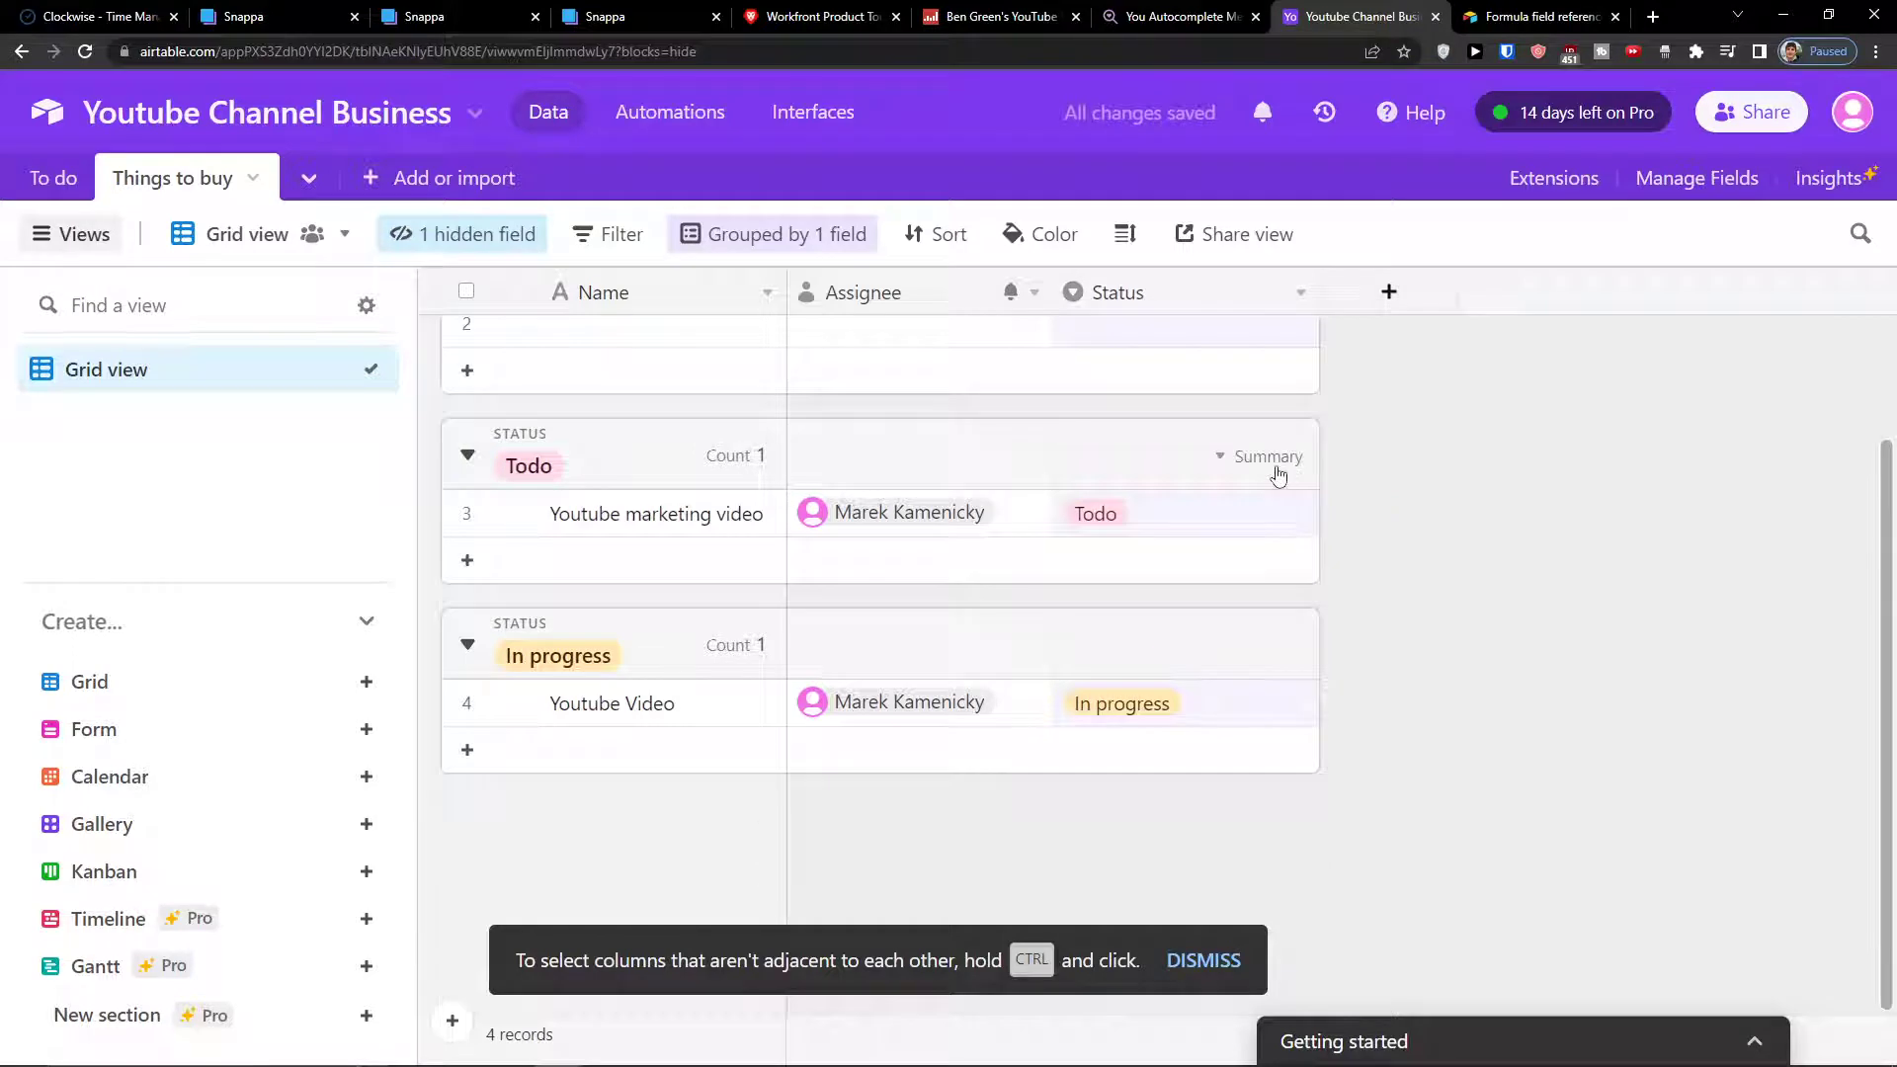
{"action": "scroll", "coordinate": [1270, 477], "scroll_direction": "up", "scroll_amount": 2}
{"action": "left_click", "coordinate": [720, 445]}
- Name the third record 'Youtube business video' and set its Status to Done
{"action": "left_click", "coordinate": [714, 445]}
{"action": "type", "text": "Youtube business video"}
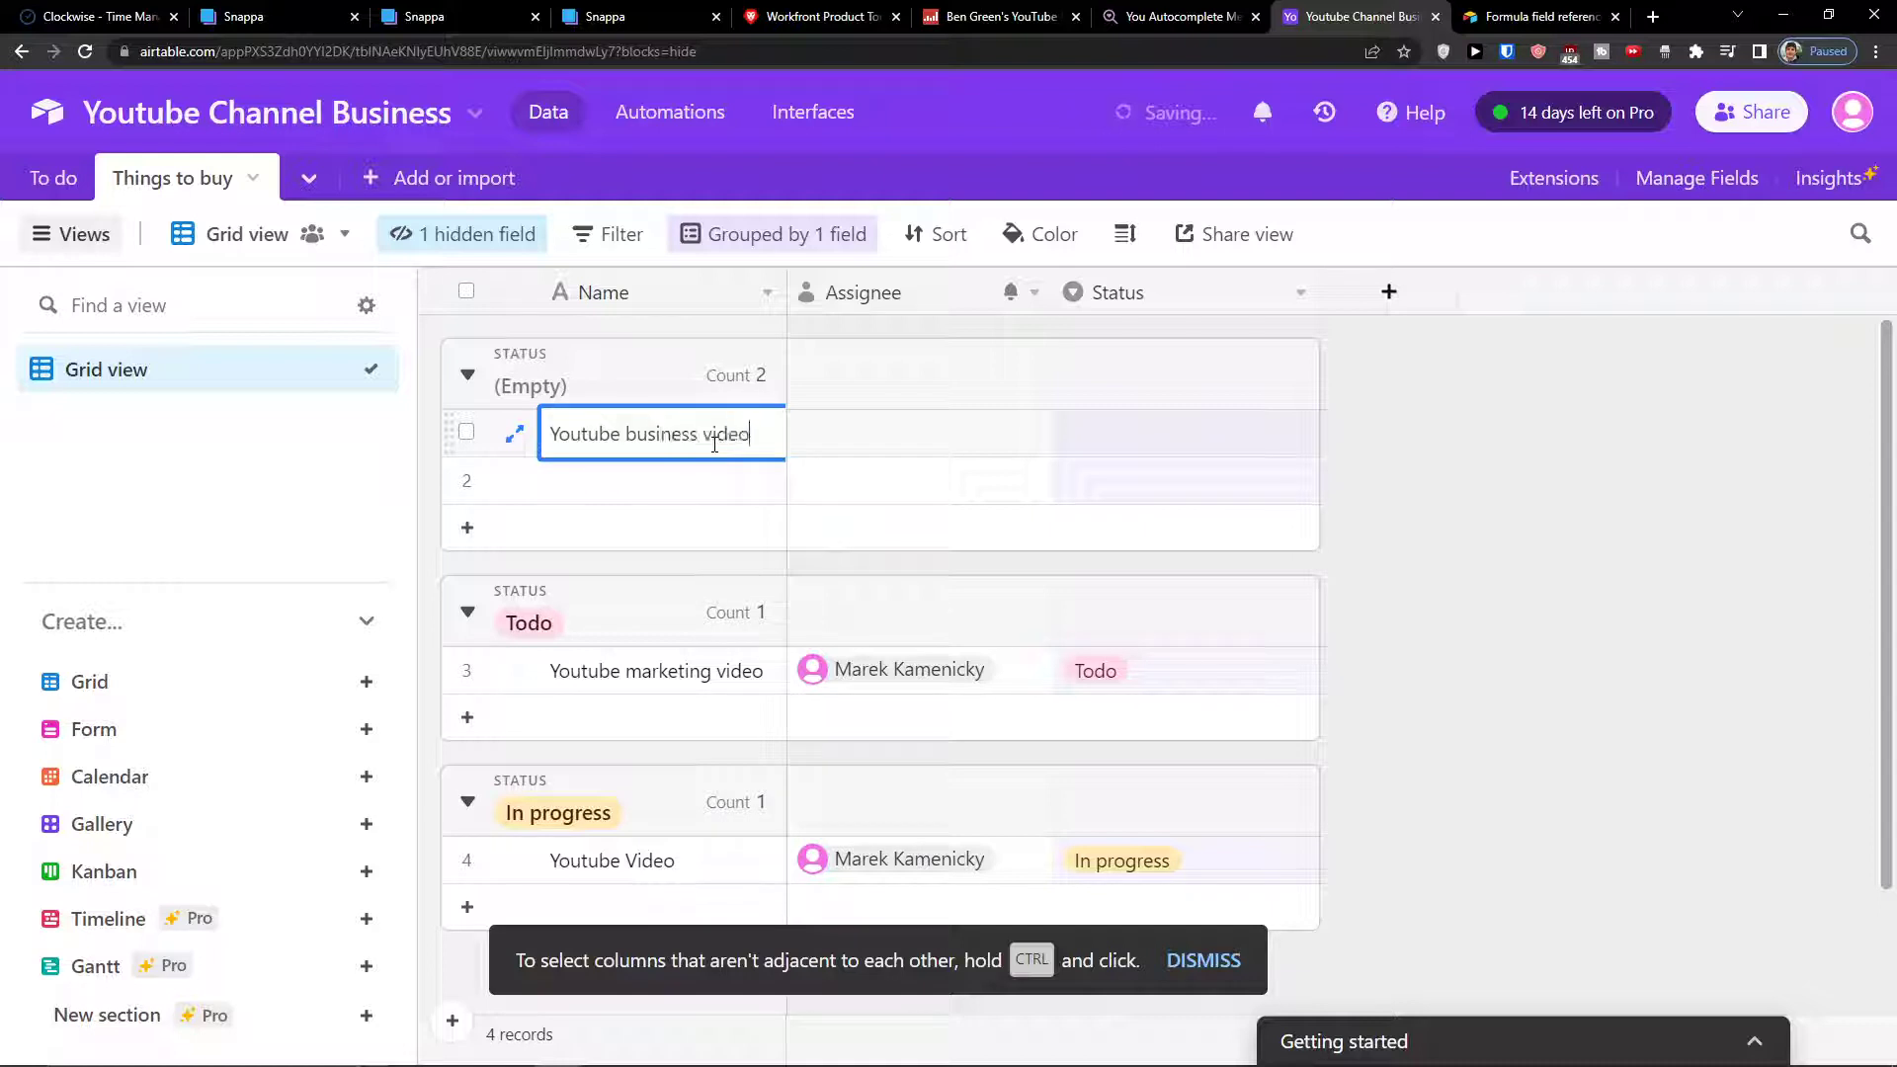
{"action": "double_click", "coordinate": [1164, 422]}
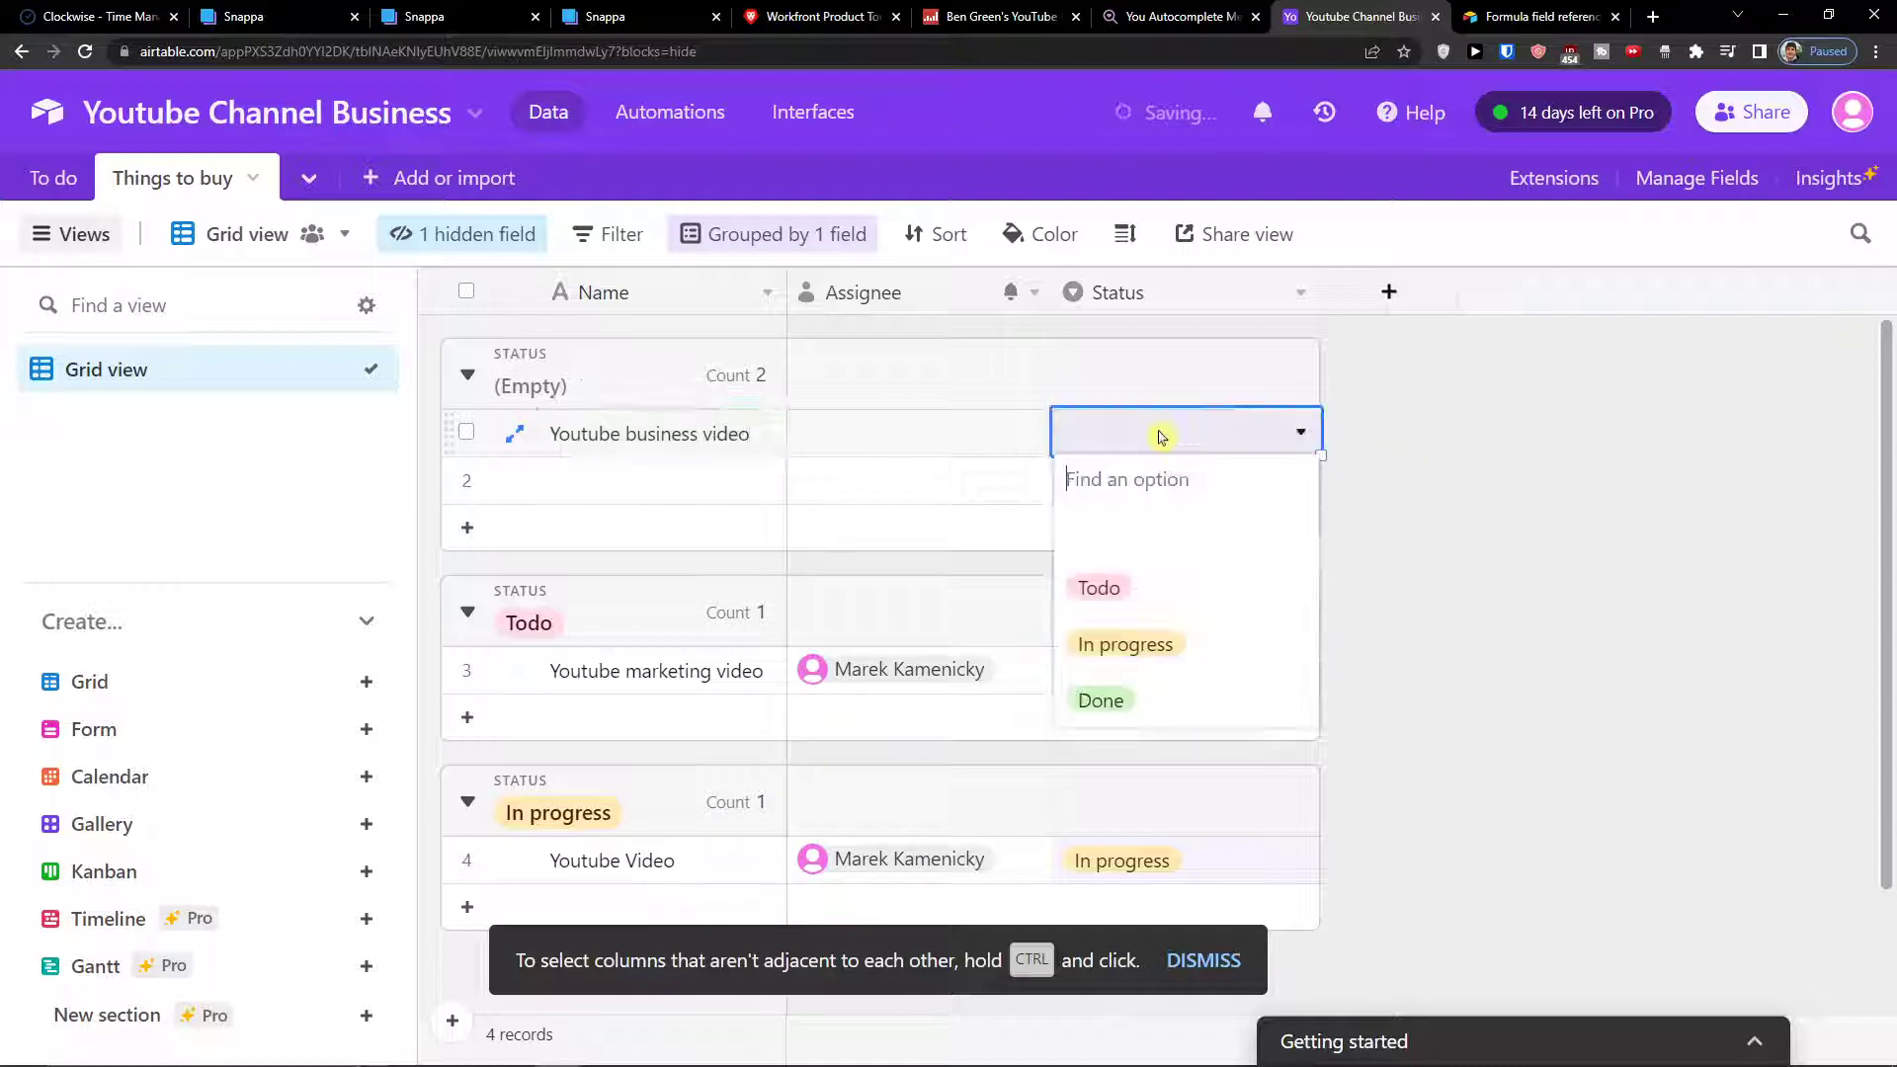
{"action": "left_click", "coordinate": [1106, 713]}
- Scroll through the four status groups and dismiss the CTRL column-selection tip
{"action": "scroll", "coordinate": [1221, 489], "scroll_direction": "down", "scroll_amount": 3}
{"action": "scroll", "coordinate": [1176, 494], "scroll_direction": "up", "scroll_amount": 3}
{"action": "scroll", "coordinate": [1161, 492], "scroll_direction": "down", "scroll_amount": 3}
{"action": "scroll", "coordinate": [851, 537], "scroll_direction": "up", "scroll_amount": 3}
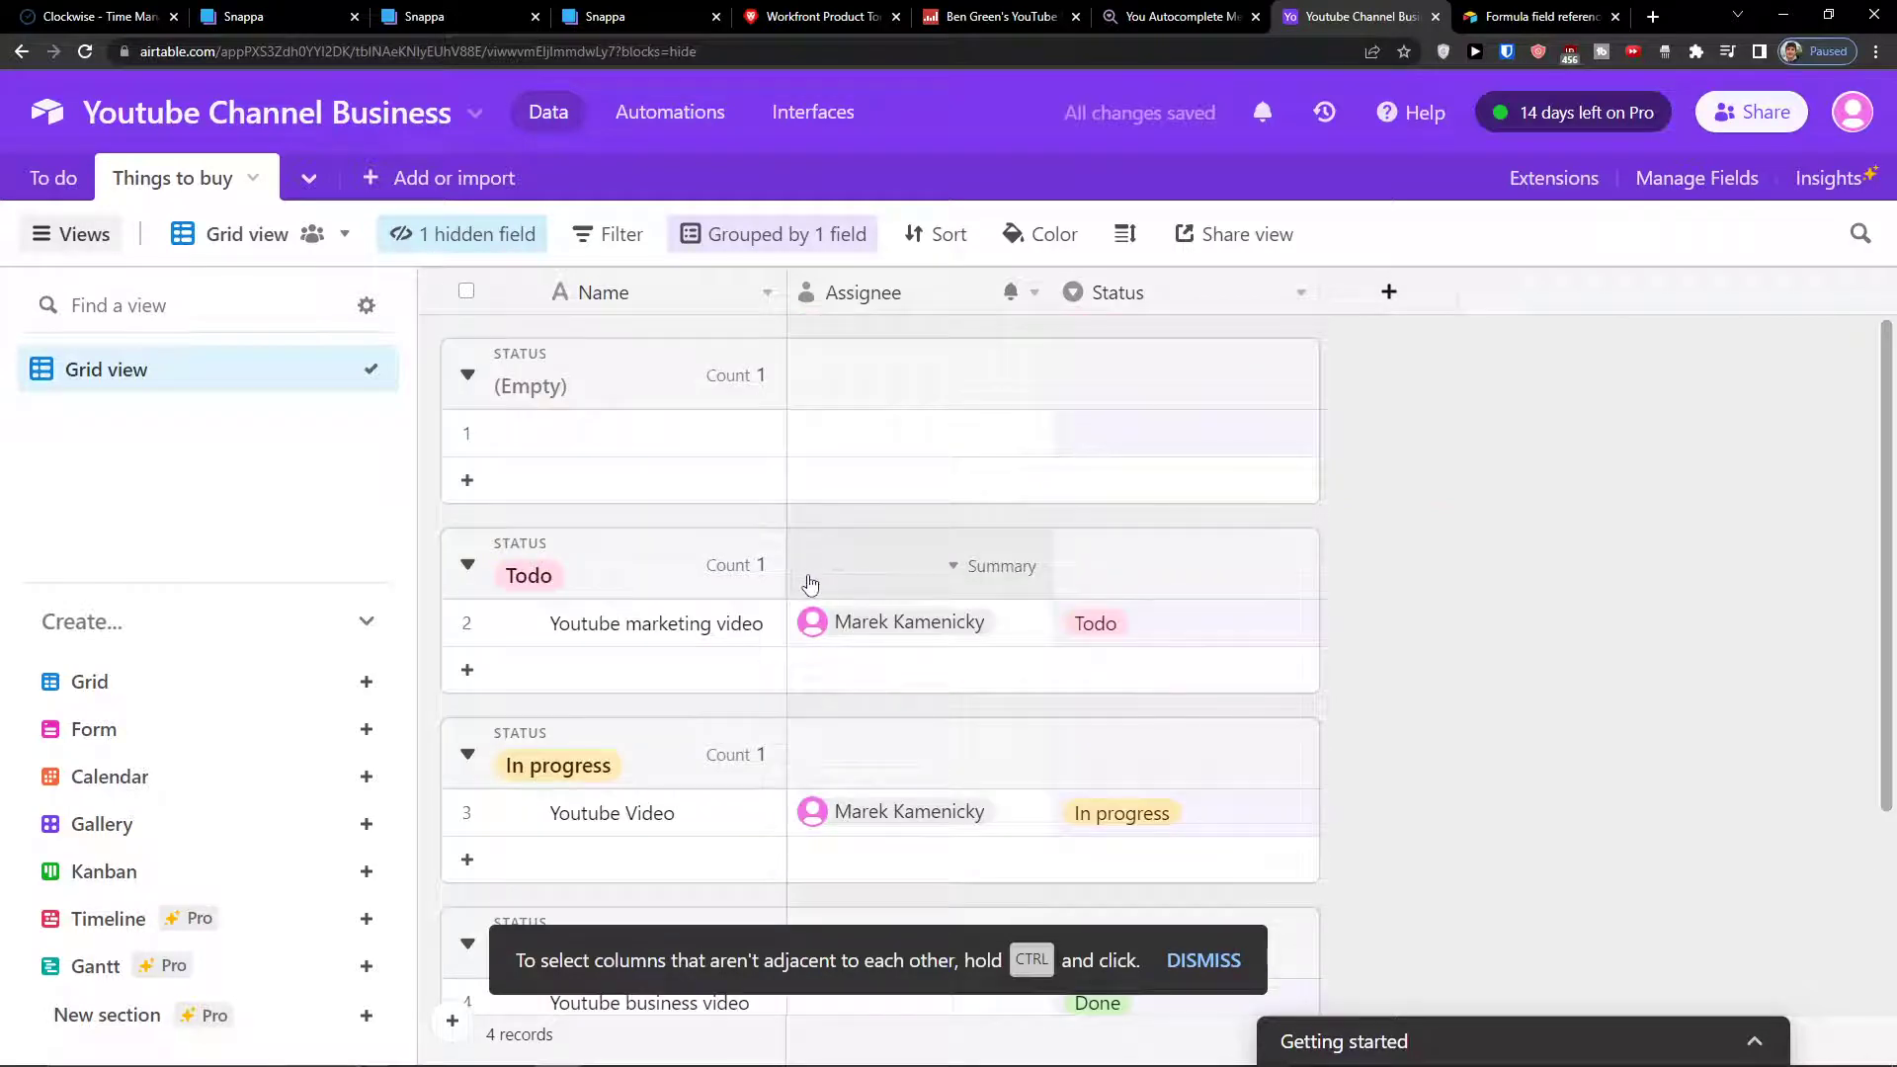
{"action": "scroll", "coordinate": [810, 583], "scroll_direction": "down", "scroll_amount": 2}
{"action": "scroll", "coordinate": [593, 633], "scroll_direction": "up", "scroll_amount": 2}
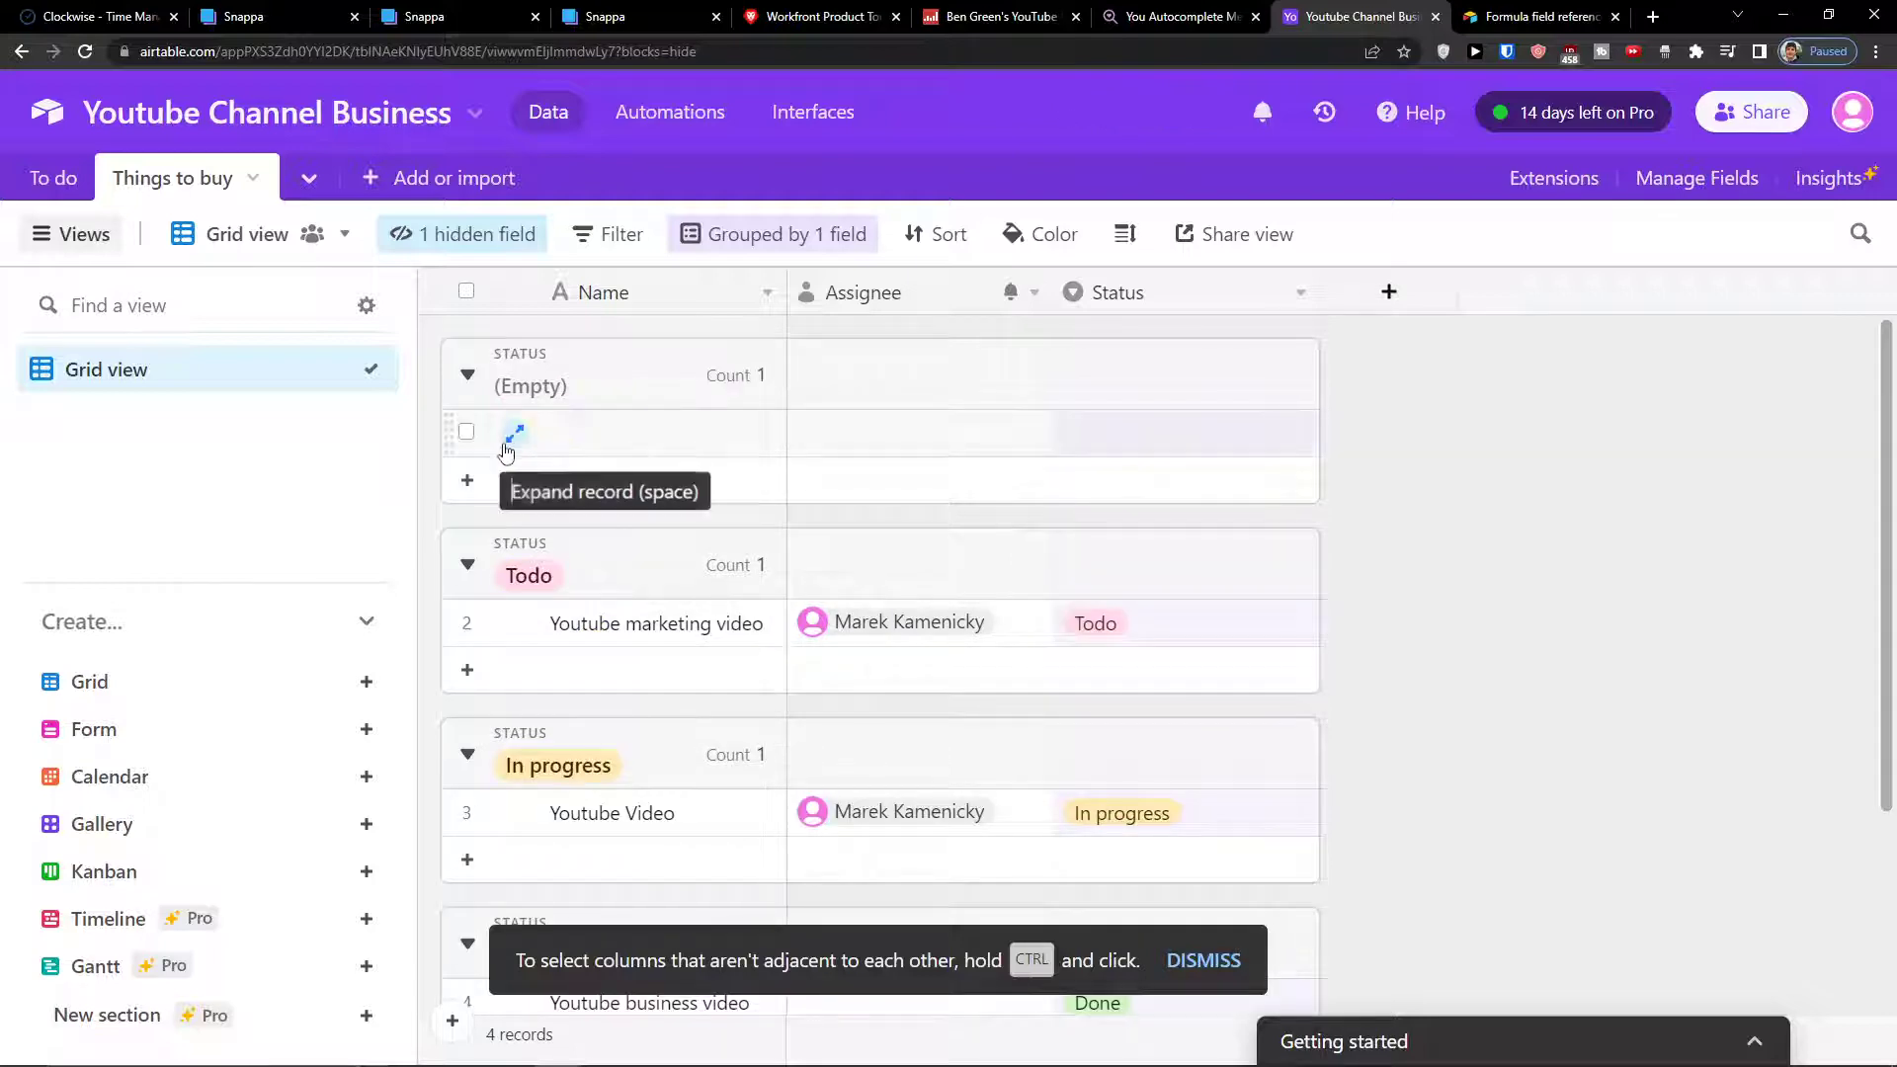
{"action": "scroll", "coordinate": [506, 464], "scroll_direction": "down", "scroll_amount": 2}
{"action": "scroll", "coordinate": [484, 692], "scroll_direction": "down", "scroll_amount": 1}
{"action": "scroll", "coordinate": [730, 661], "scroll_direction": "up", "scroll_amount": 2}
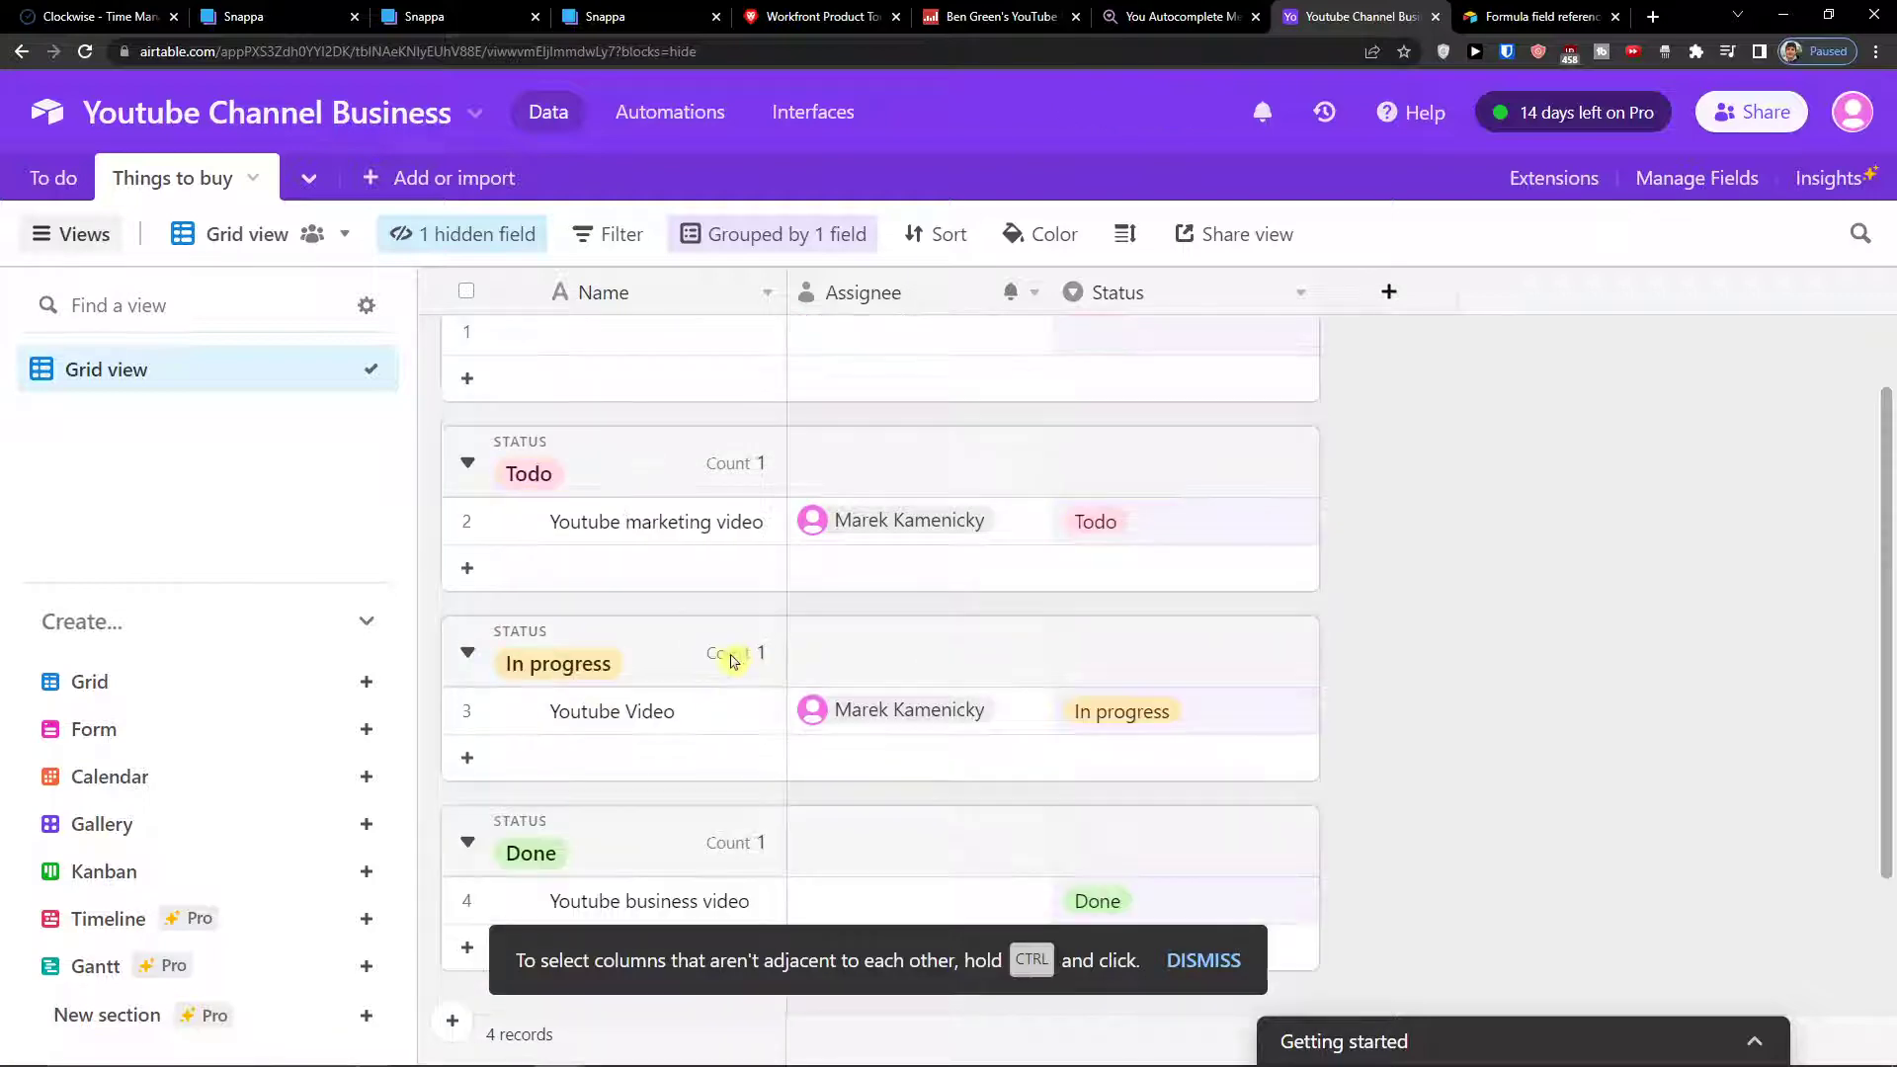
{"action": "scroll", "coordinate": [726, 647], "scroll_direction": "up", "scroll_amount": 1}
{"action": "scroll", "coordinate": [622, 694], "scroll_direction": "down", "scroll_amount": 2}
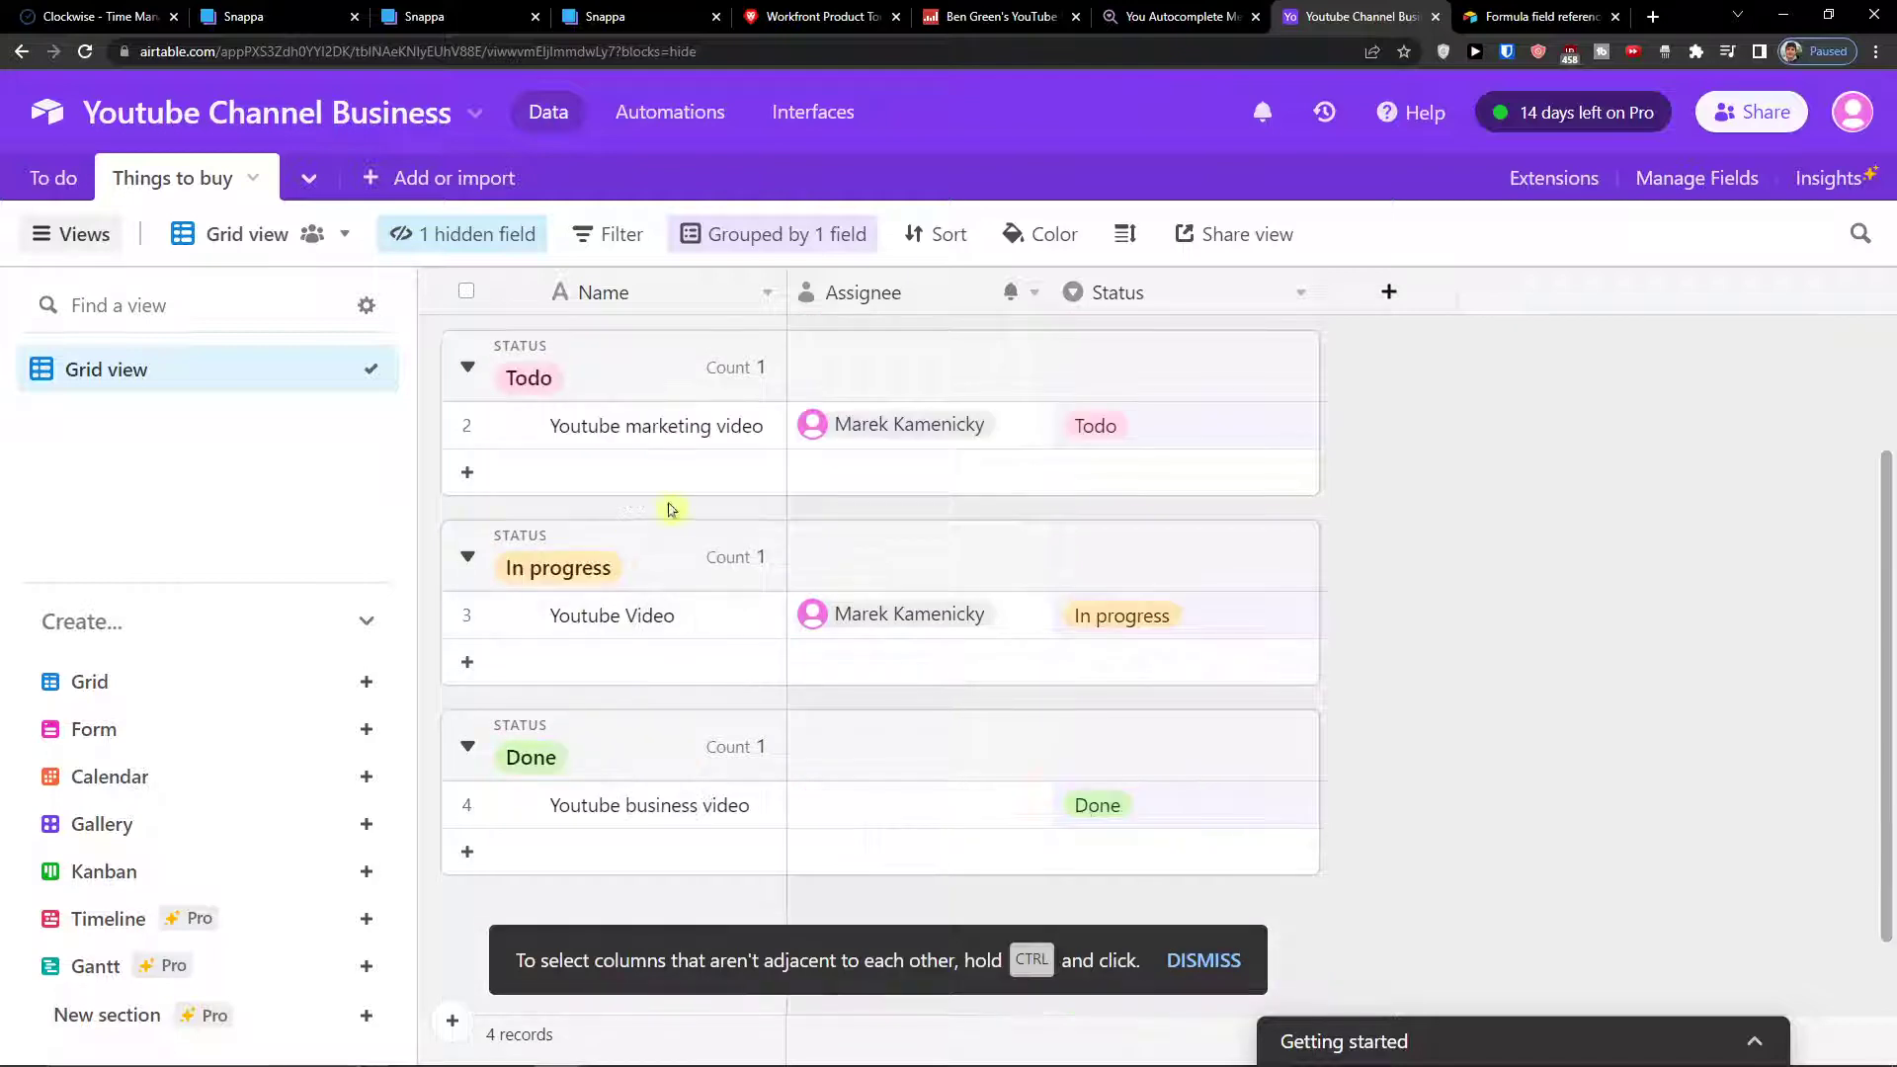
{"action": "left_click", "coordinate": [1205, 963]}
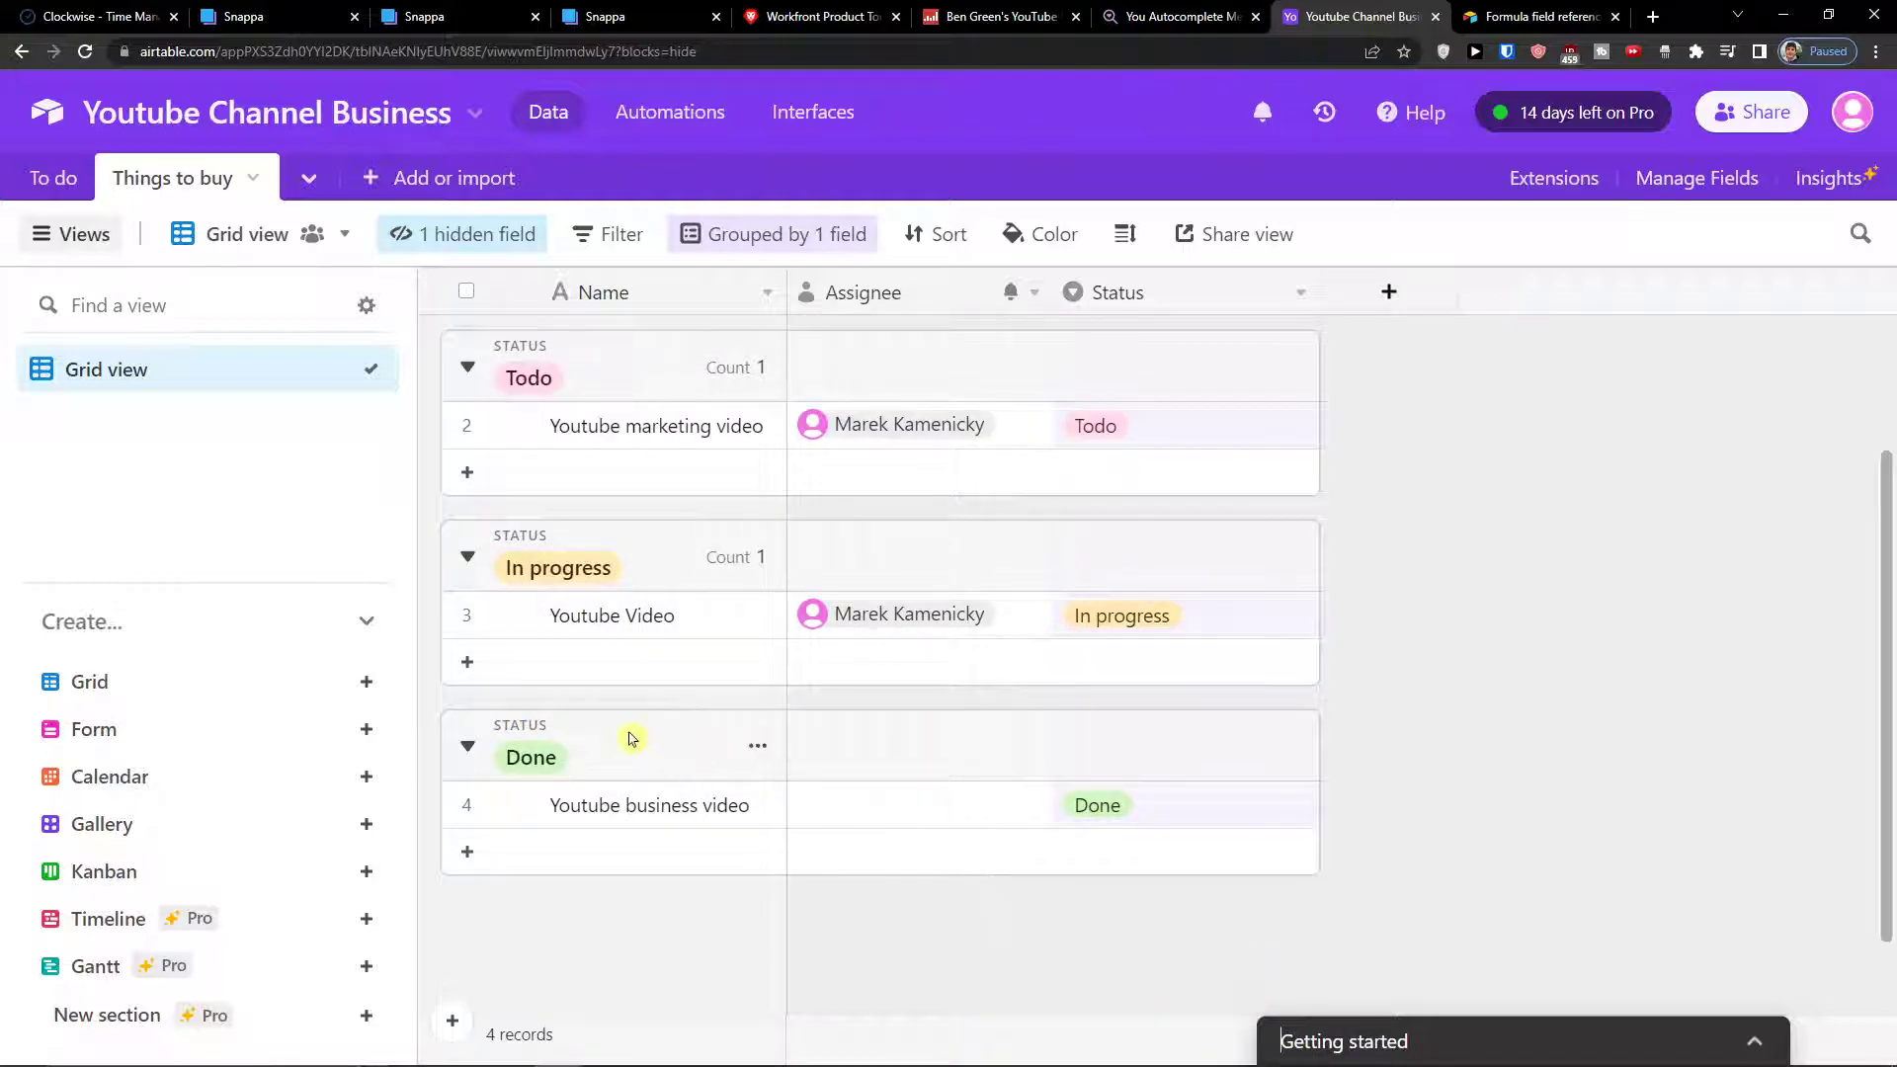
{"action": "scroll", "coordinate": [622, 716], "scroll_direction": "up", "scroll_amount": 2}
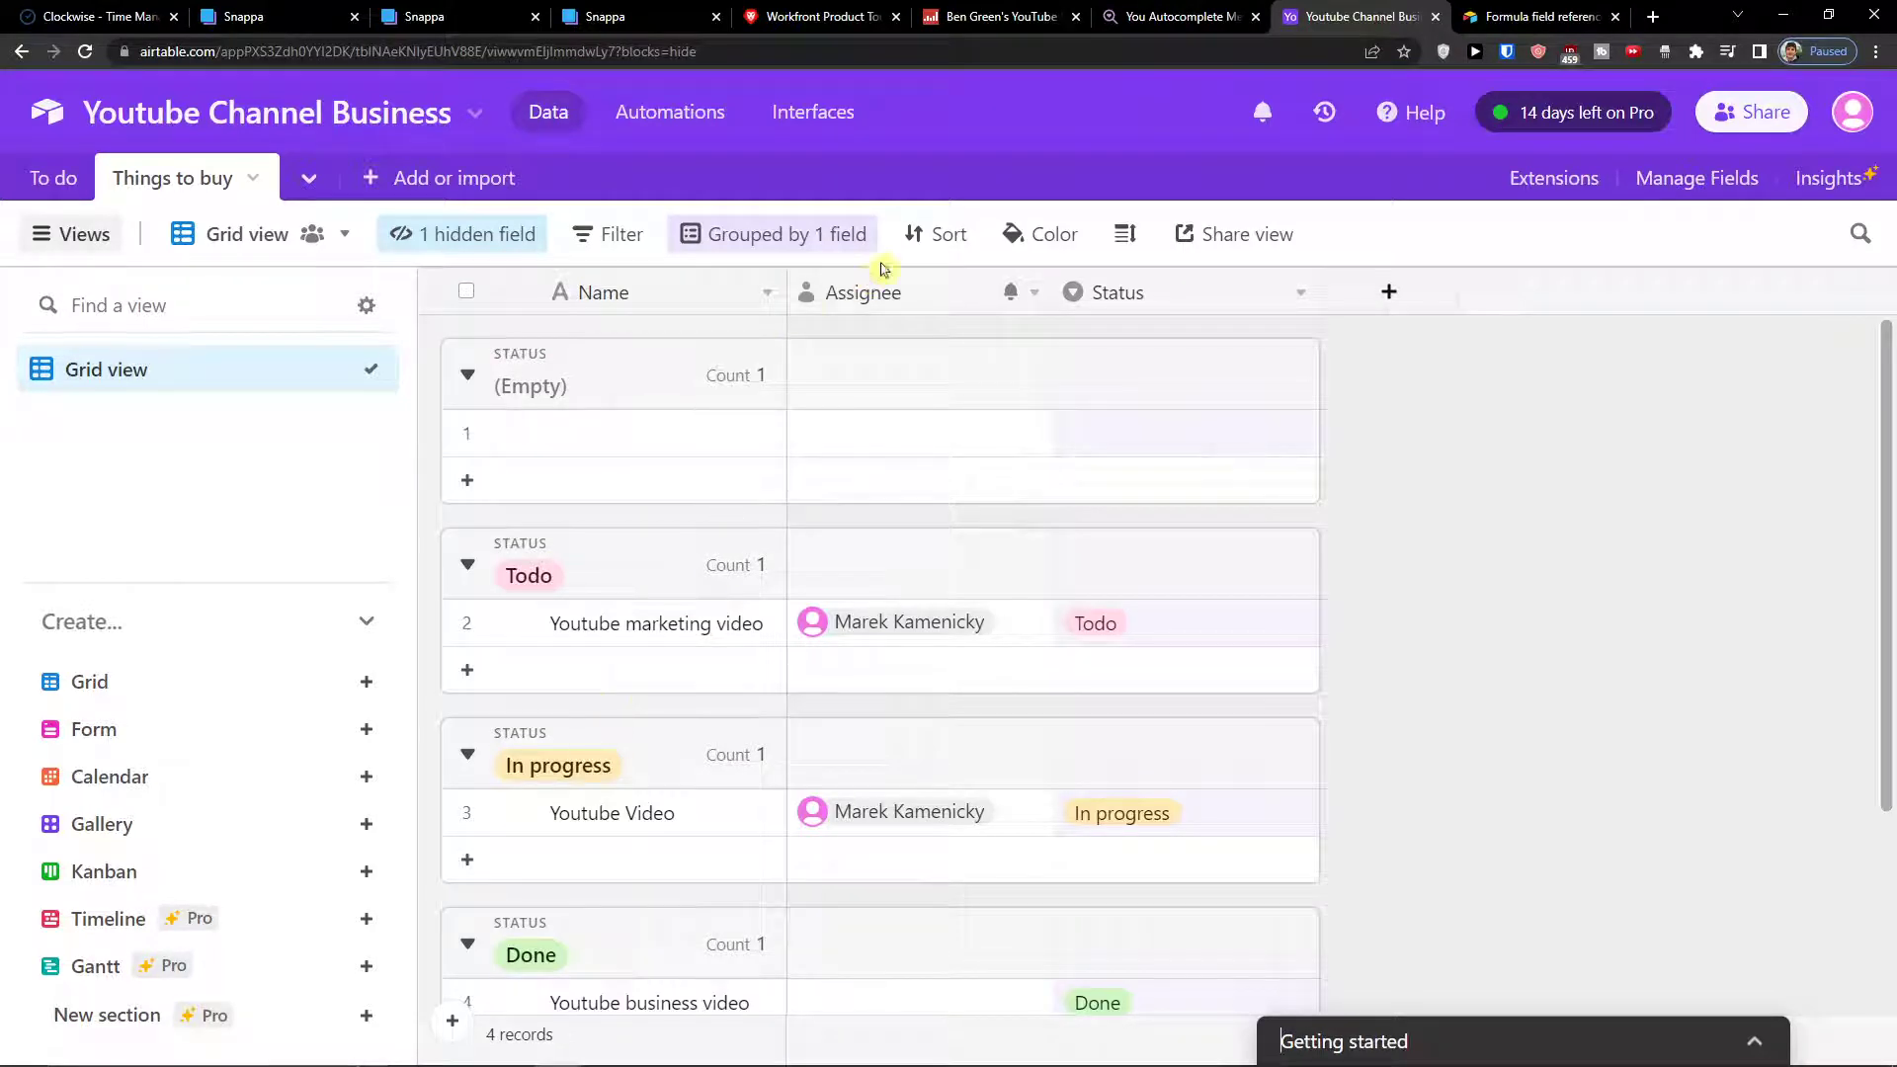
{"action": "left_click", "coordinate": [919, 249]}
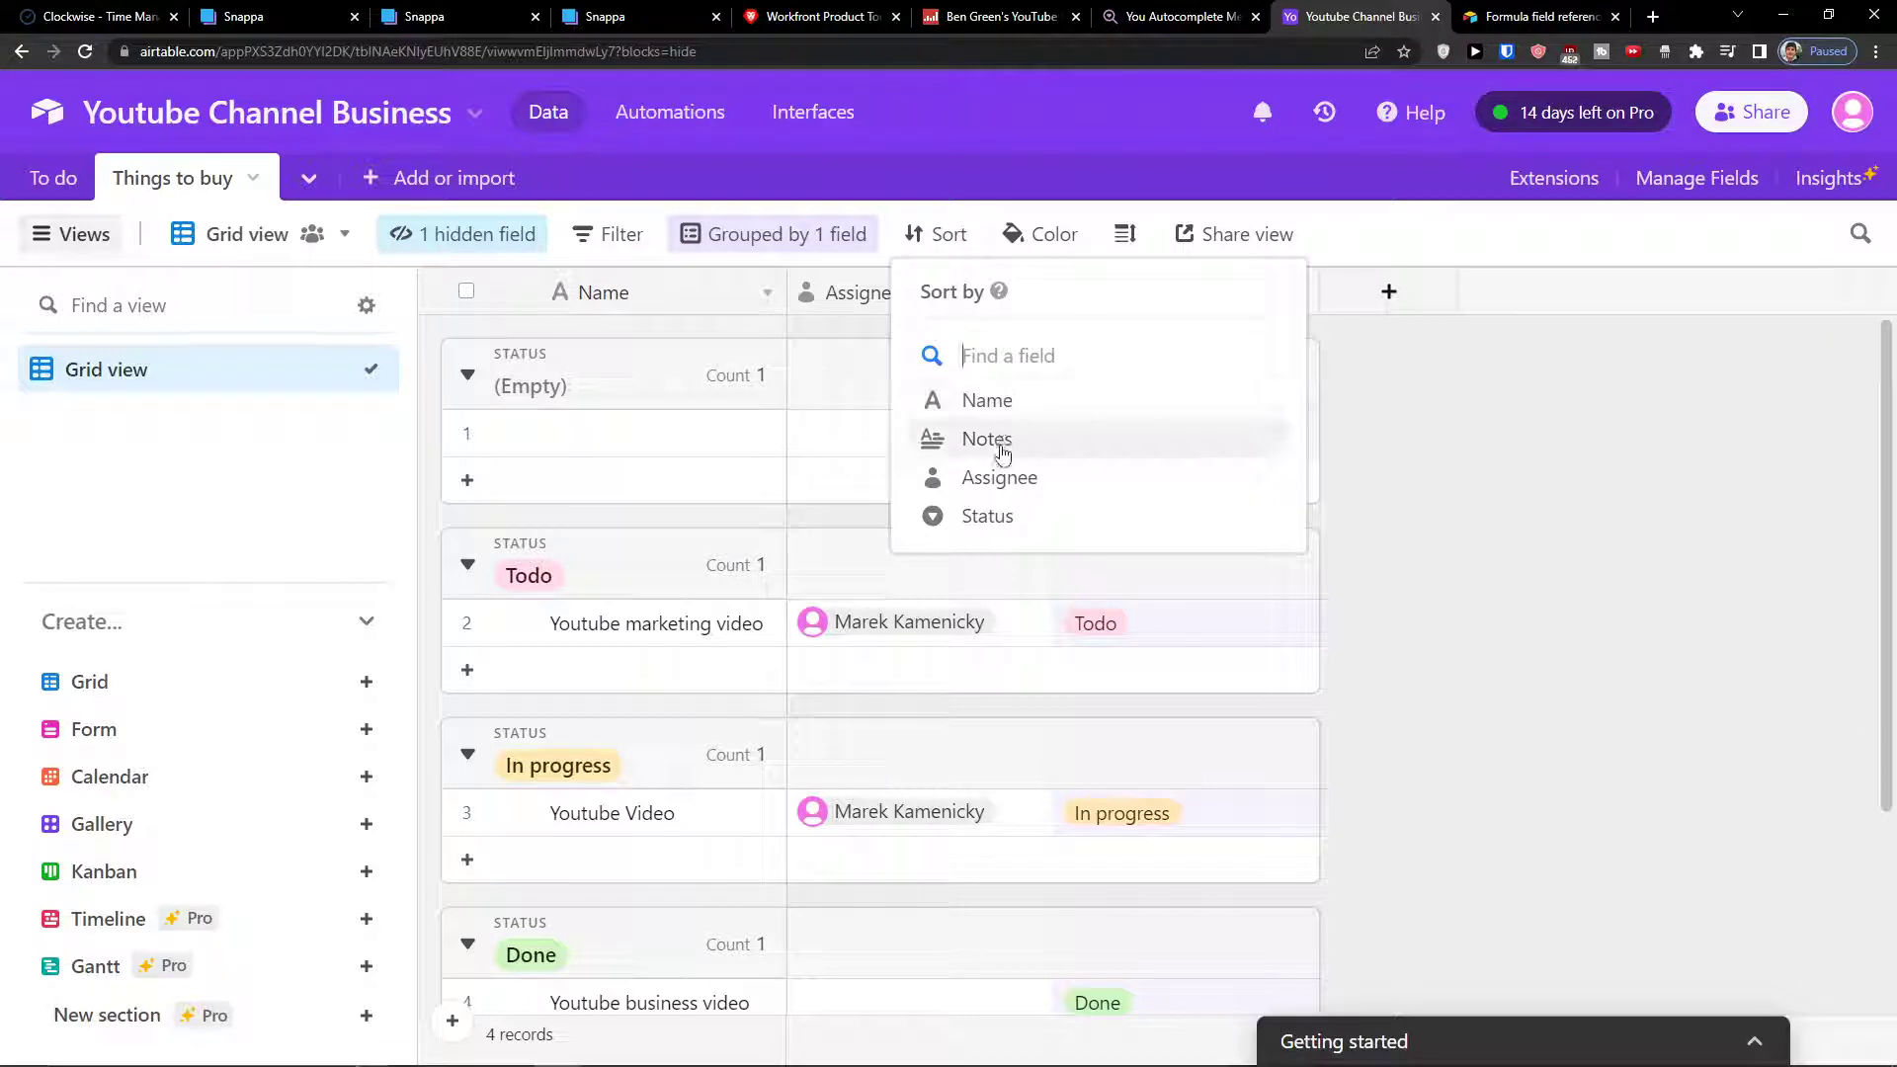
- Colour records by Status and change the Todo option's colour to teal
{"action": "left_click", "coordinate": [1032, 237]}
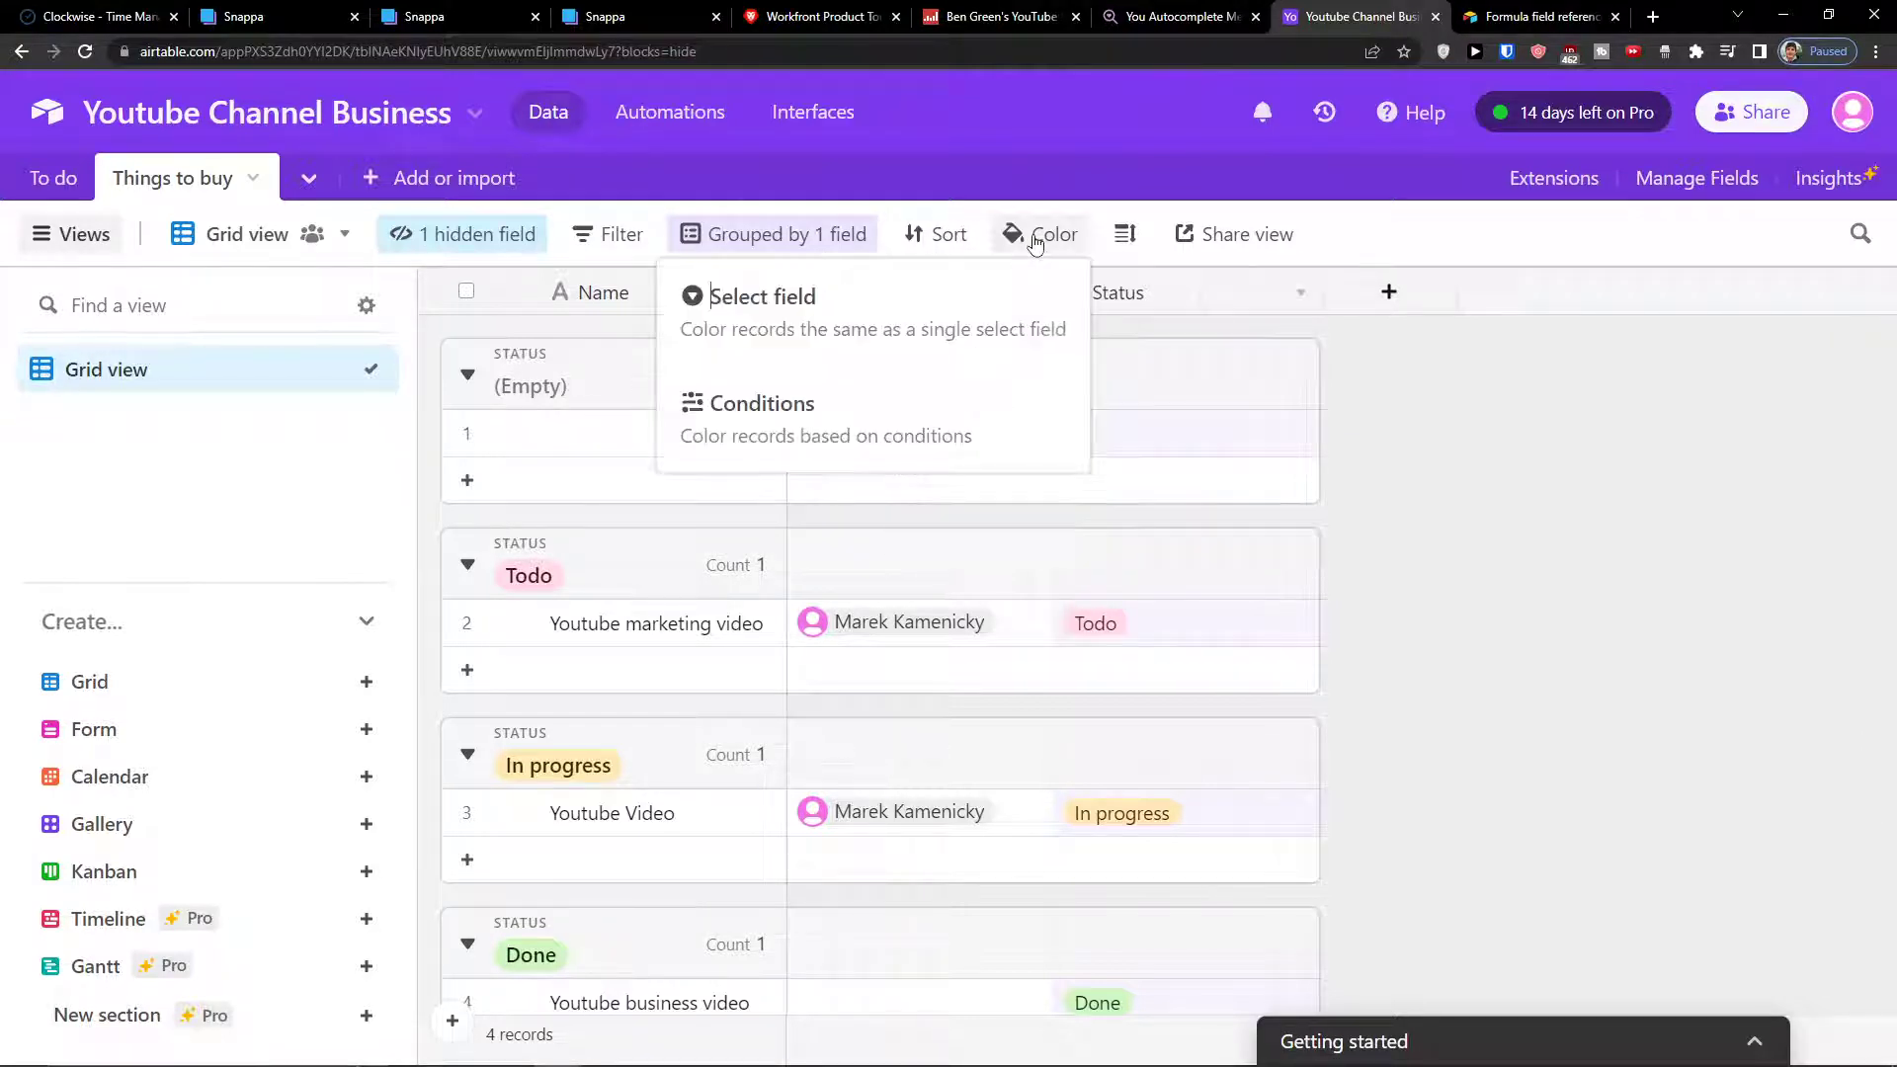
{"action": "left_click", "coordinate": [895, 337]}
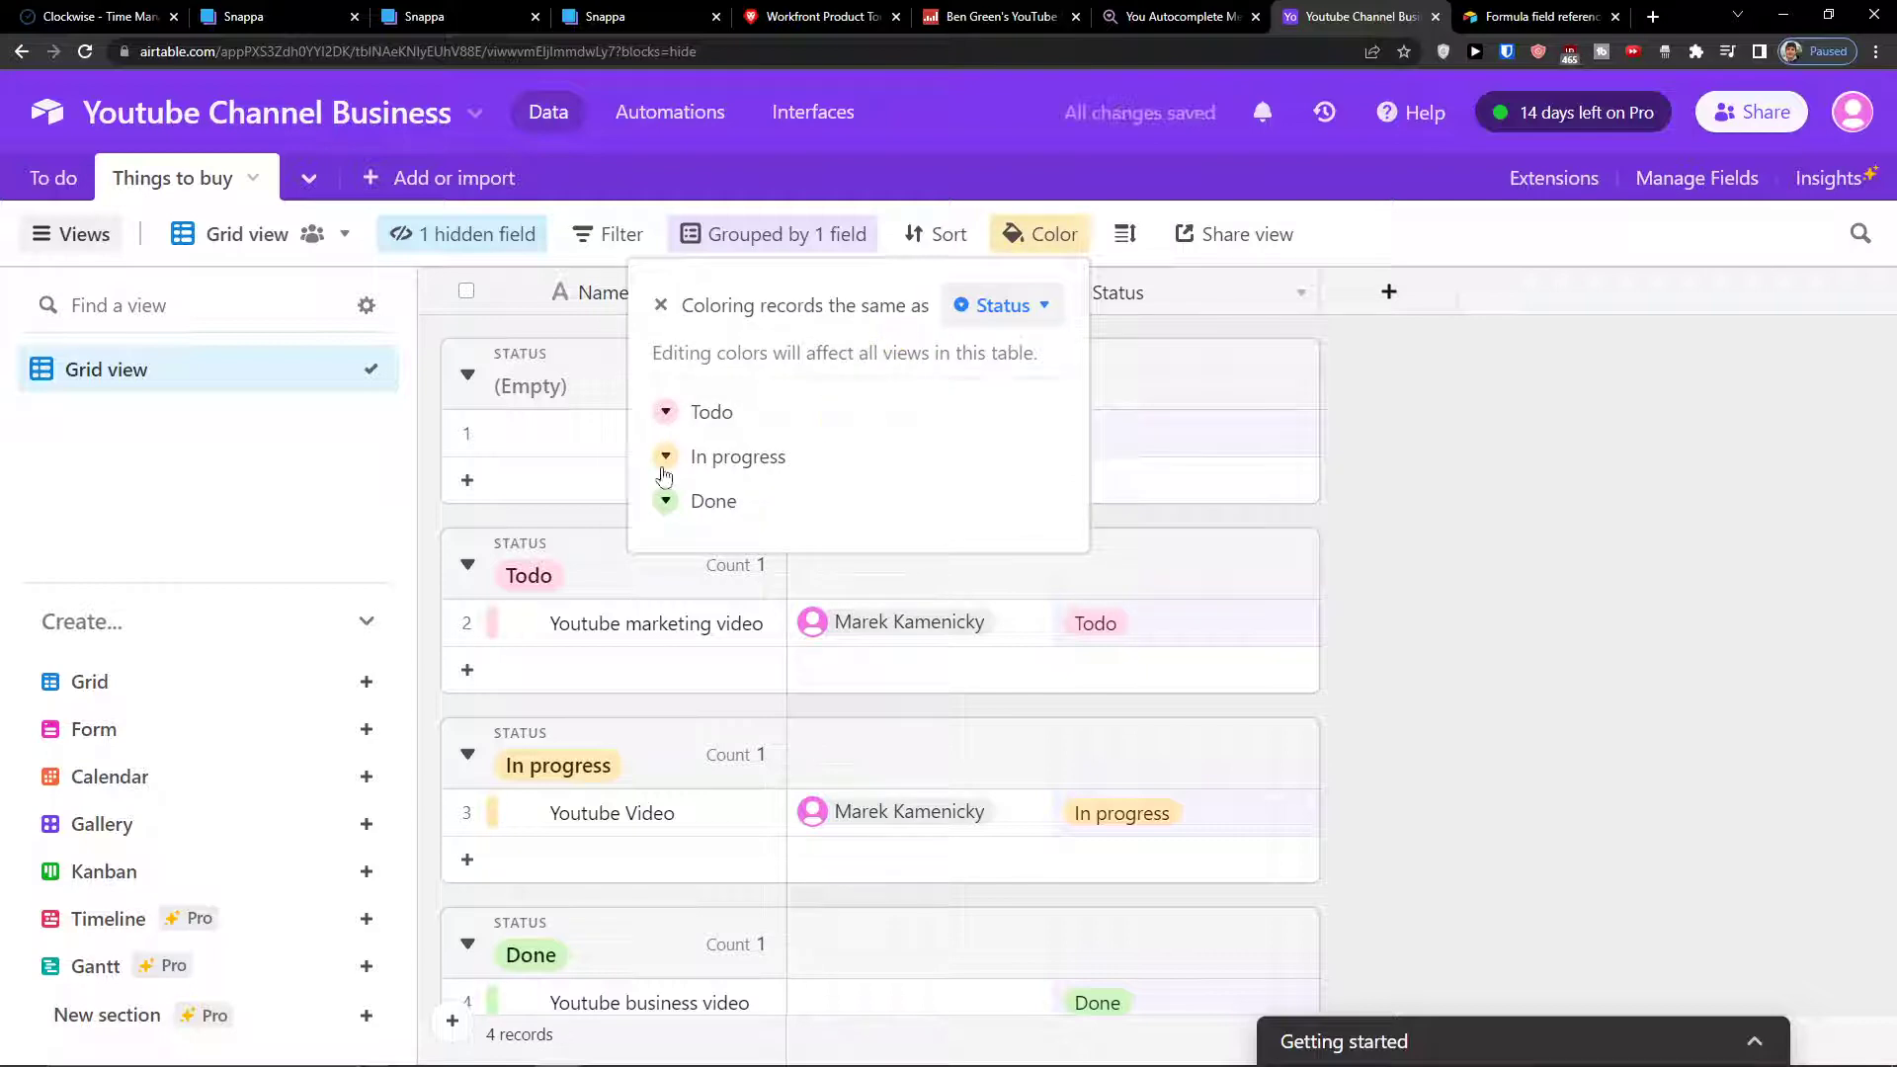
{"action": "left_click", "coordinate": [666, 412]}
{"action": "left_click", "coordinate": [666, 412]}
{"action": "double_click", "coordinate": [711, 412]}
{"action": "left_click", "coordinate": [1027, 558]}
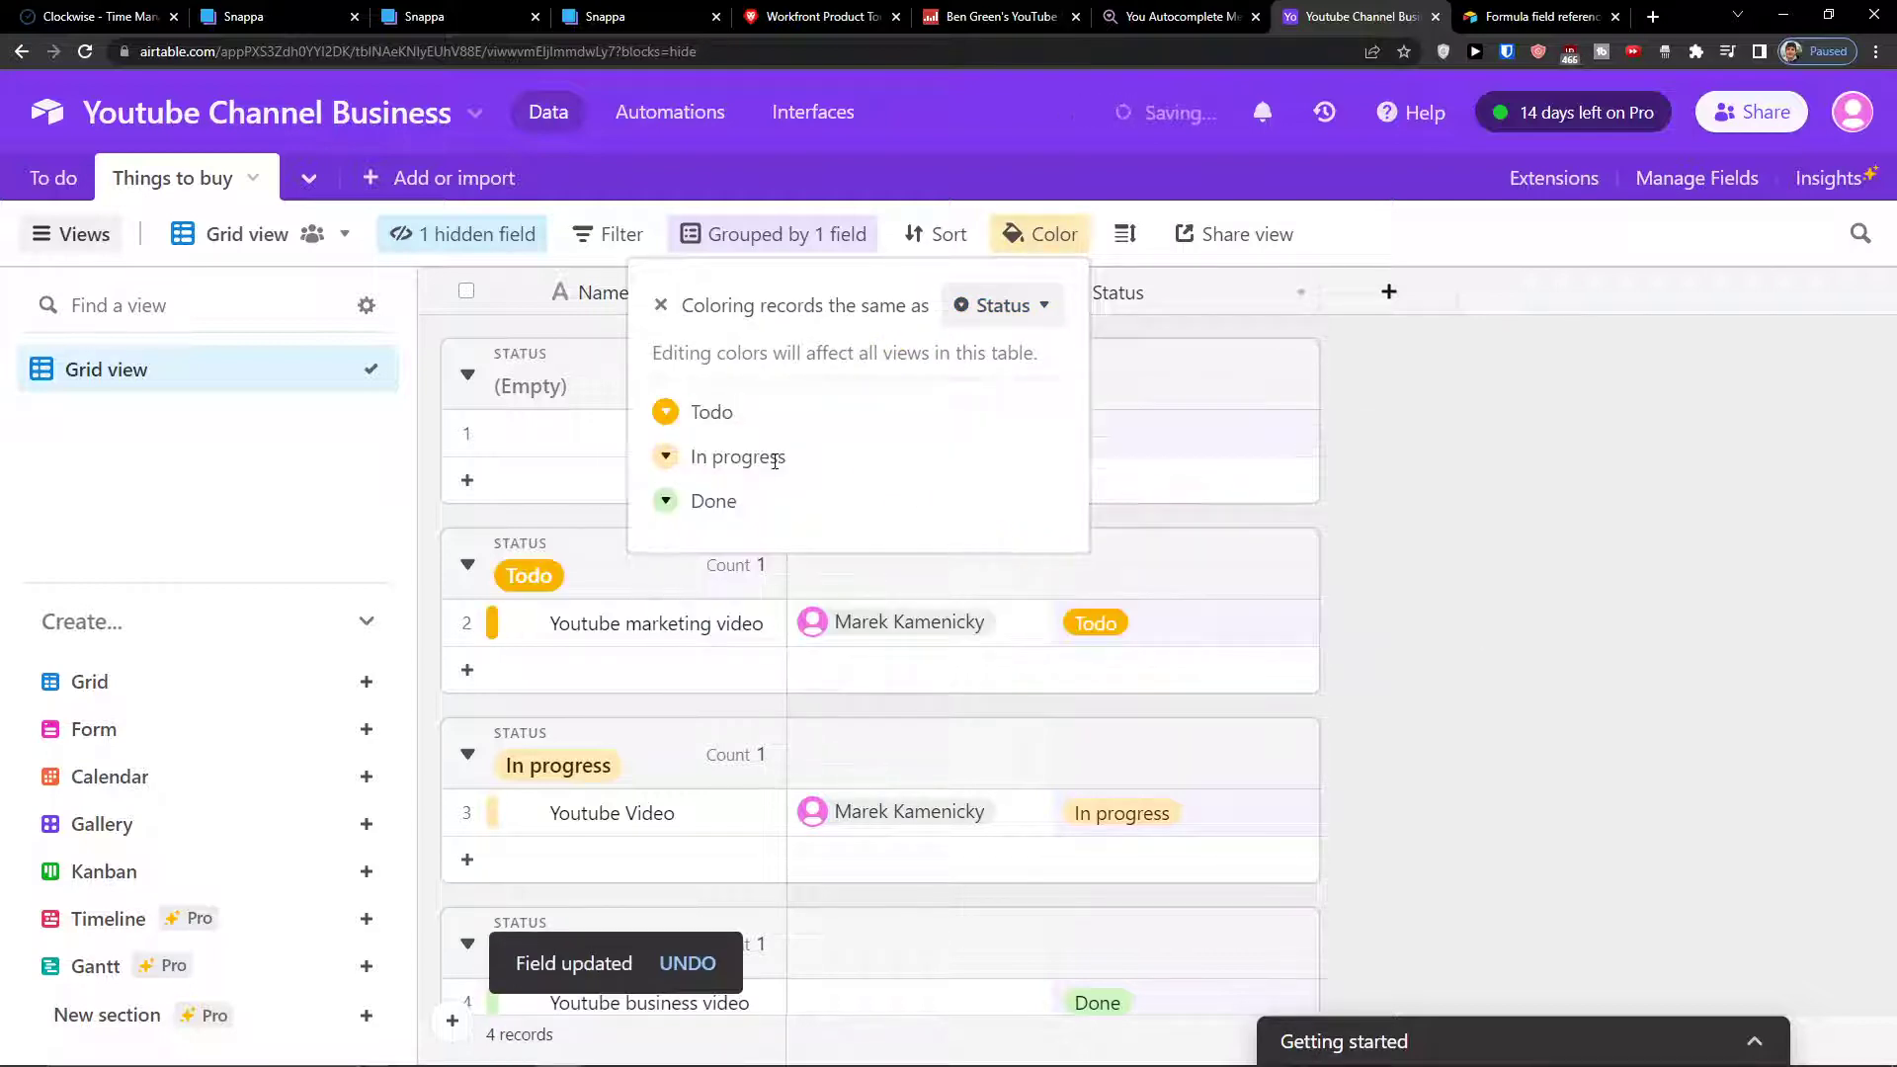
{"action": "left_click", "coordinate": [666, 412]}
{"action": "left_click", "coordinate": [842, 559]}
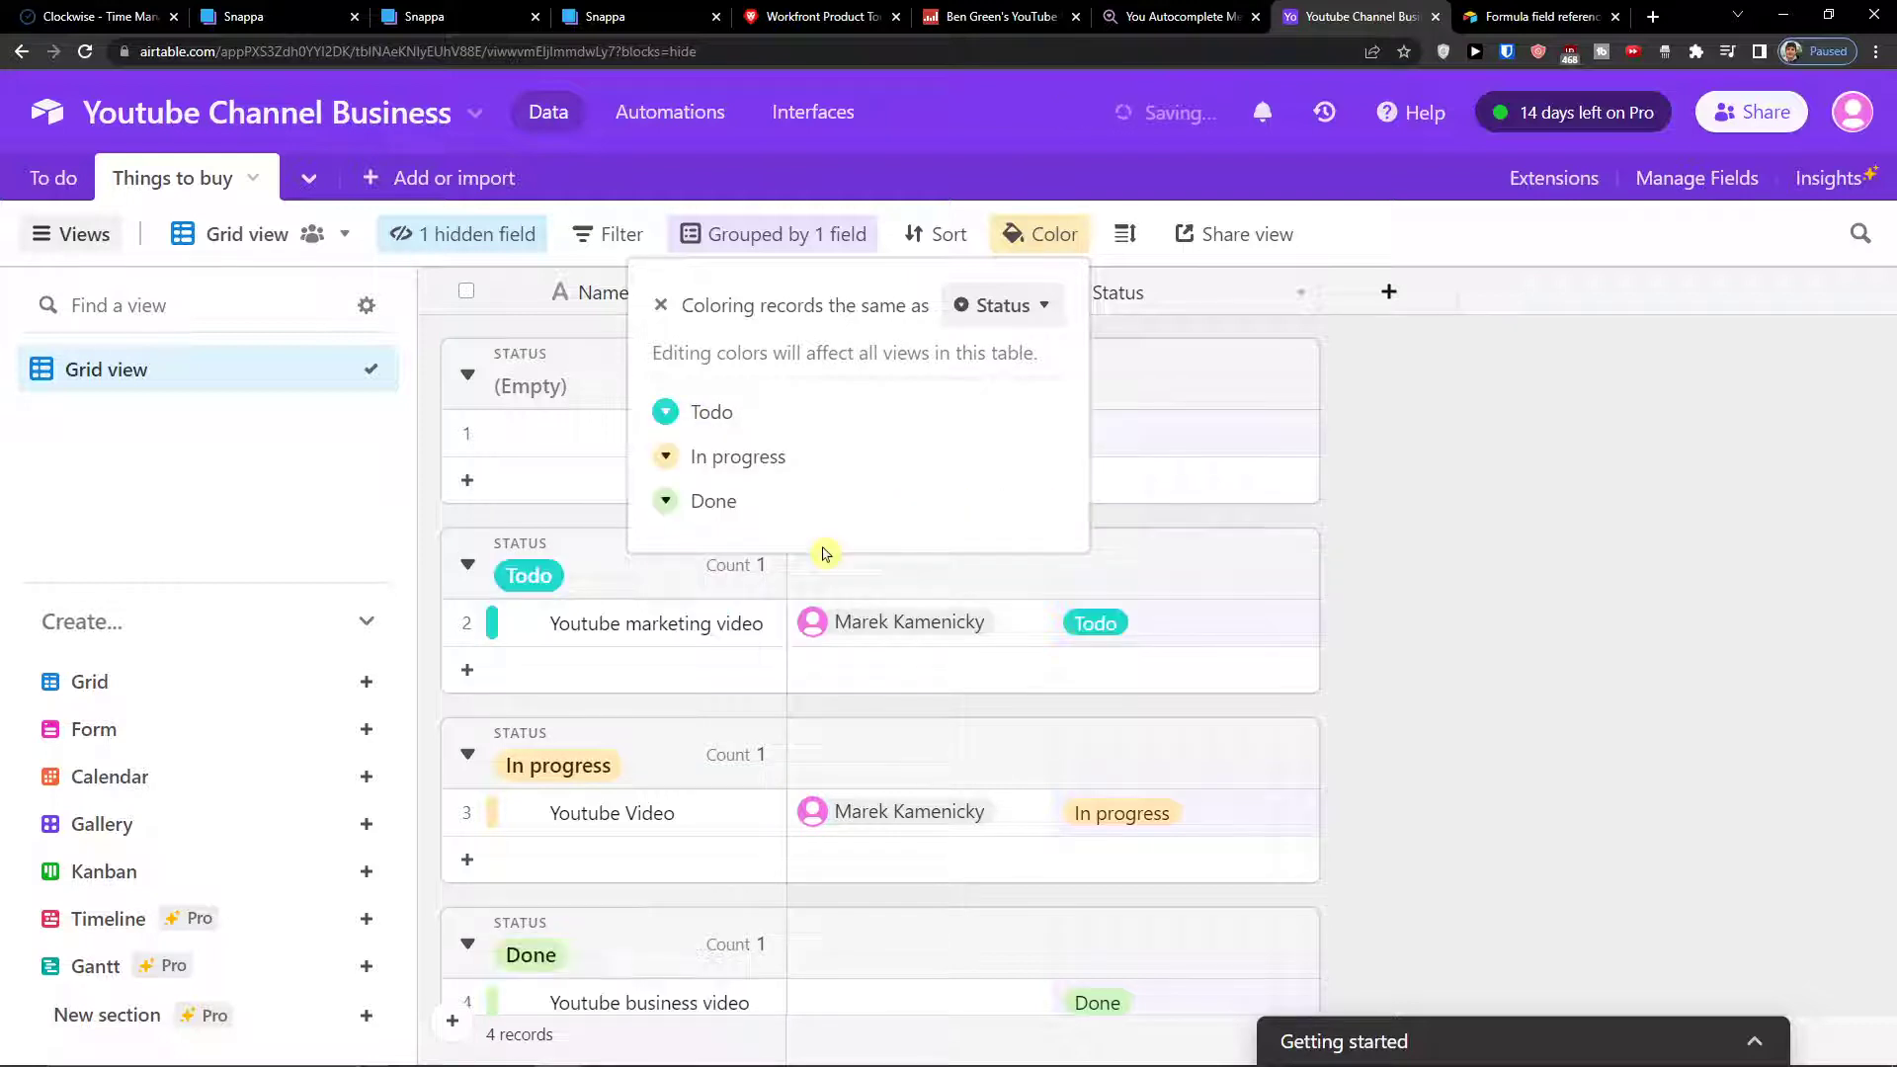
- Remove Status-based record colouring and switch to condition-based colouring
{"action": "left_click", "coordinate": [1033, 234]}
{"action": "left_click", "coordinate": [1028, 234]}
{"action": "left_click", "coordinate": [1018, 307]}
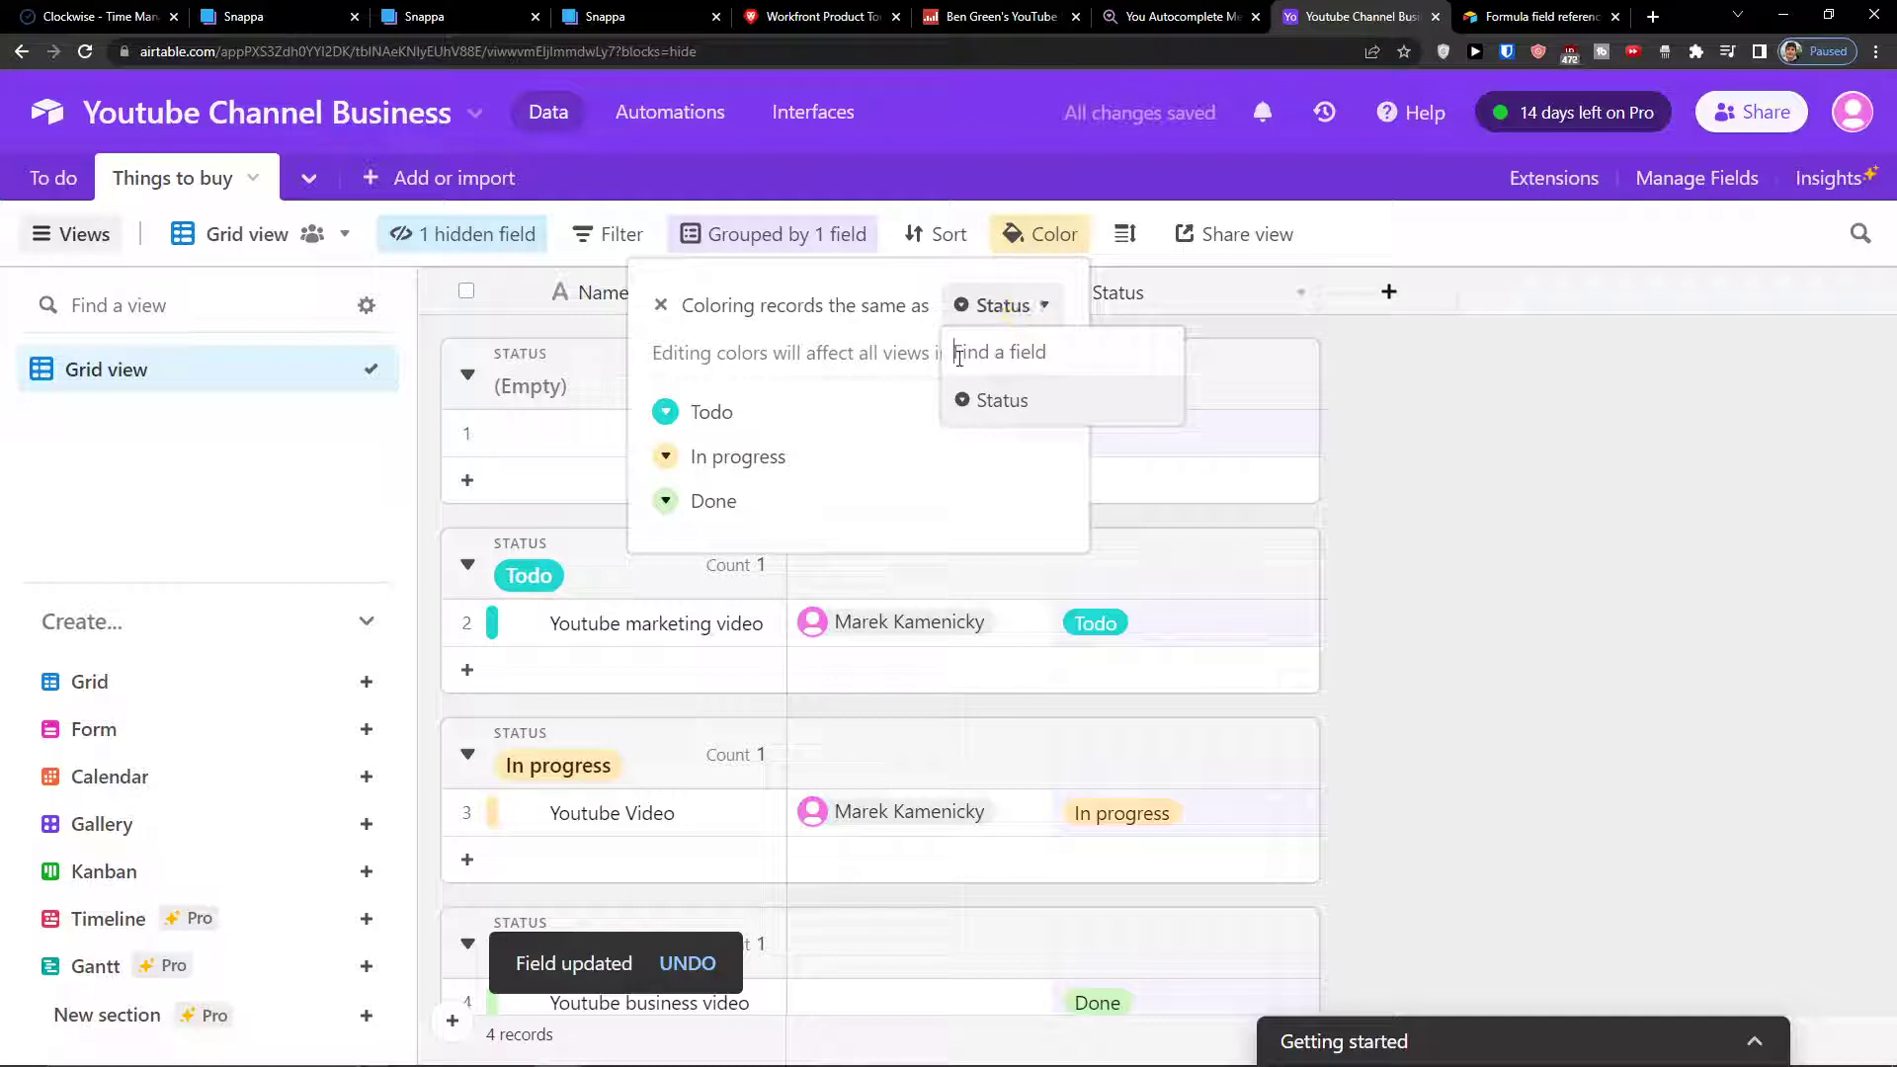
{"action": "left_click", "coordinate": [661, 305]}
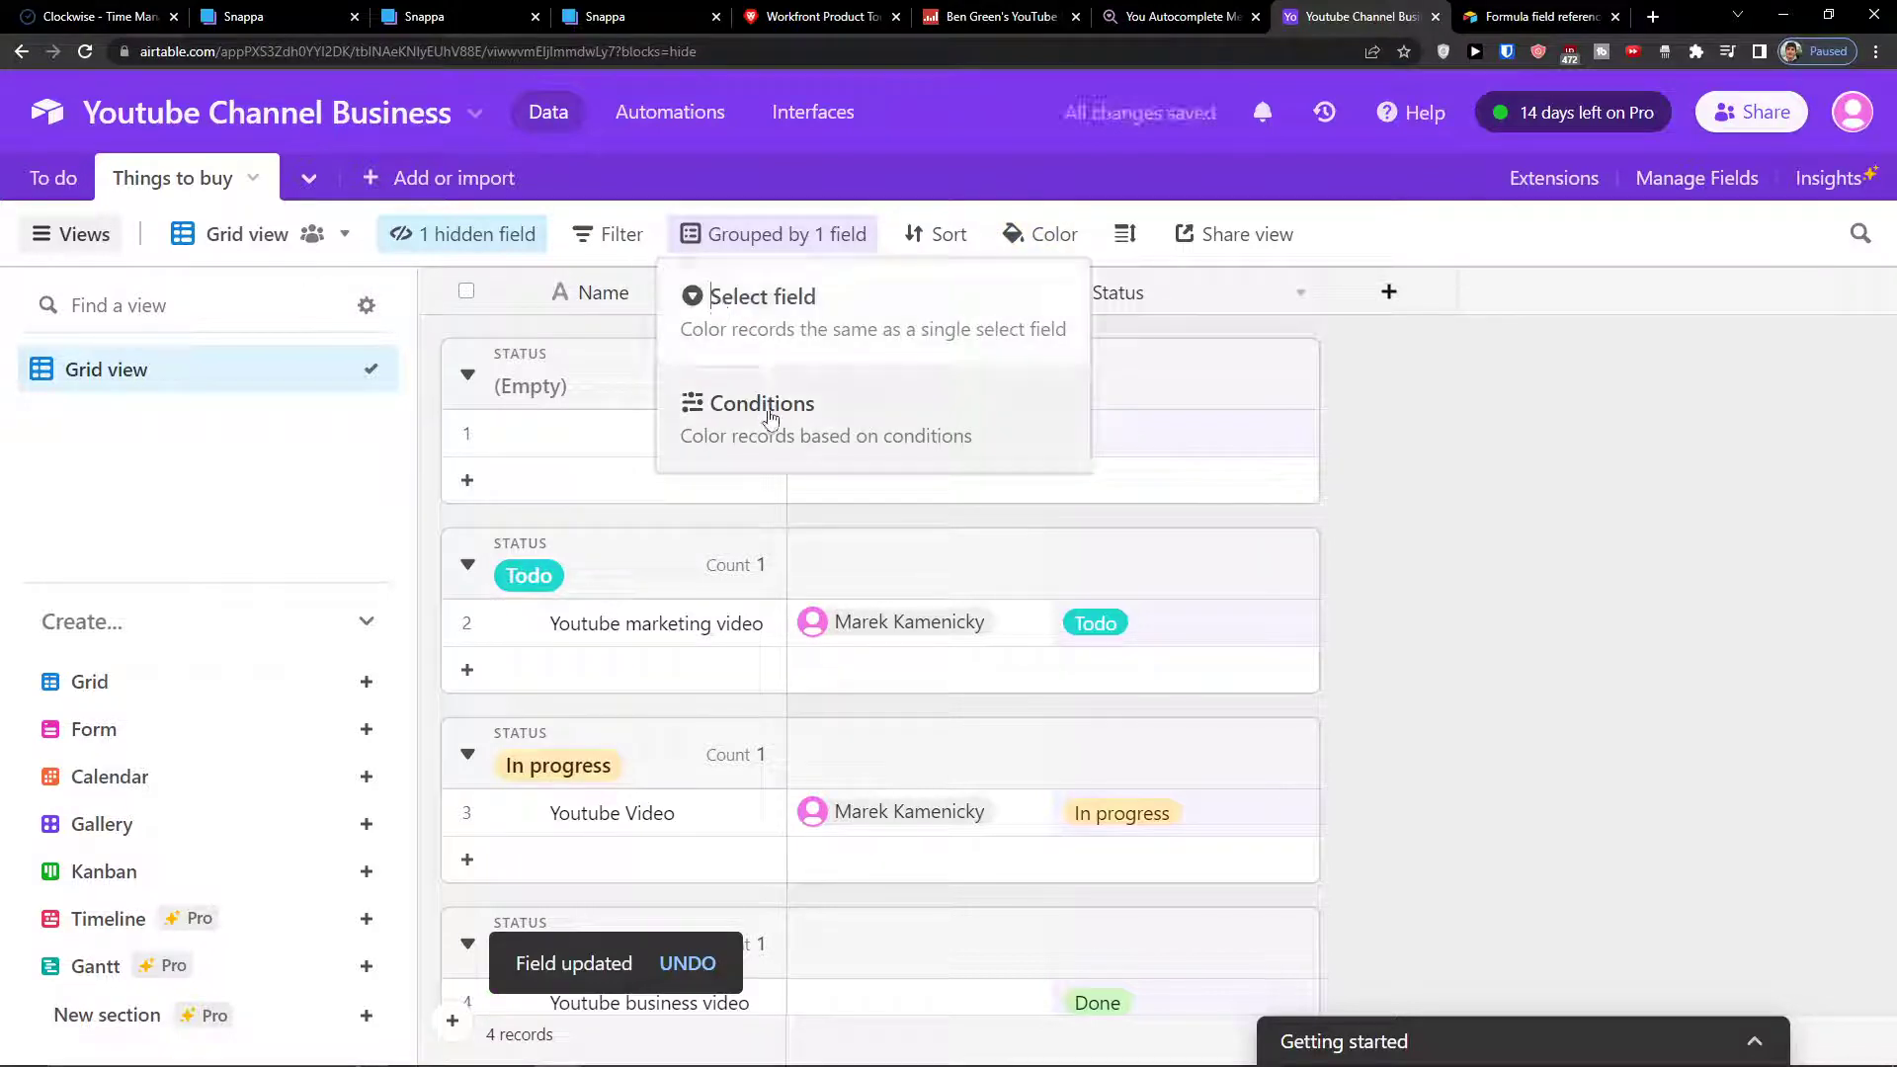
{"action": "left_click", "coordinate": [830, 436]}
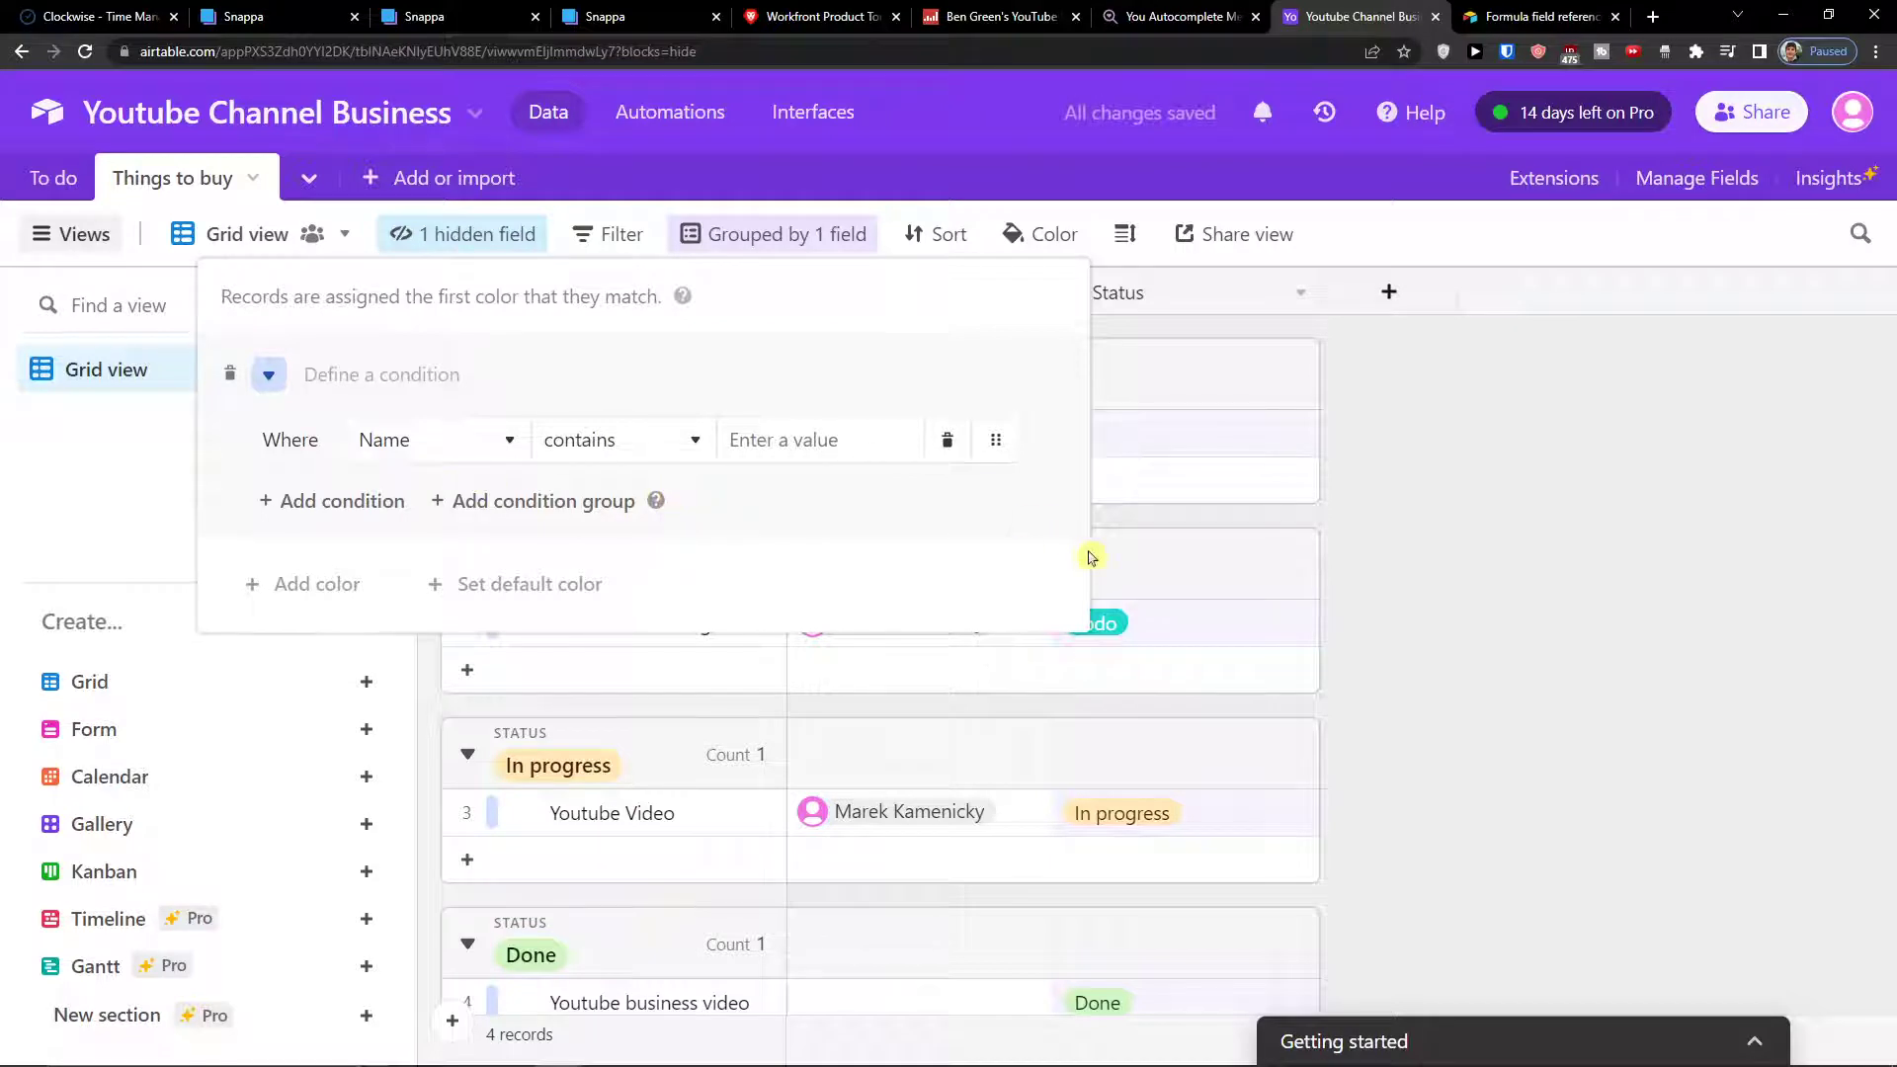
{"action": "left_click", "coordinate": [1220, 559]}
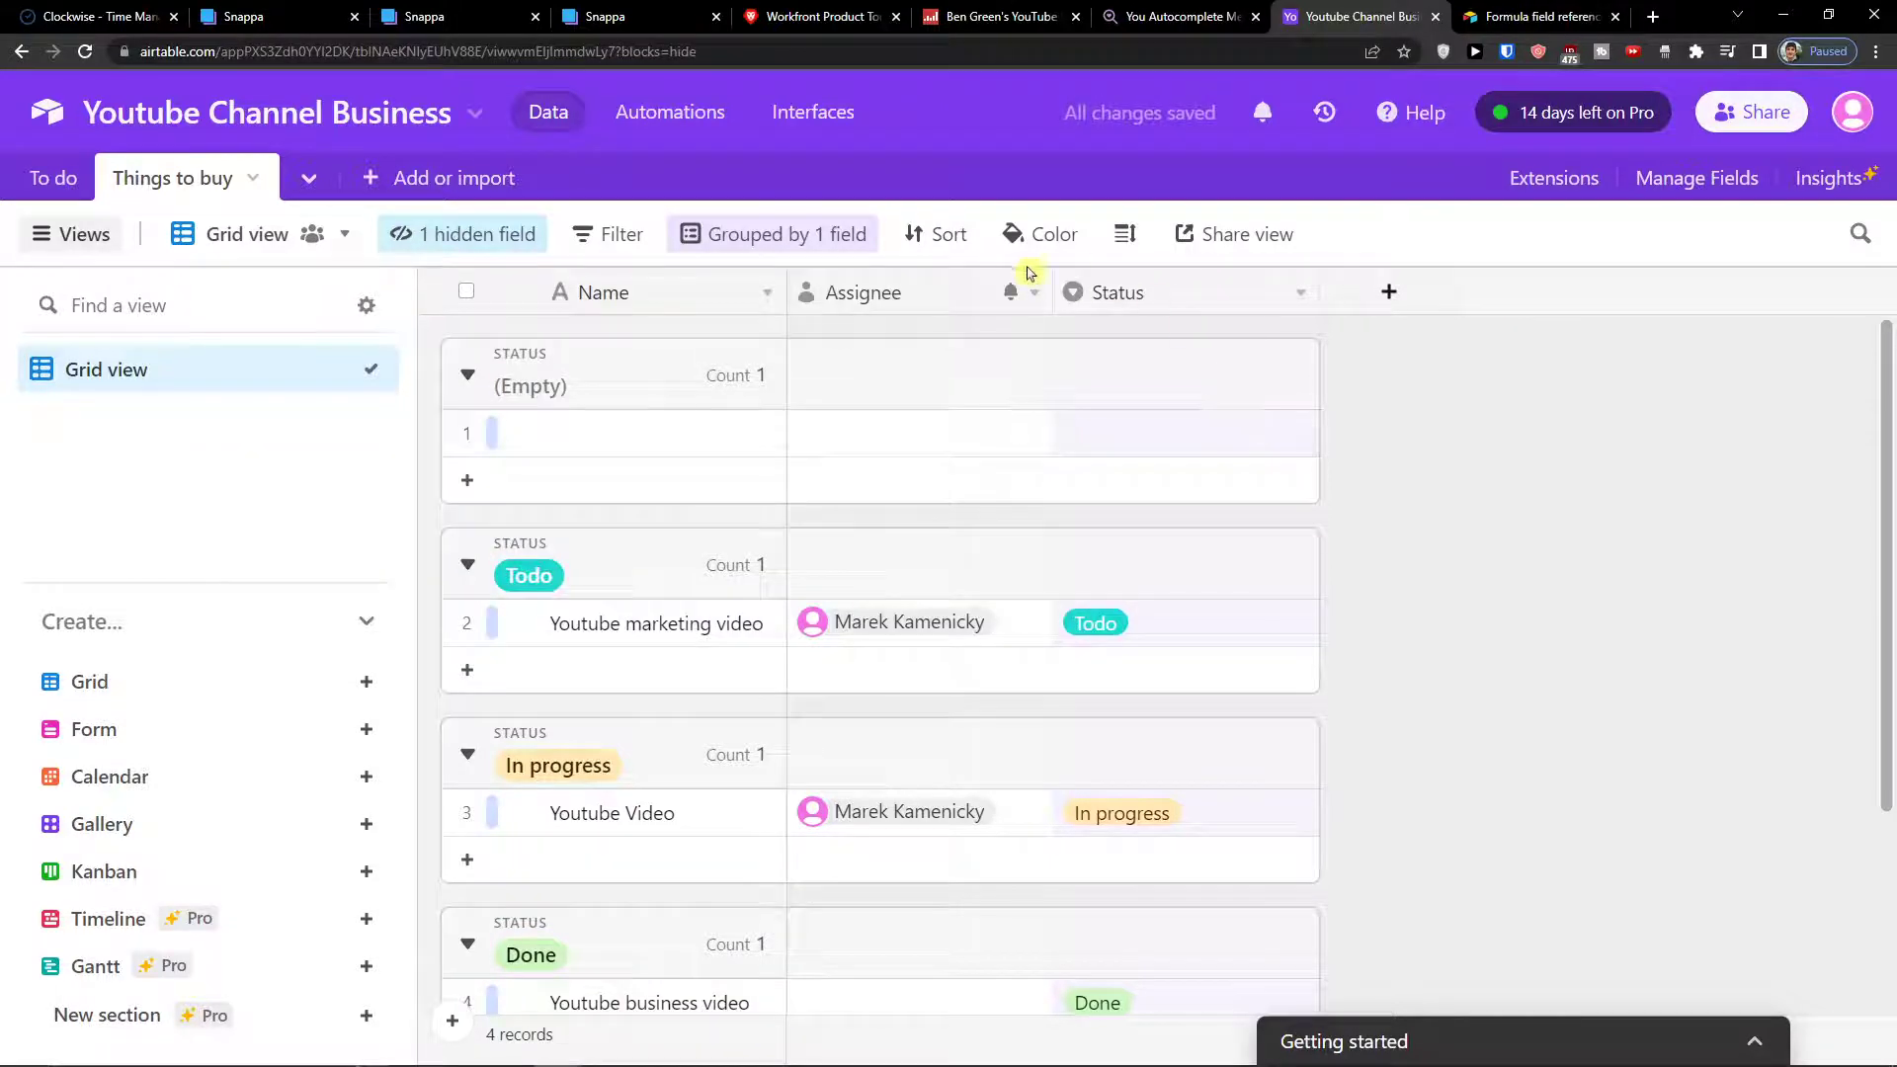
- Try Medium, Tall and Extra tall row heights, then return to Short
{"action": "left_click", "coordinate": [1126, 234]}
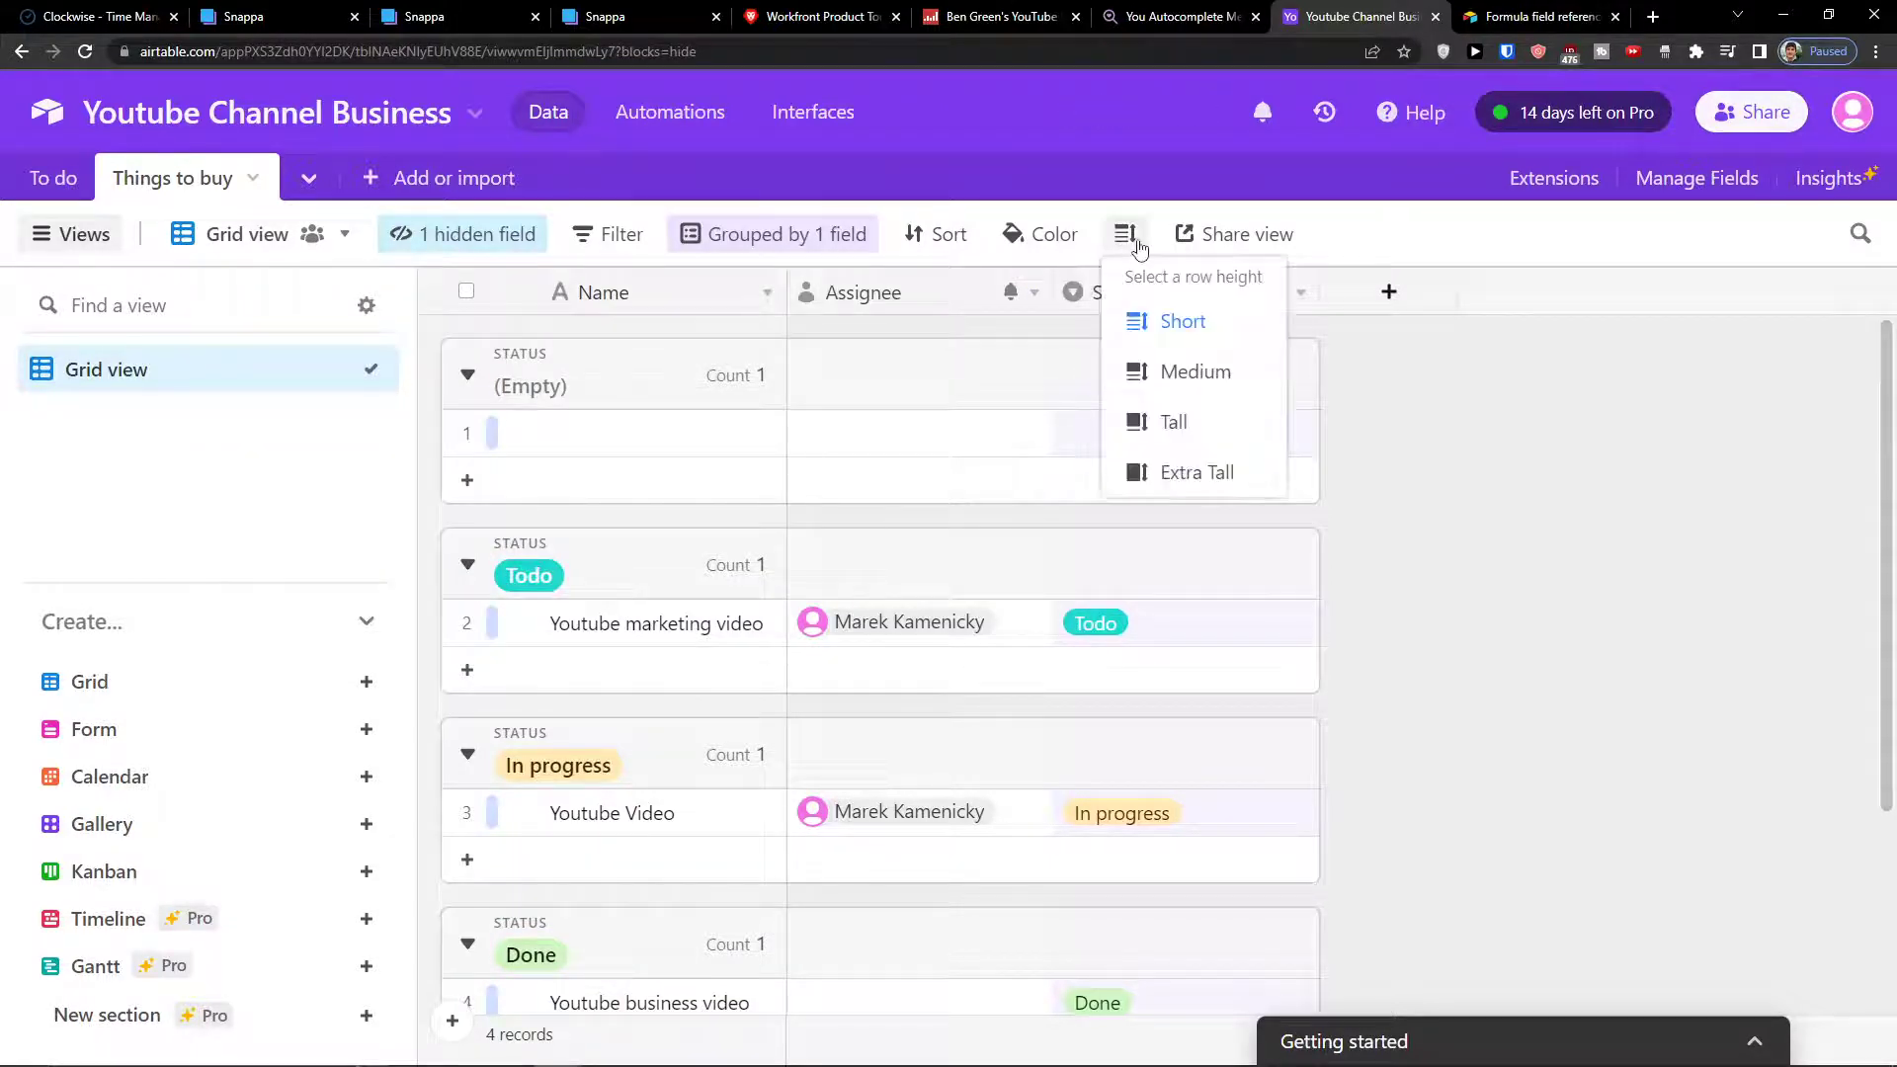
{"action": "left_click", "coordinate": [1141, 372]}
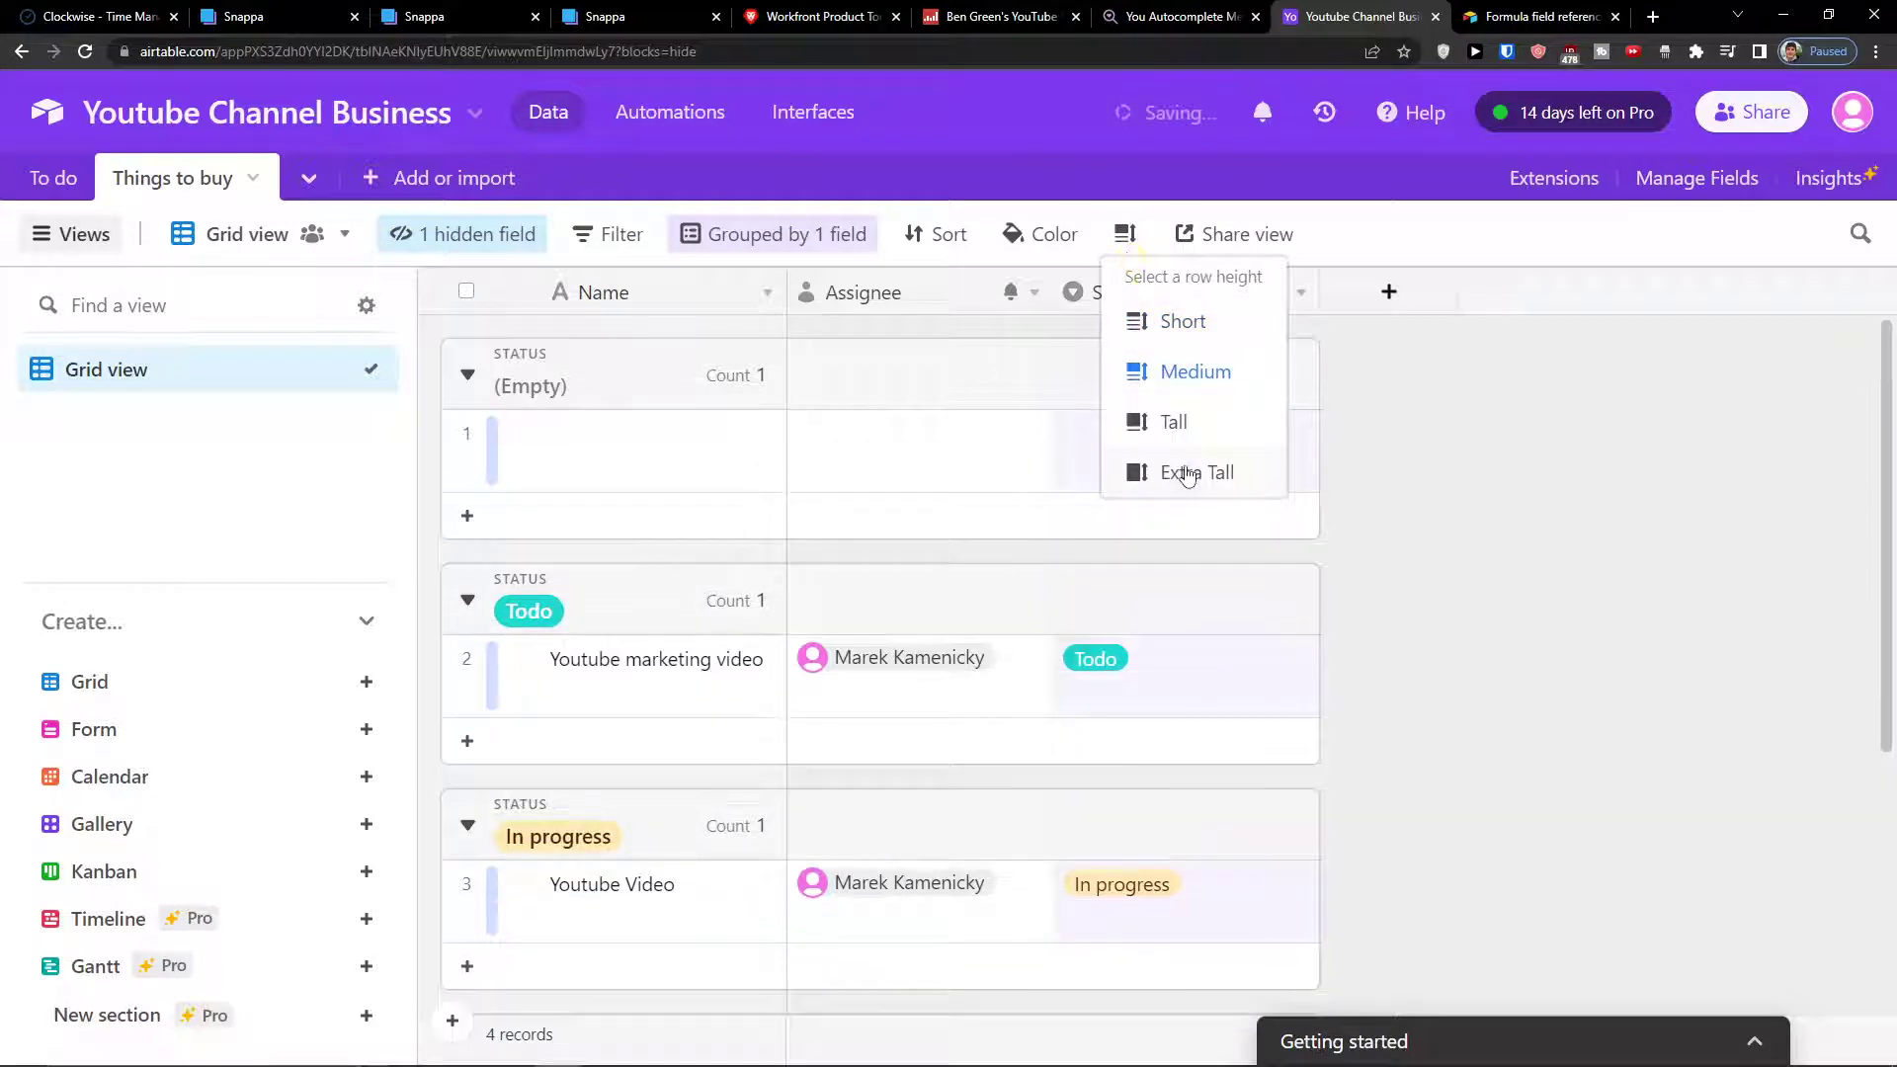
{"action": "left_click", "coordinate": [1171, 425]}
{"action": "left_click", "coordinate": [1177, 472]}
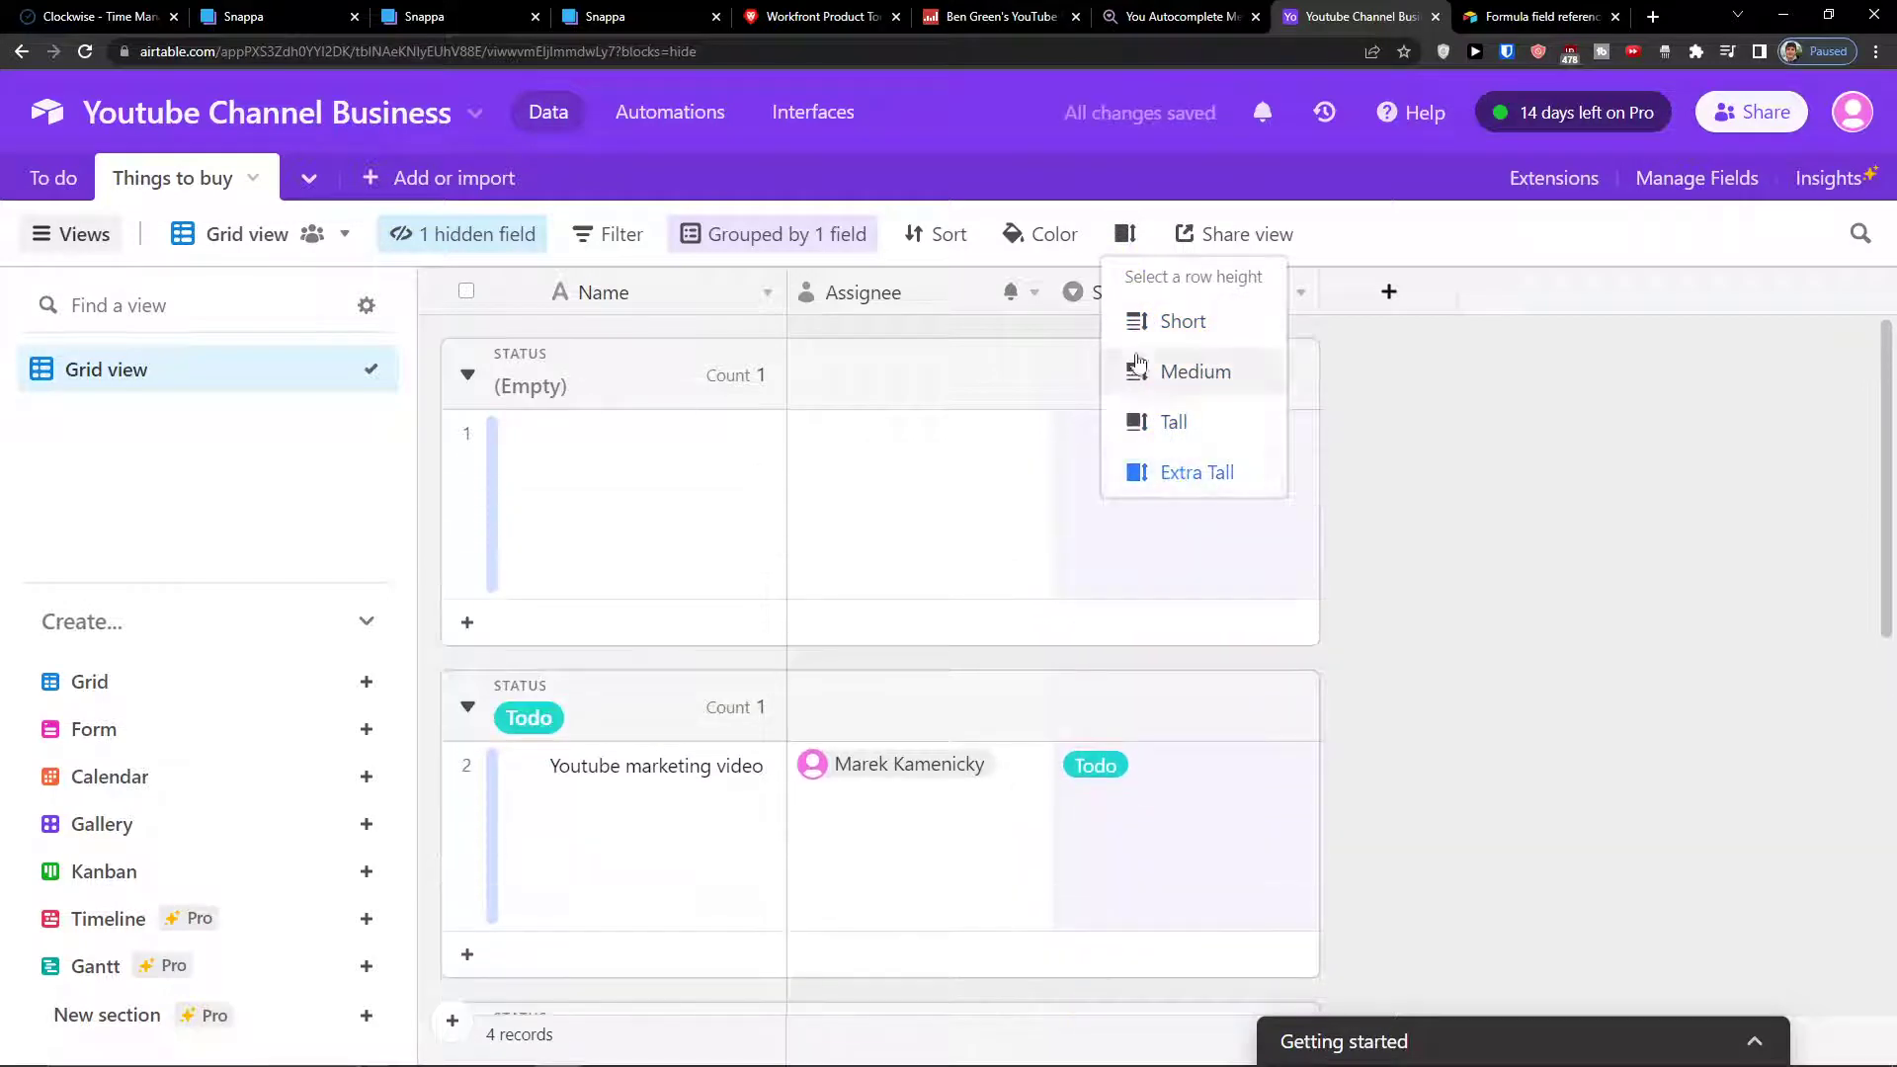
{"action": "left_click", "coordinate": [1141, 323]}
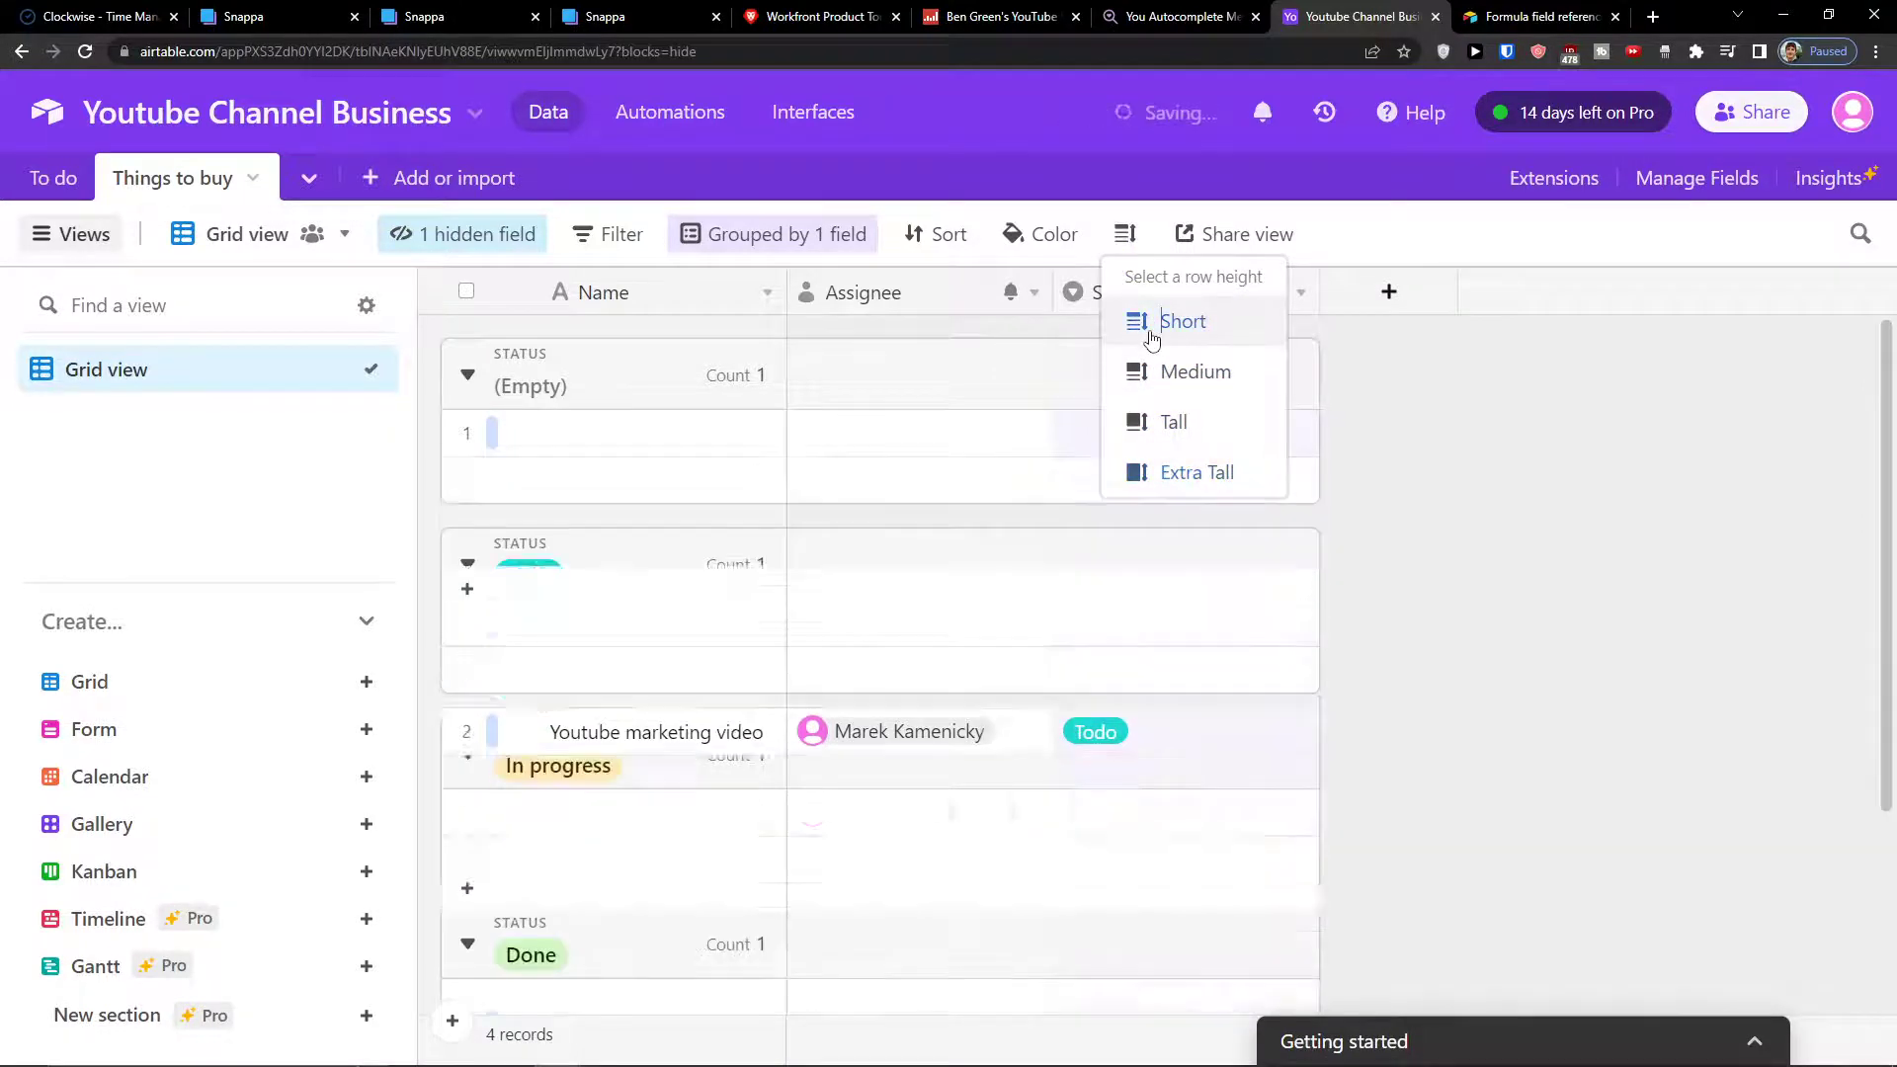
- Check the Share view options, then remove the Status grouping
{"action": "left_click", "coordinate": [1225, 237]}
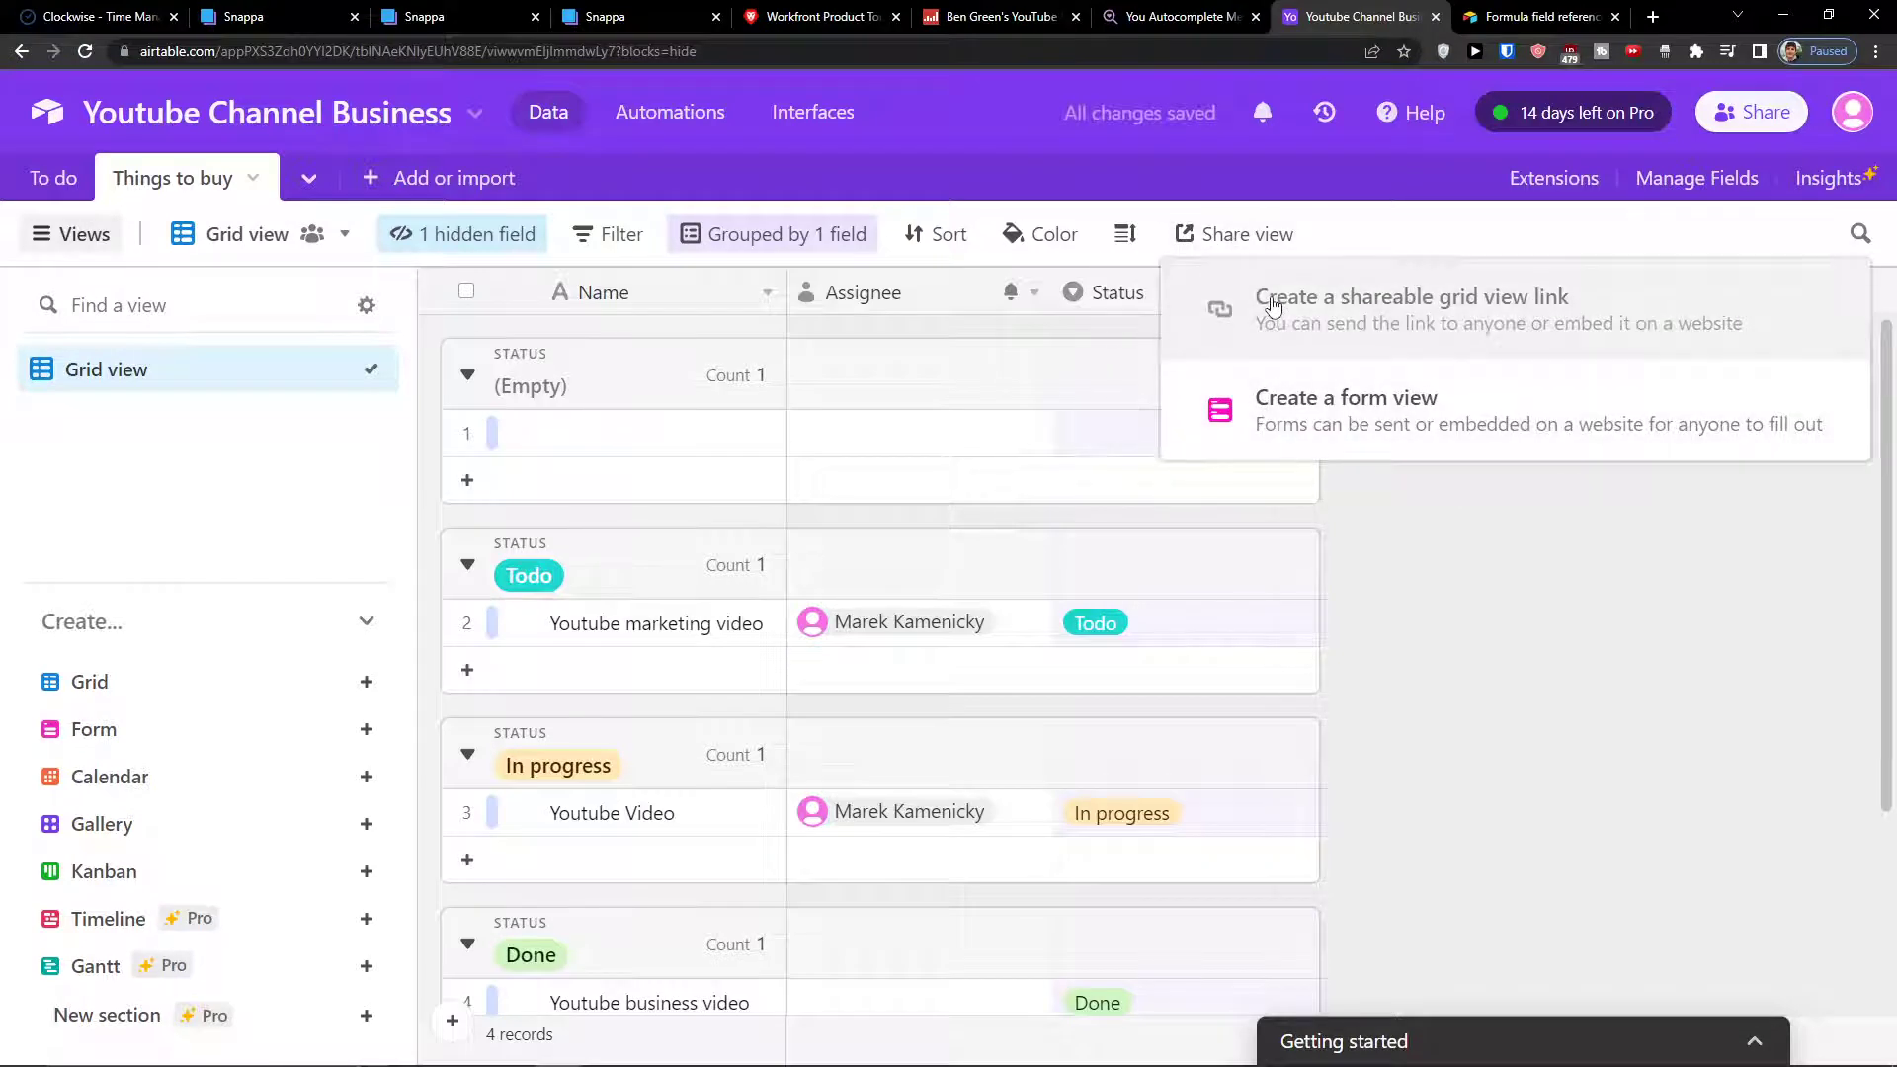
{"action": "left_click", "coordinate": [1447, 551]}
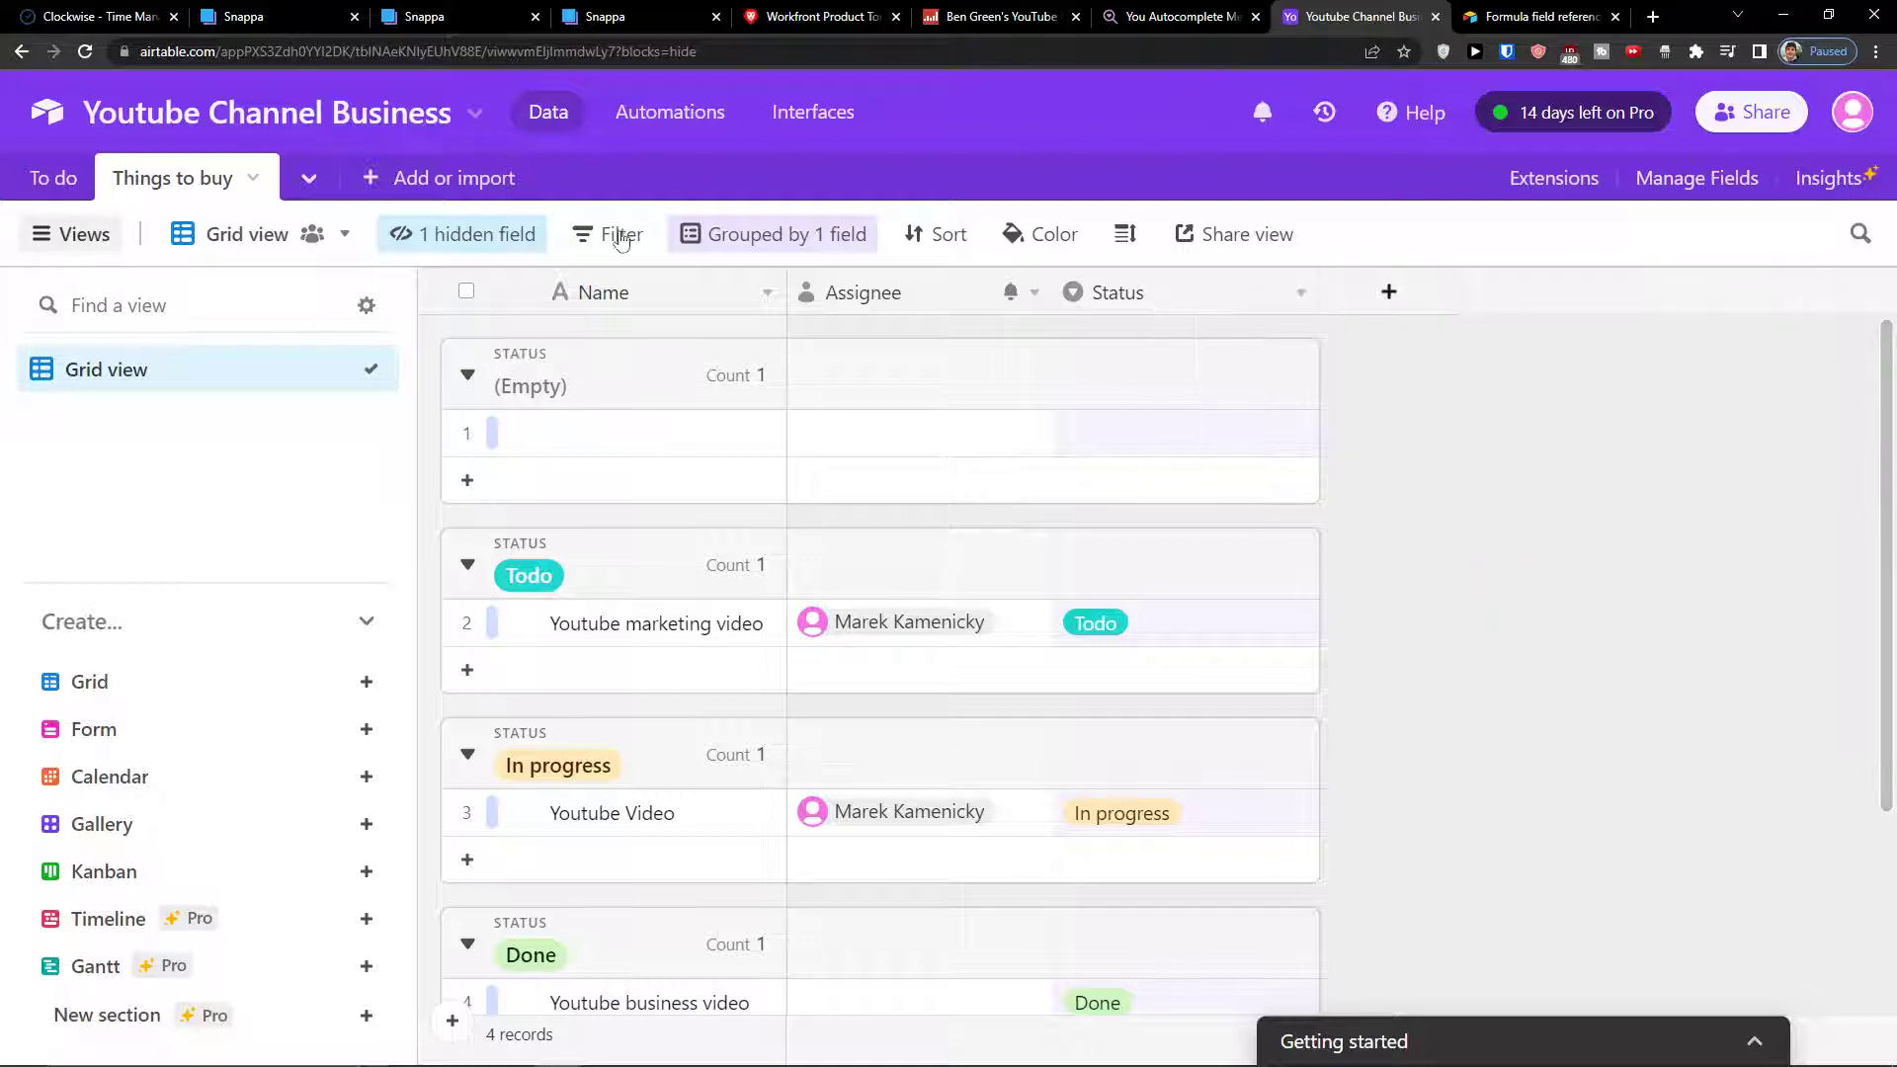
{"action": "left_click", "coordinate": [761, 237]}
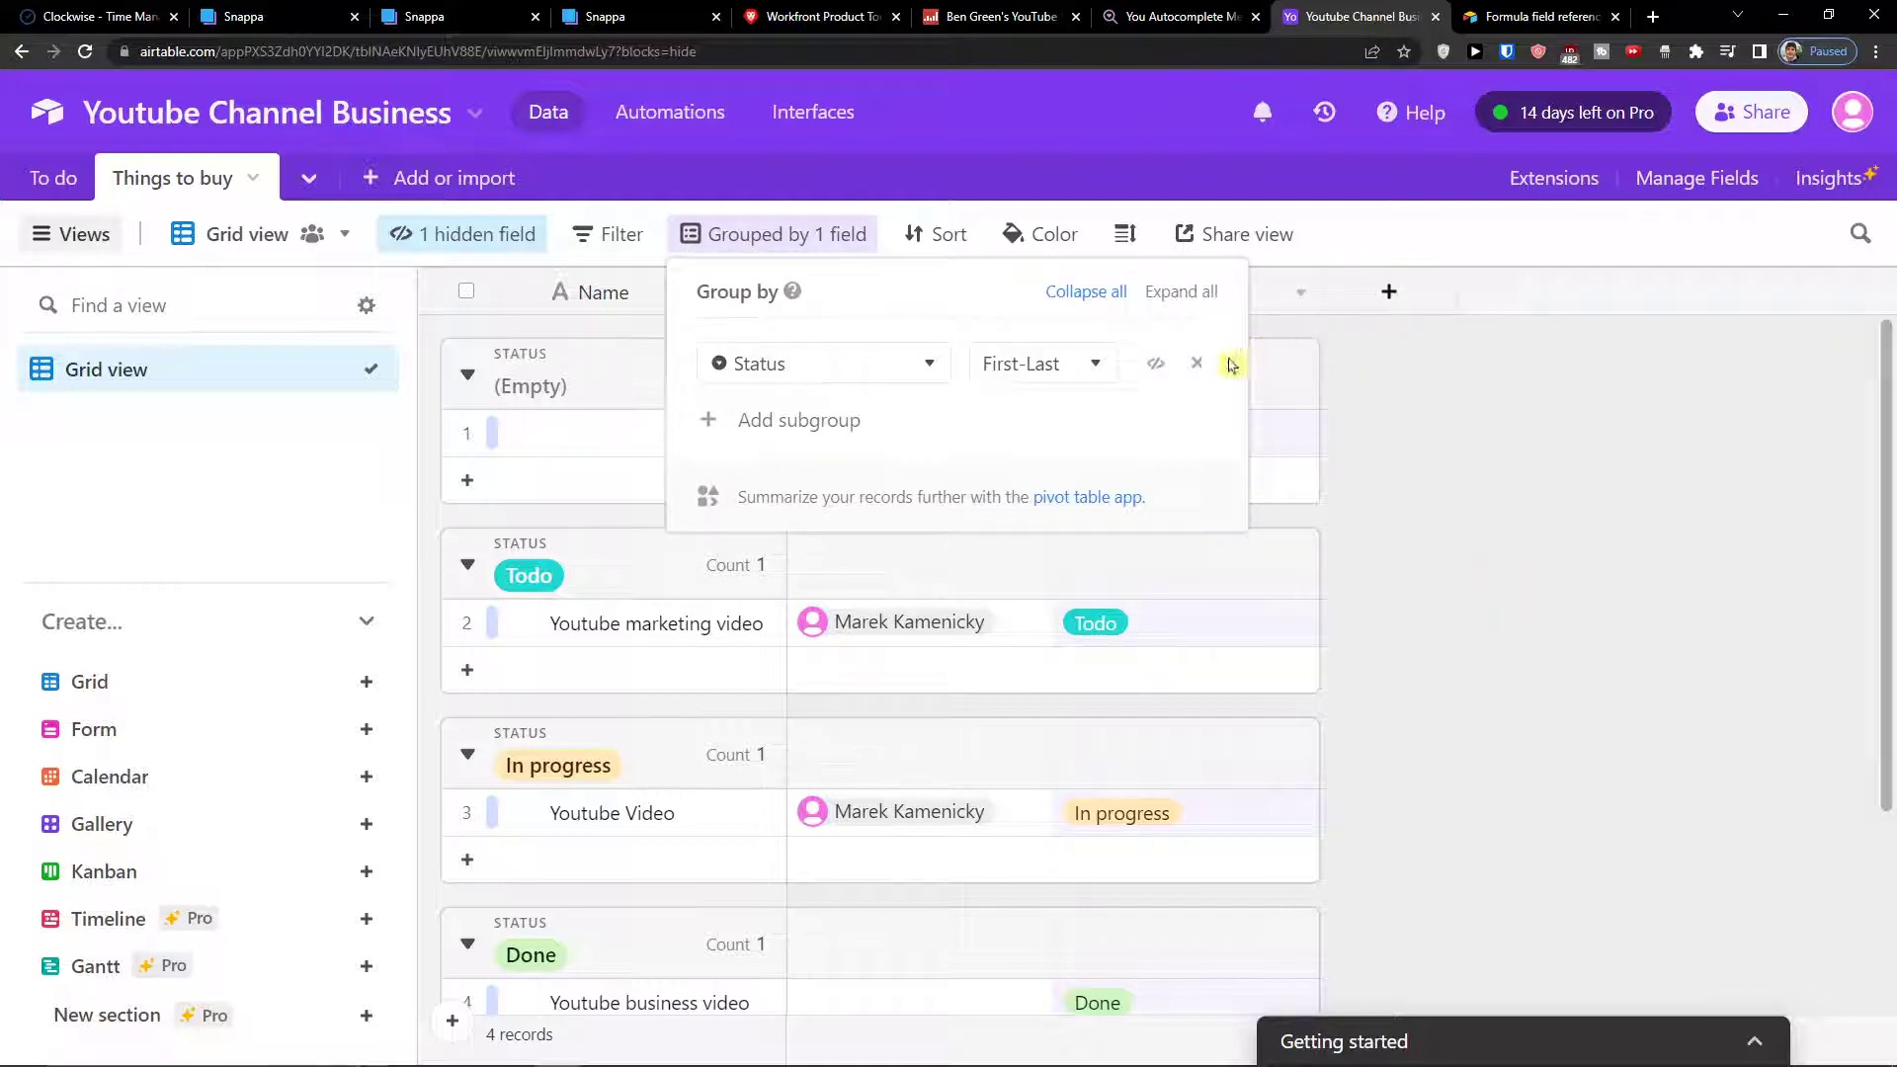
{"action": "left_click", "coordinate": [1196, 362]}
{"action": "left_click", "coordinate": [1378, 435]}
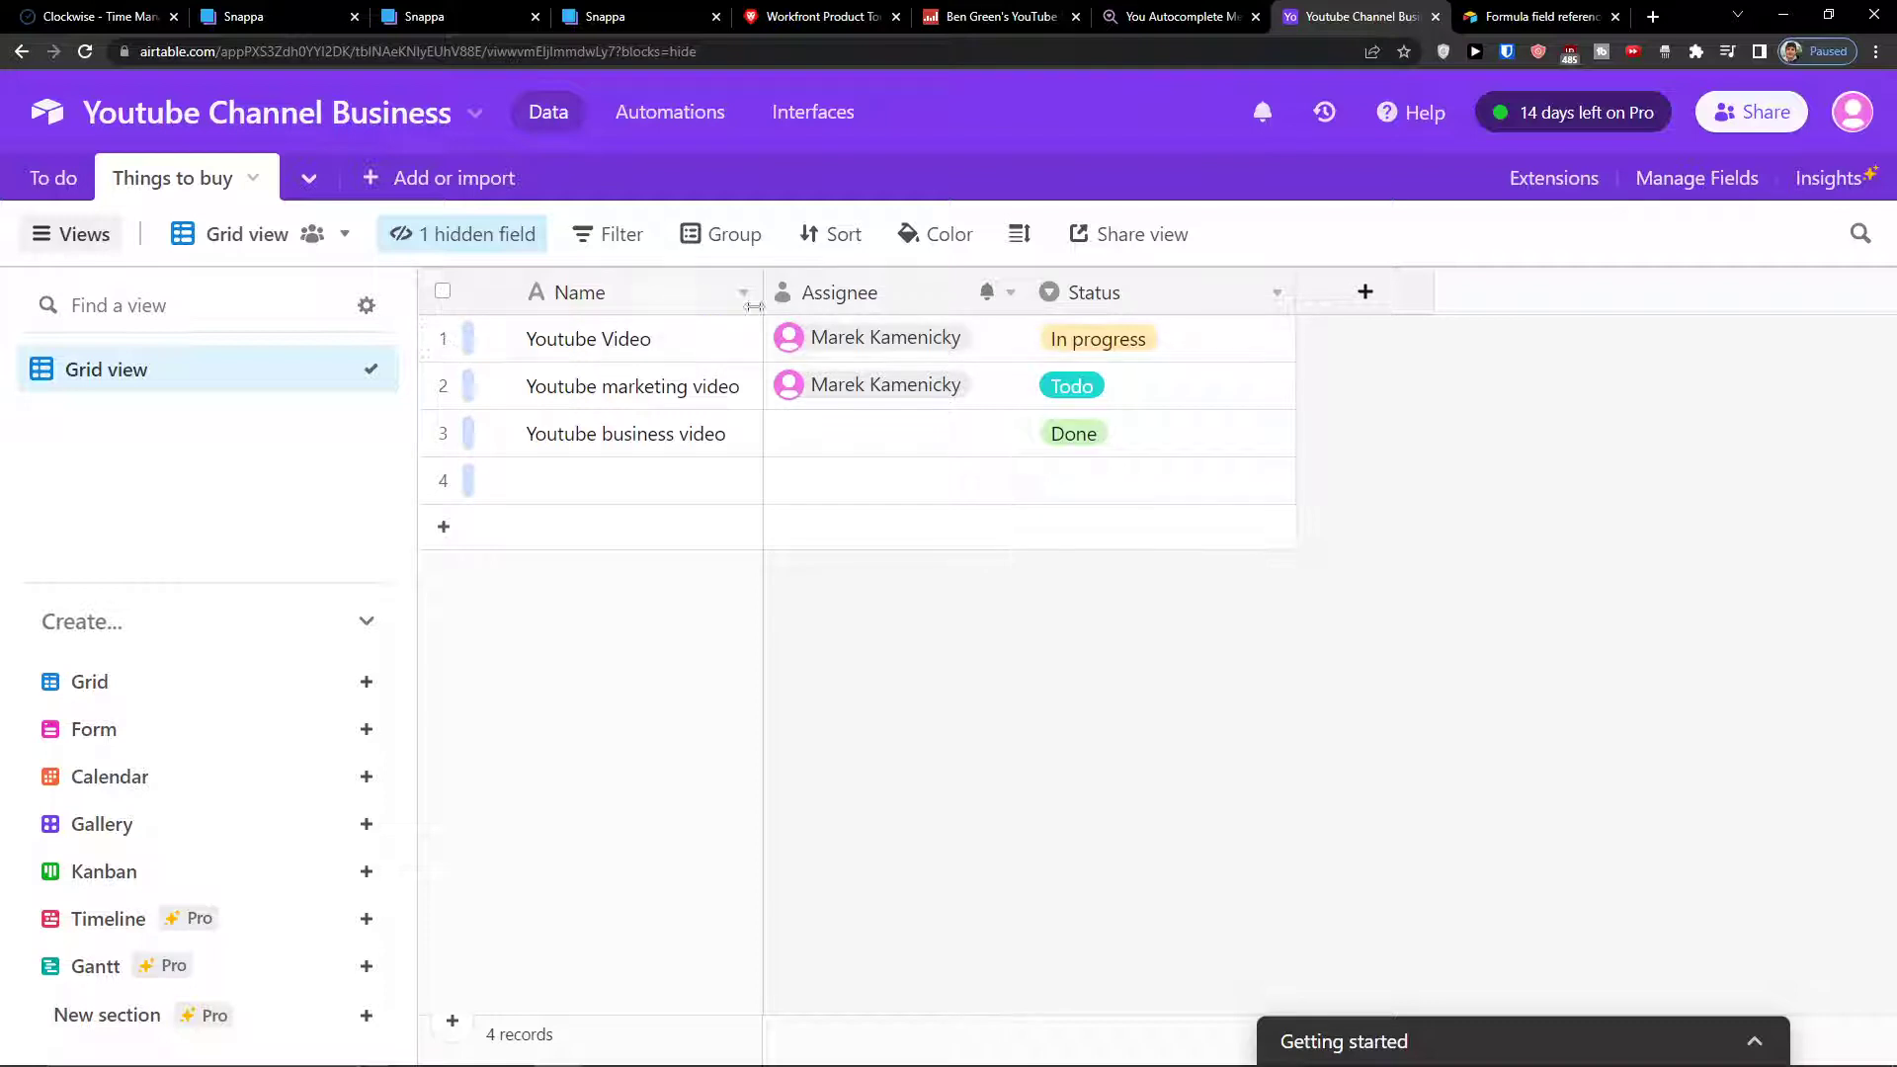
{"action": "left_click", "coordinate": [464, 234]}
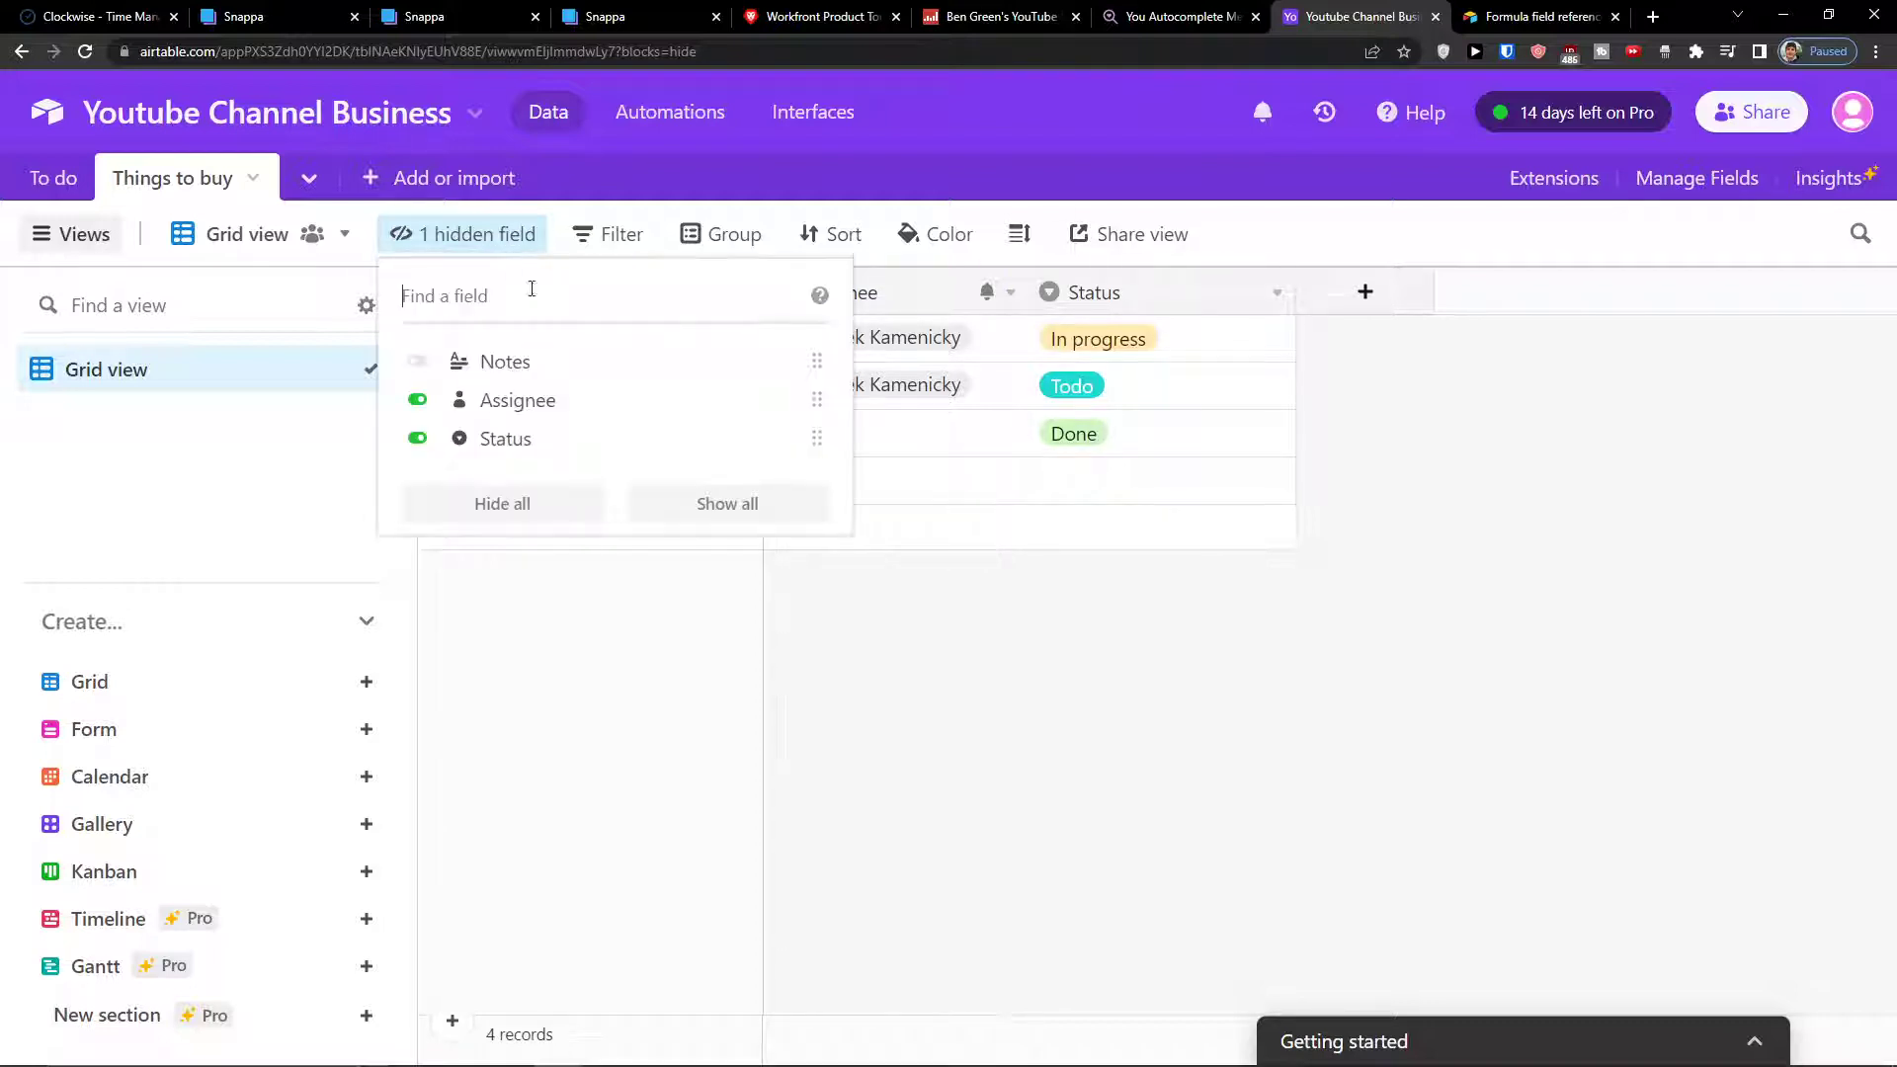
- Unhide the Notes field, toggle rich text formatting, and rename it 'Subtask'
{"action": "left_click", "coordinate": [417, 362]}
{"action": "left_click", "coordinate": [944, 633]}
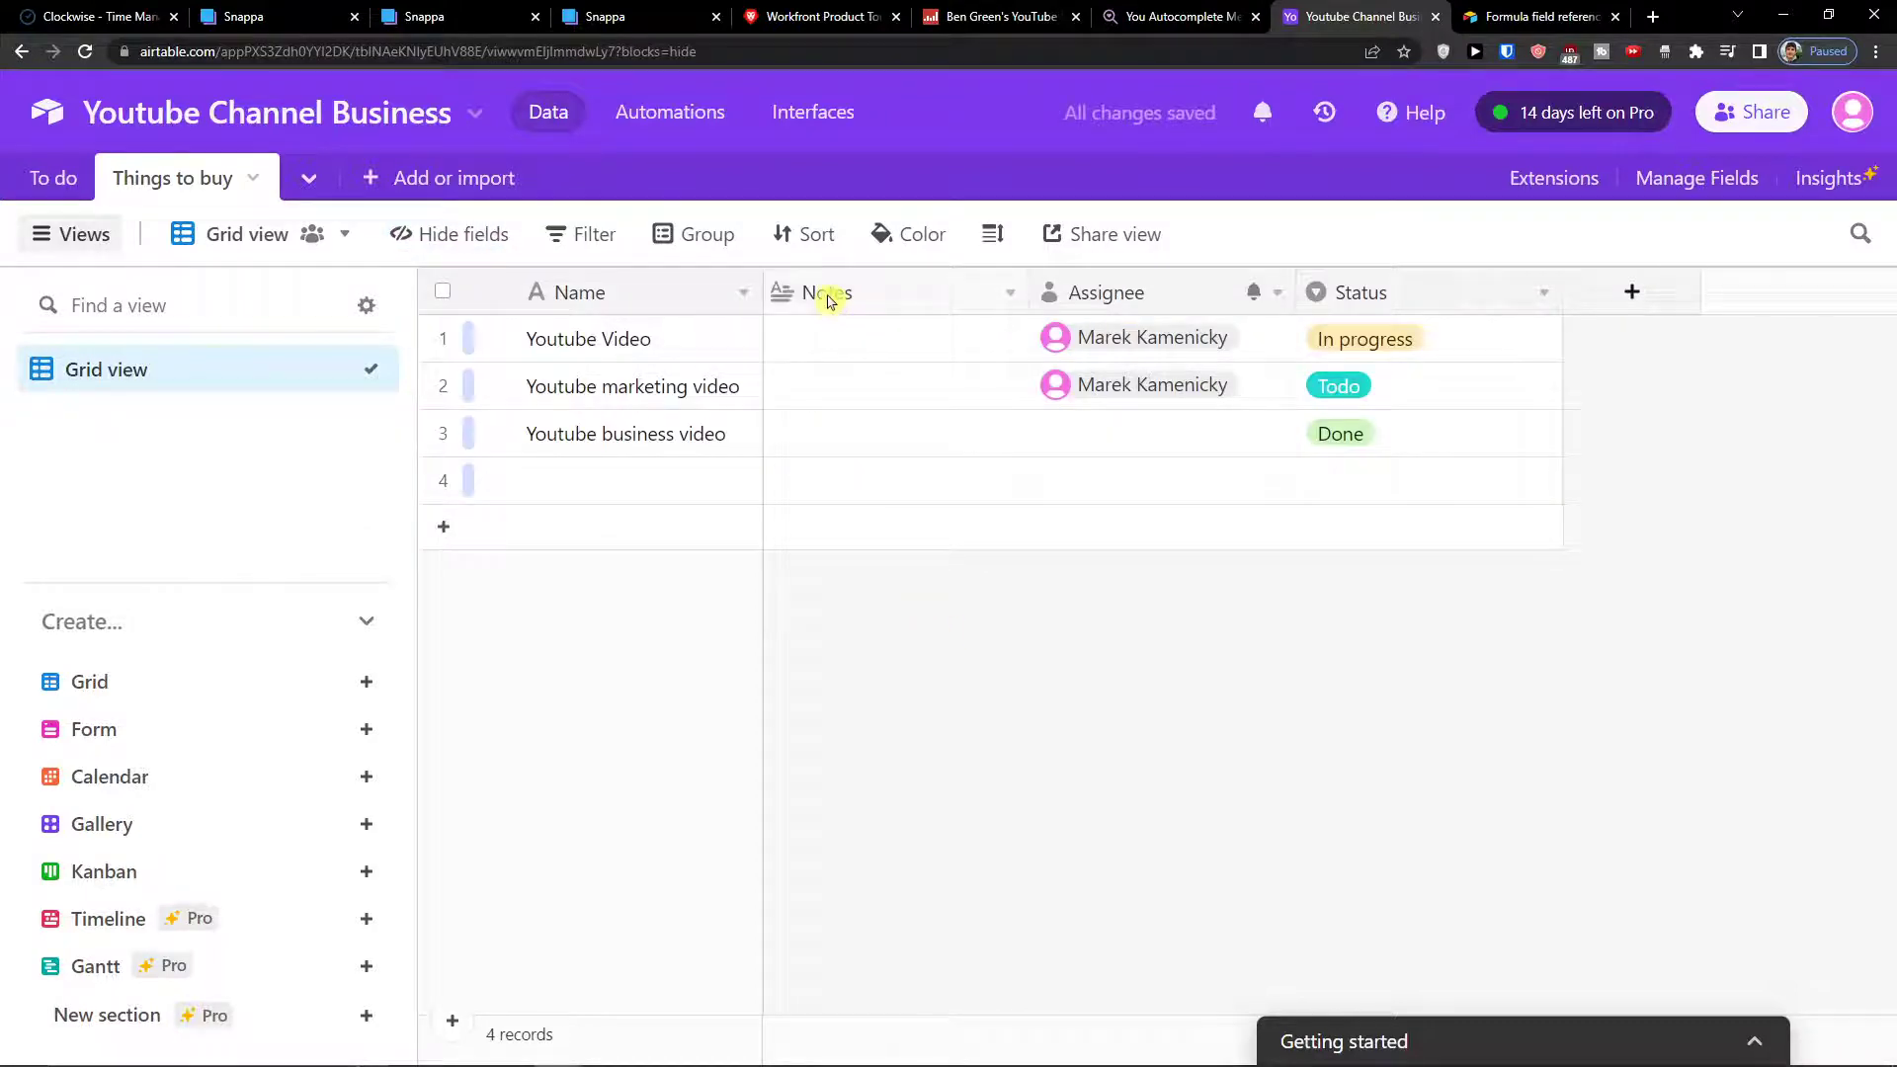
{"action": "left_click", "coordinate": [826, 297]}
{"action": "left_click", "coordinate": [1010, 294]}
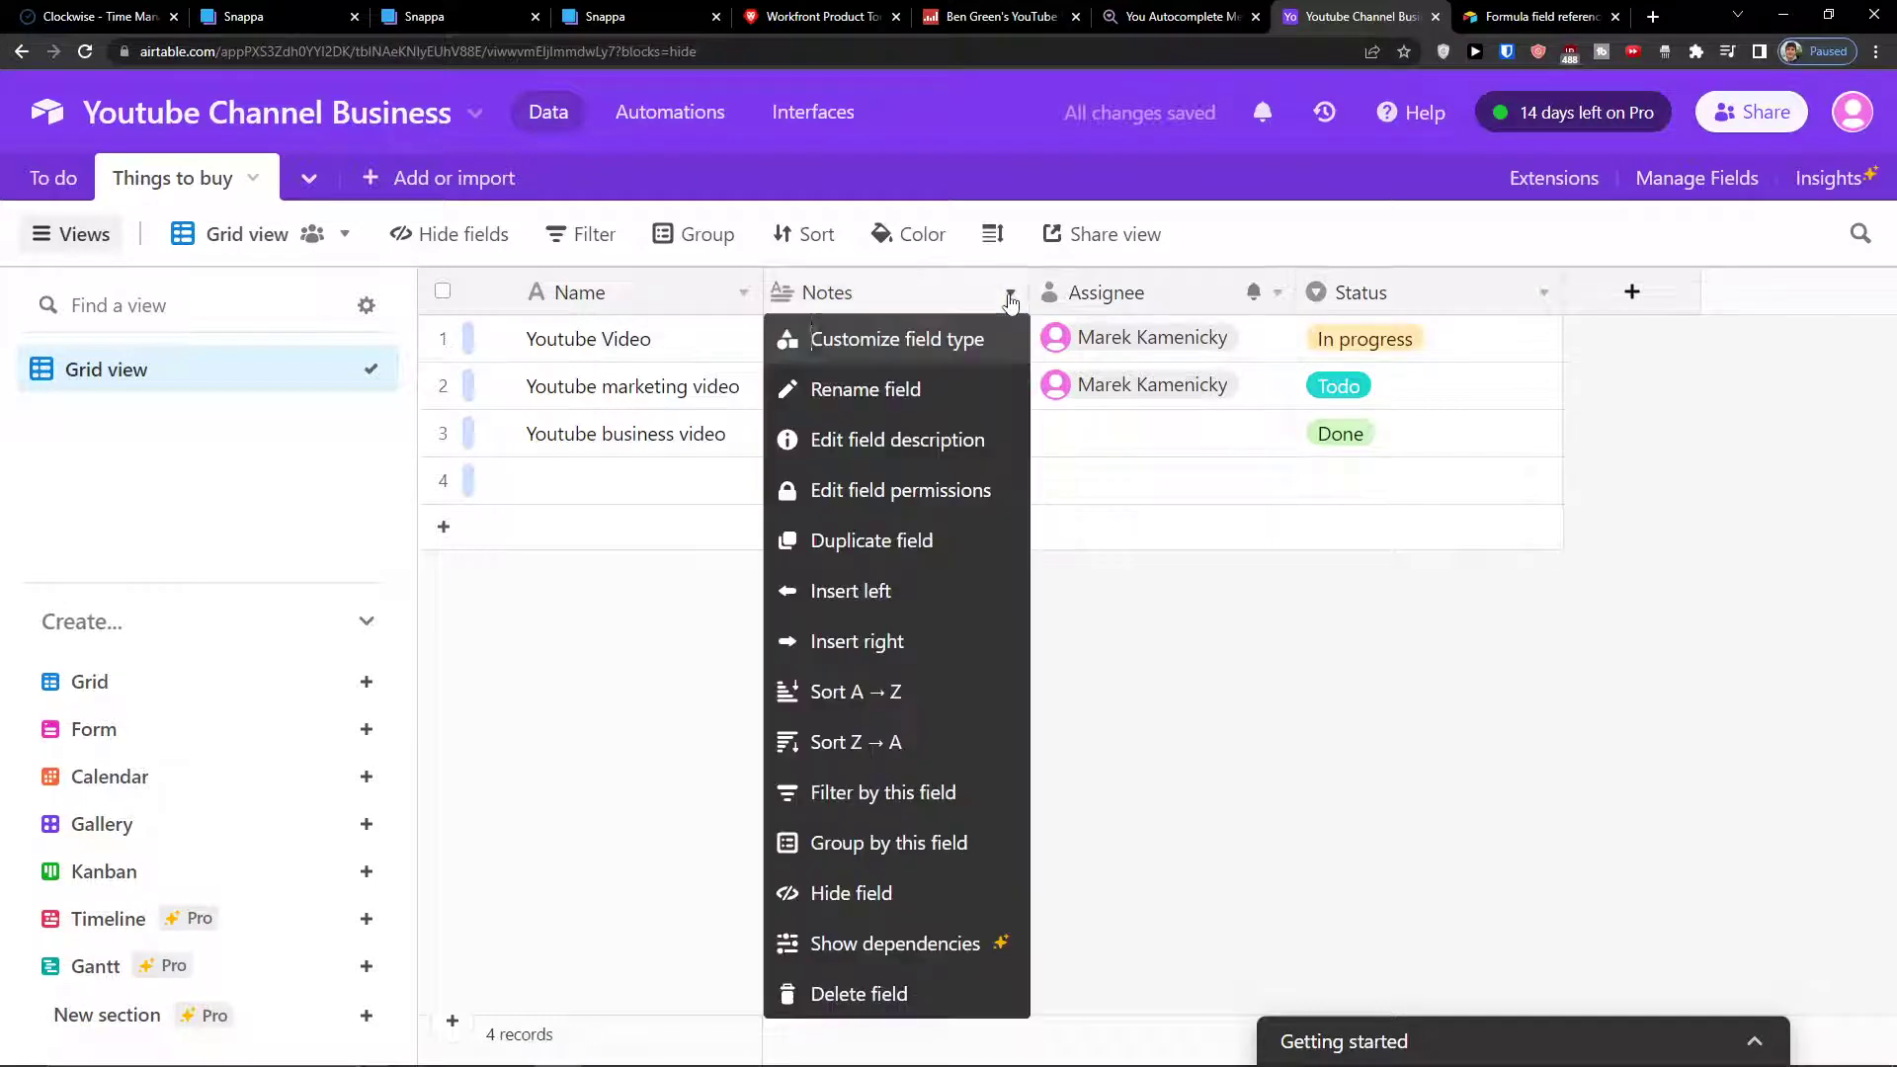
{"action": "left_click", "coordinate": [926, 345]}
{"action": "left_click", "coordinate": [807, 539]}
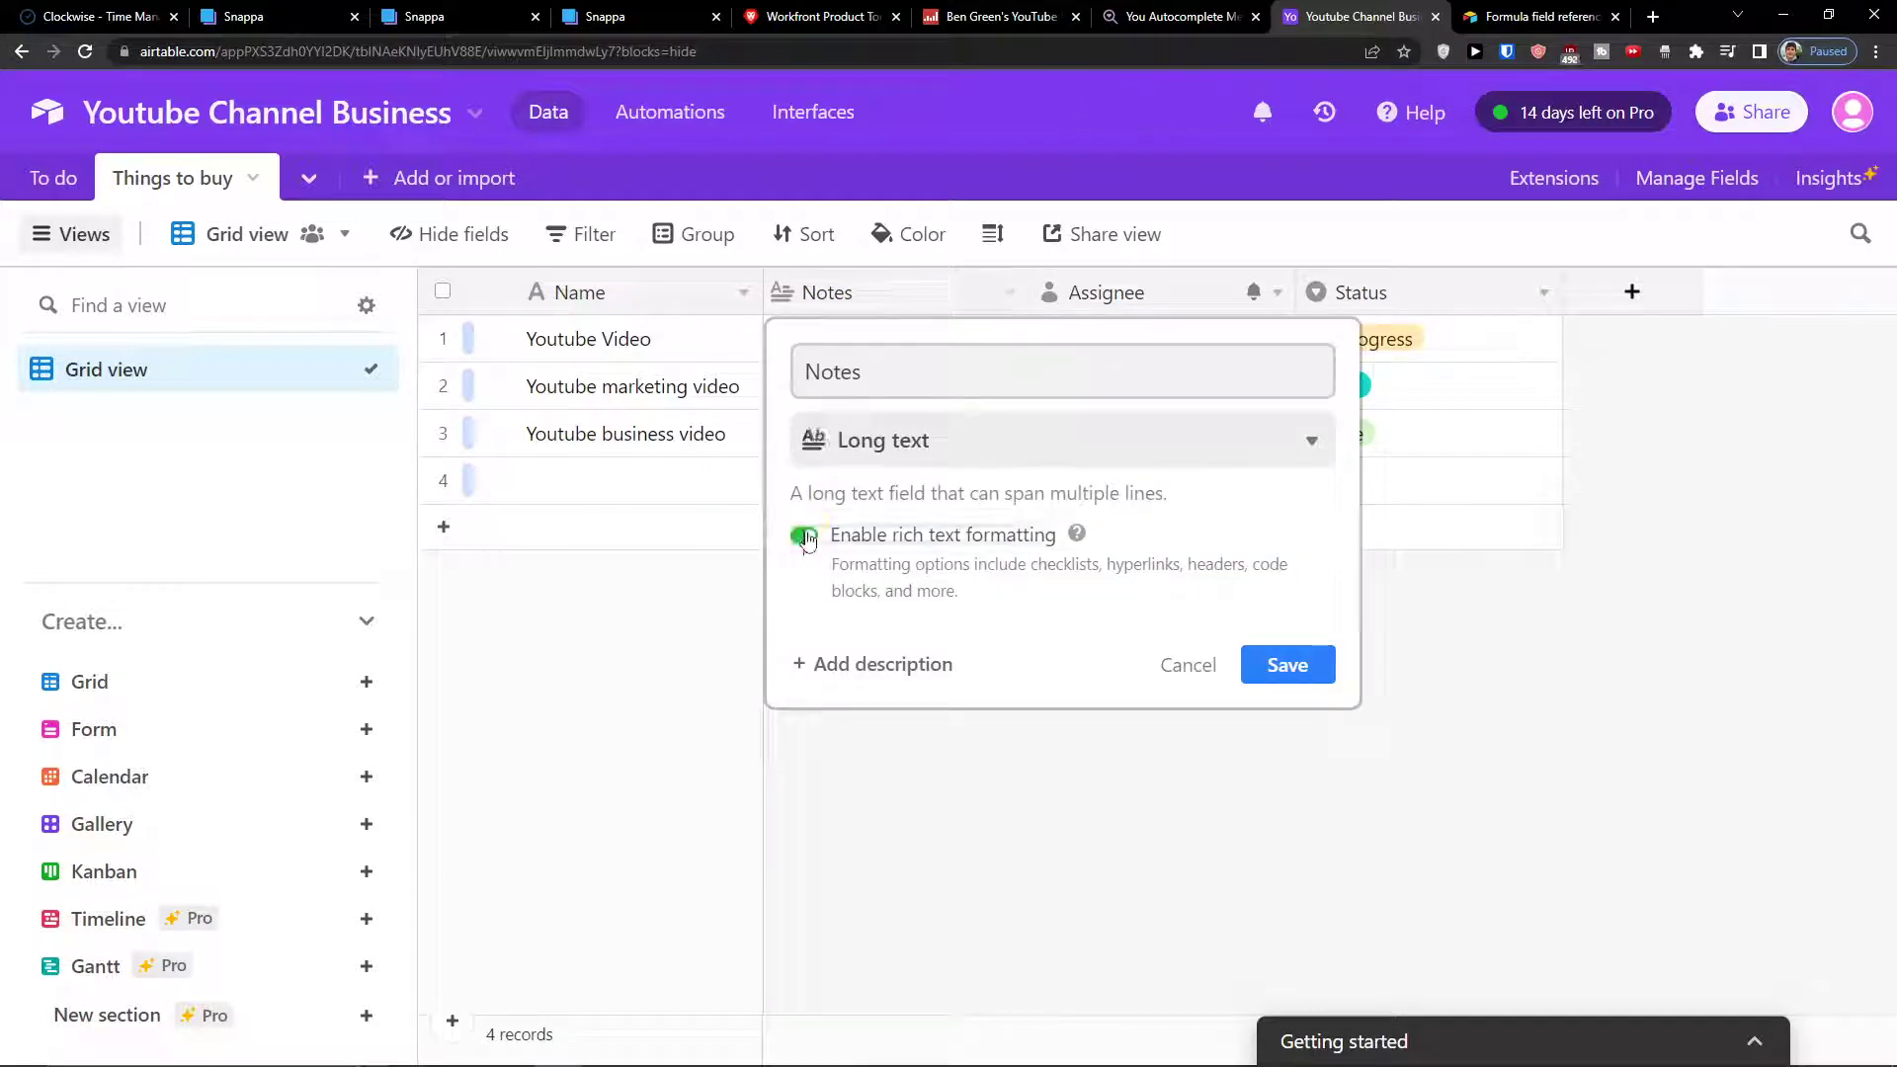
{"action": "double_click", "coordinate": [851, 368]}
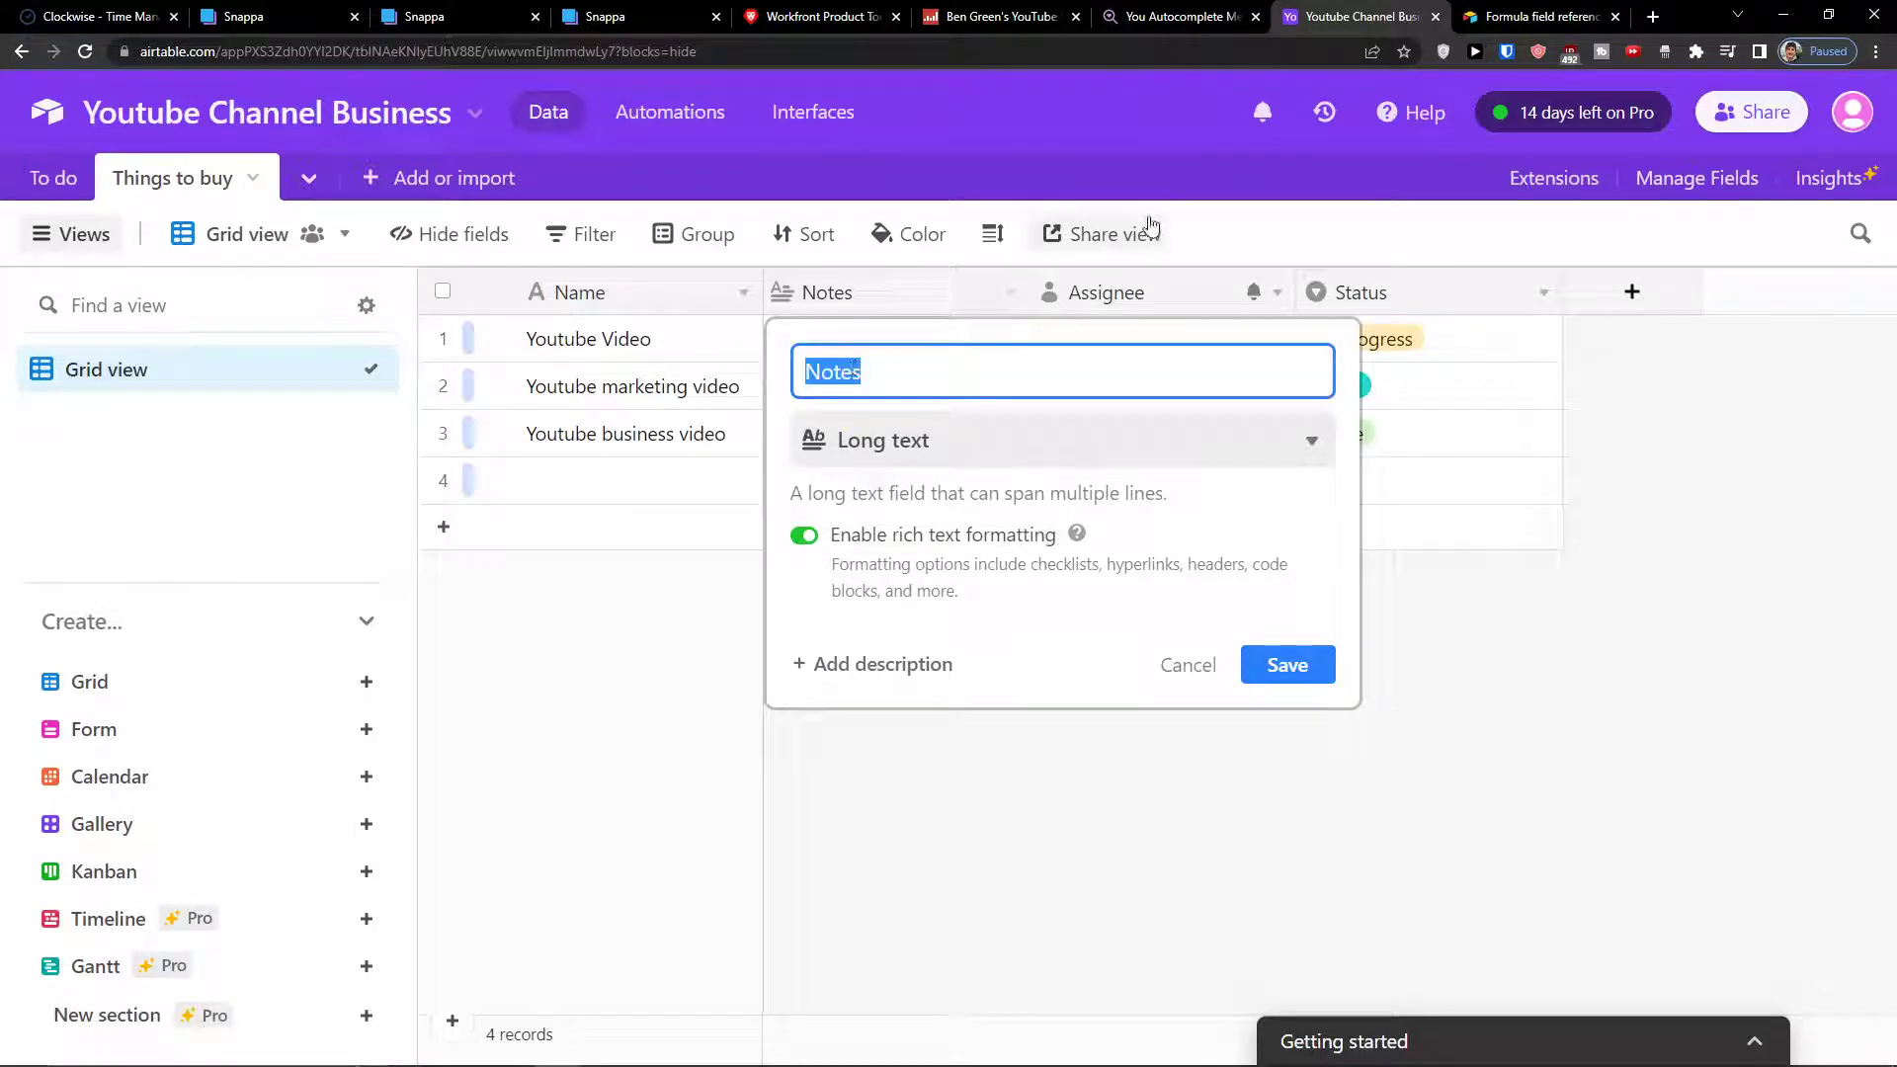
{"action": "type", "text": "Subtask"}
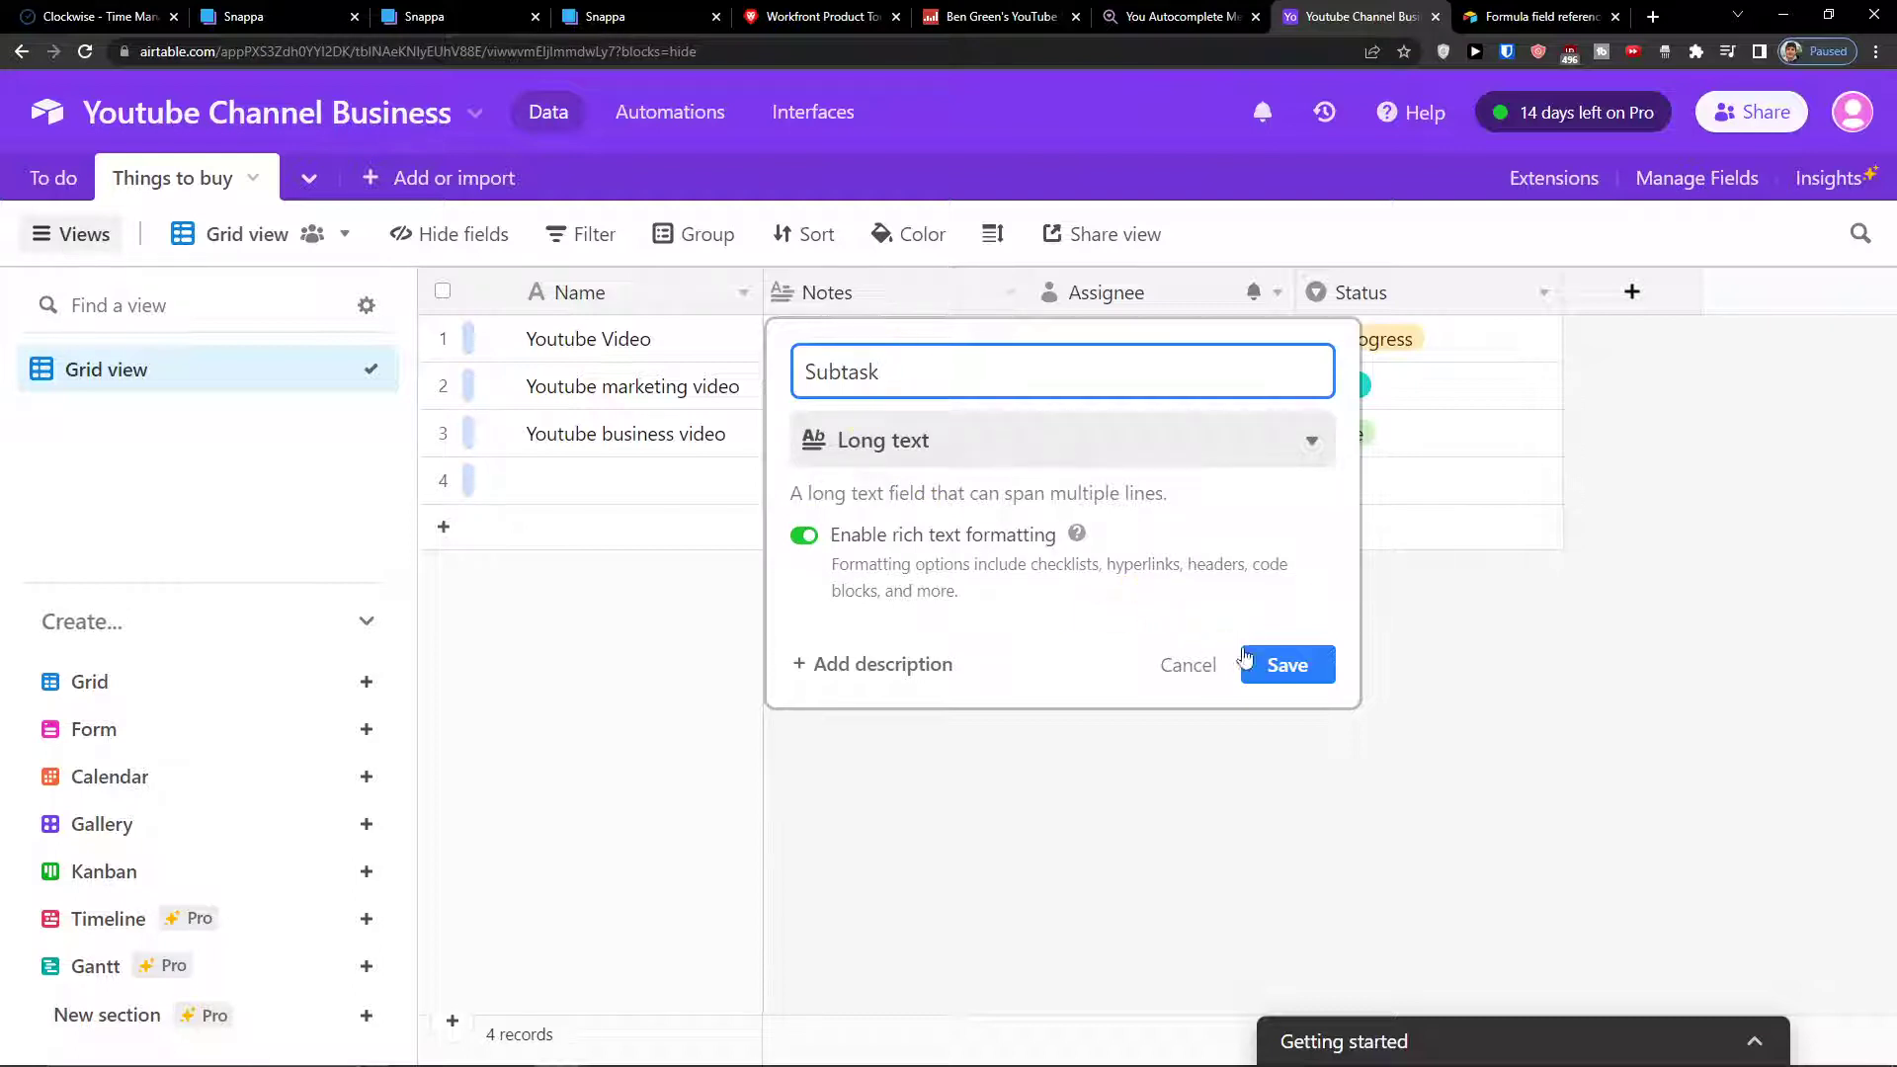
{"action": "left_click", "coordinate": [1264, 677]}
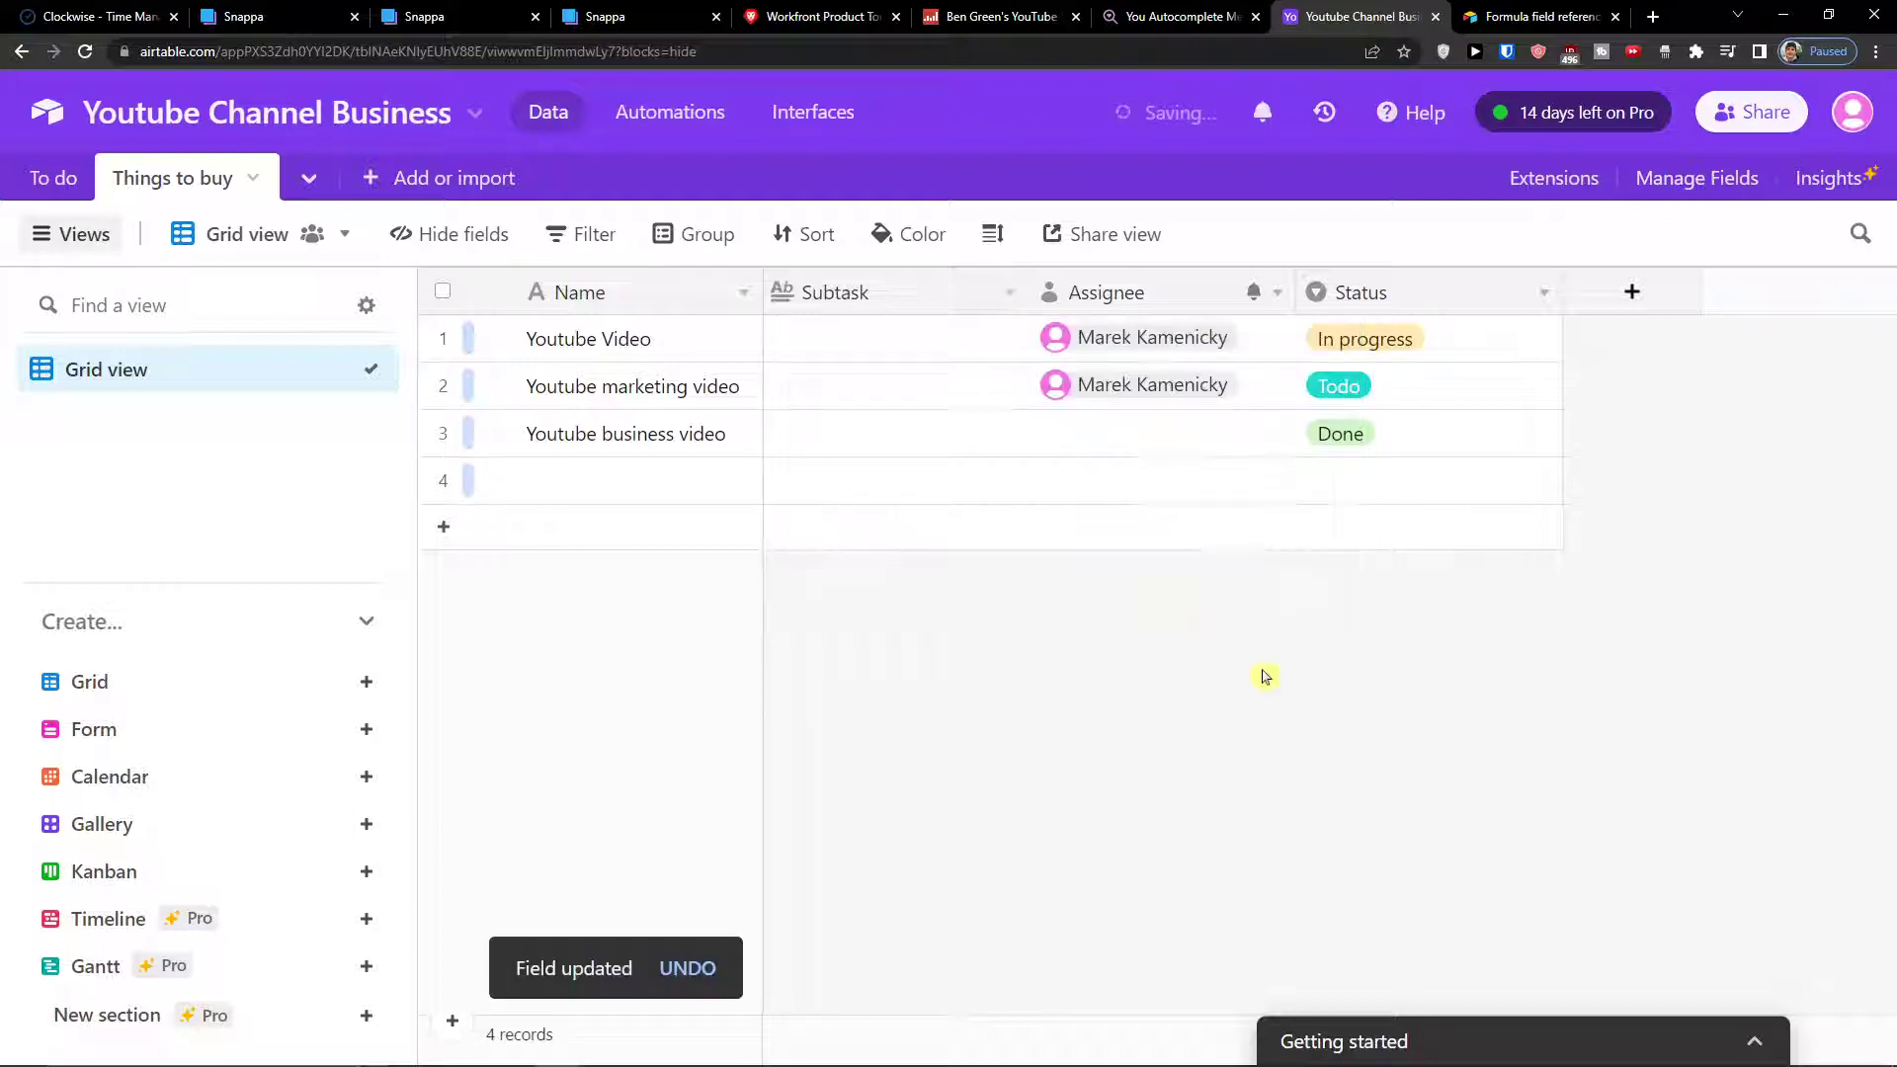
- Expand Youtube Video's Subtask cell and format its first line as a checklist
{"action": "left_click", "coordinate": [927, 339]}
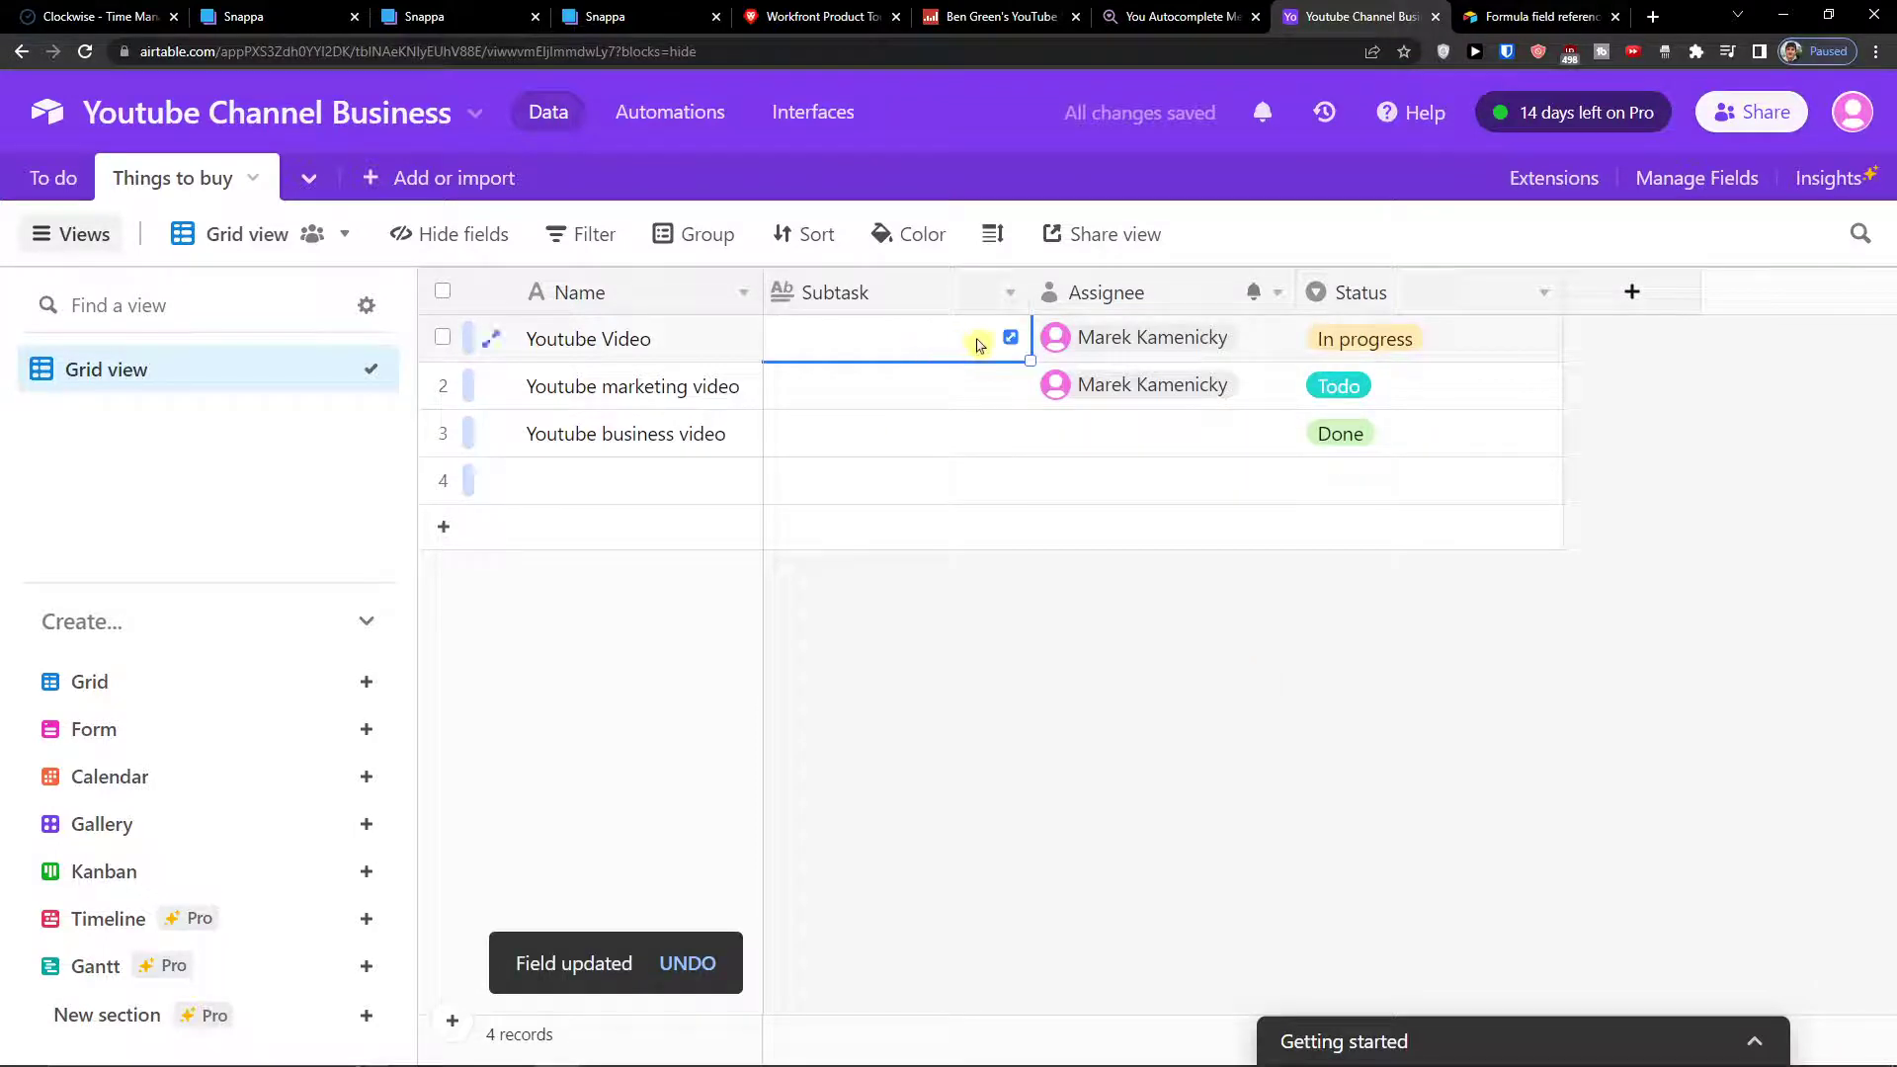
{"action": "left_click", "coordinate": [1004, 336]}
{"action": "left_click", "coordinate": [1074, 318]}
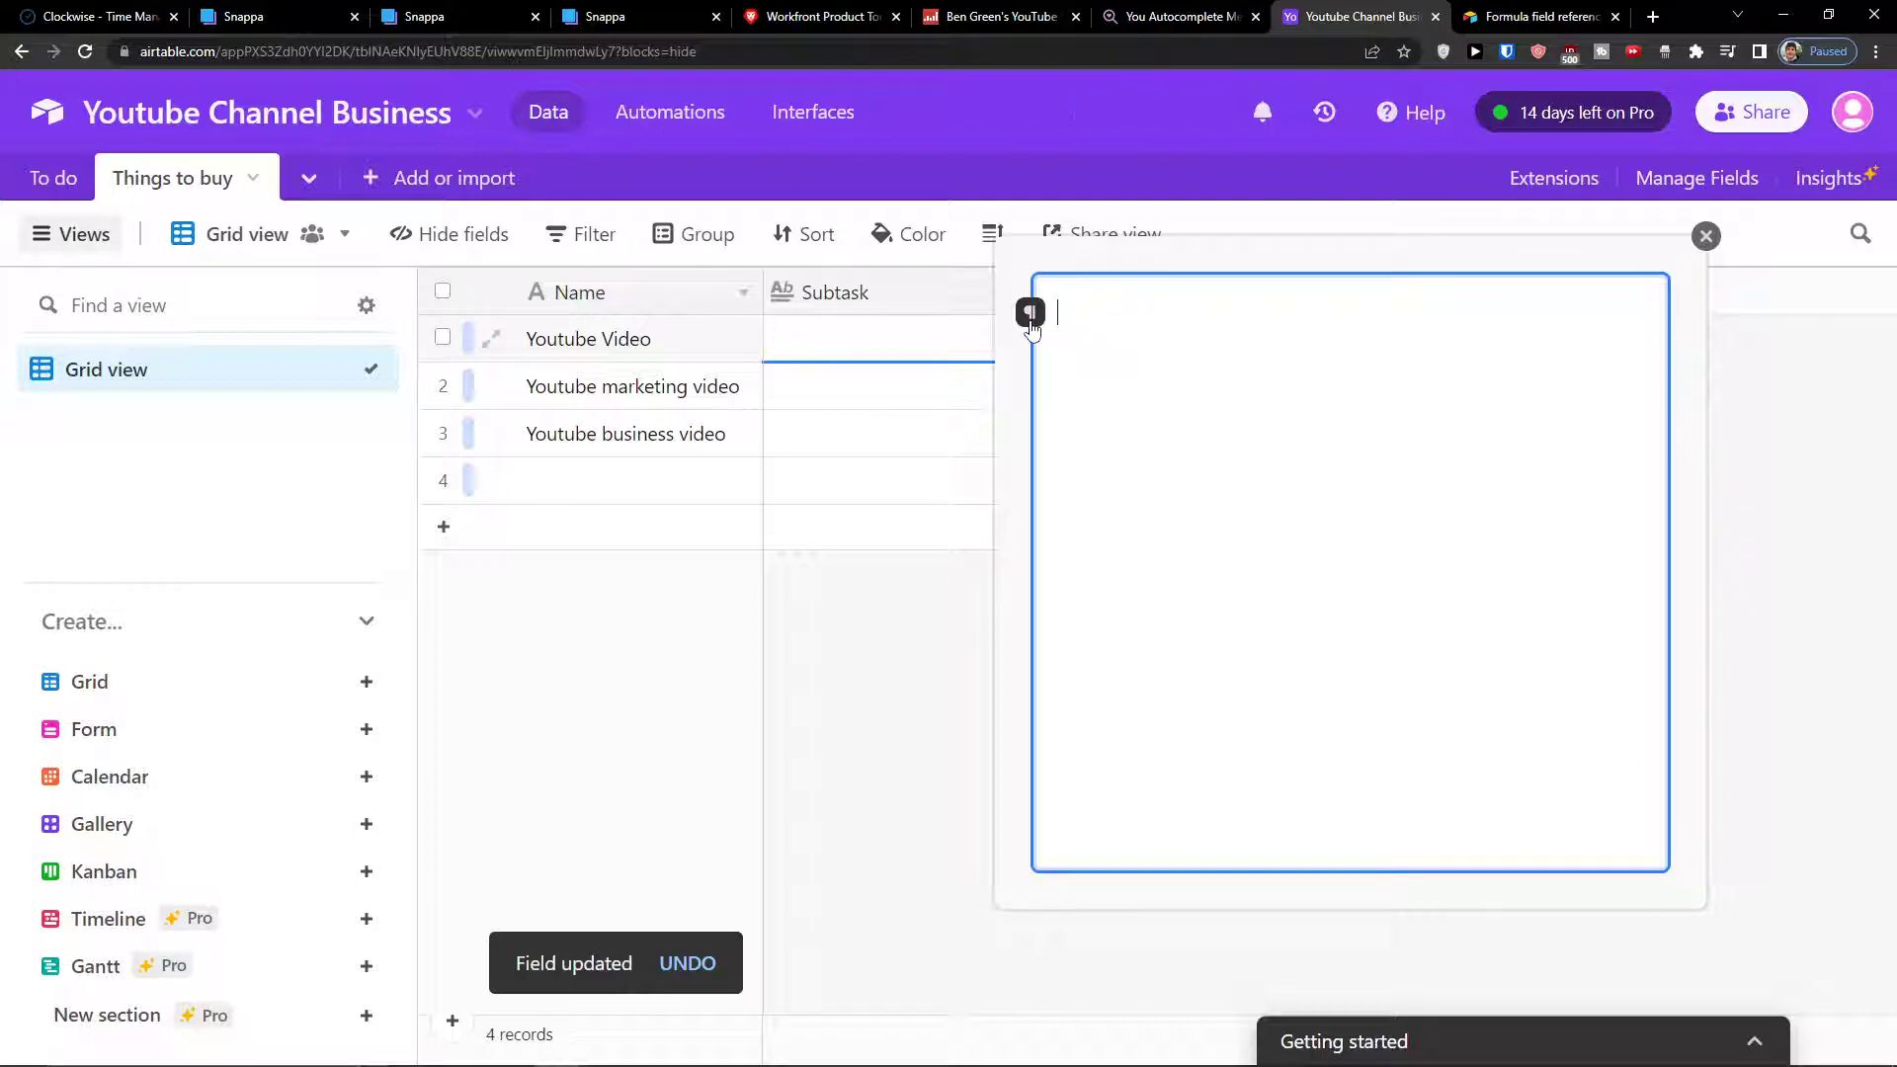
{"action": "left_click", "coordinate": [1031, 314]}
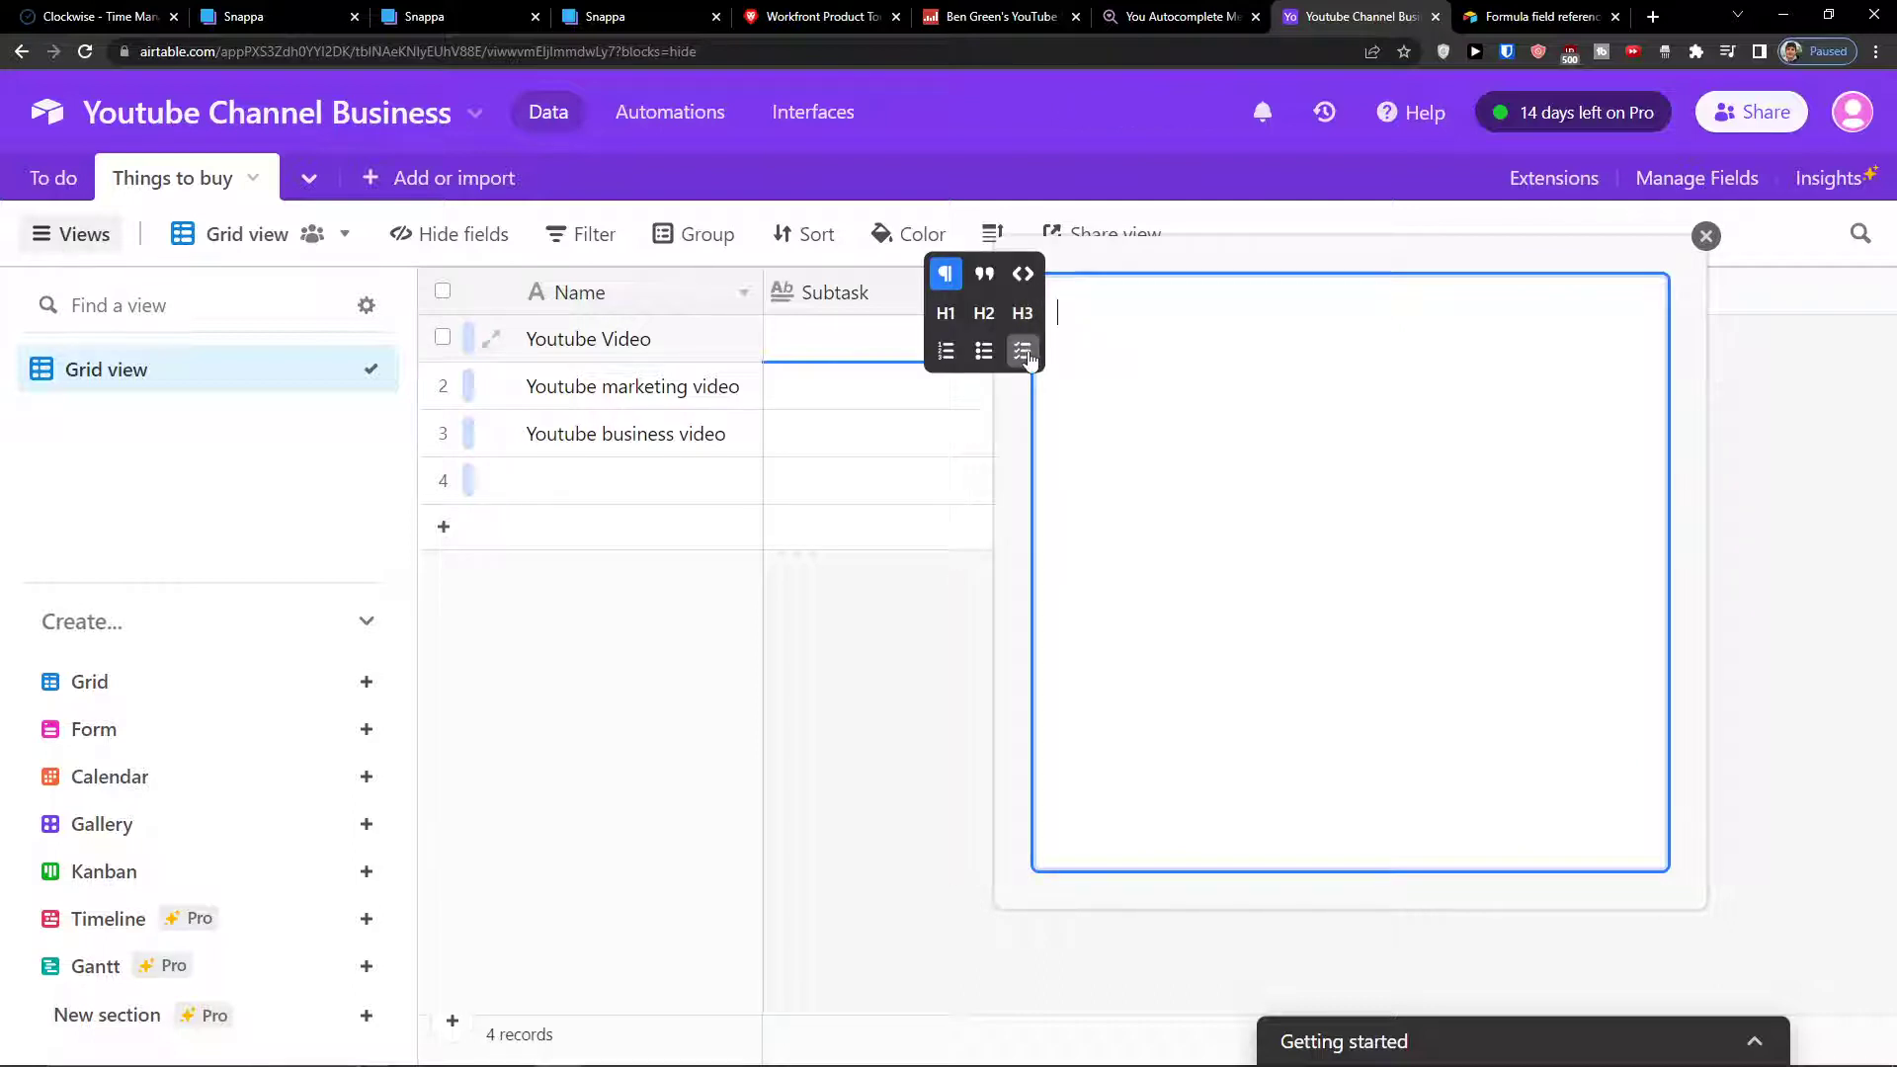
{"action": "left_click", "coordinate": [1021, 351]}
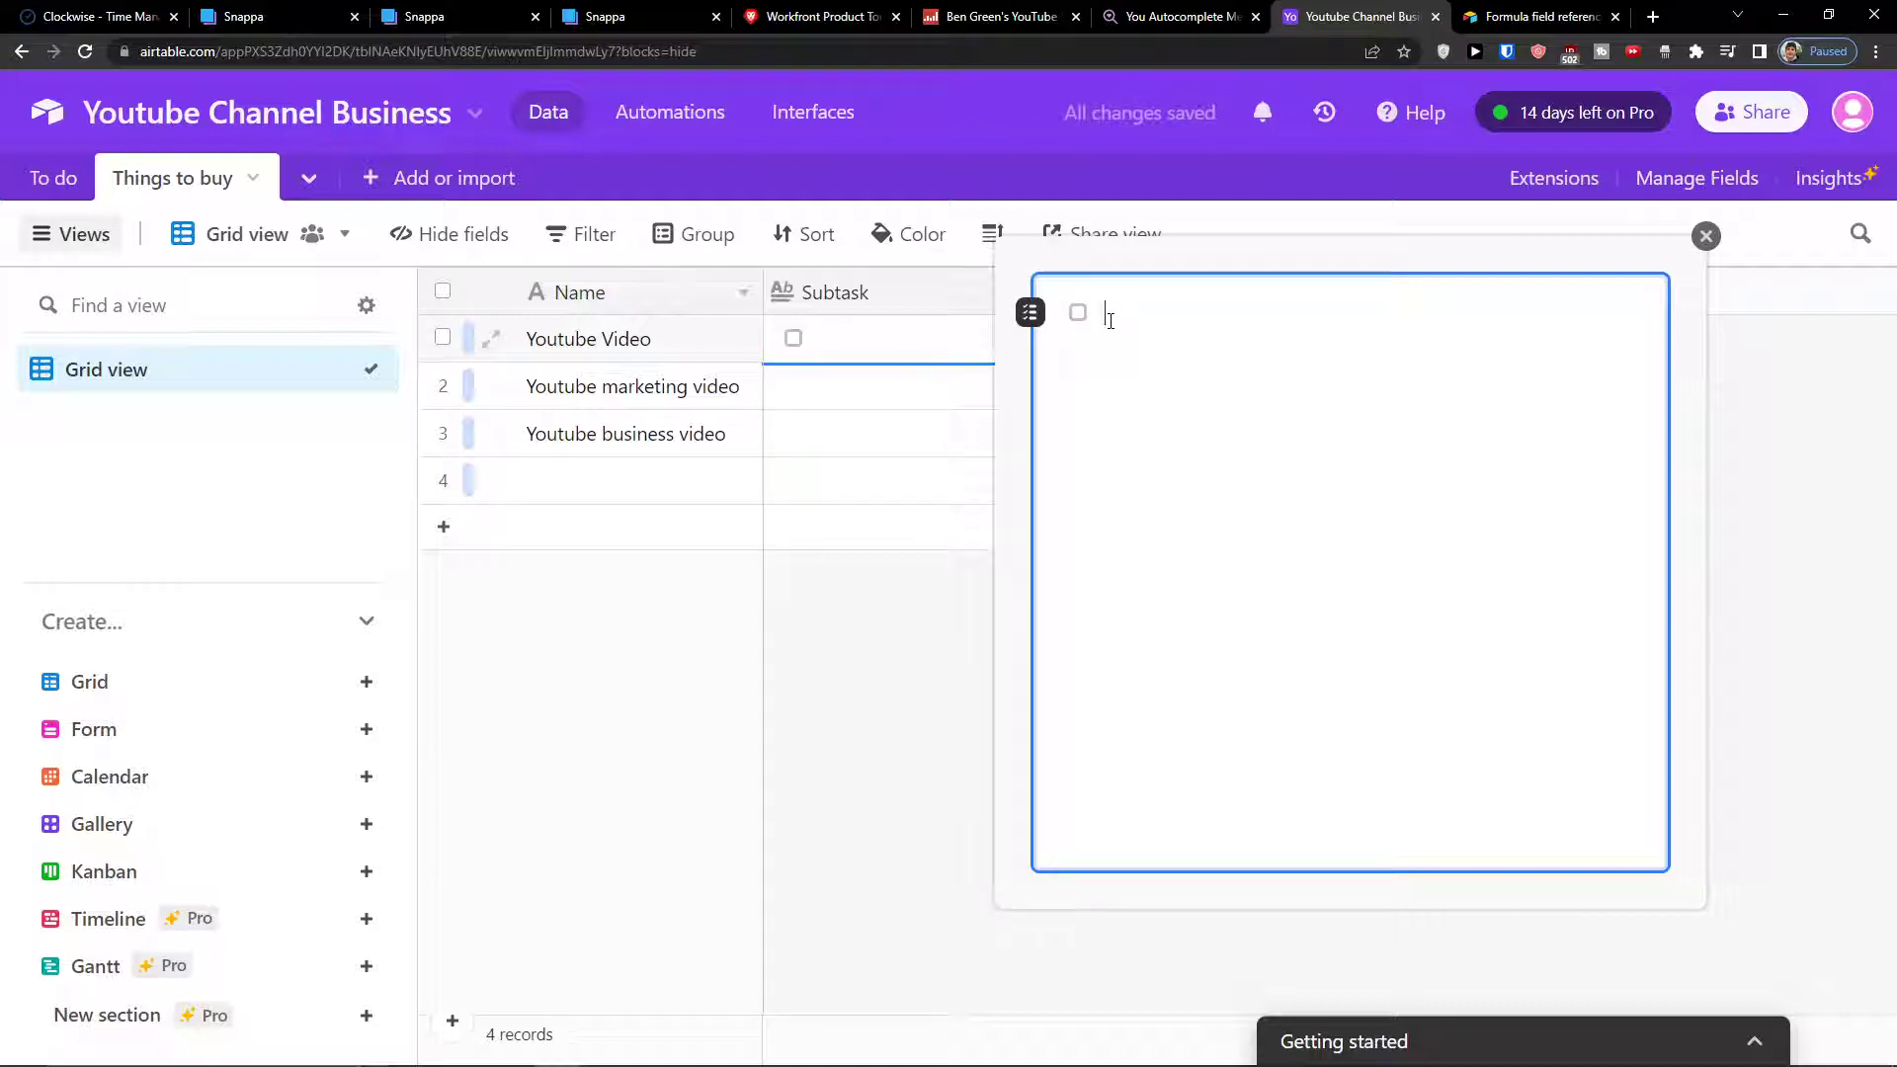
- Add checklist items 'Youtube thumbnail' and 'Youtube Description', then close the editor
{"action": "type", "text": "Youtube th"}
{"action": "type", "text": "umb"}
{"action": "key", "text": "BackSpace"}
{"action": "type", "text": "mbnail"}
{"action": "key", "text": "Return"}
{"action": "type", "text": "Youtube De"}
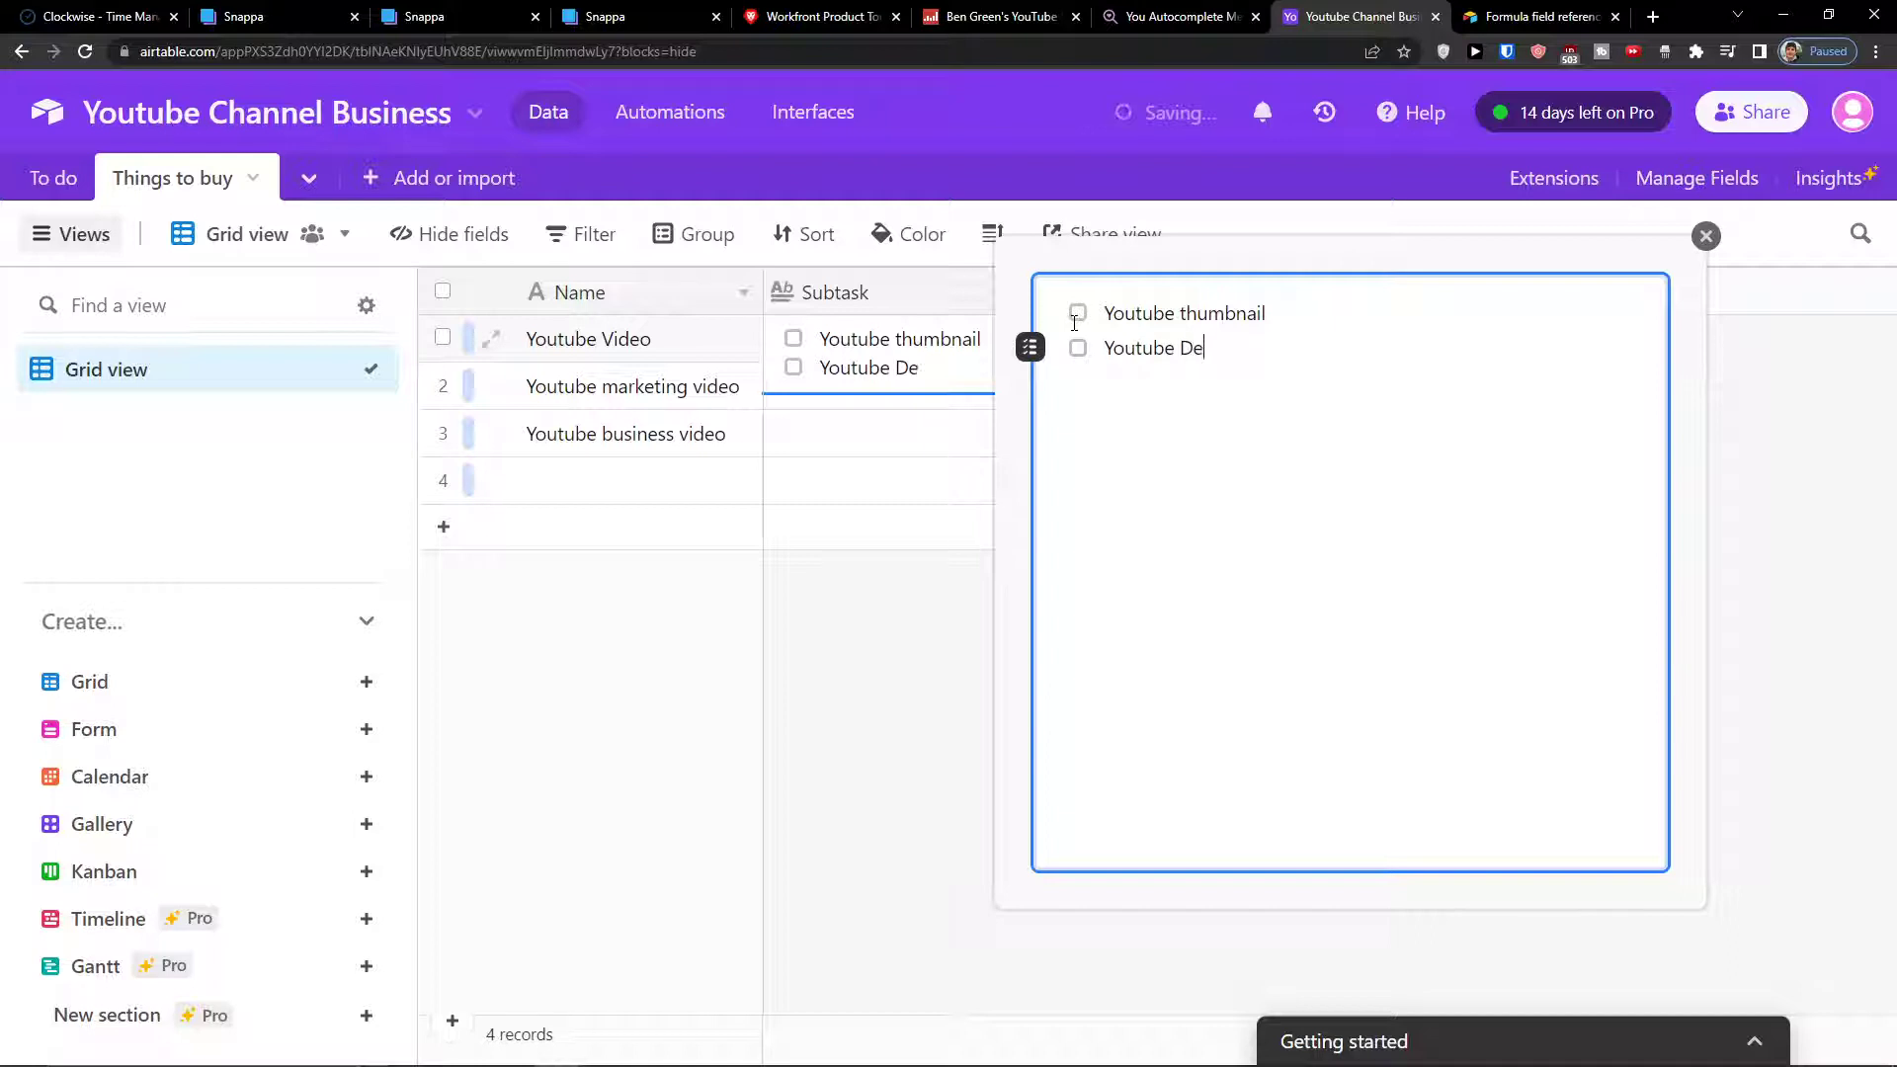
{"action": "type", "text": "scription"}
{"action": "key", "text": "Return"}
{"action": "key", "text": "Return"}
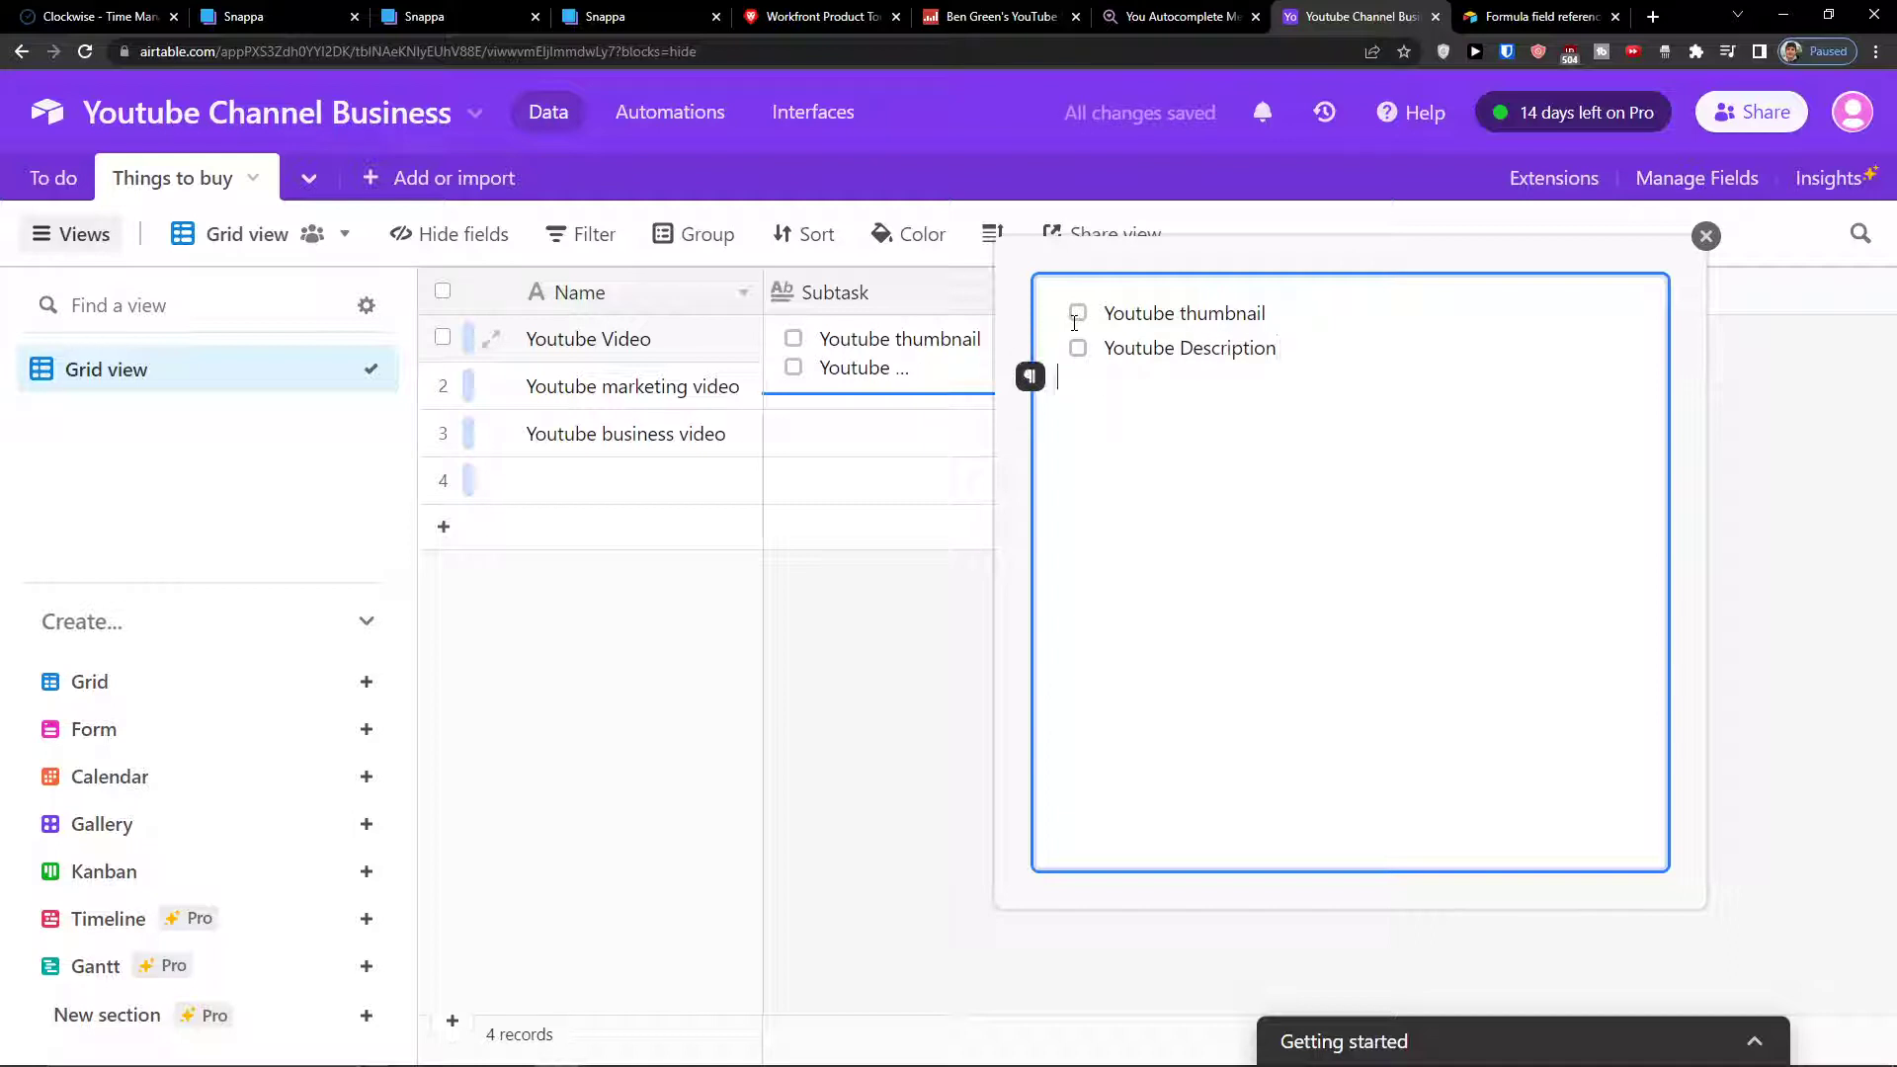
{"action": "left_click", "coordinate": [787, 766]}
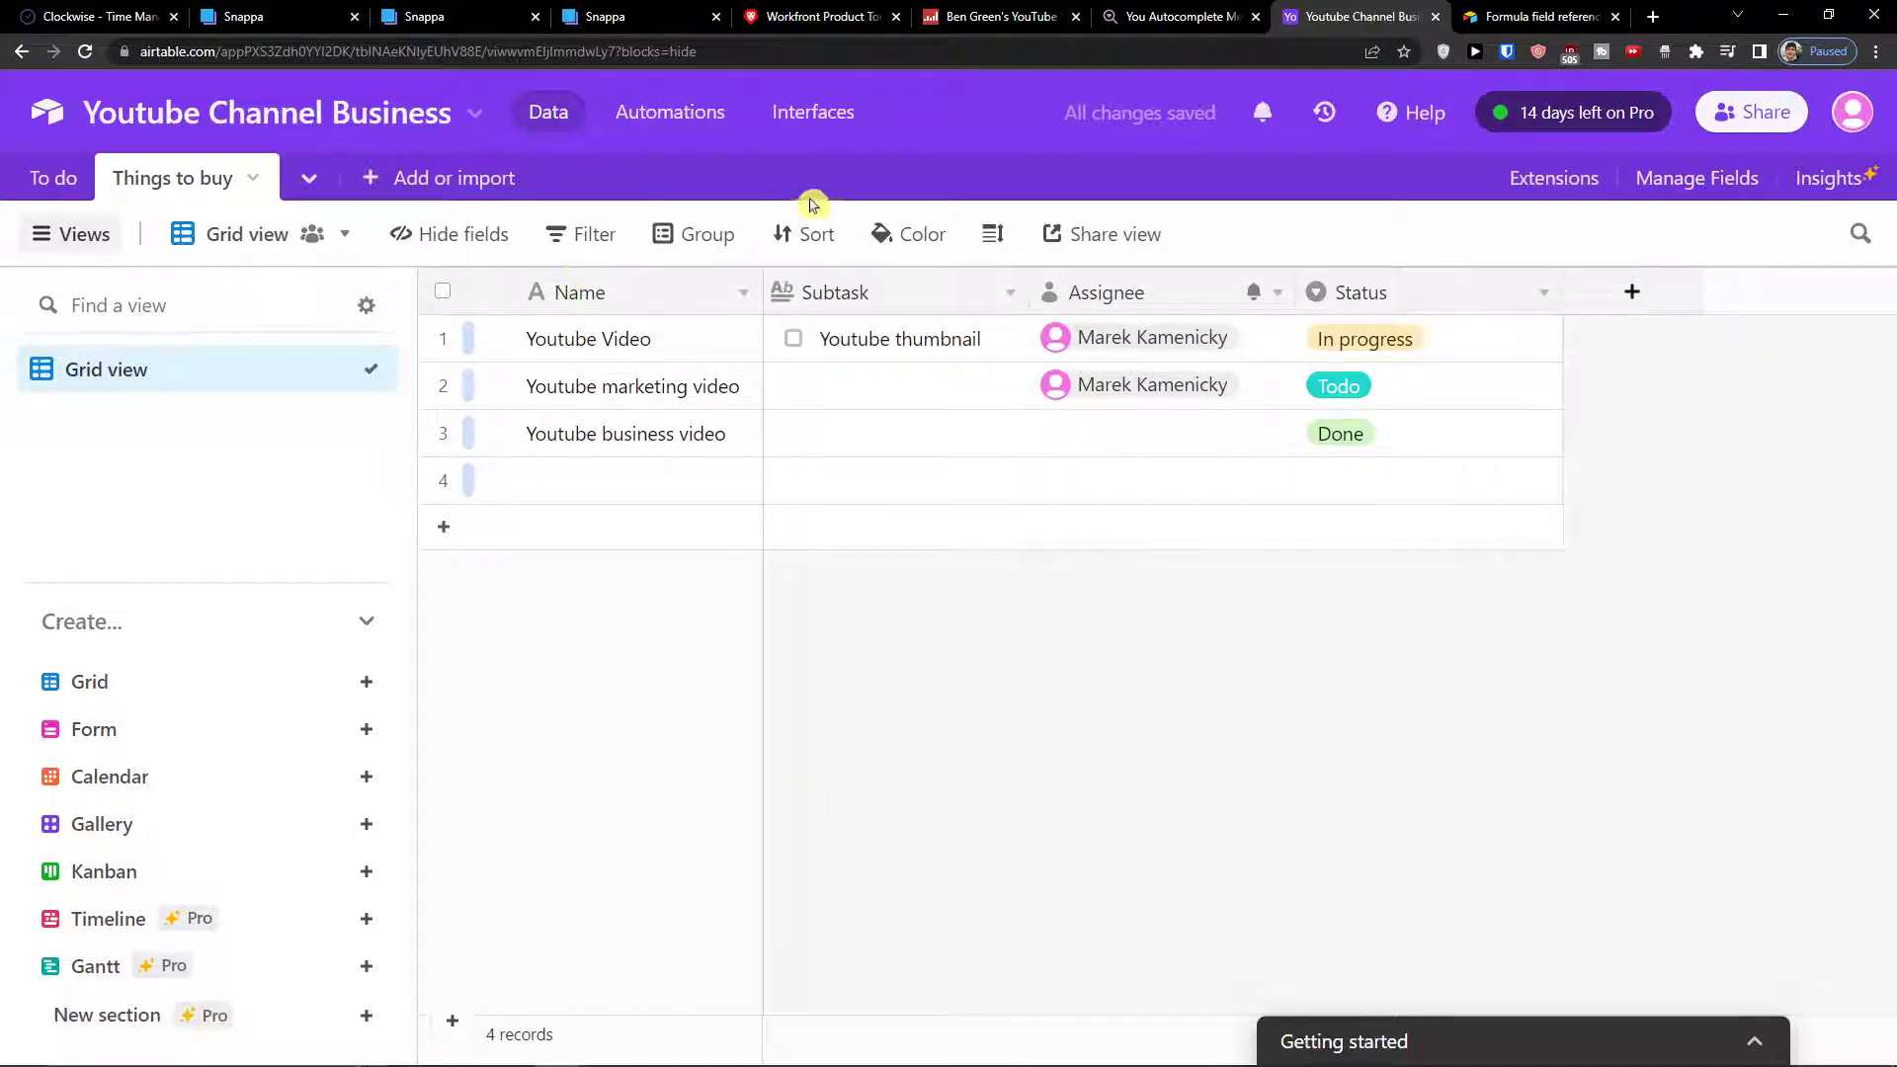
{"action": "left_click", "coordinate": [990, 235]}
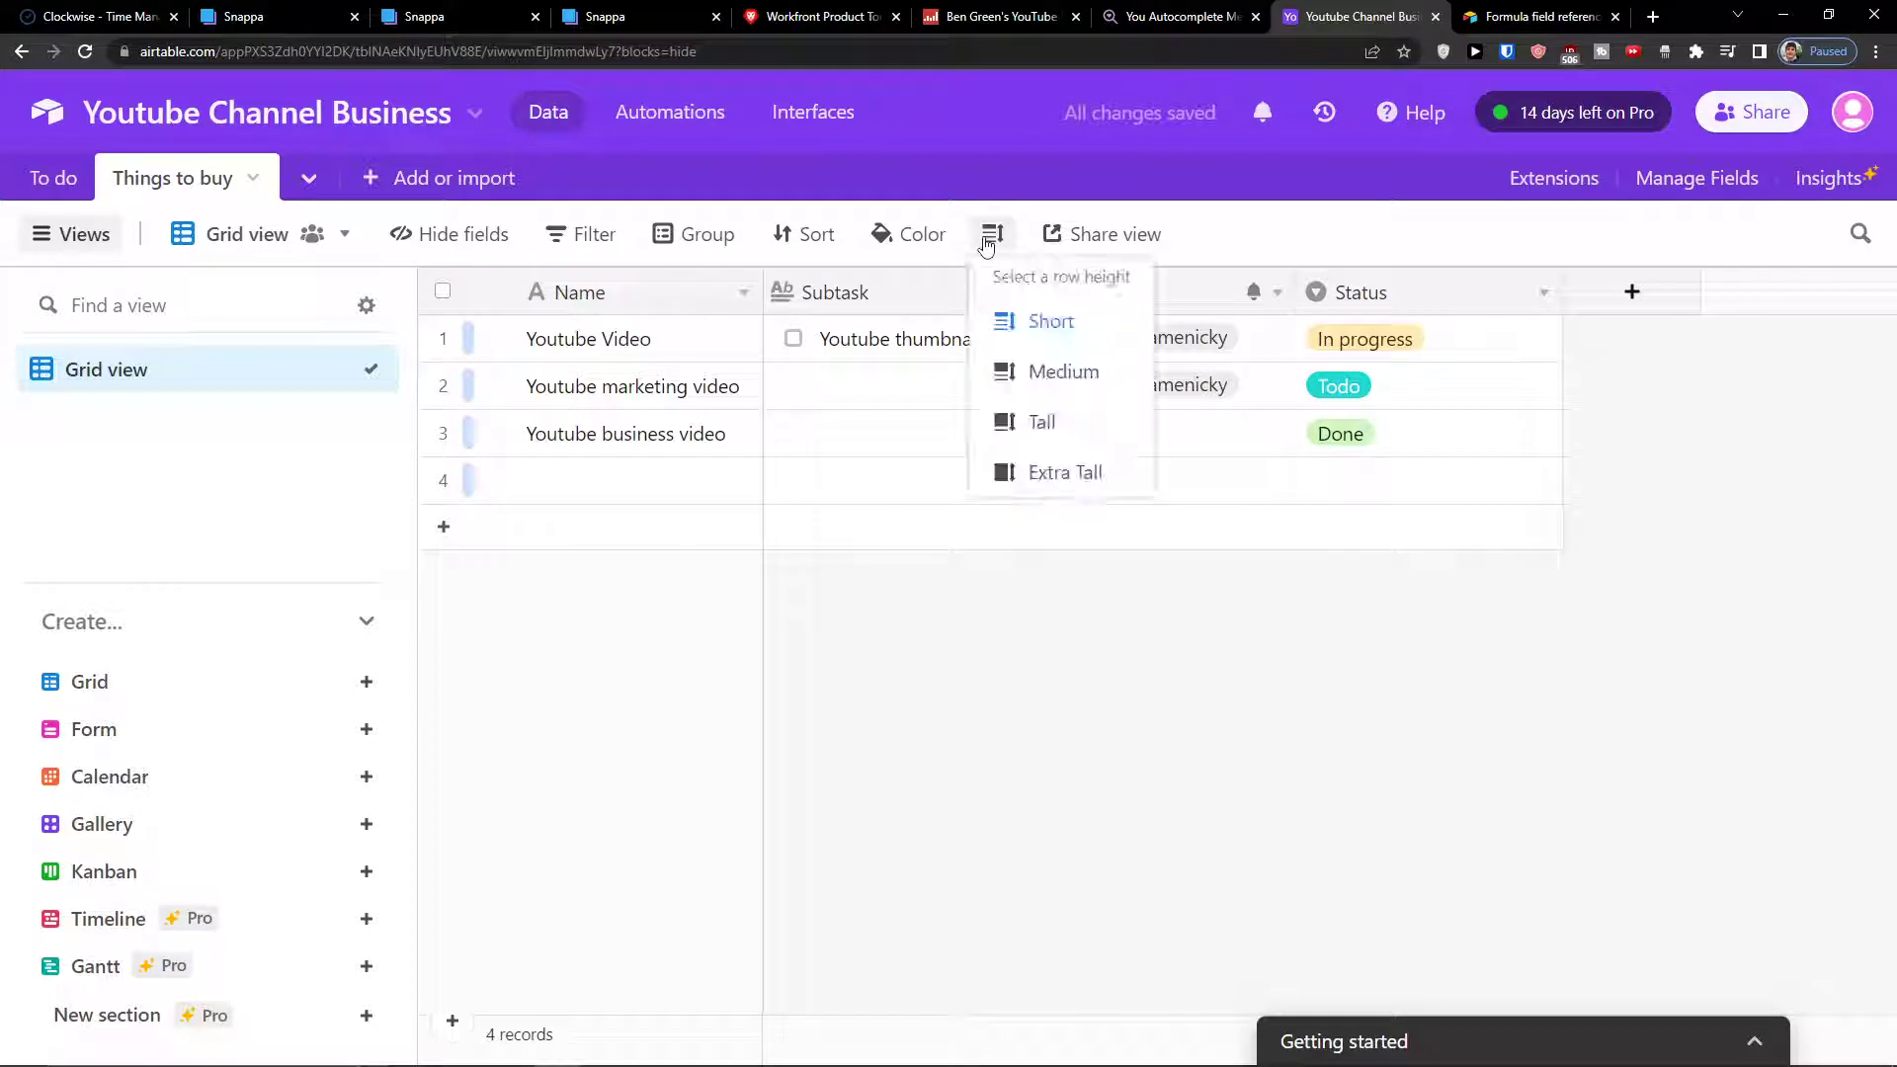
- Set grid rows to Medium height and open the Youtube Video record in expanded view
{"action": "left_click", "coordinate": [1028, 372]}
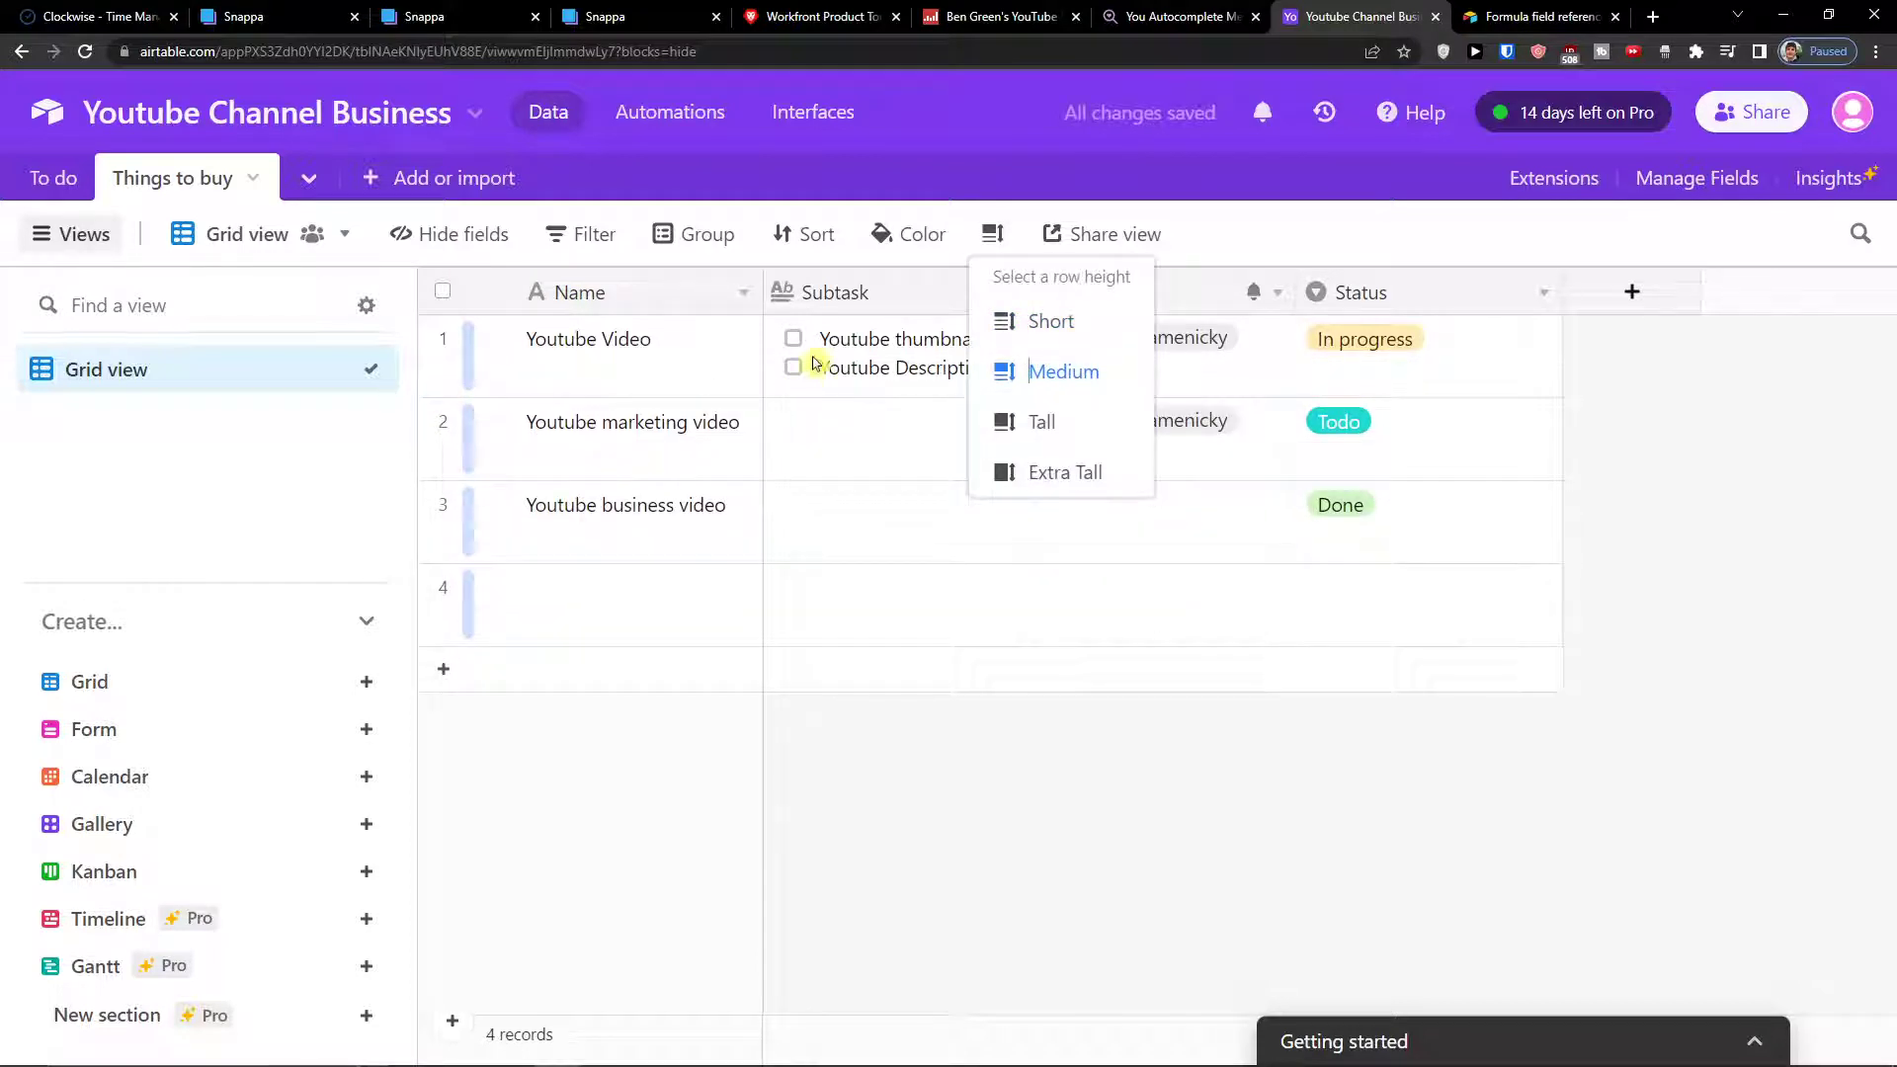
{"action": "left_click", "coordinate": [849, 612]}
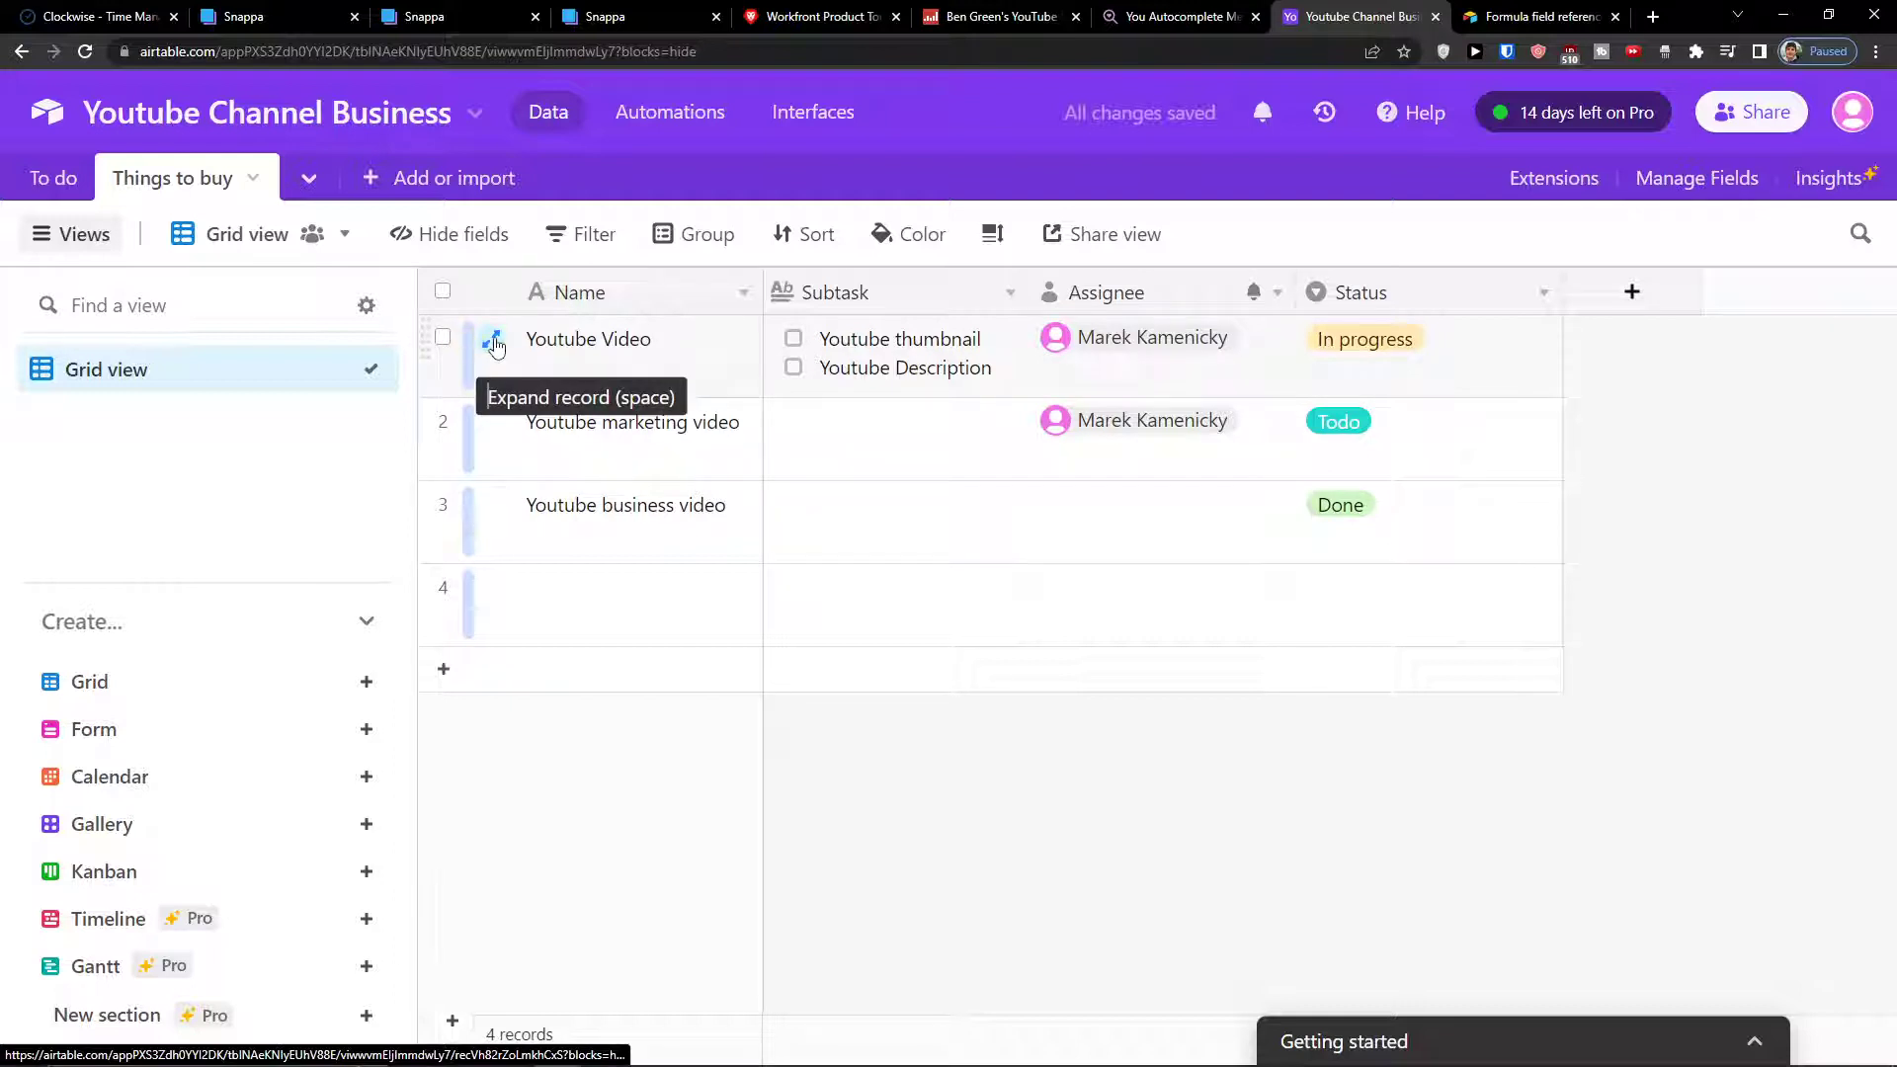
{"action": "left_click", "coordinate": [496, 346]}
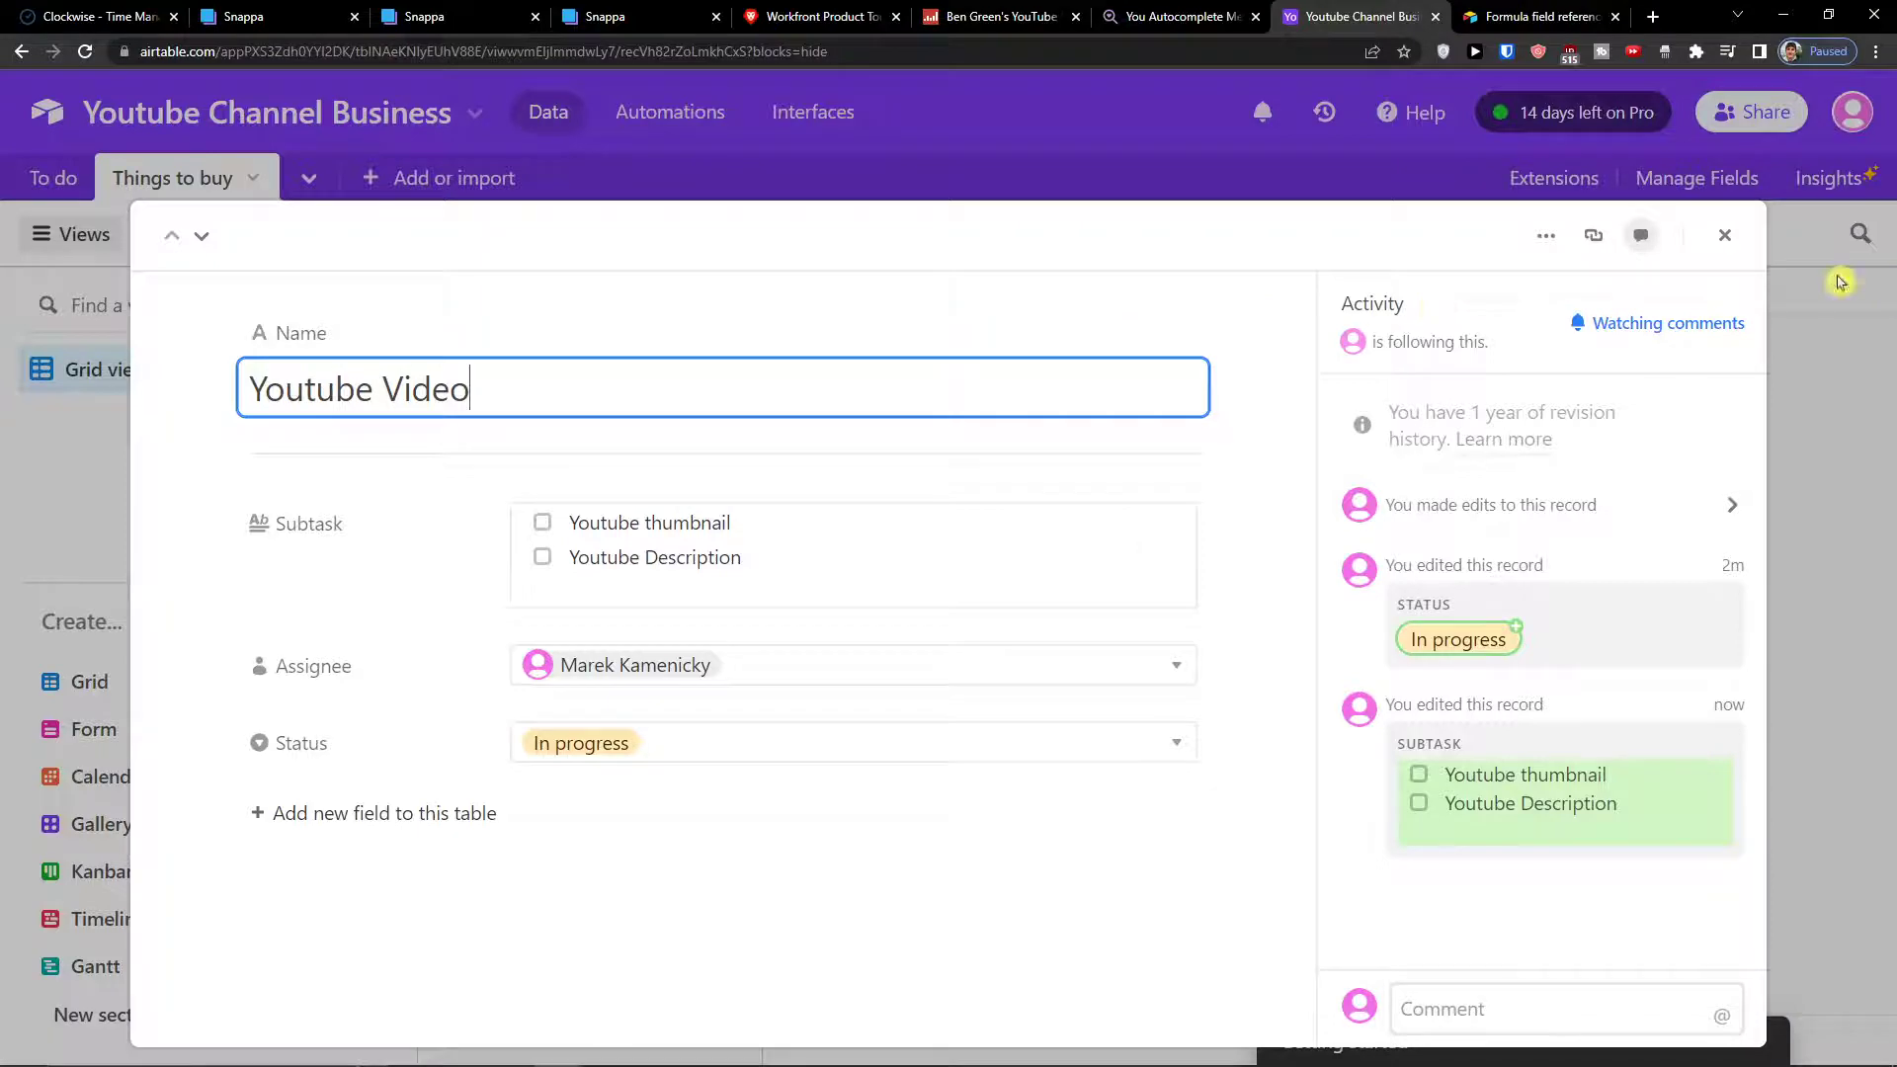
{"action": "left_click", "coordinate": [1724, 235]}
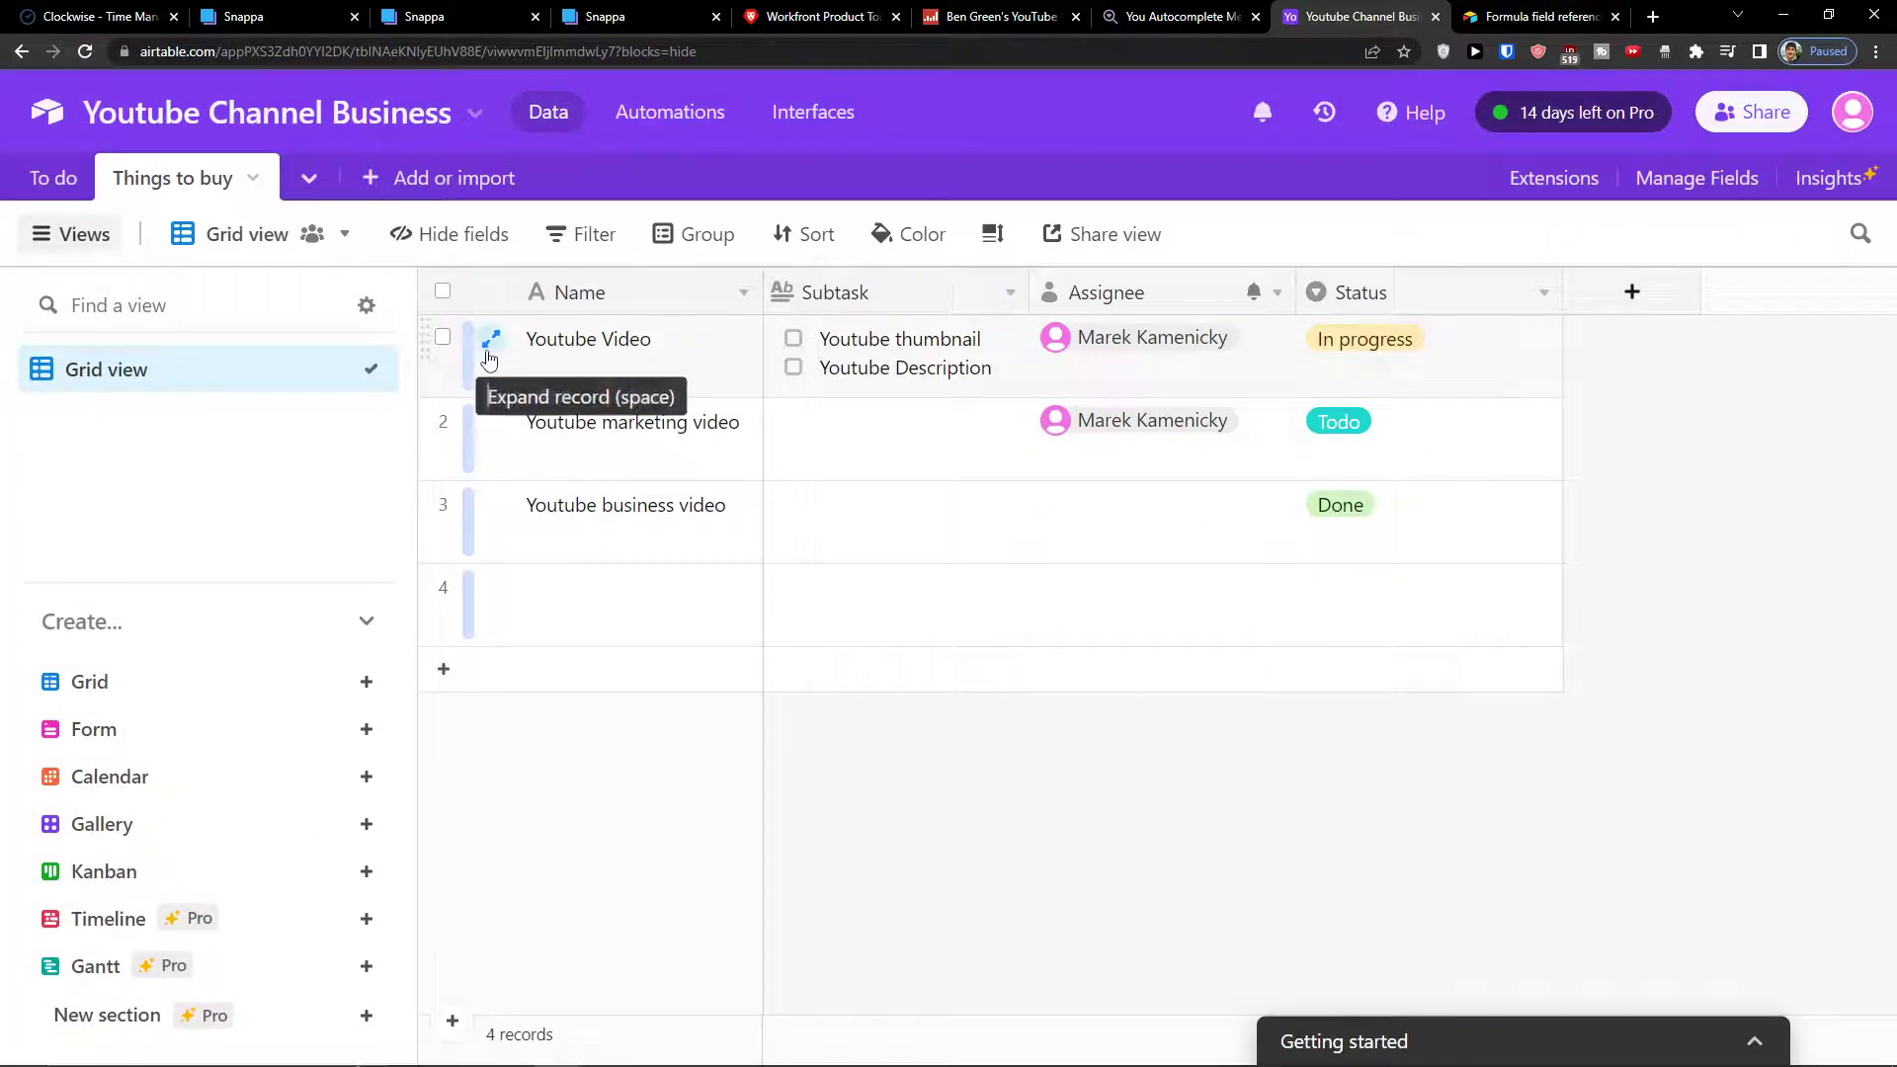
{"action": "left_click", "coordinate": [490, 341]}
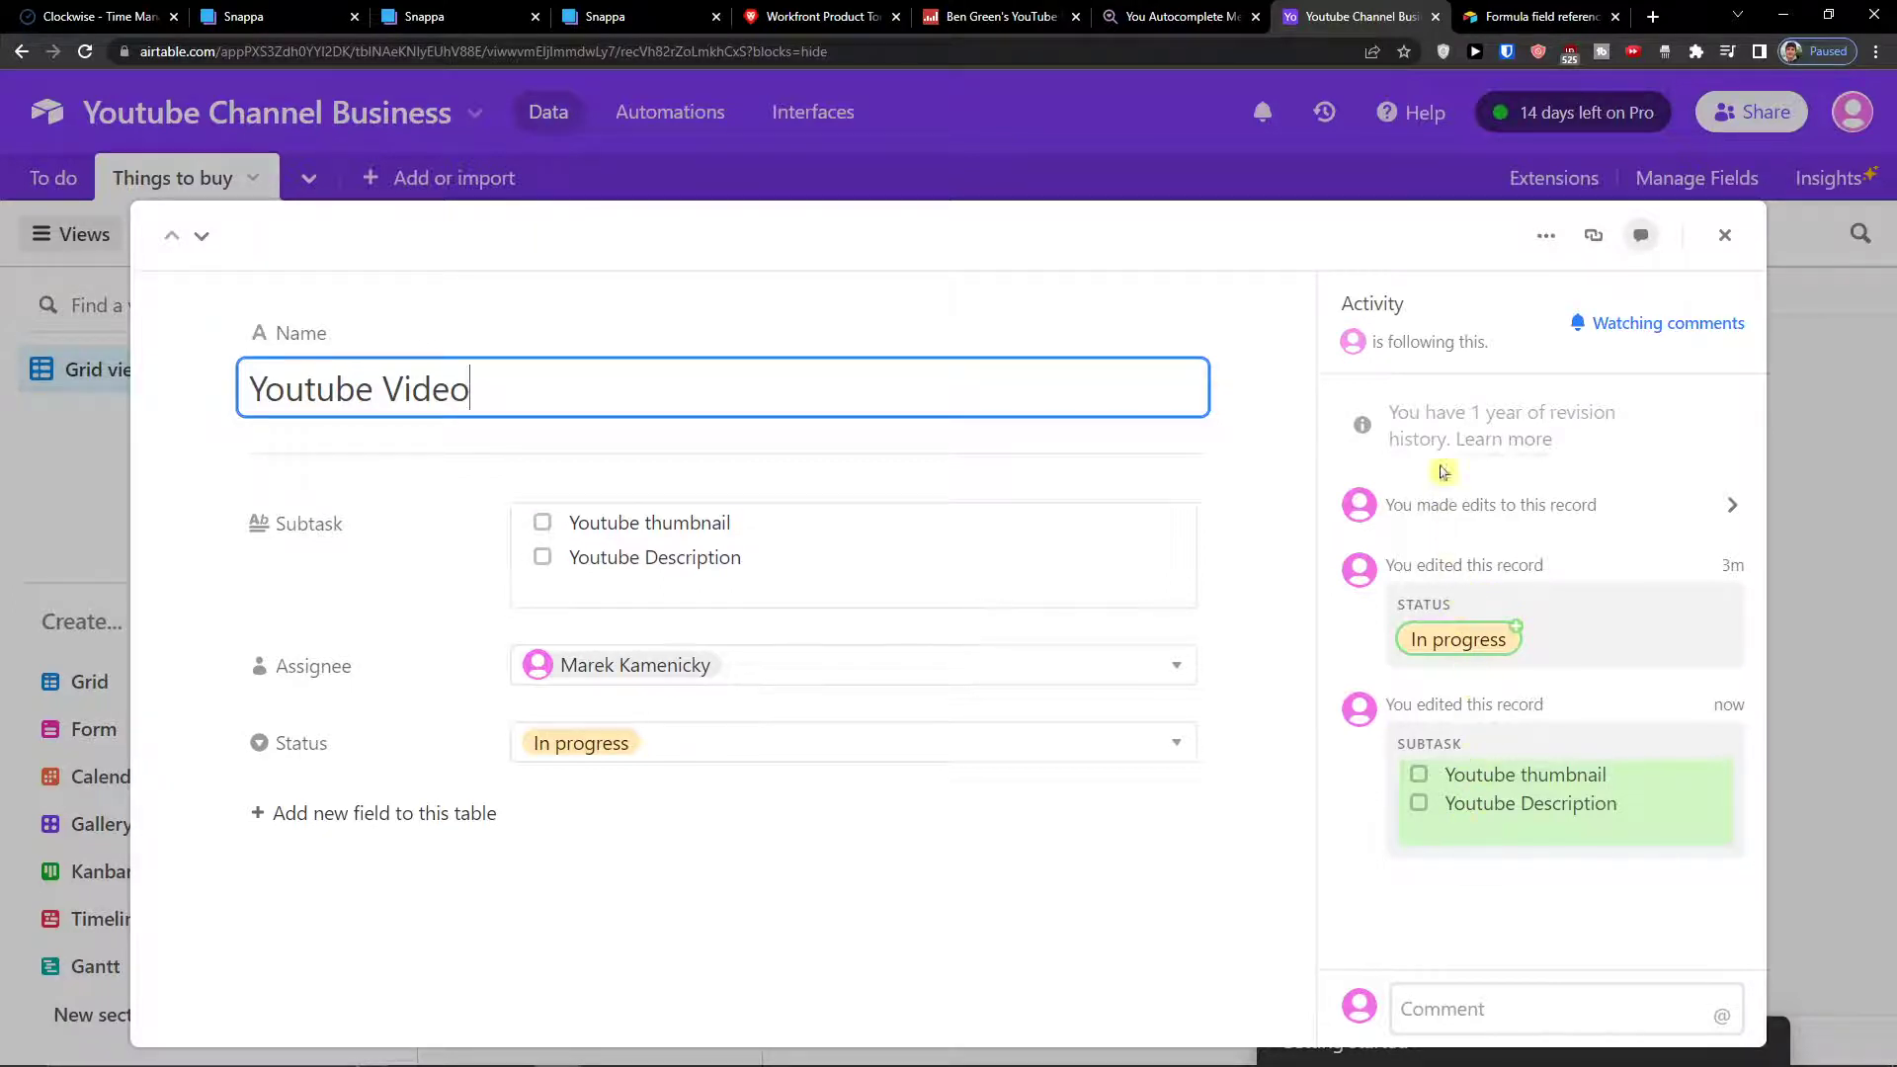
- Click into the comment box, then hide and reshow the record's activity panel
{"action": "left_click", "coordinate": [1457, 1003]}
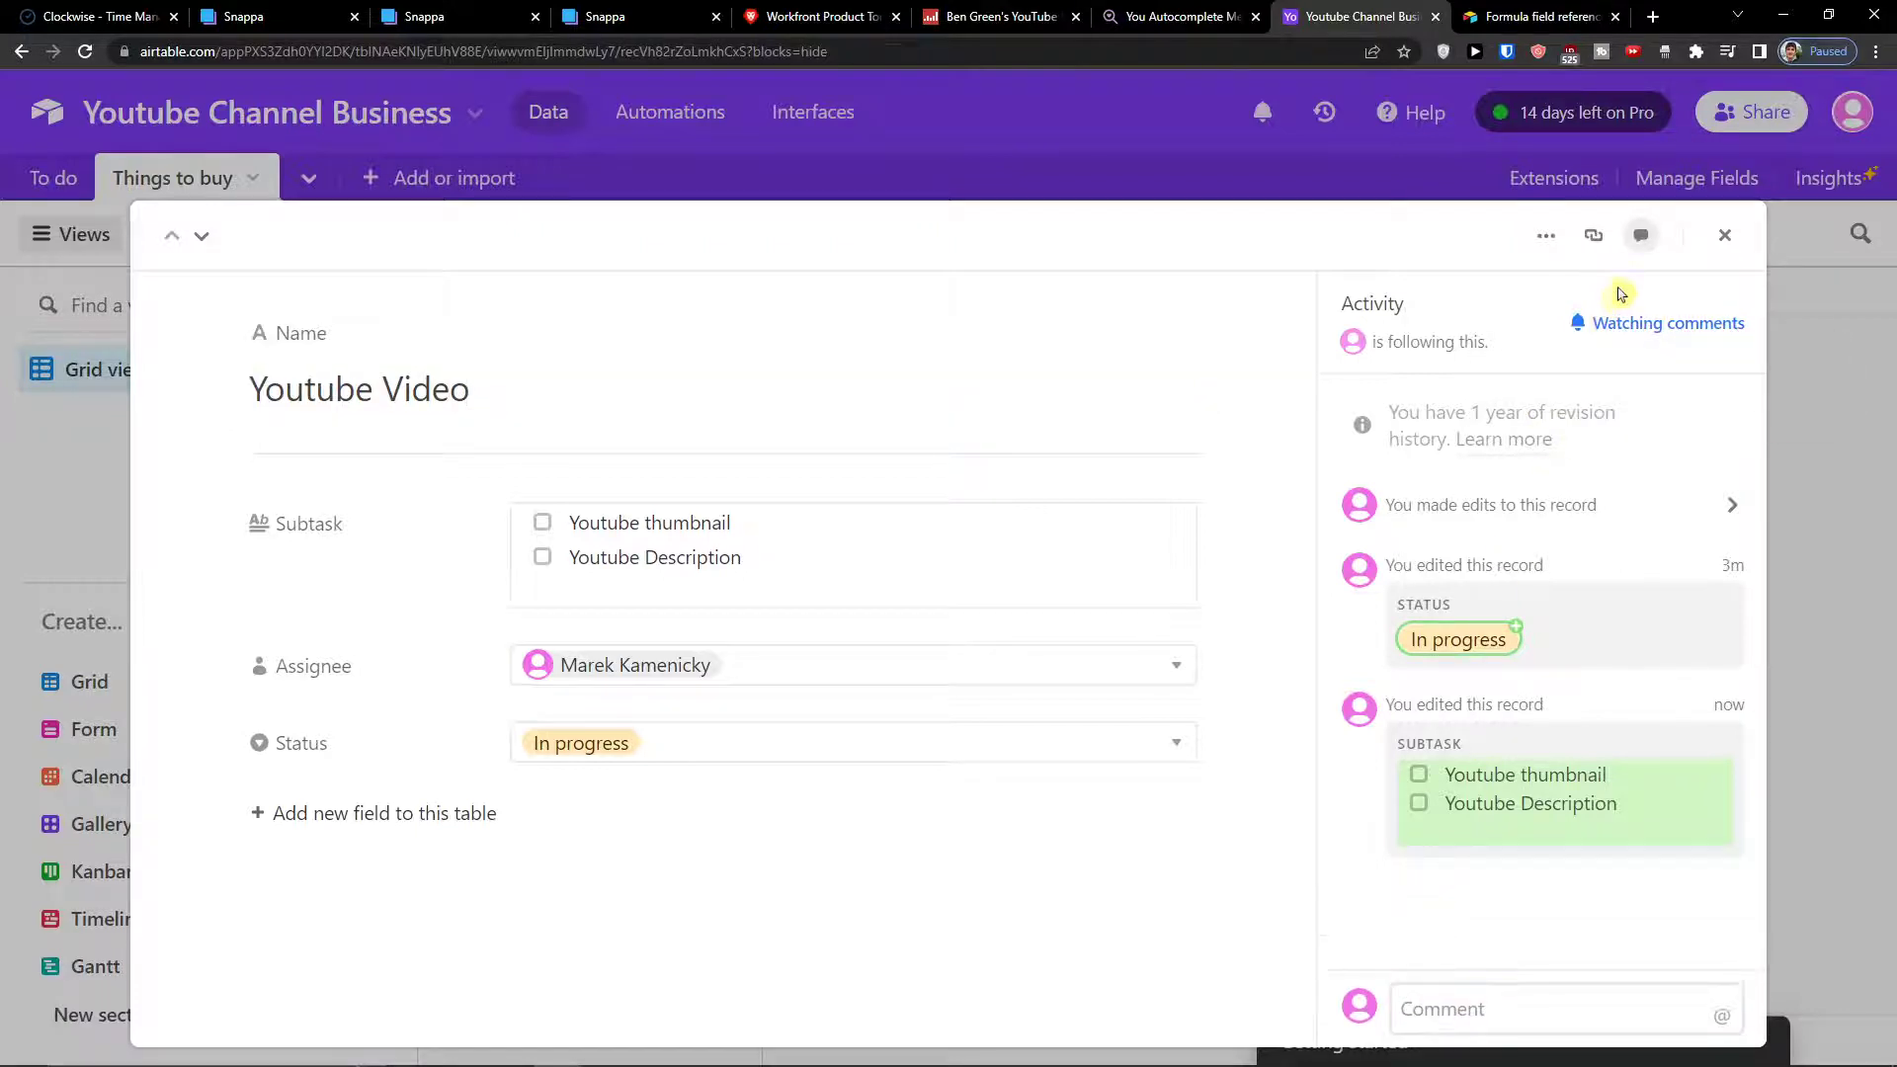
{"action": "left_click", "coordinate": [1636, 237]}
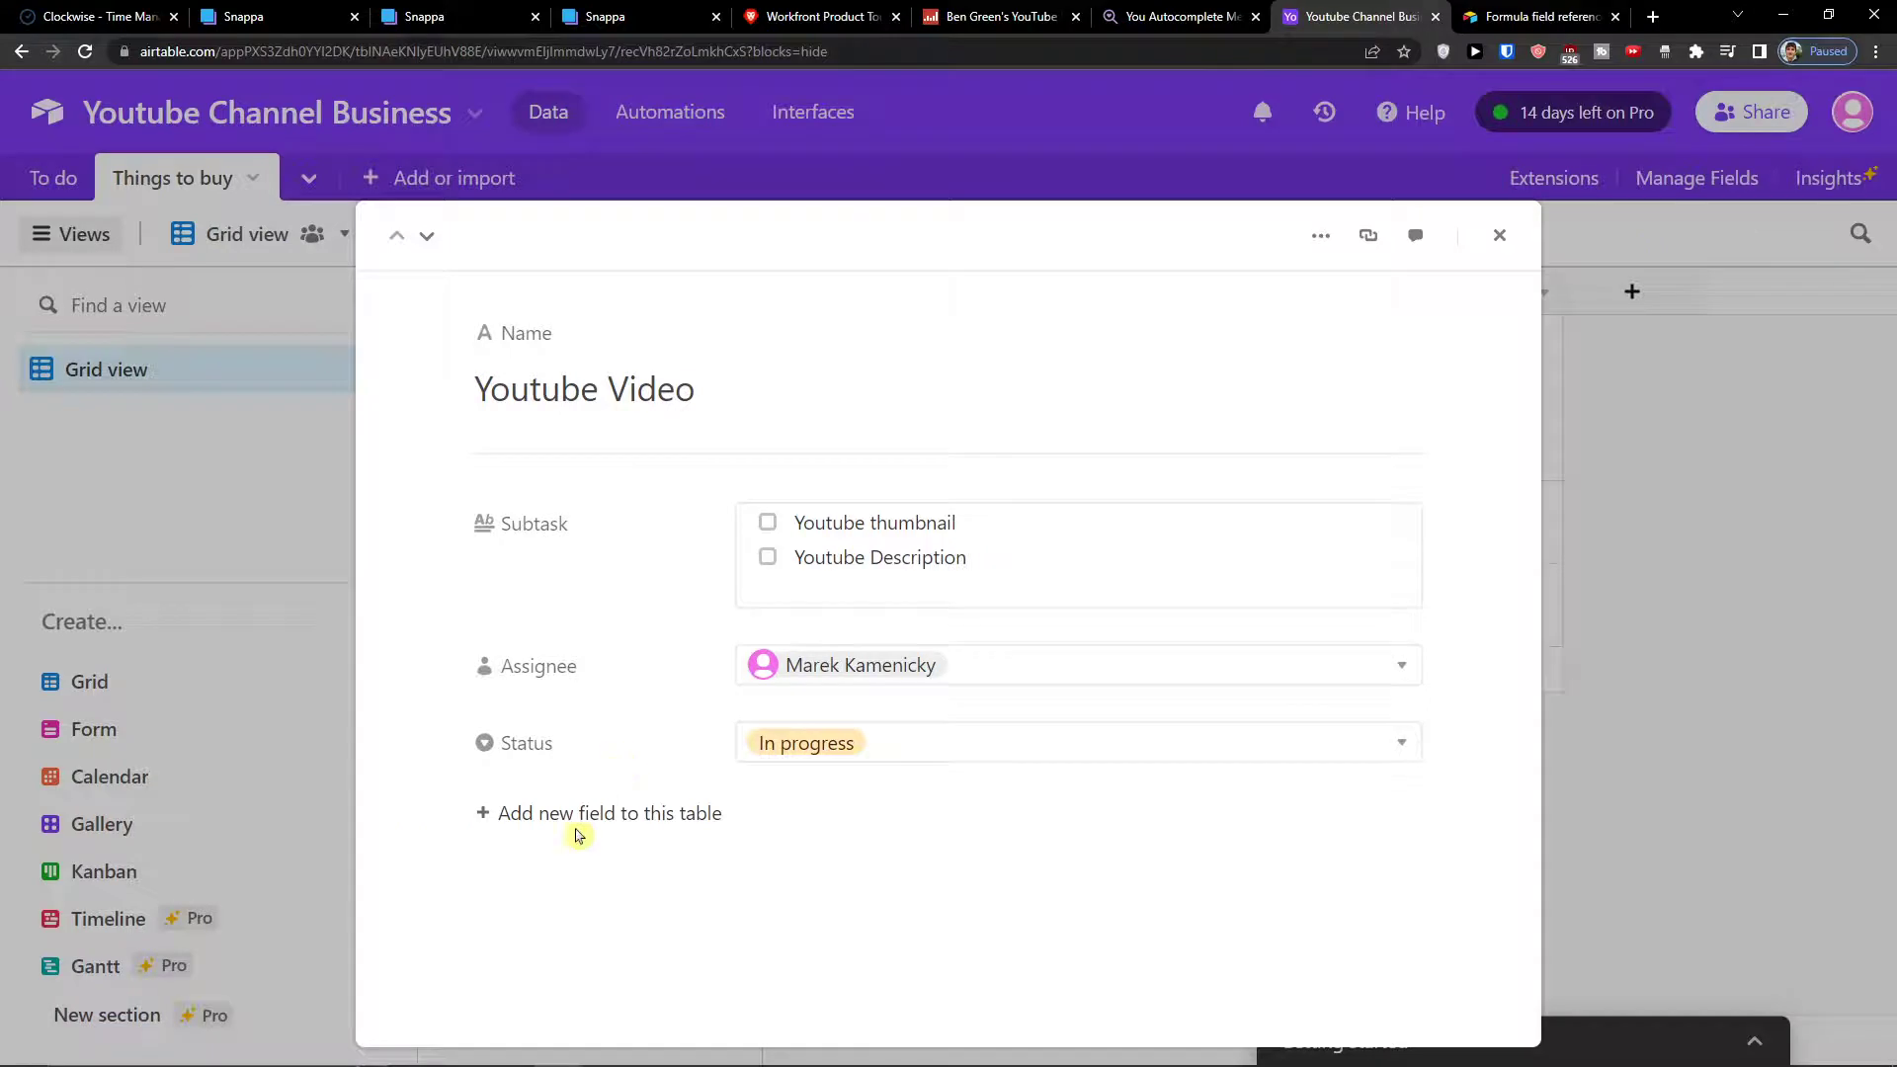
{"action": "left_click", "coordinate": [1415, 237]}
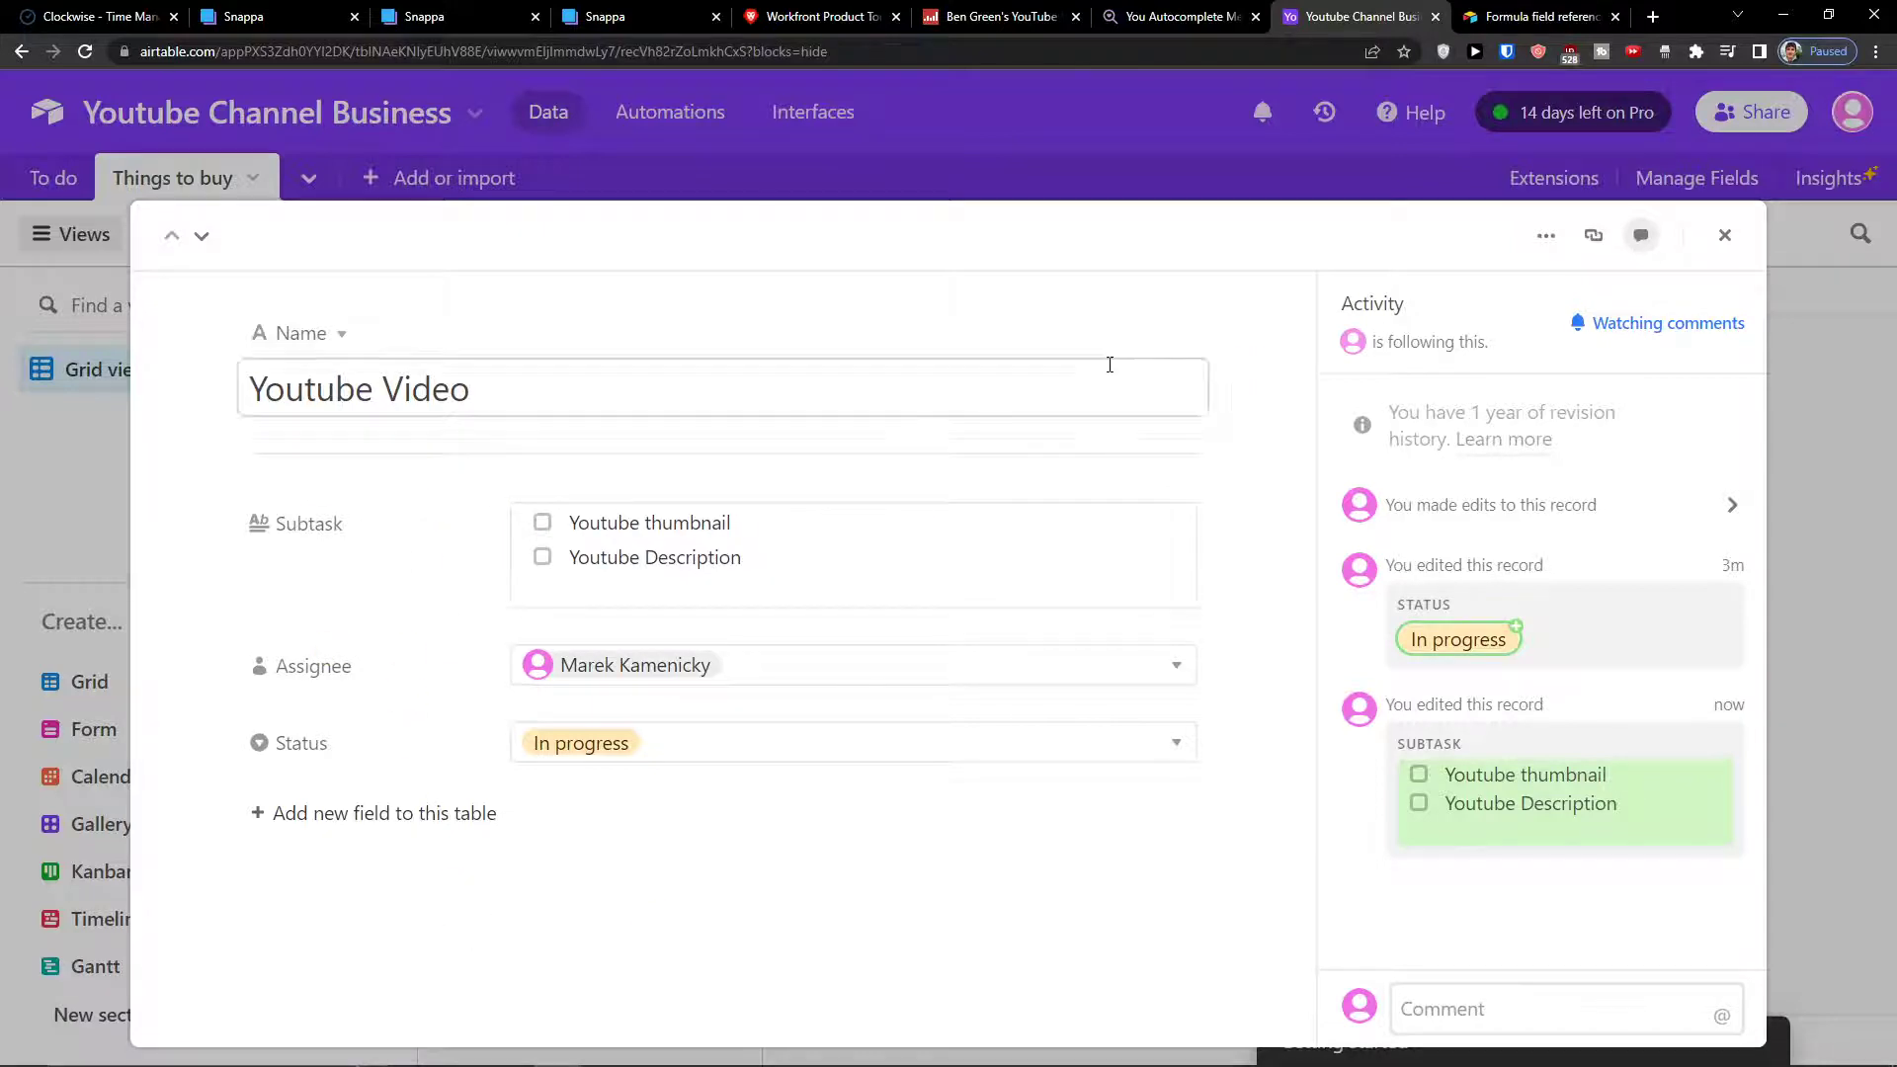
{"action": "left_click", "coordinate": [1547, 237]}
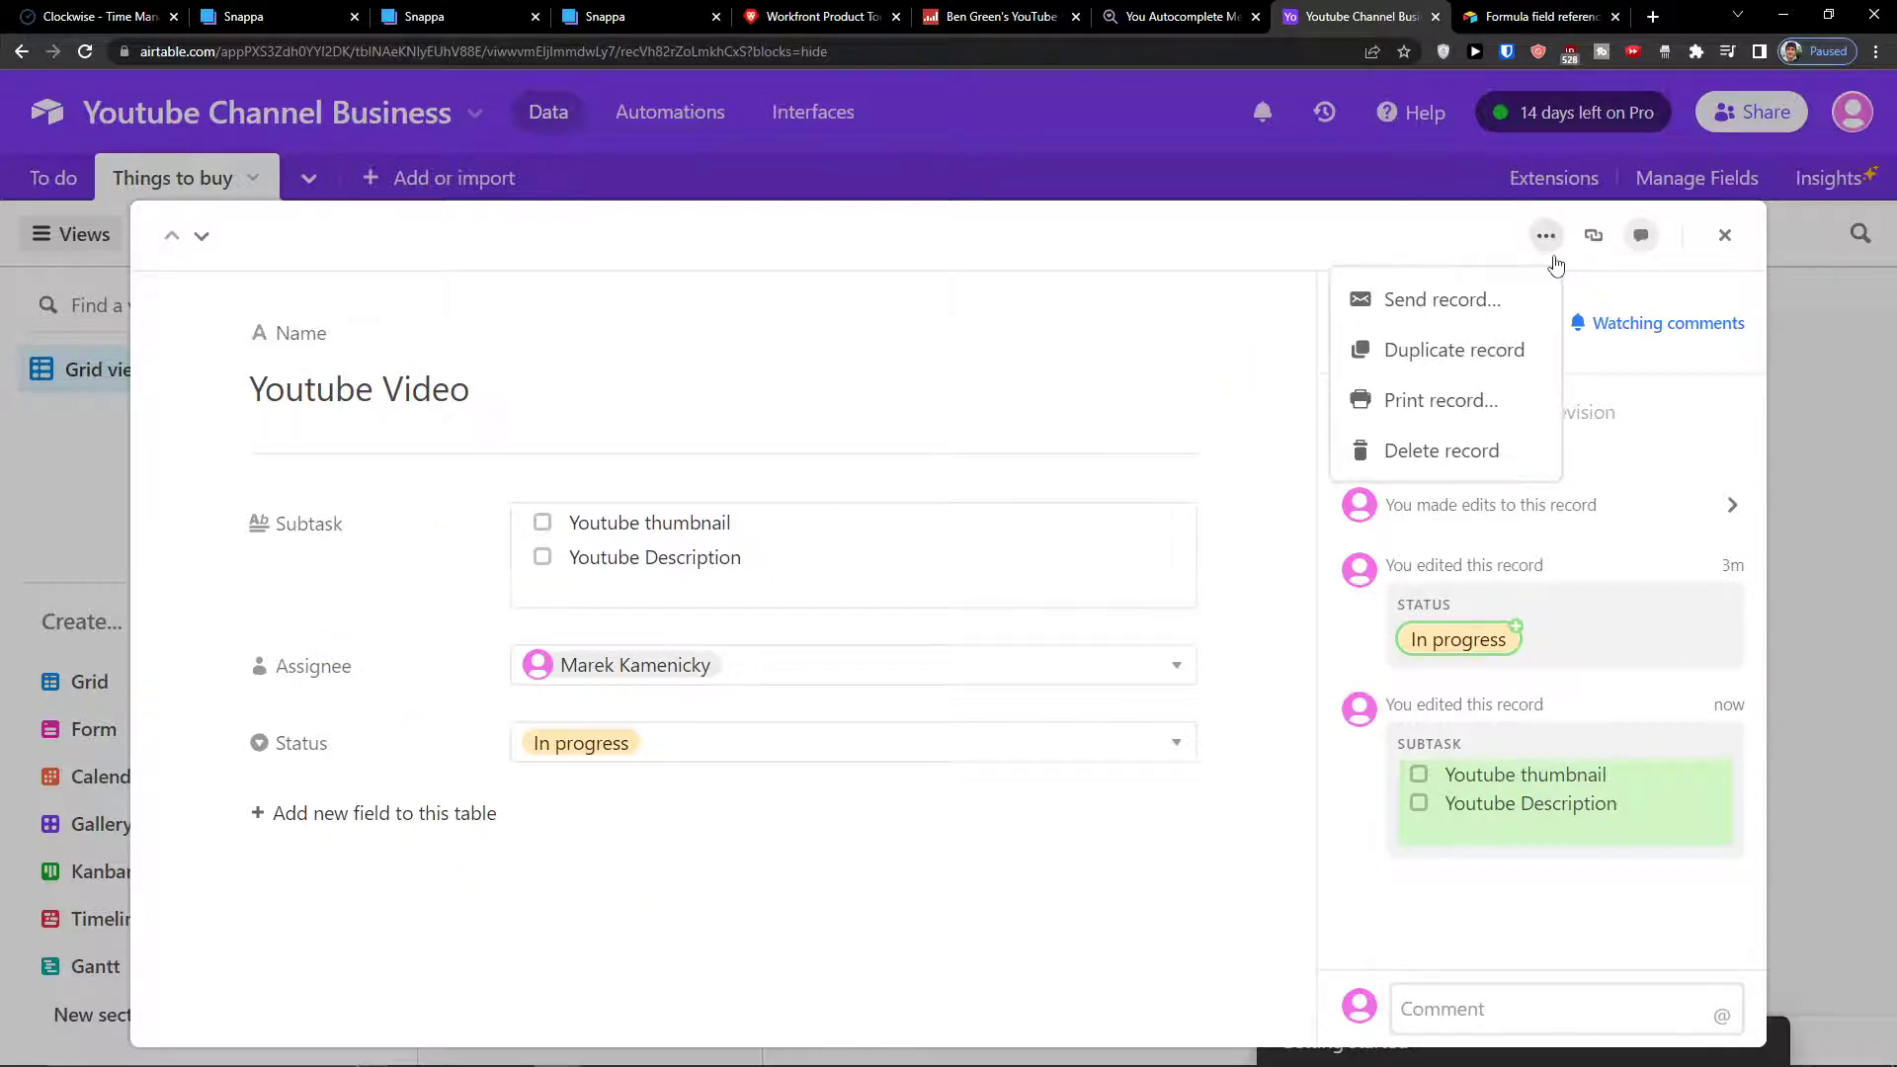
- Start sending the Youtube Video record by e-mail, then cancel it
{"action": "left_click", "coordinate": [1443, 300]}
{"action": "scroll", "coordinate": [791, 665], "scroll_direction": "down", "scroll_amount": 5}
{"action": "scroll", "coordinate": [791, 665], "scroll_direction": "up", "scroll_amount": 4}
{"action": "scroll", "coordinate": [790, 665], "scroll_direction": "down", "scroll_amount": 5}
{"action": "scroll", "coordinate": [790, 665], "scroll_direction": "up", "scroll_amount": 6}
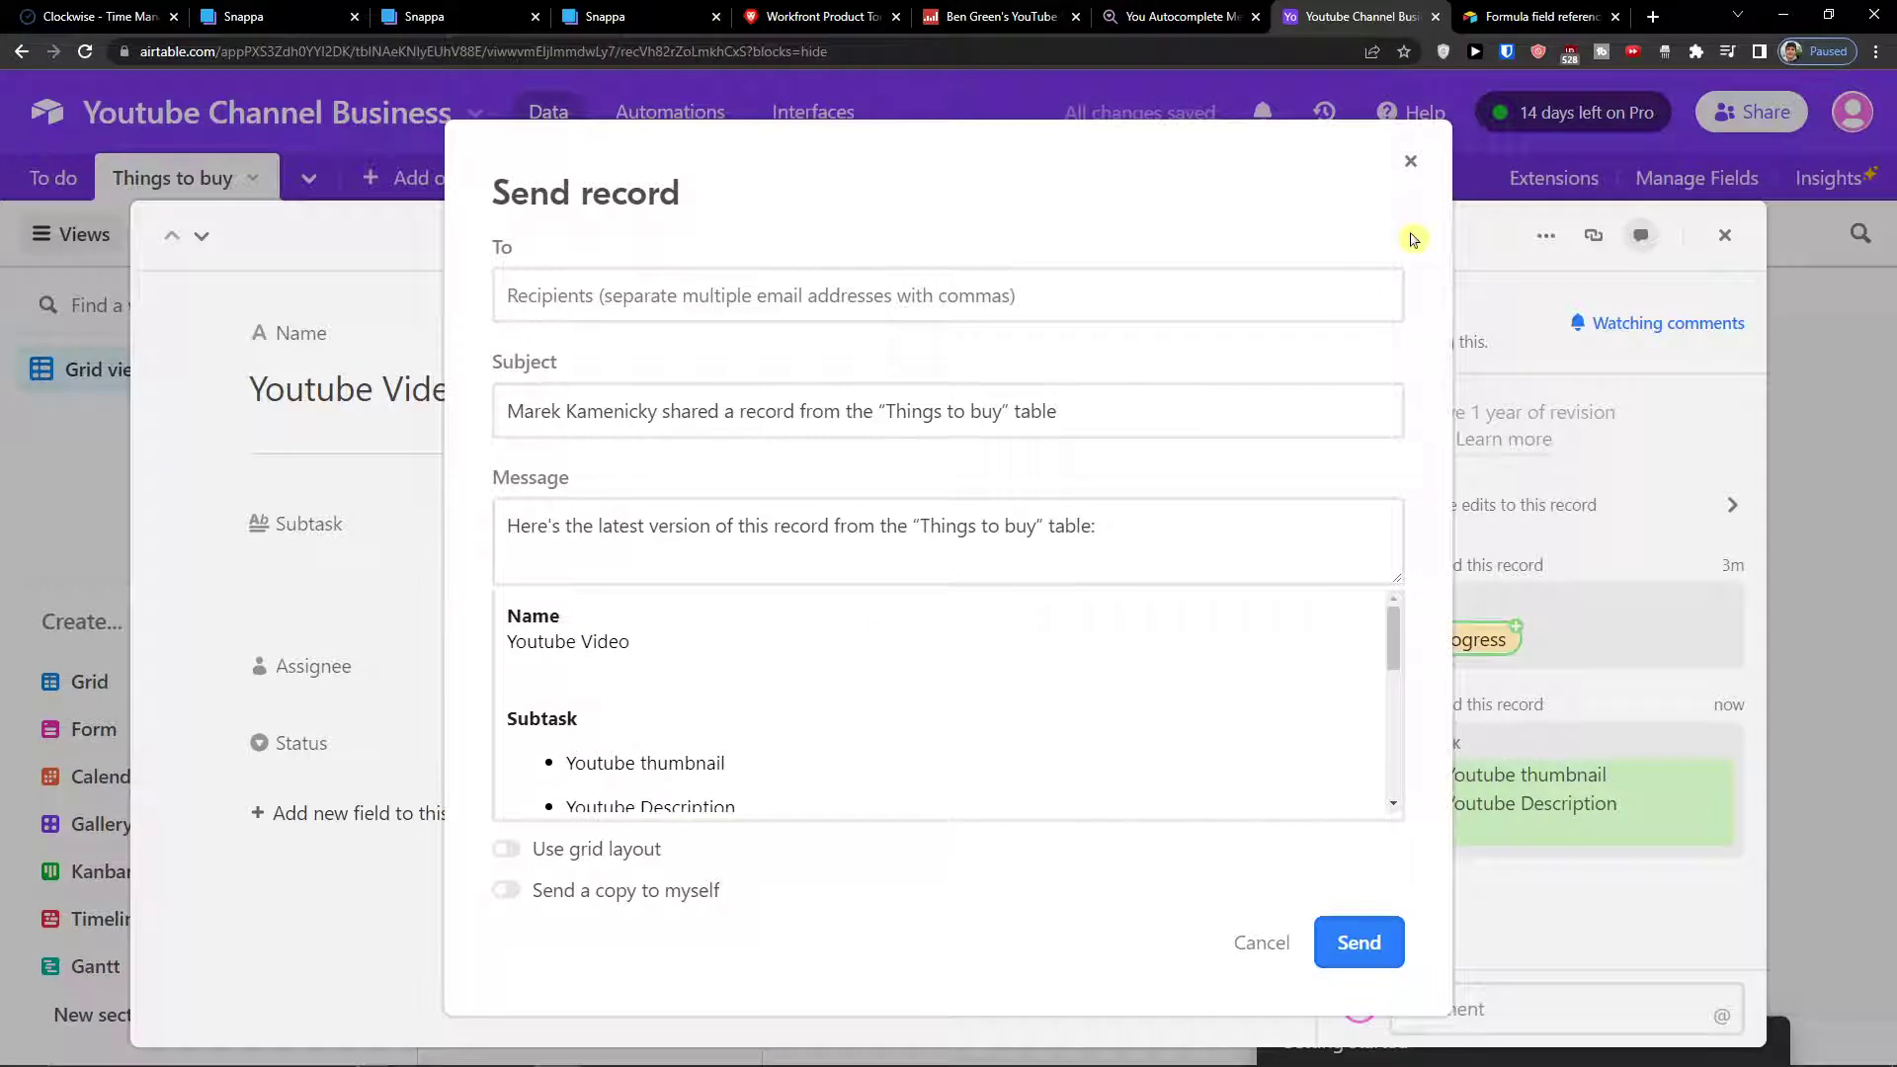
{"action": "left_click", "coordinate": [1410, 161]}
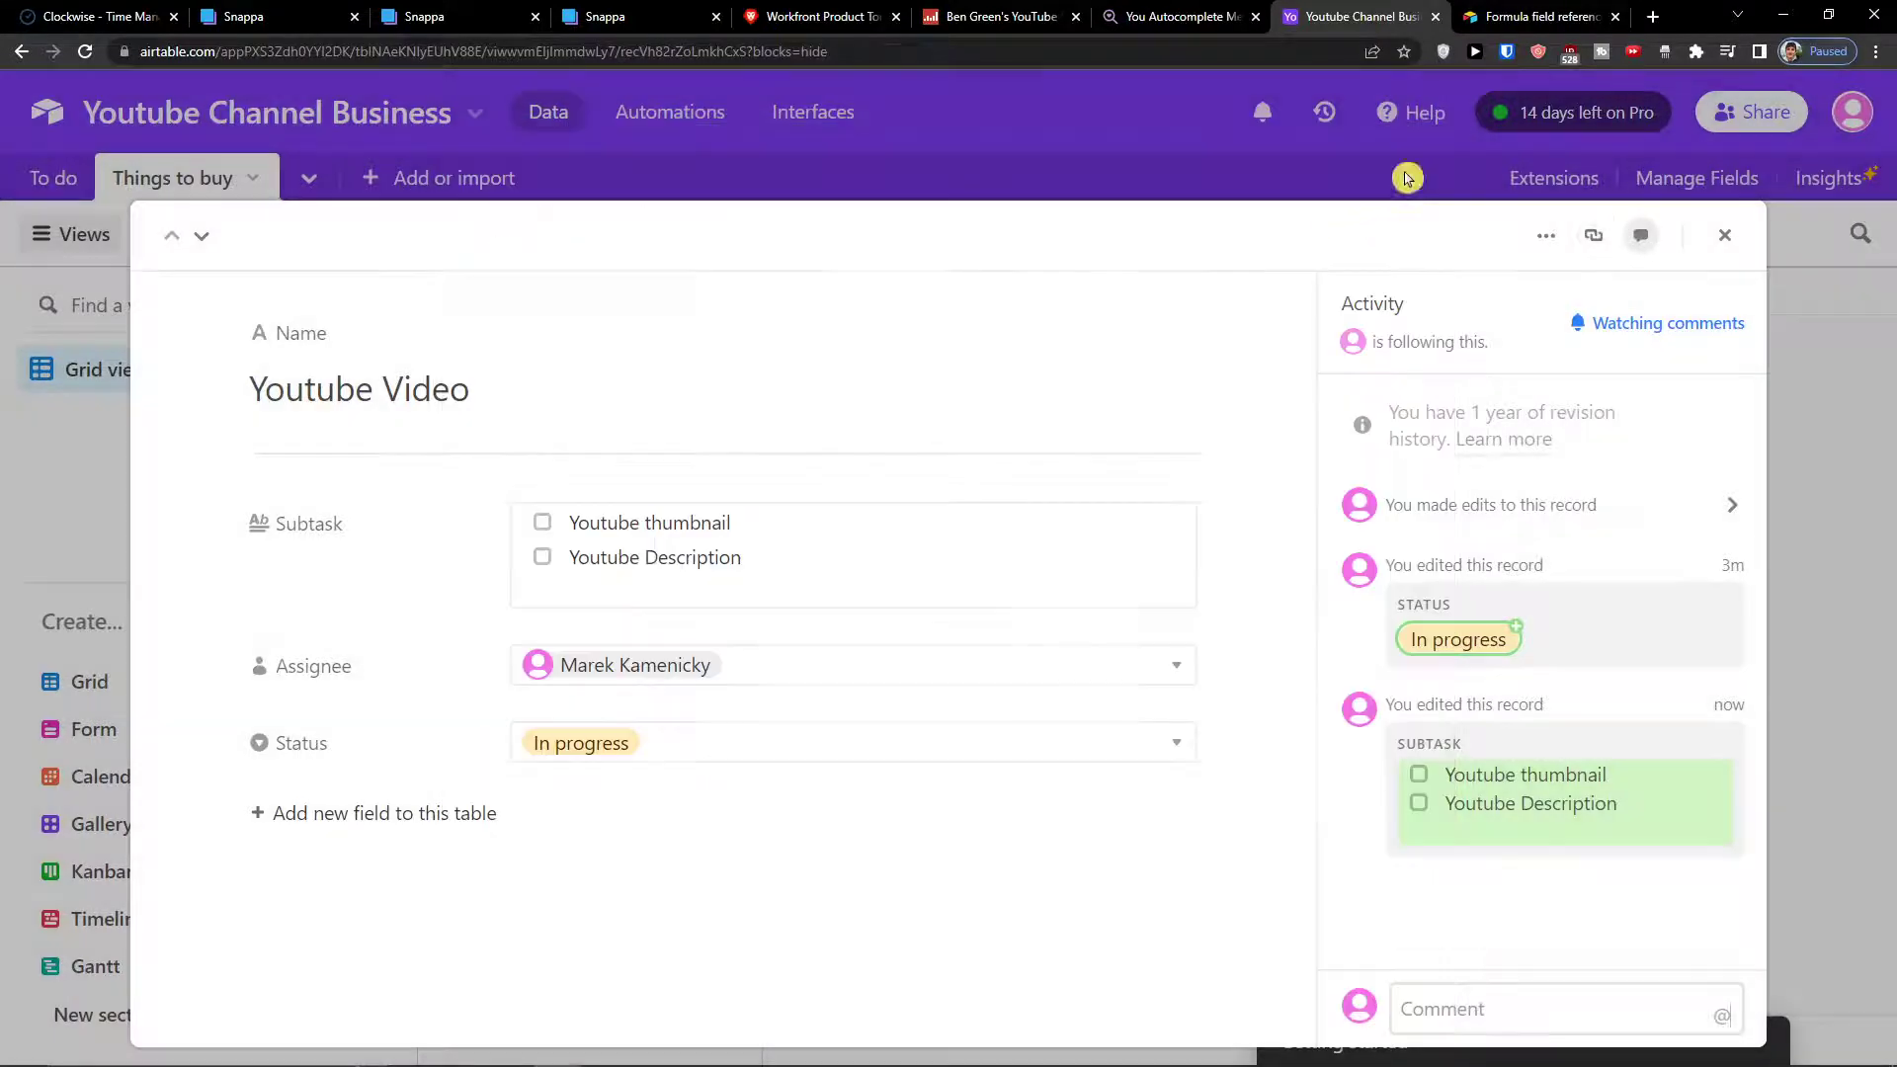
- Copy the record's link, hide the activity panel and close the record
{"action": "left_click", "coordinate": [1593, 237]}
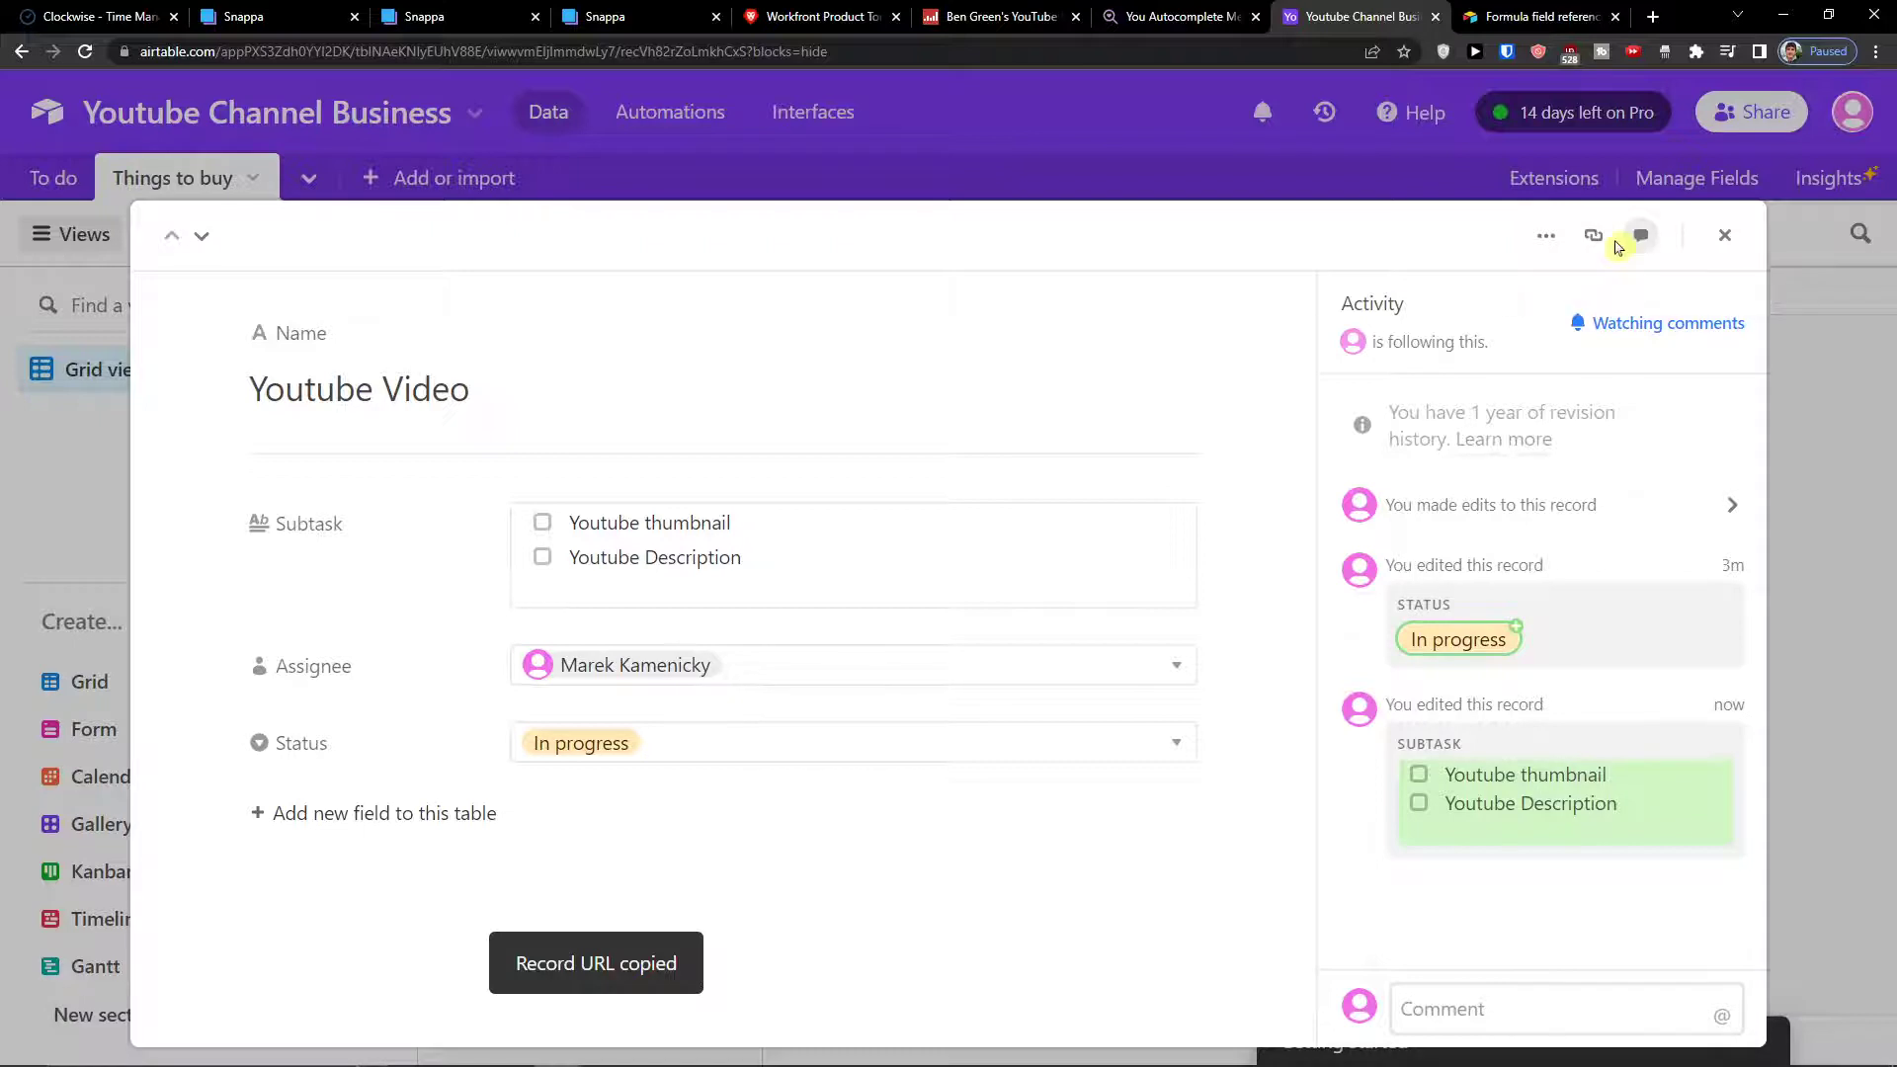
{"action": "left_click", "coordinate": [1639, 235]}
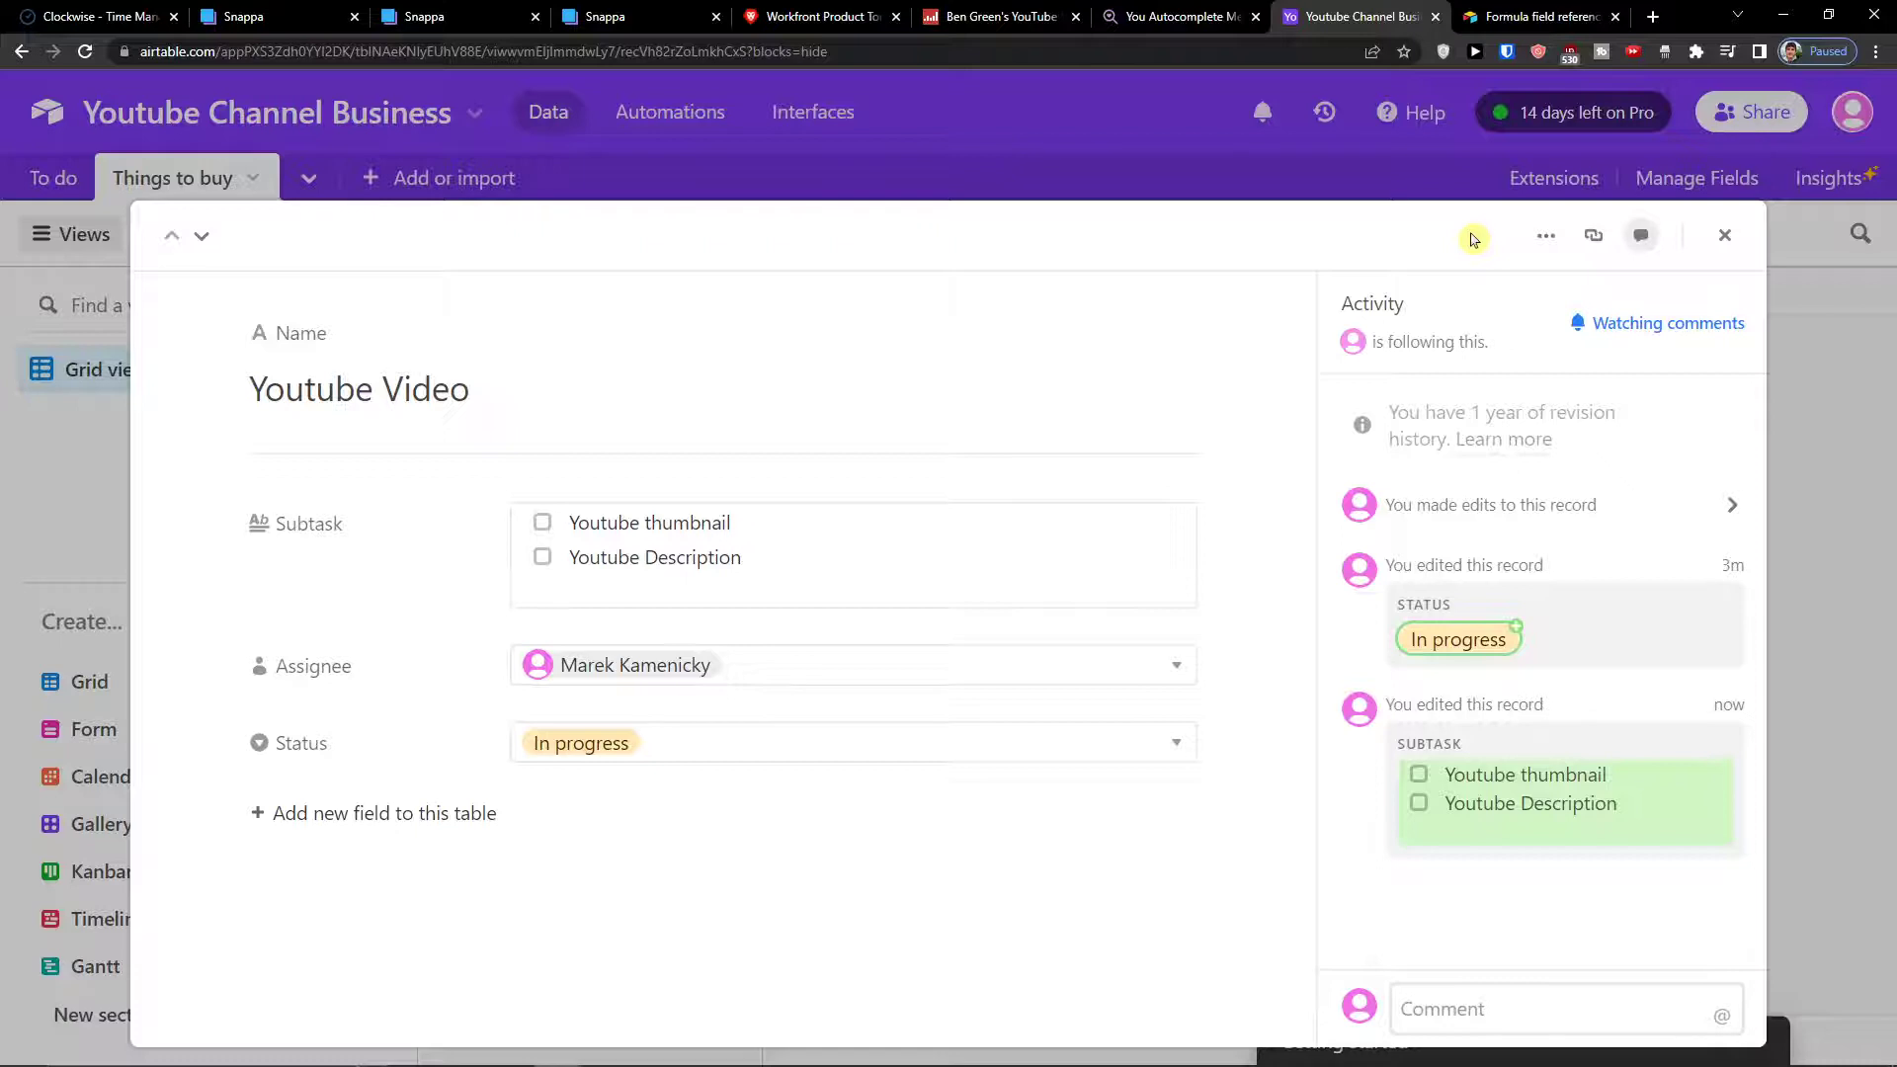
{"action": "left_click", "coordinate": [1724, 237]}
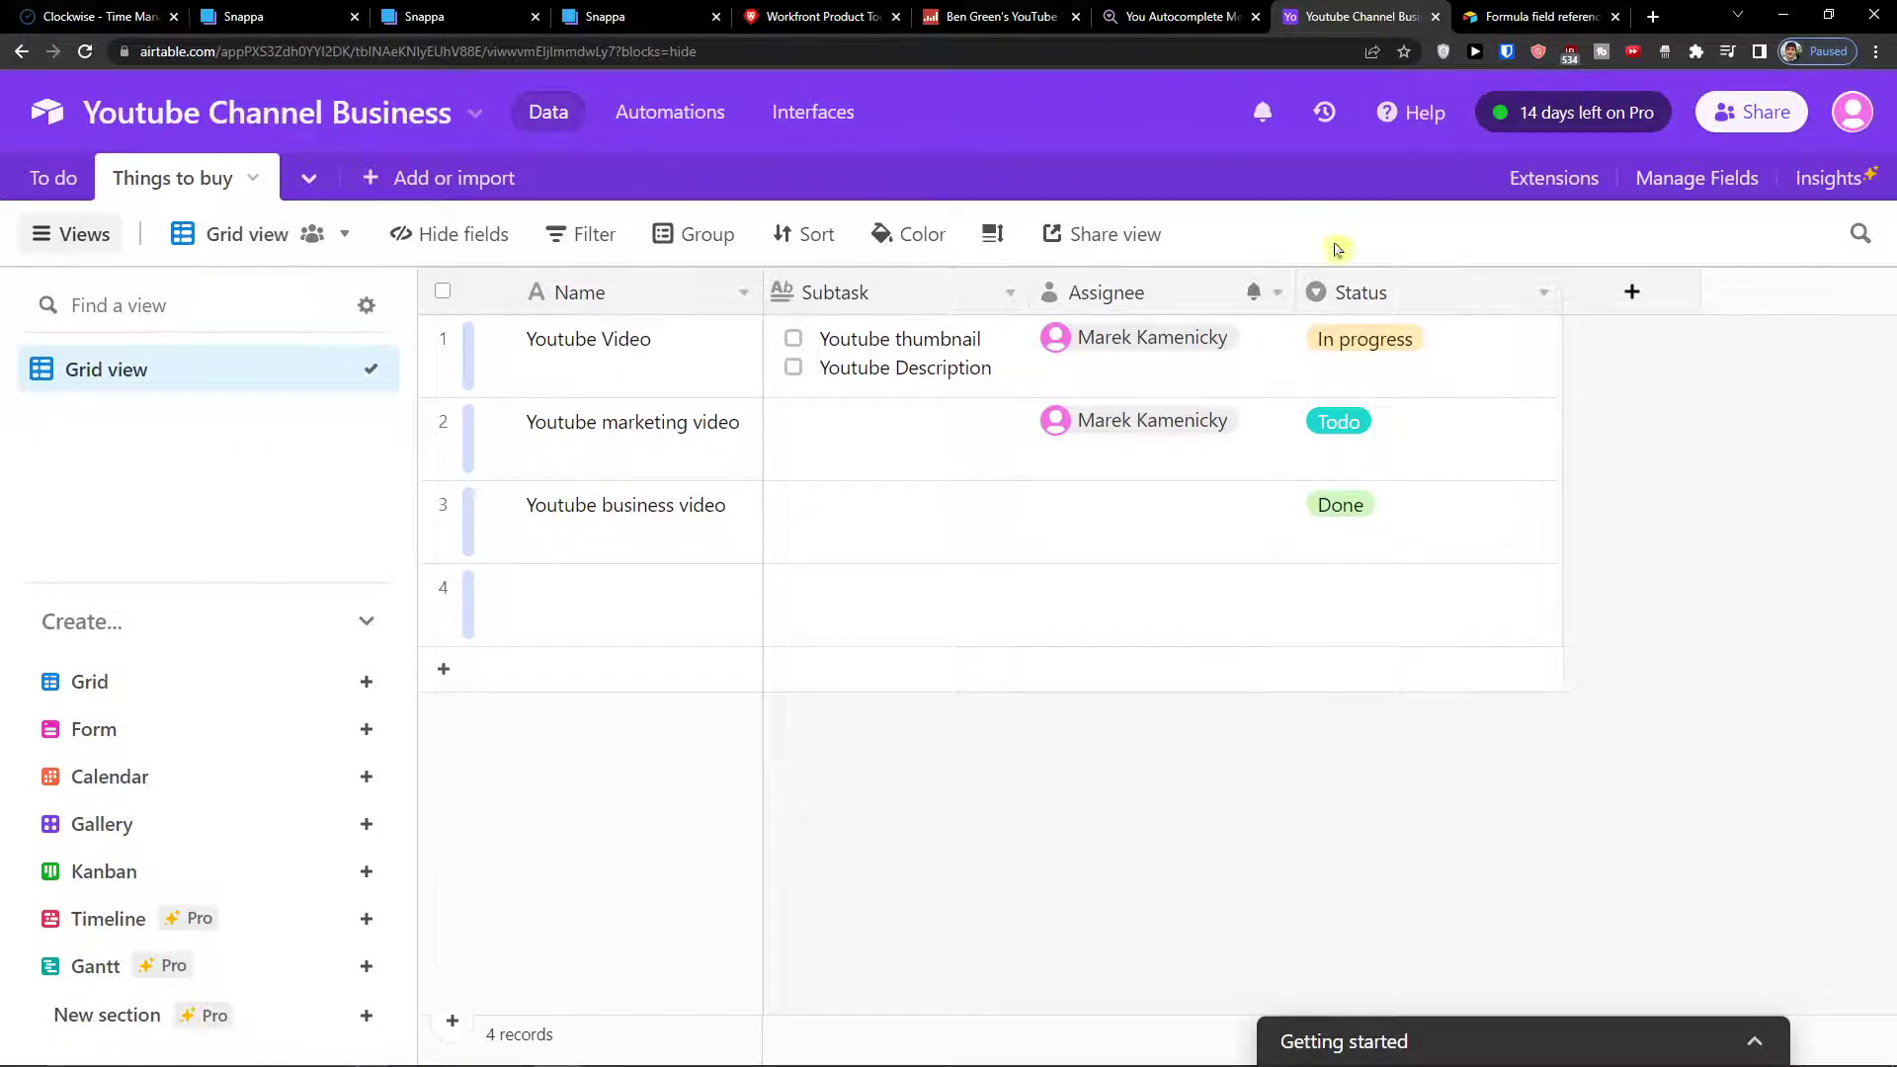
- Add a new Duration field using the h:mm format
{"action": "left_click", "coordinate": [1643, 299]}
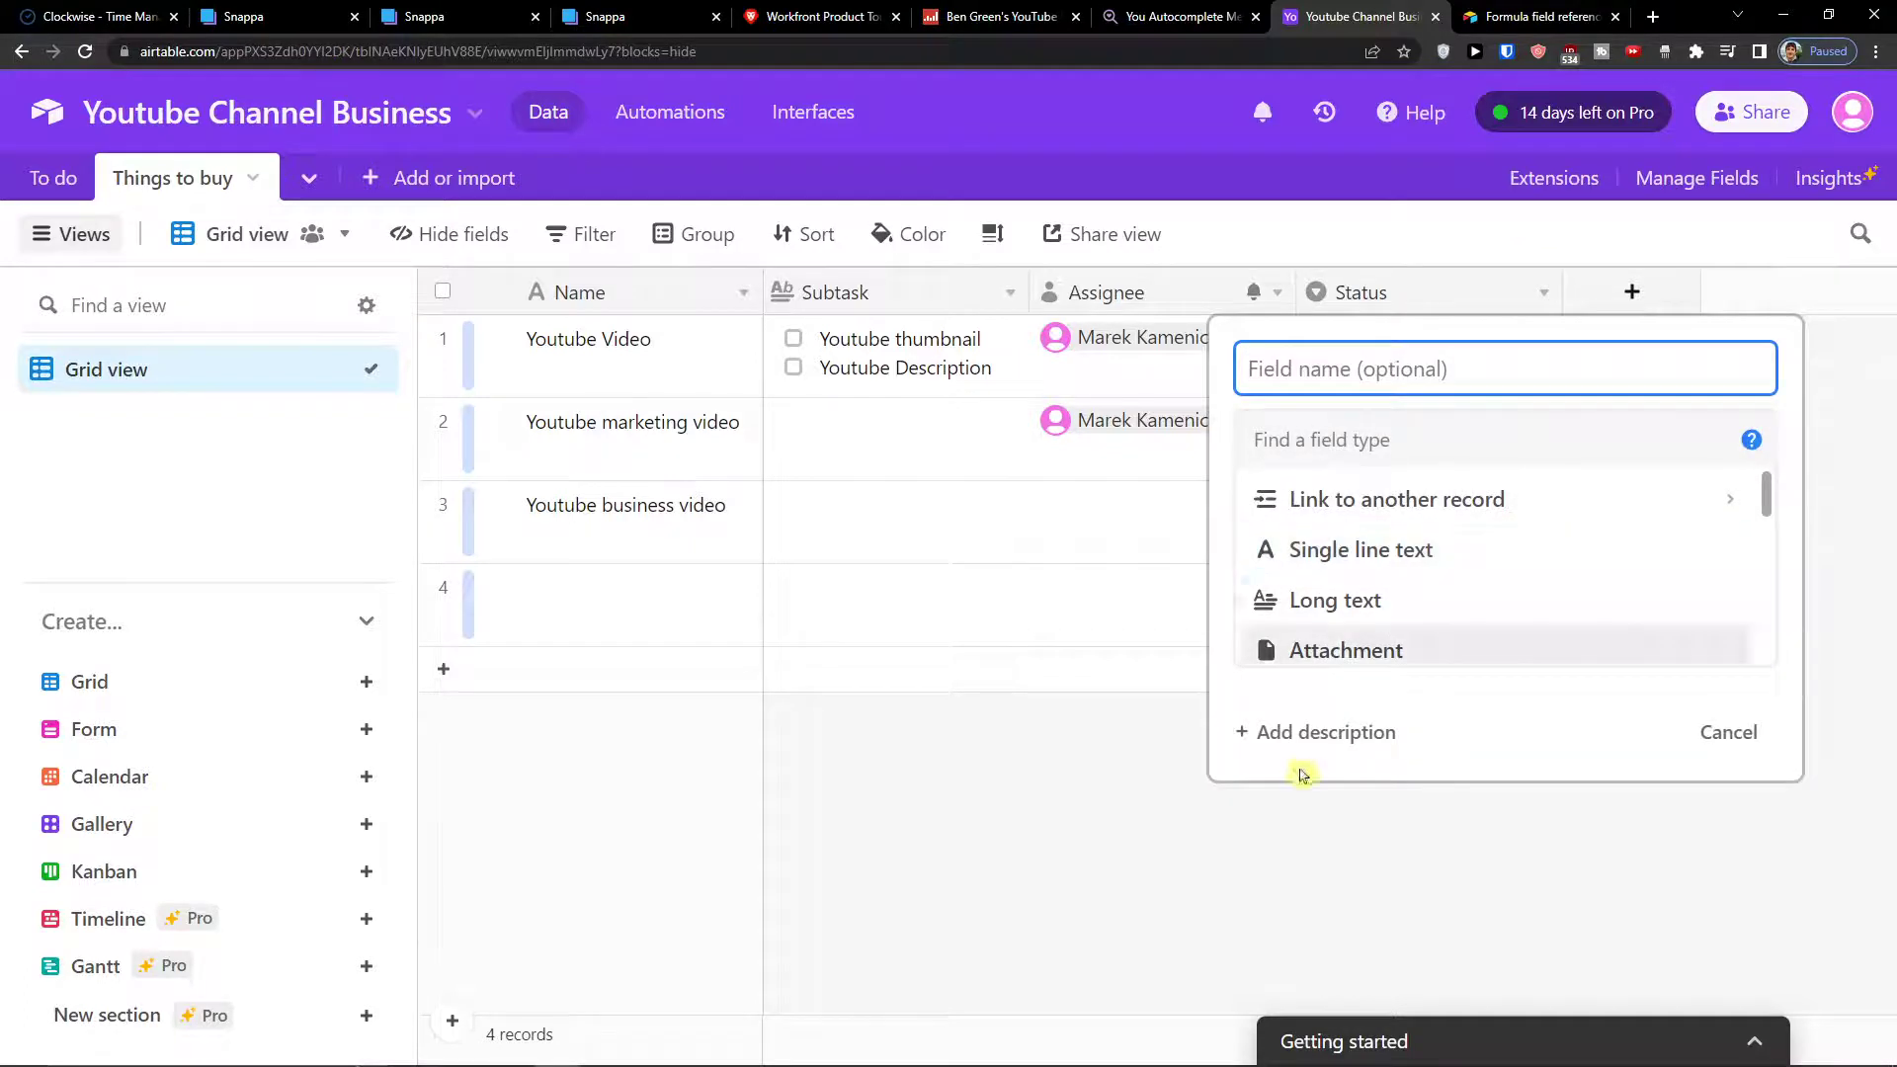
{"action": "scroll", "coordinate": [1403, 612], "scroll_direction": "down", "scroll_amount": 2}
{"action": "scroll", "coordinate": [1432, 632], "scroll_direction": "down", "scroll_amount": 5}
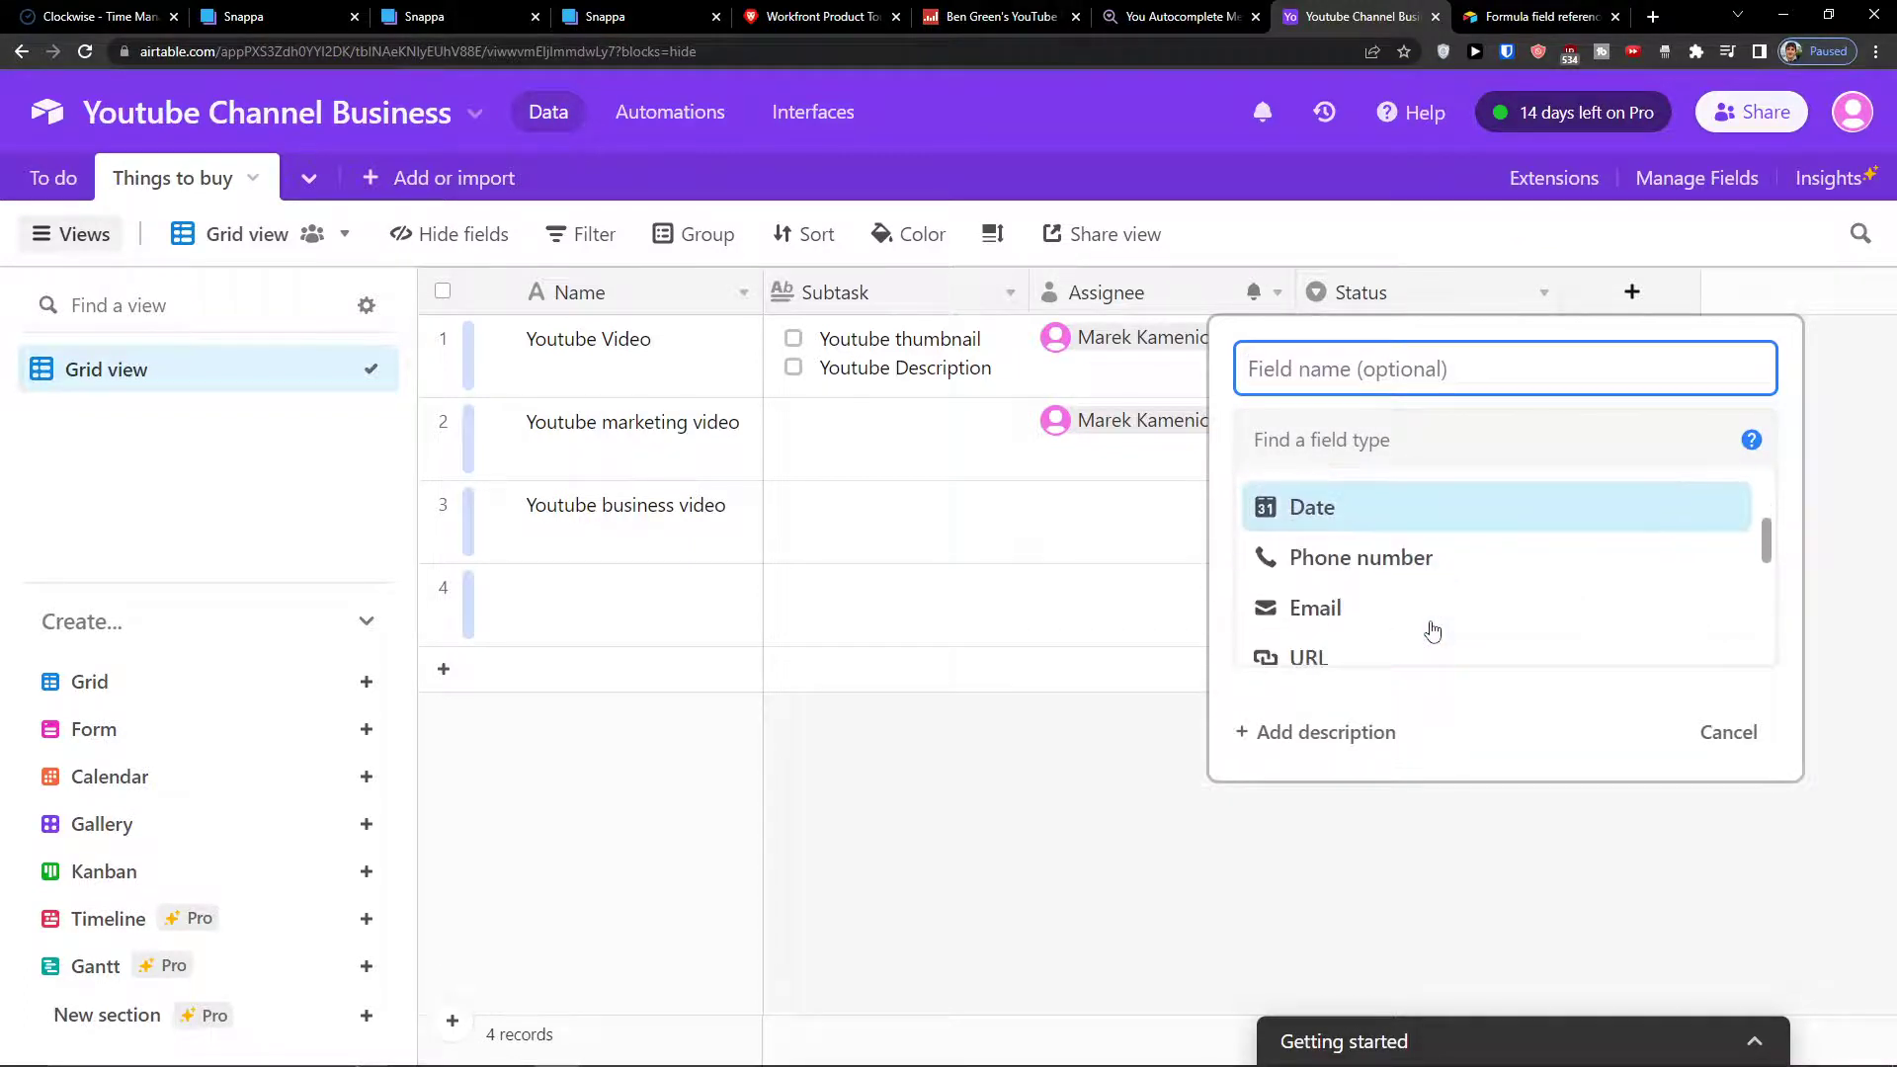
{"action": "scroll", "coordinate": [1433, 629], "scroll_direction": "down", "scroll_amount": 2}
{"action": "scroll", "coordinate": [1433, 630], "scroll_direction": "up", "scroll_amount": 2}
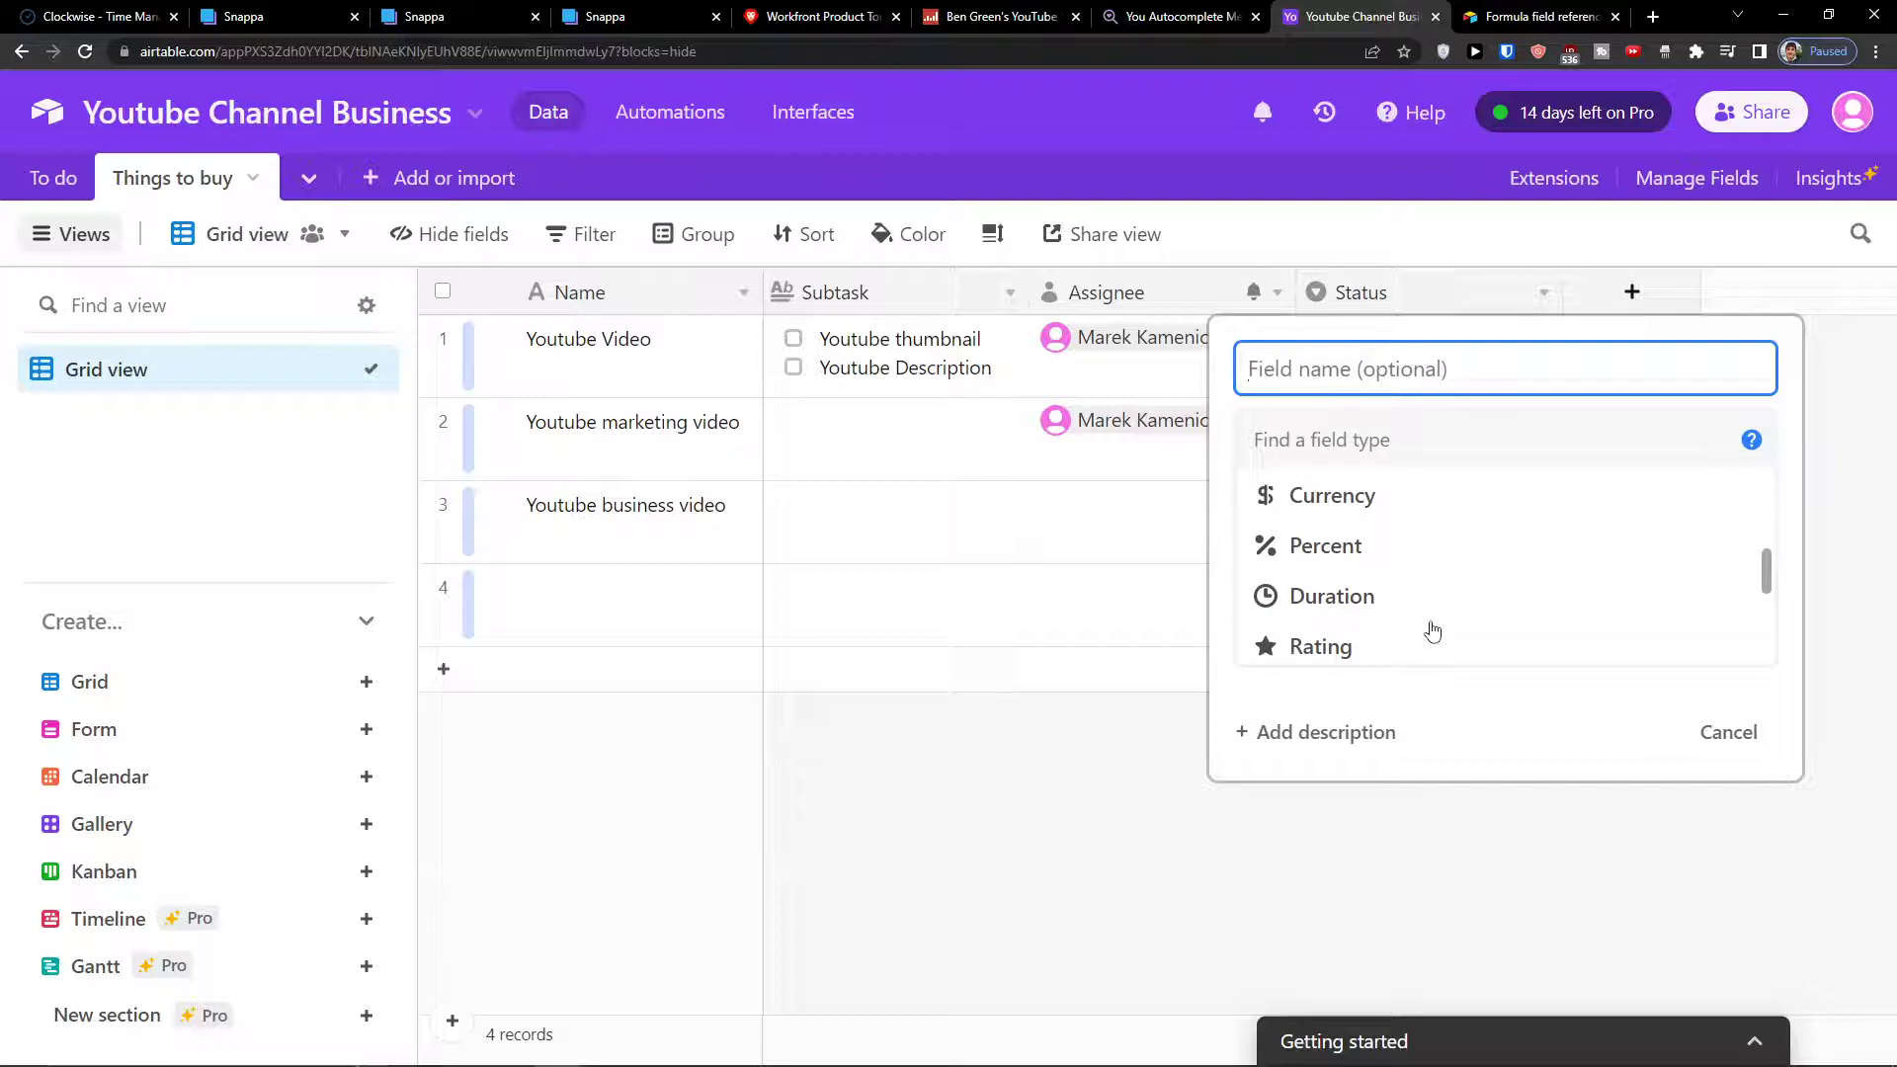
{"action": "left_click", "coordinate": [1425, 620]}
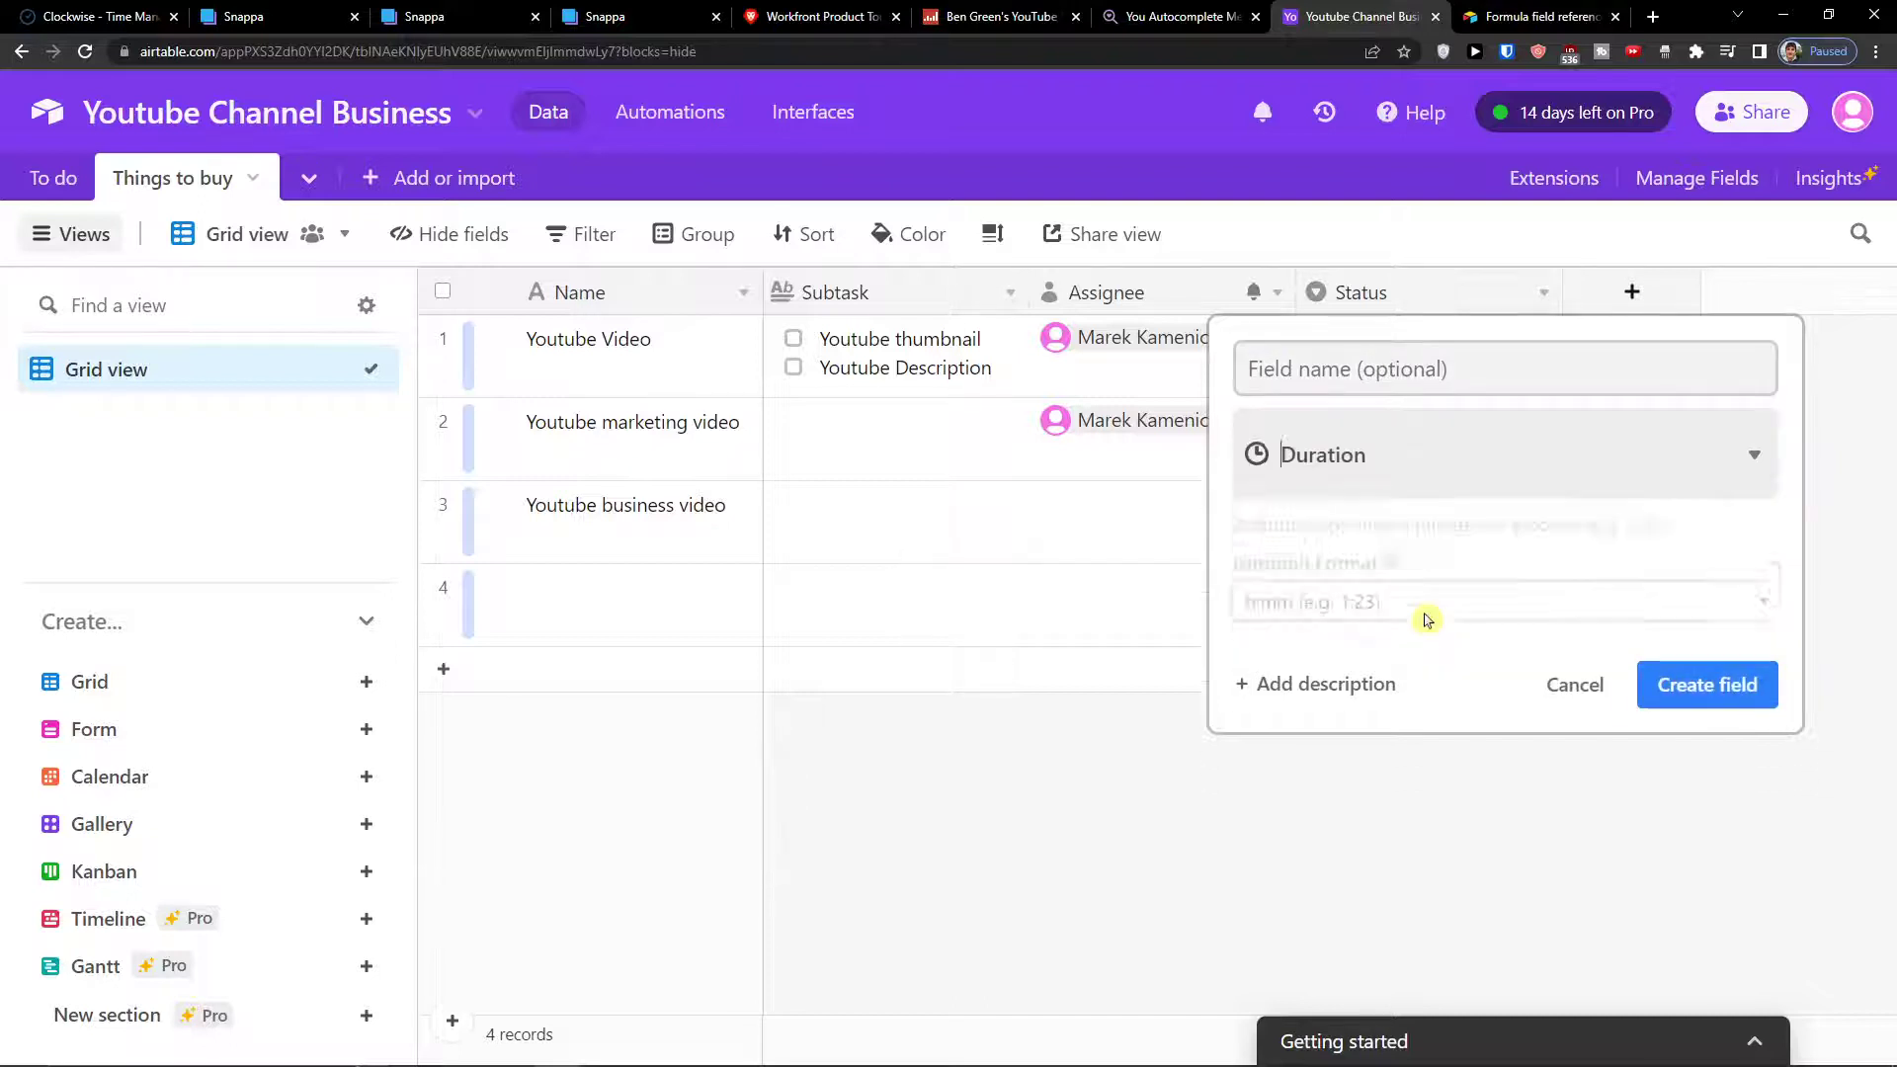
{"action": "left_click", "coordinate": [1315, 580]}
{"action": "left_click", "coordinate": [1315, 593]}
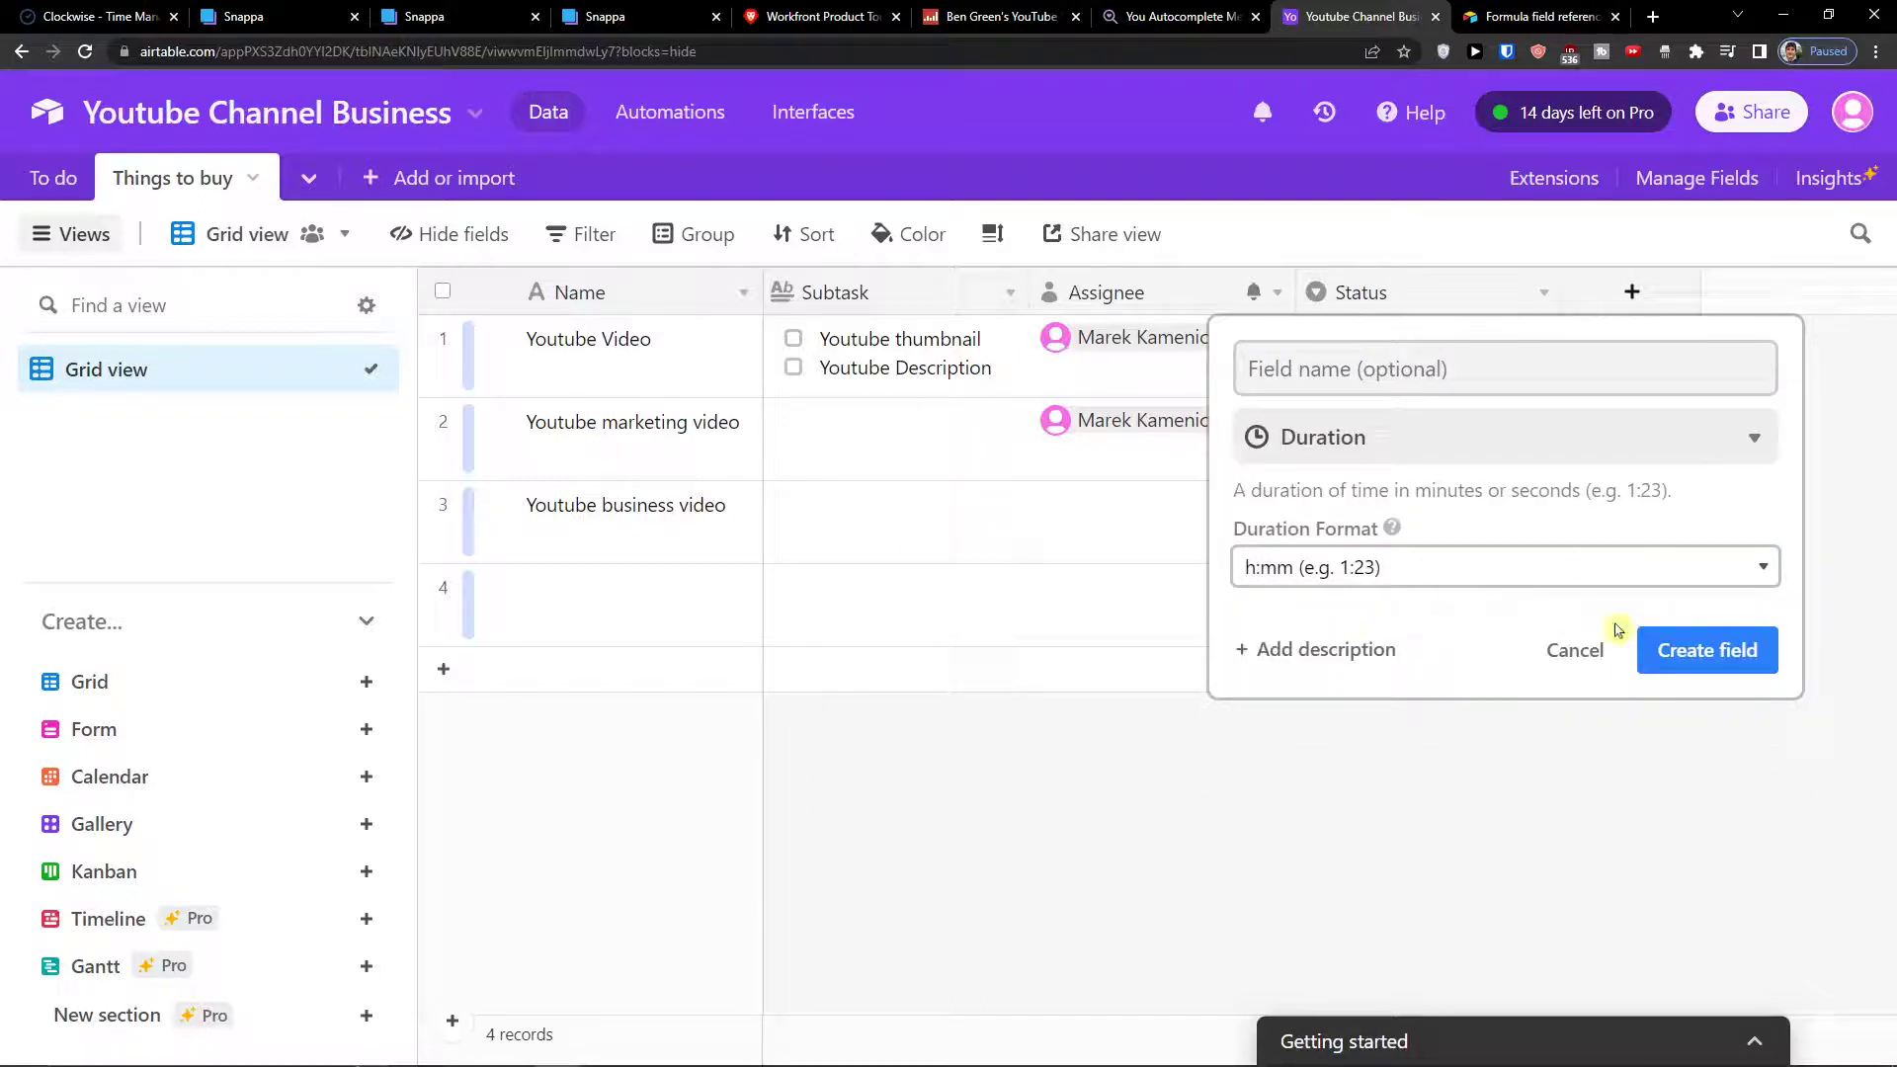
{"action": "left_click", "coordinate": [1645, 648]}
- Enter 1:24 as the Youtube Video row's duration
{"action": "left_click", "coordinate": [1609, 334]}
{"action": "left_click", "coordinate": [1619, 354]}
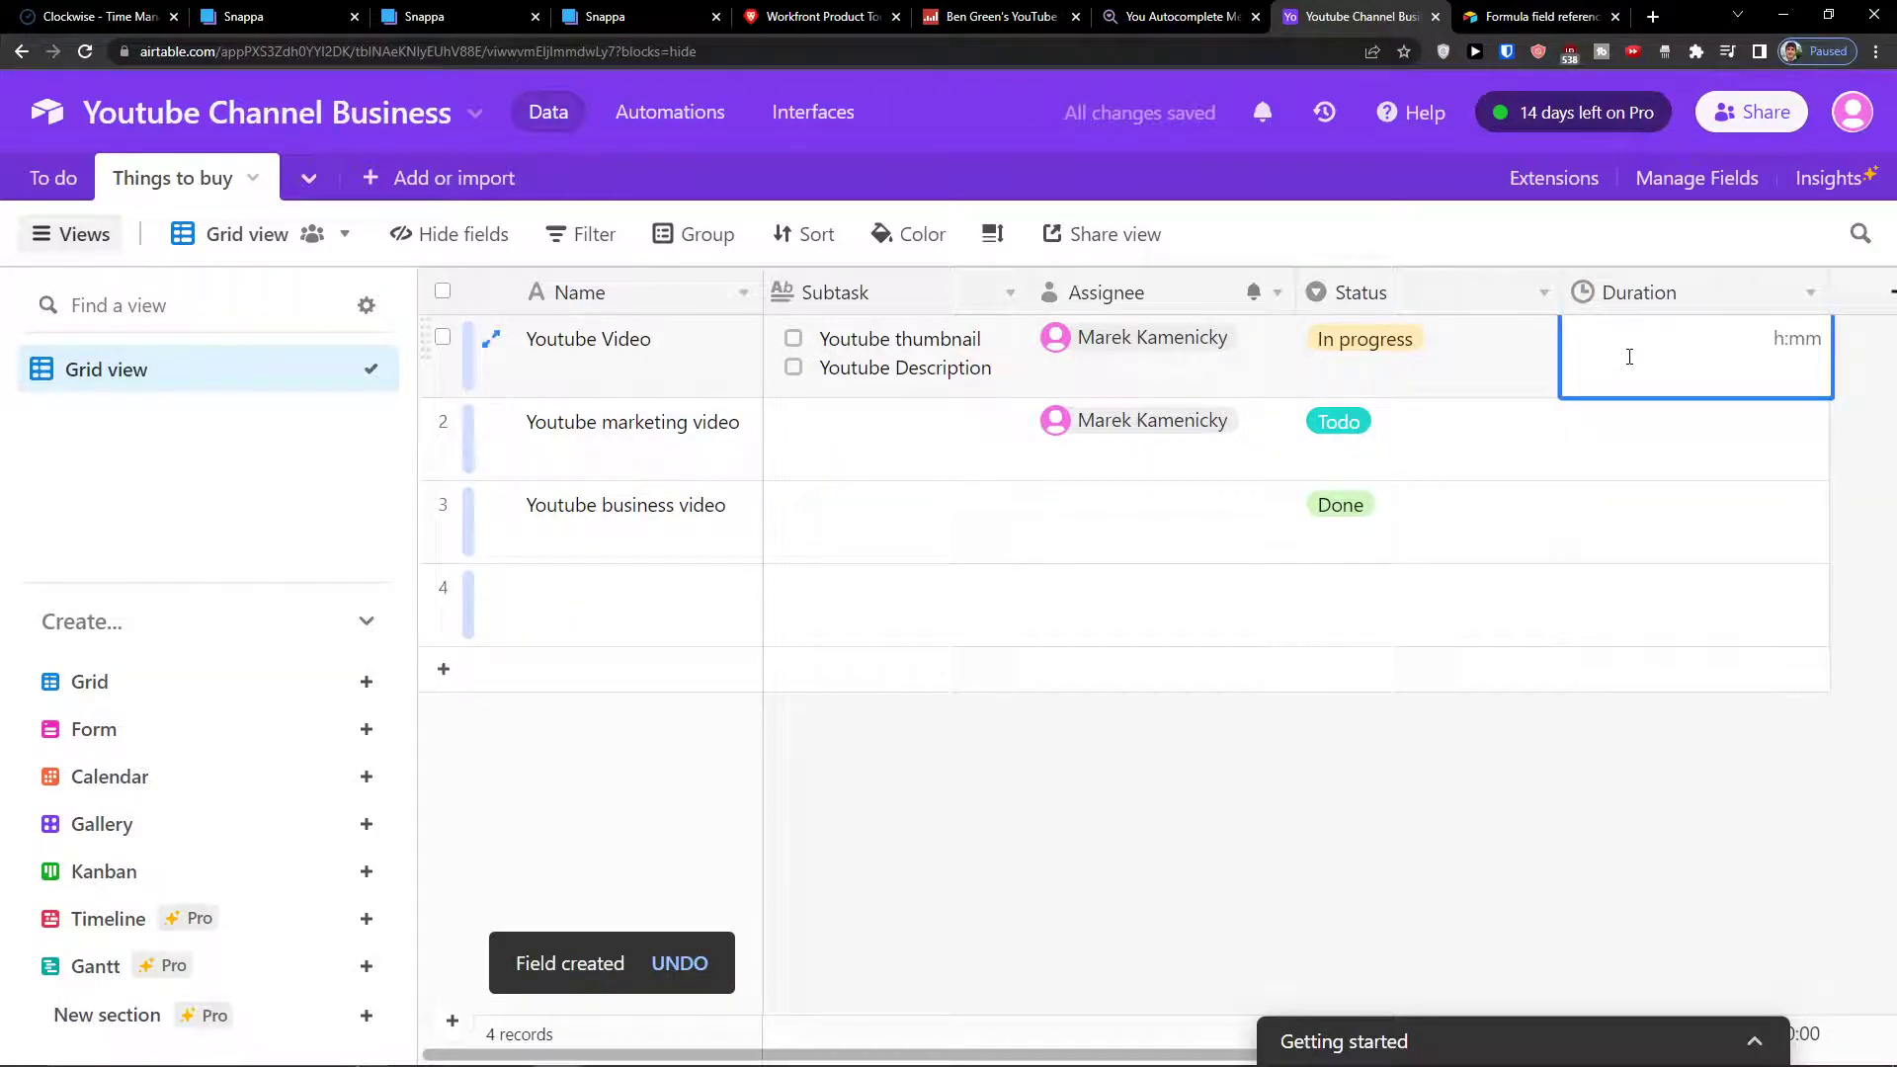
{"action": "type", "text": "1:24"}
{"action": "key", "text": "Return"}
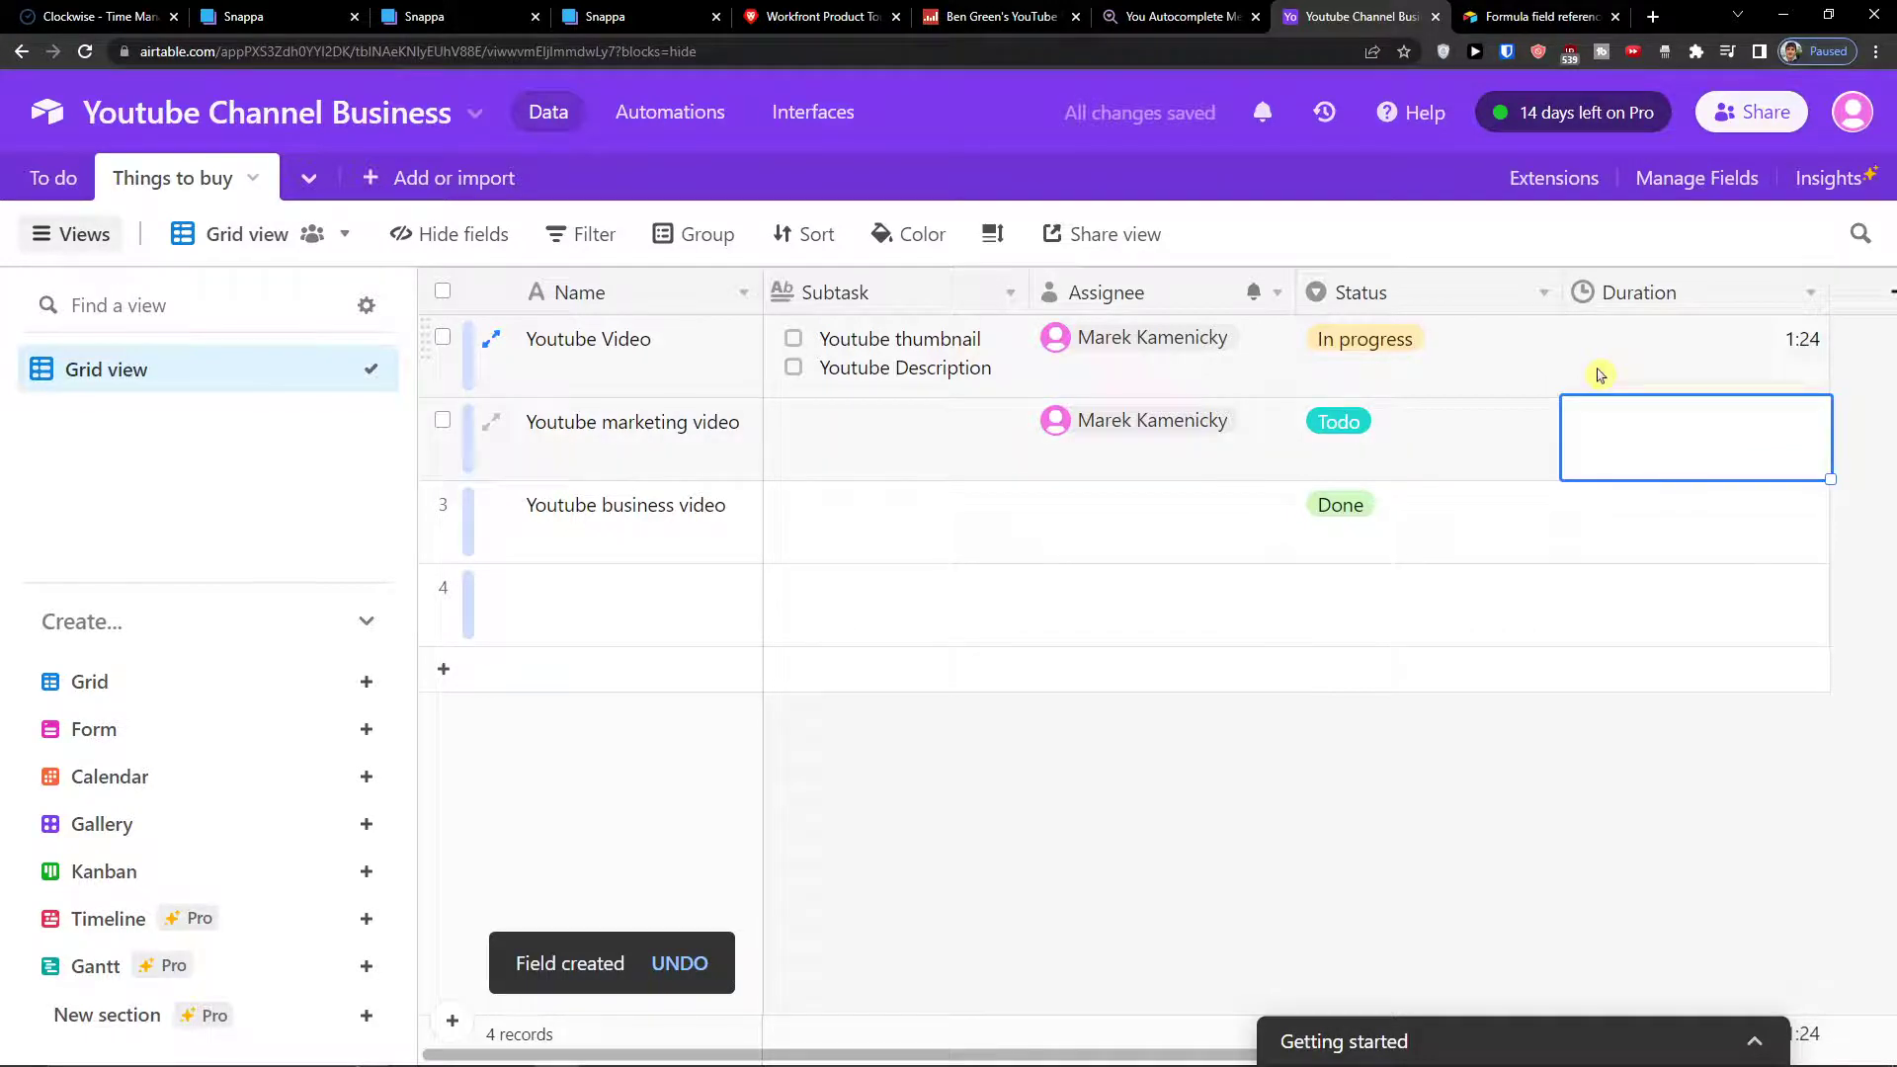
{"action": "left_click", "coordinate": [1686, 373]}
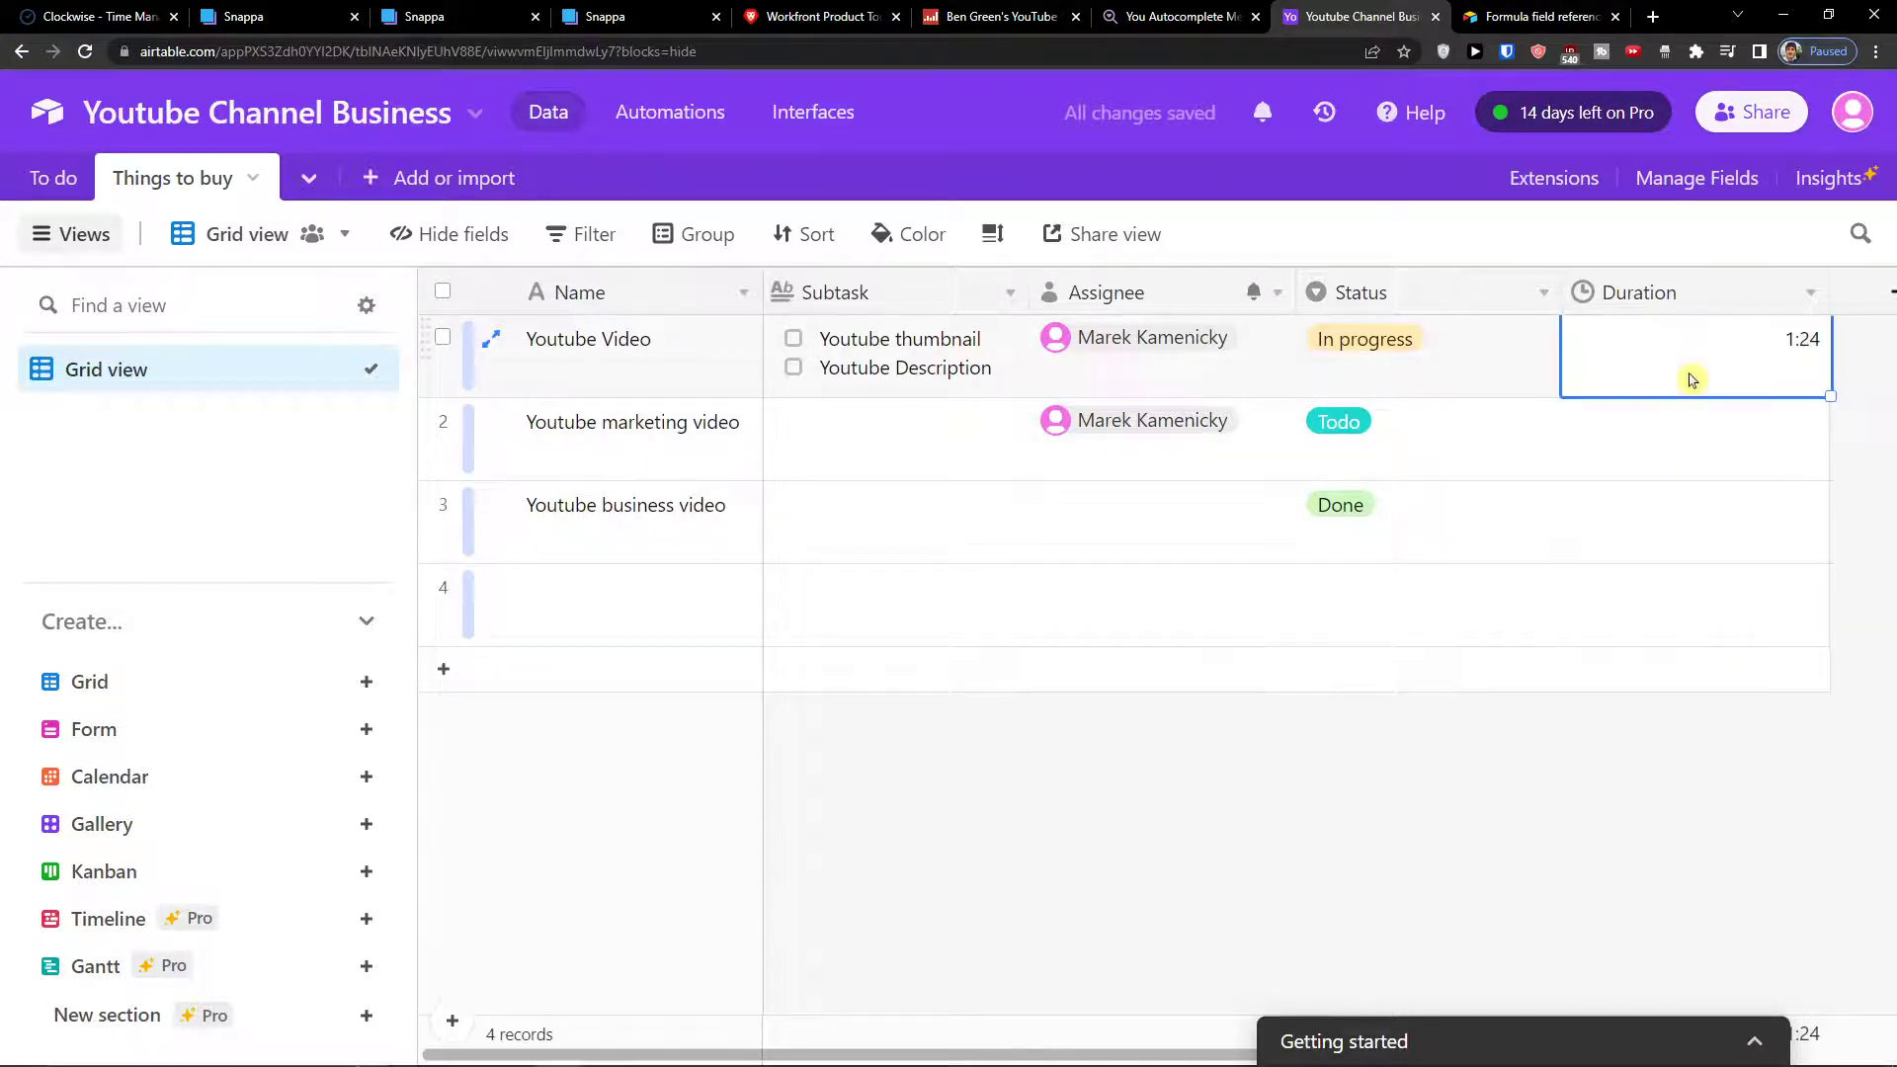
{"action": "left_click", "coordinate": [1793, 347]}
- Create an Expenses currency field with $1.00 precision
{"action": "left_click", "coordinate": [1880, 292]}
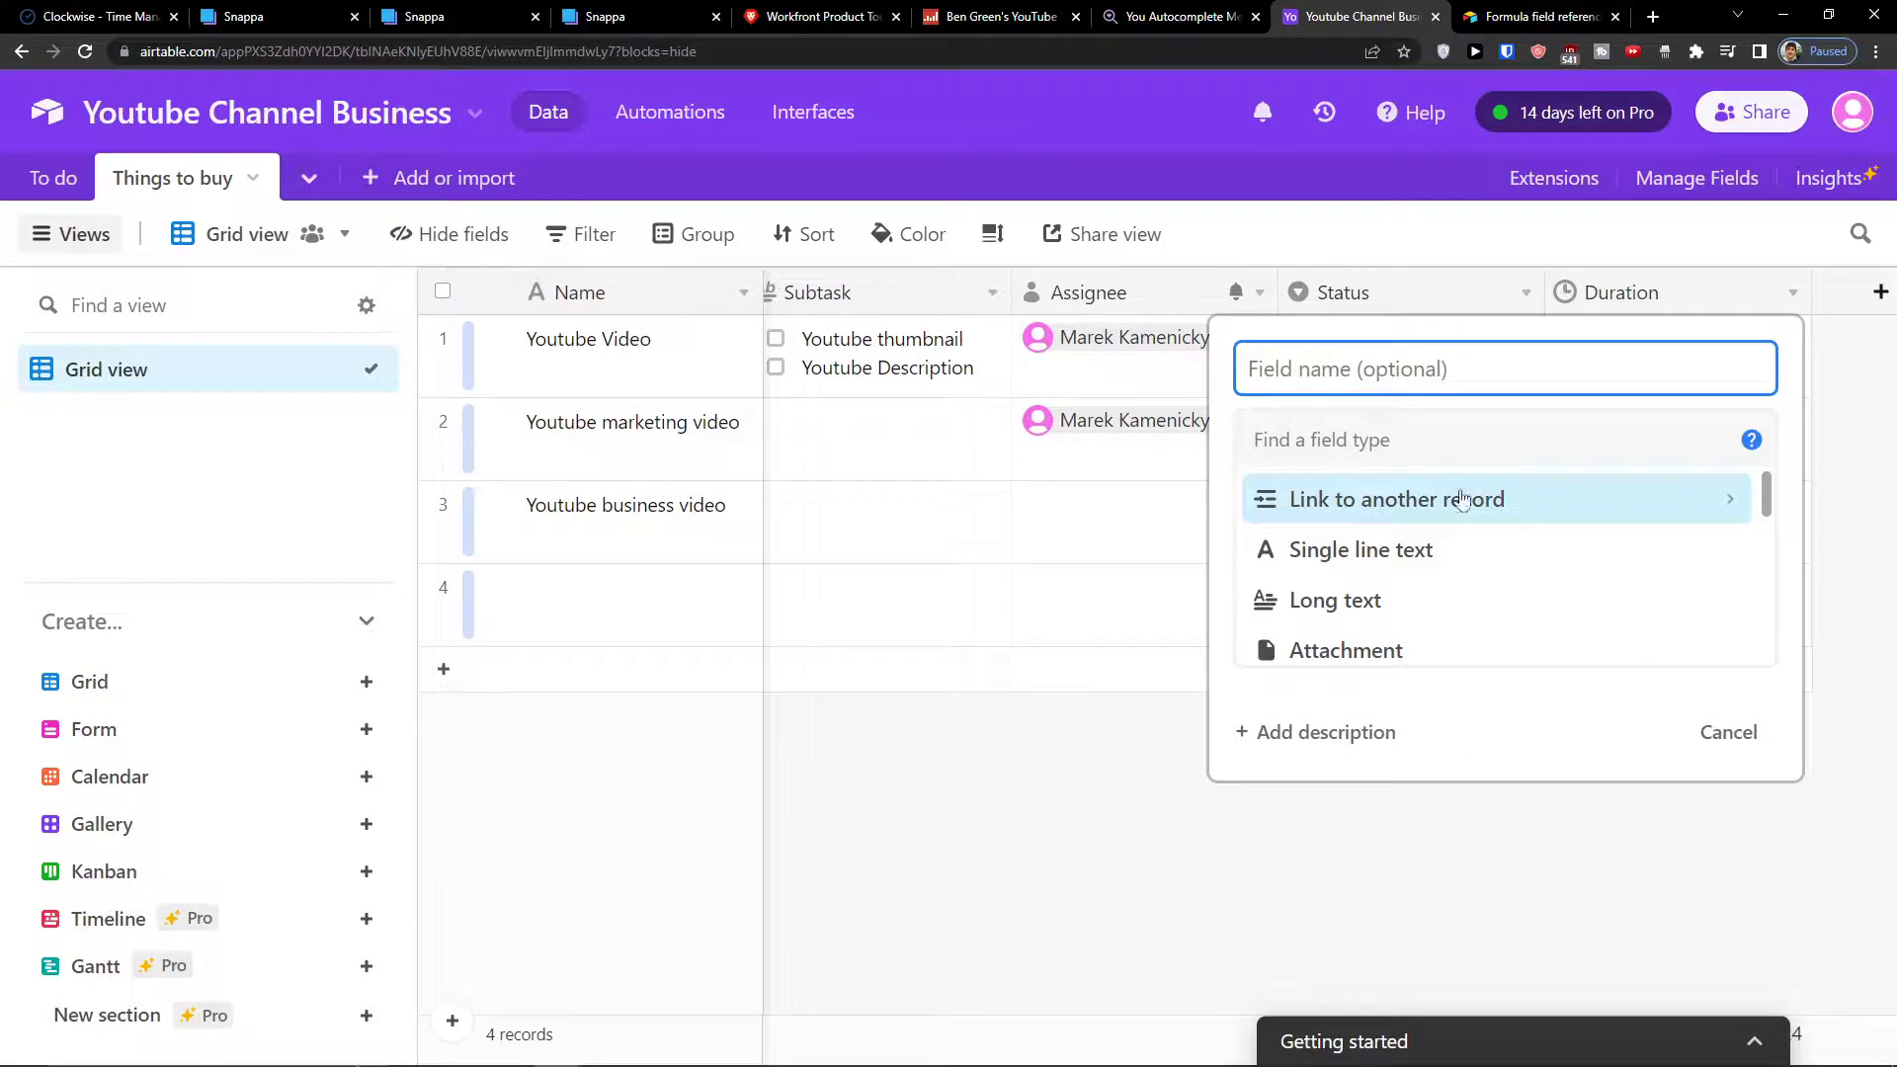
{"action": "scroll", "coordinate": [1423, 533], "scroll_direction": "down", "scroll_amount": 1}
{"action": "scroll", "coordinate": [1423, 532], "scroll_direction": "down", "scroll_amount": 4}
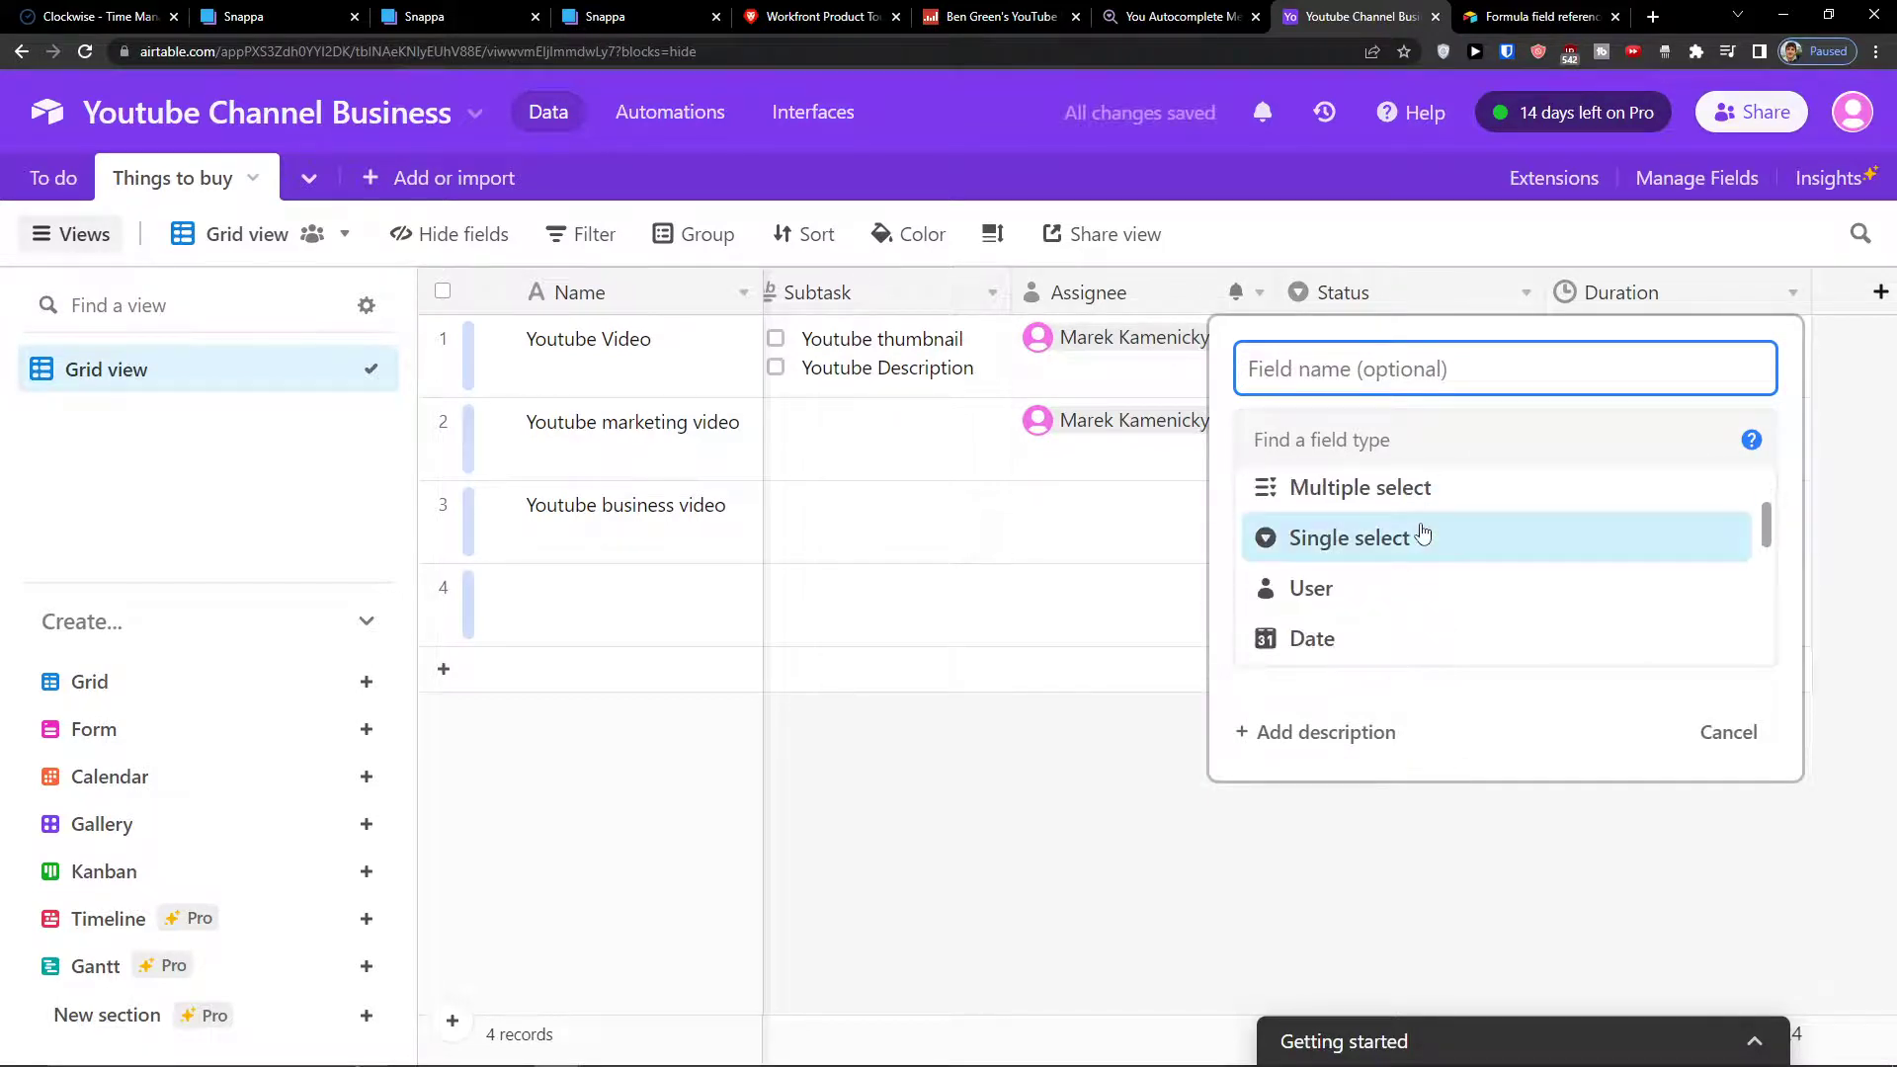
{"action": "scroll", "coordinate": [1423, 533], "scroll_direction": "down", "scroll_amount": 3}
{"action": "scroll", "coordinate": [1423, 532], "scroll_direction": "up", "scroll_amount": 3}
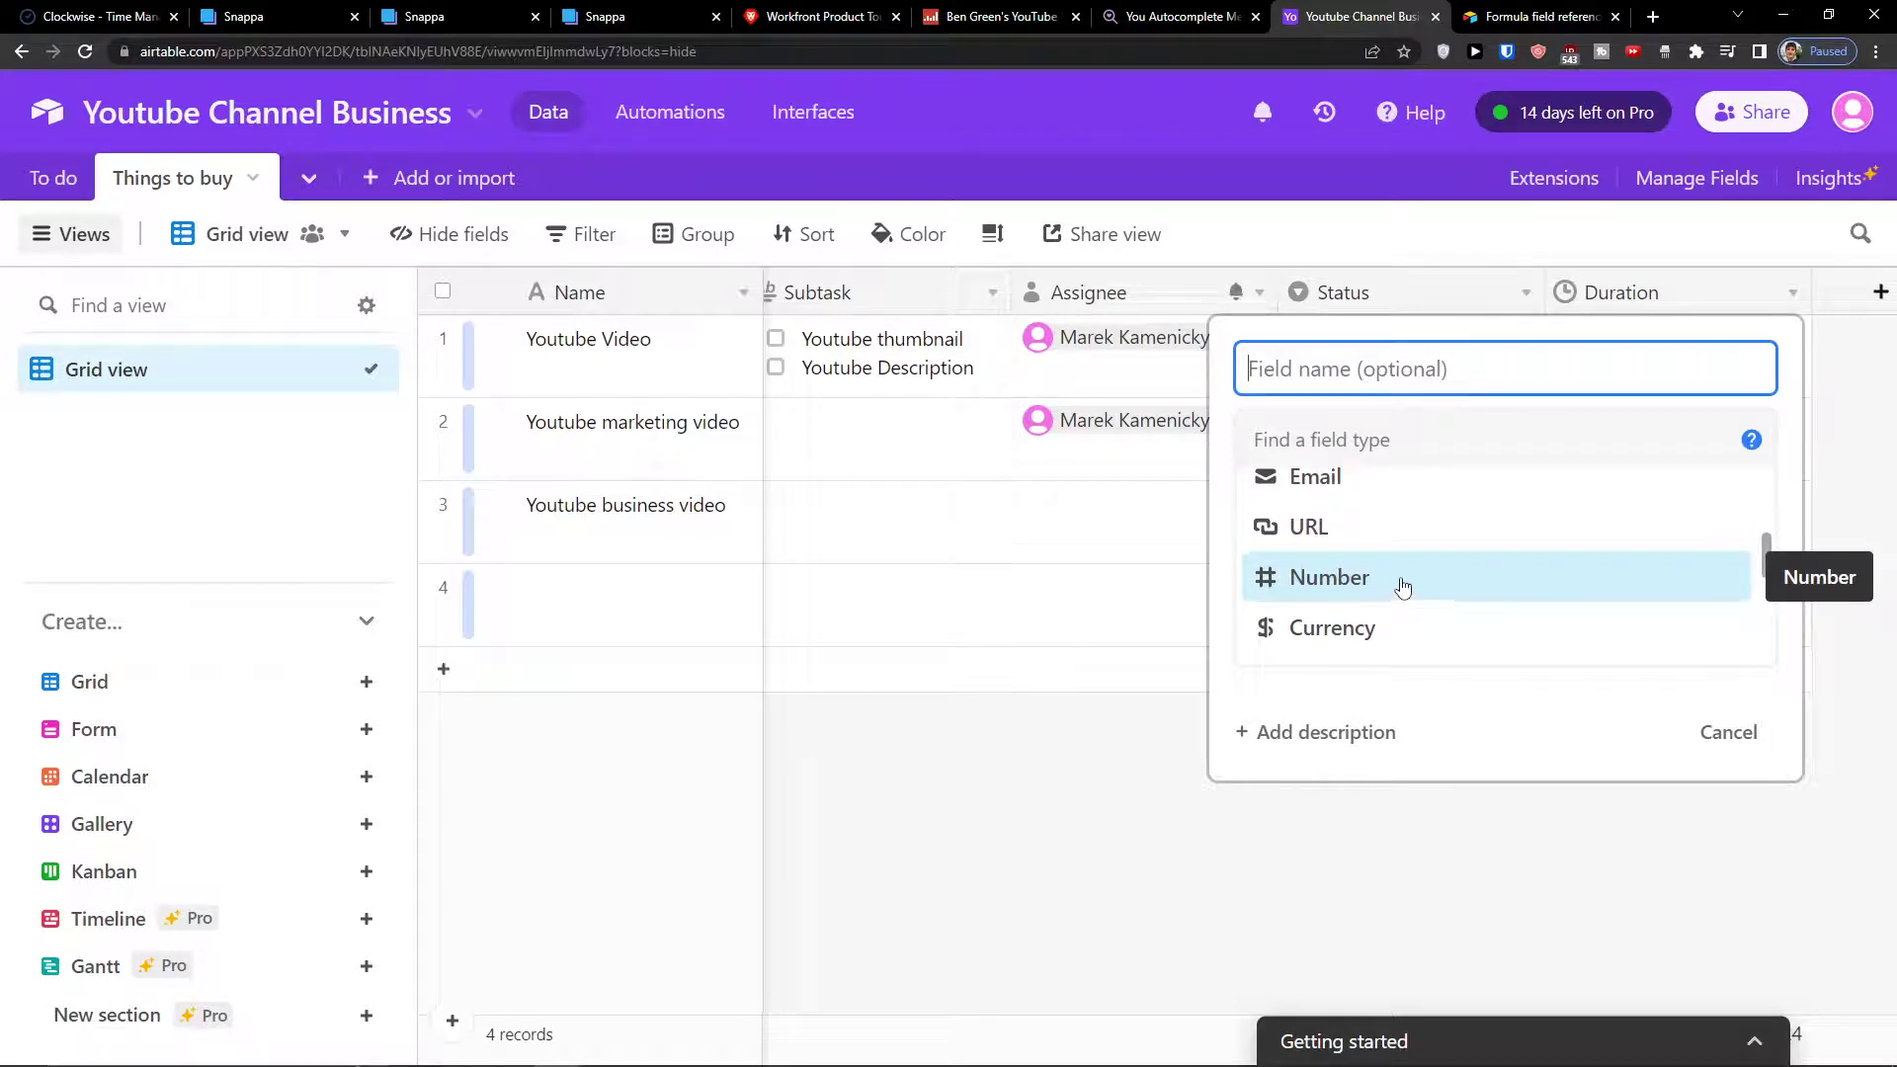
{"action": "left_click", "coordinate": [1368, 623]}
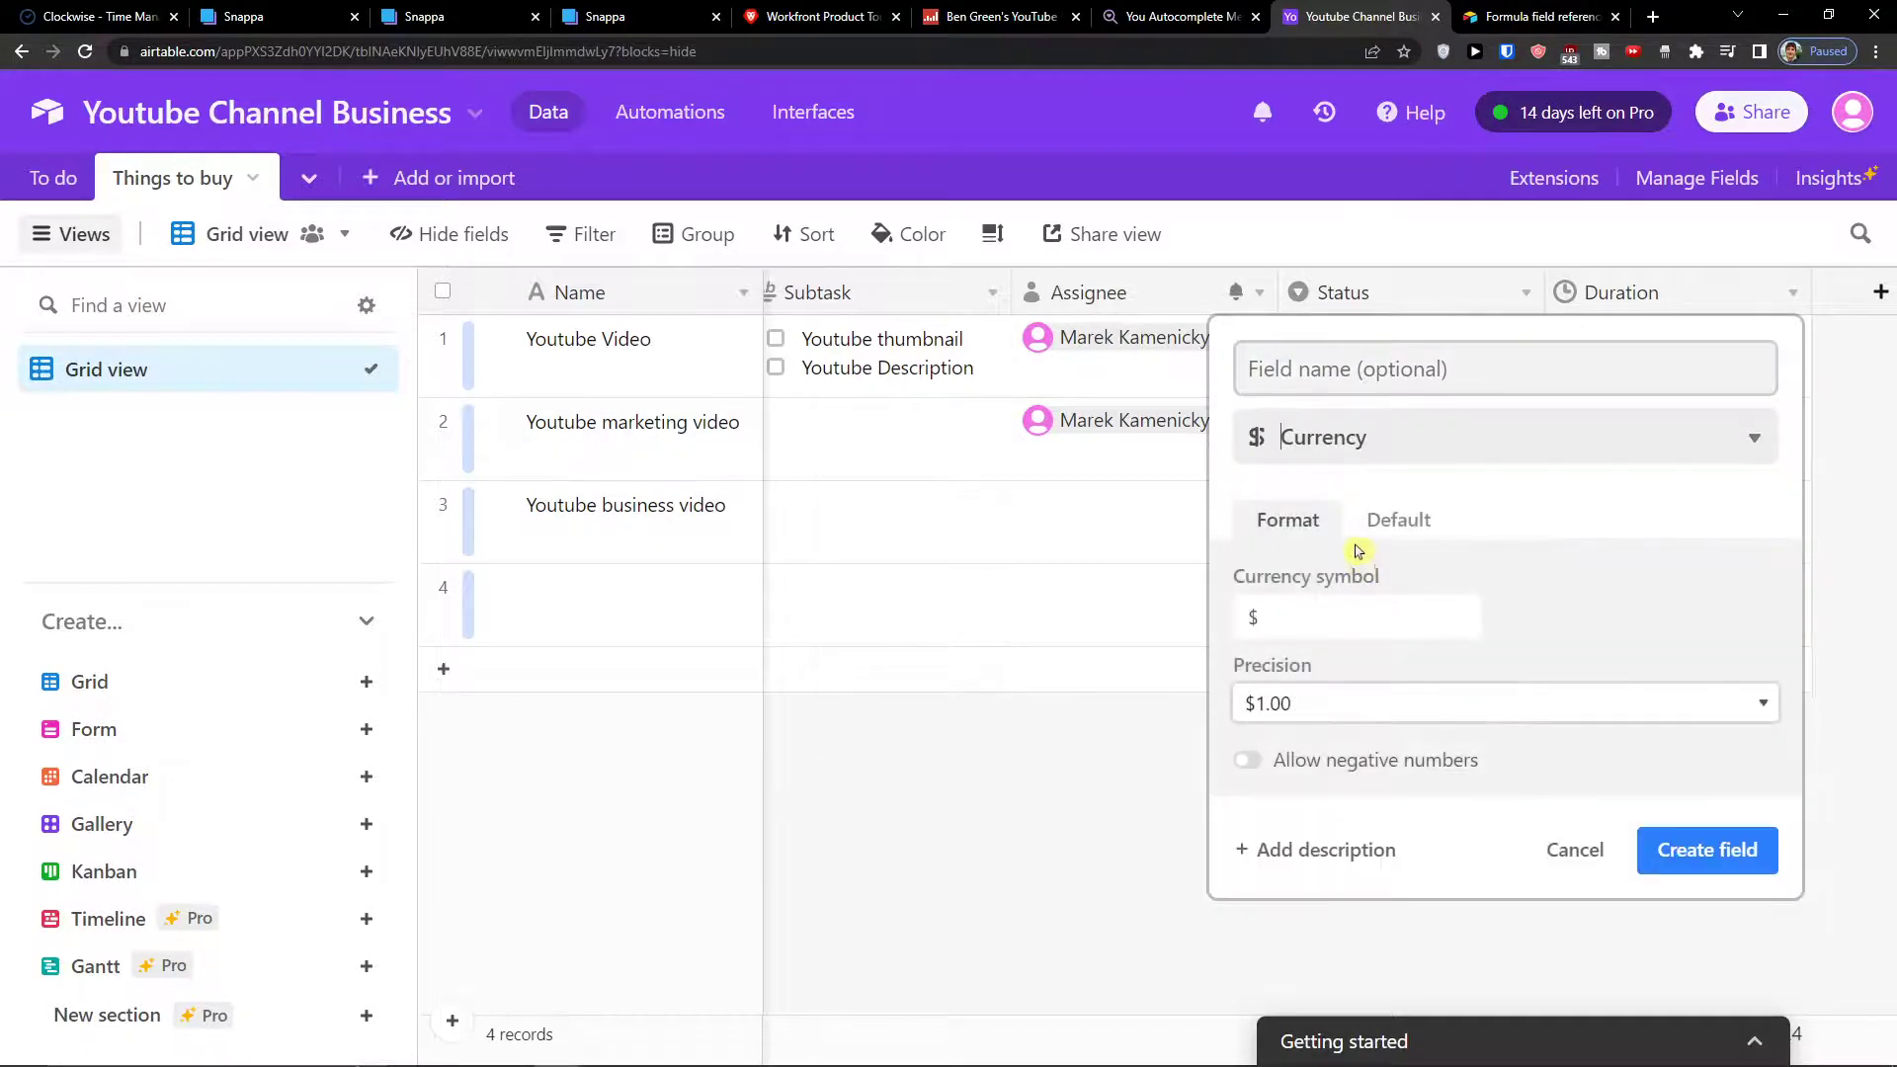
{"action": "type", "text": "Expenses"}
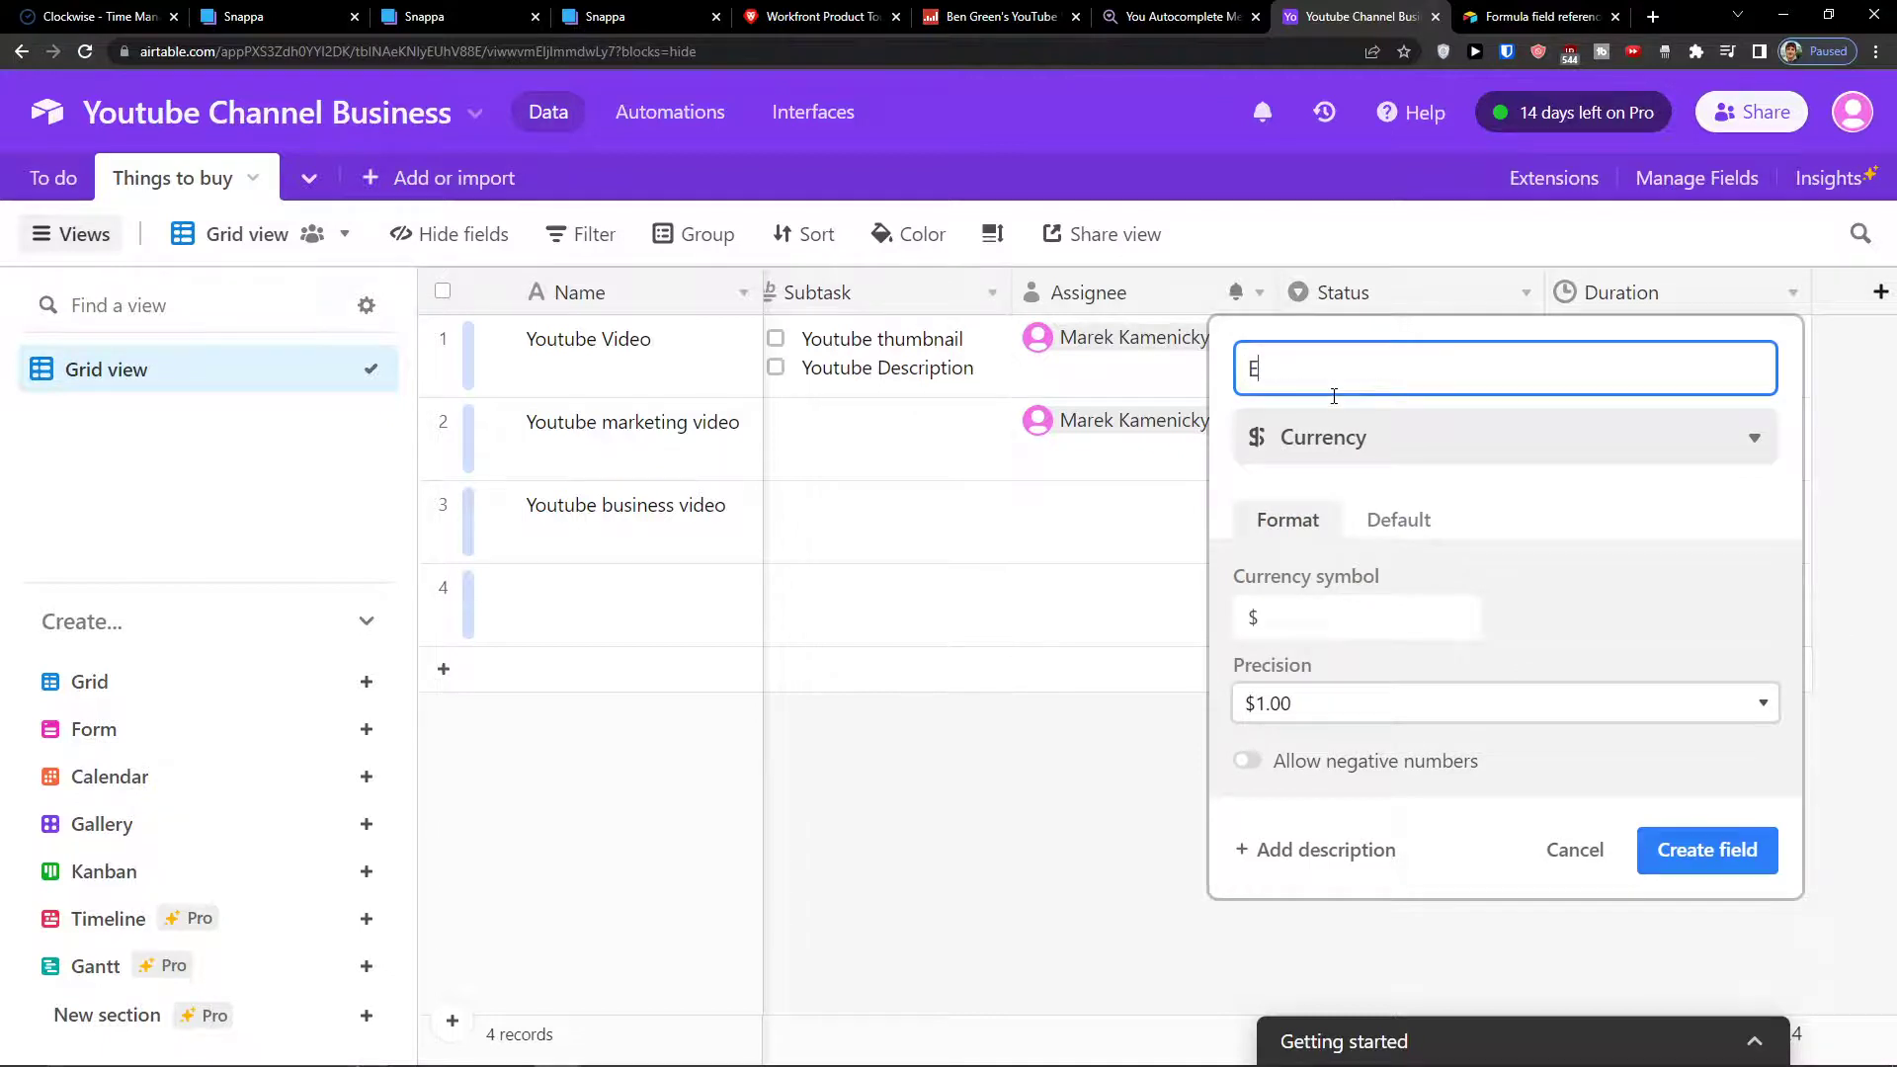
{"action": "left_click", "coordinate": [1325, 613]}
{"action": "left_click", "coordinate": [1397, 520]}
{"action": "left_click", "coordinate": [1285, 520]}
{"action": "left_click", "coordinate": [1306, 691]}
{"action": "left_click", "coordinate": [1304, 701]}
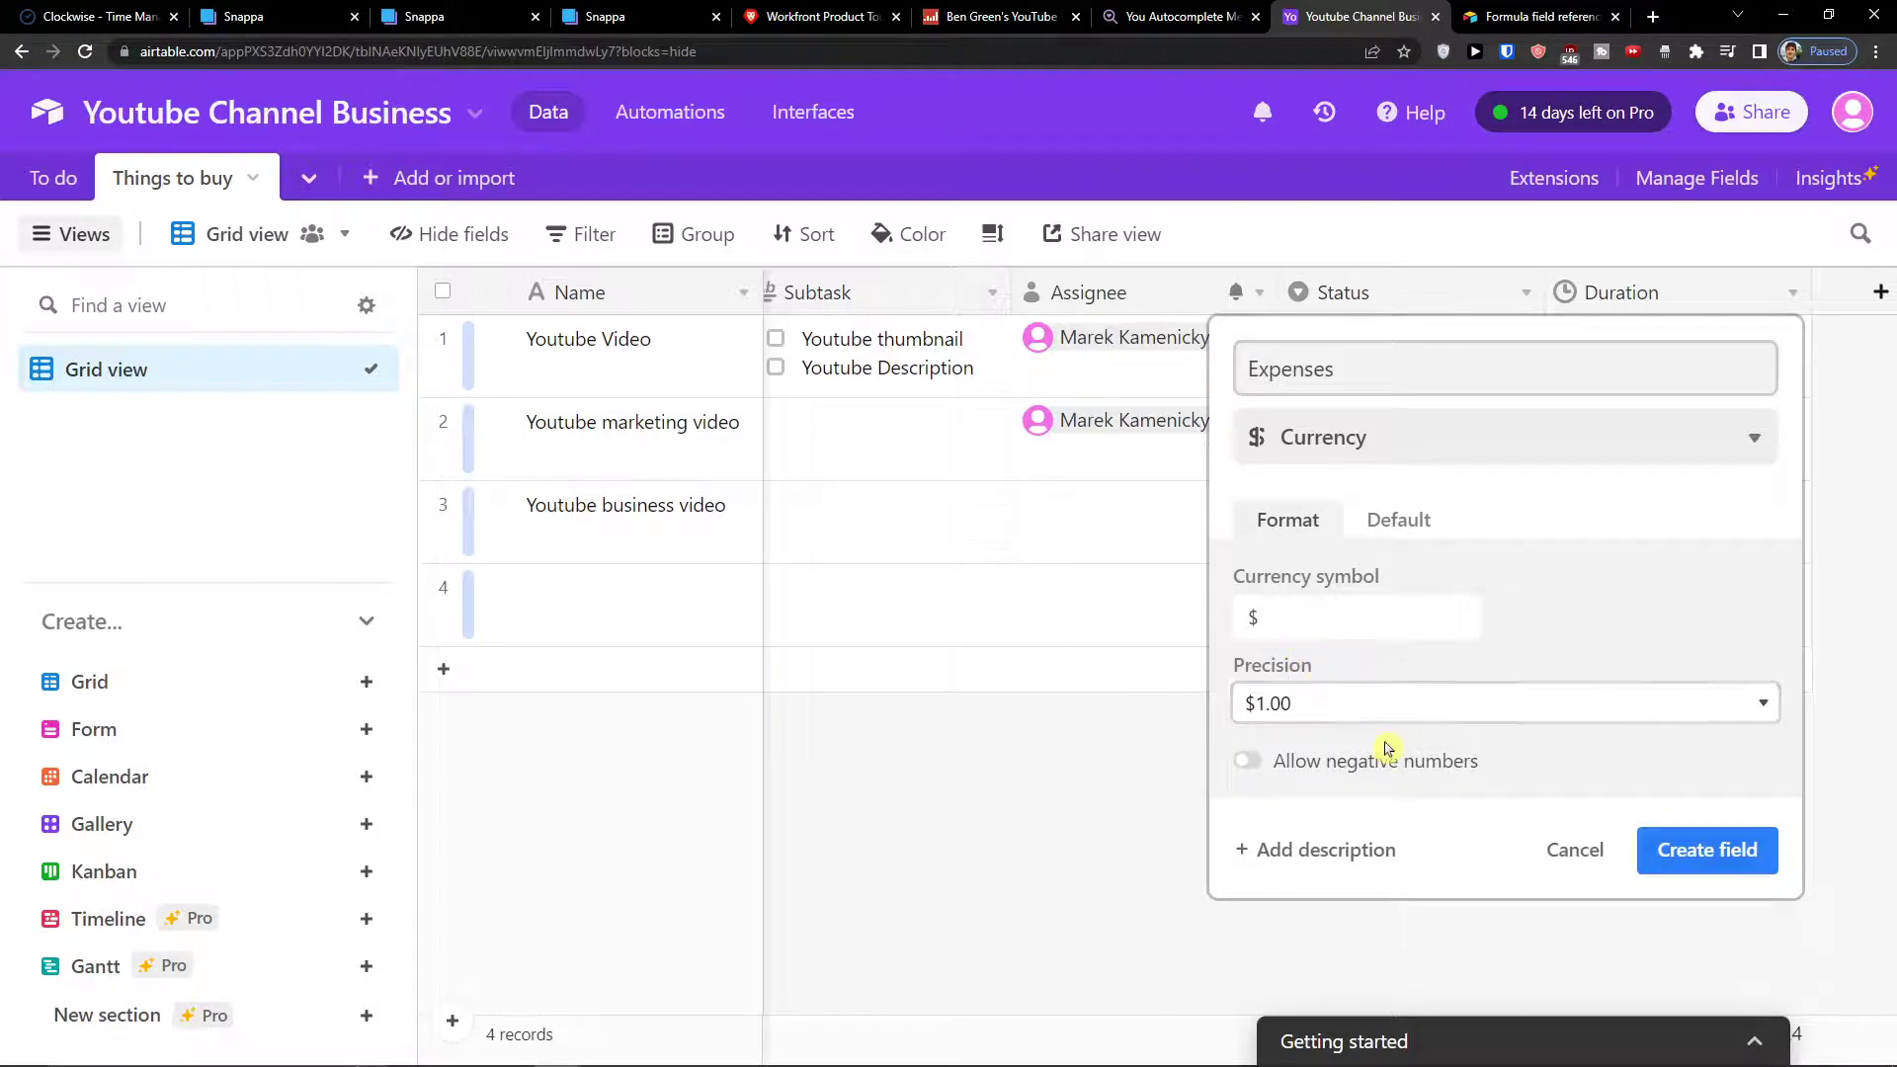
{"action": "left_click", "coordinate": [1668, 849]}
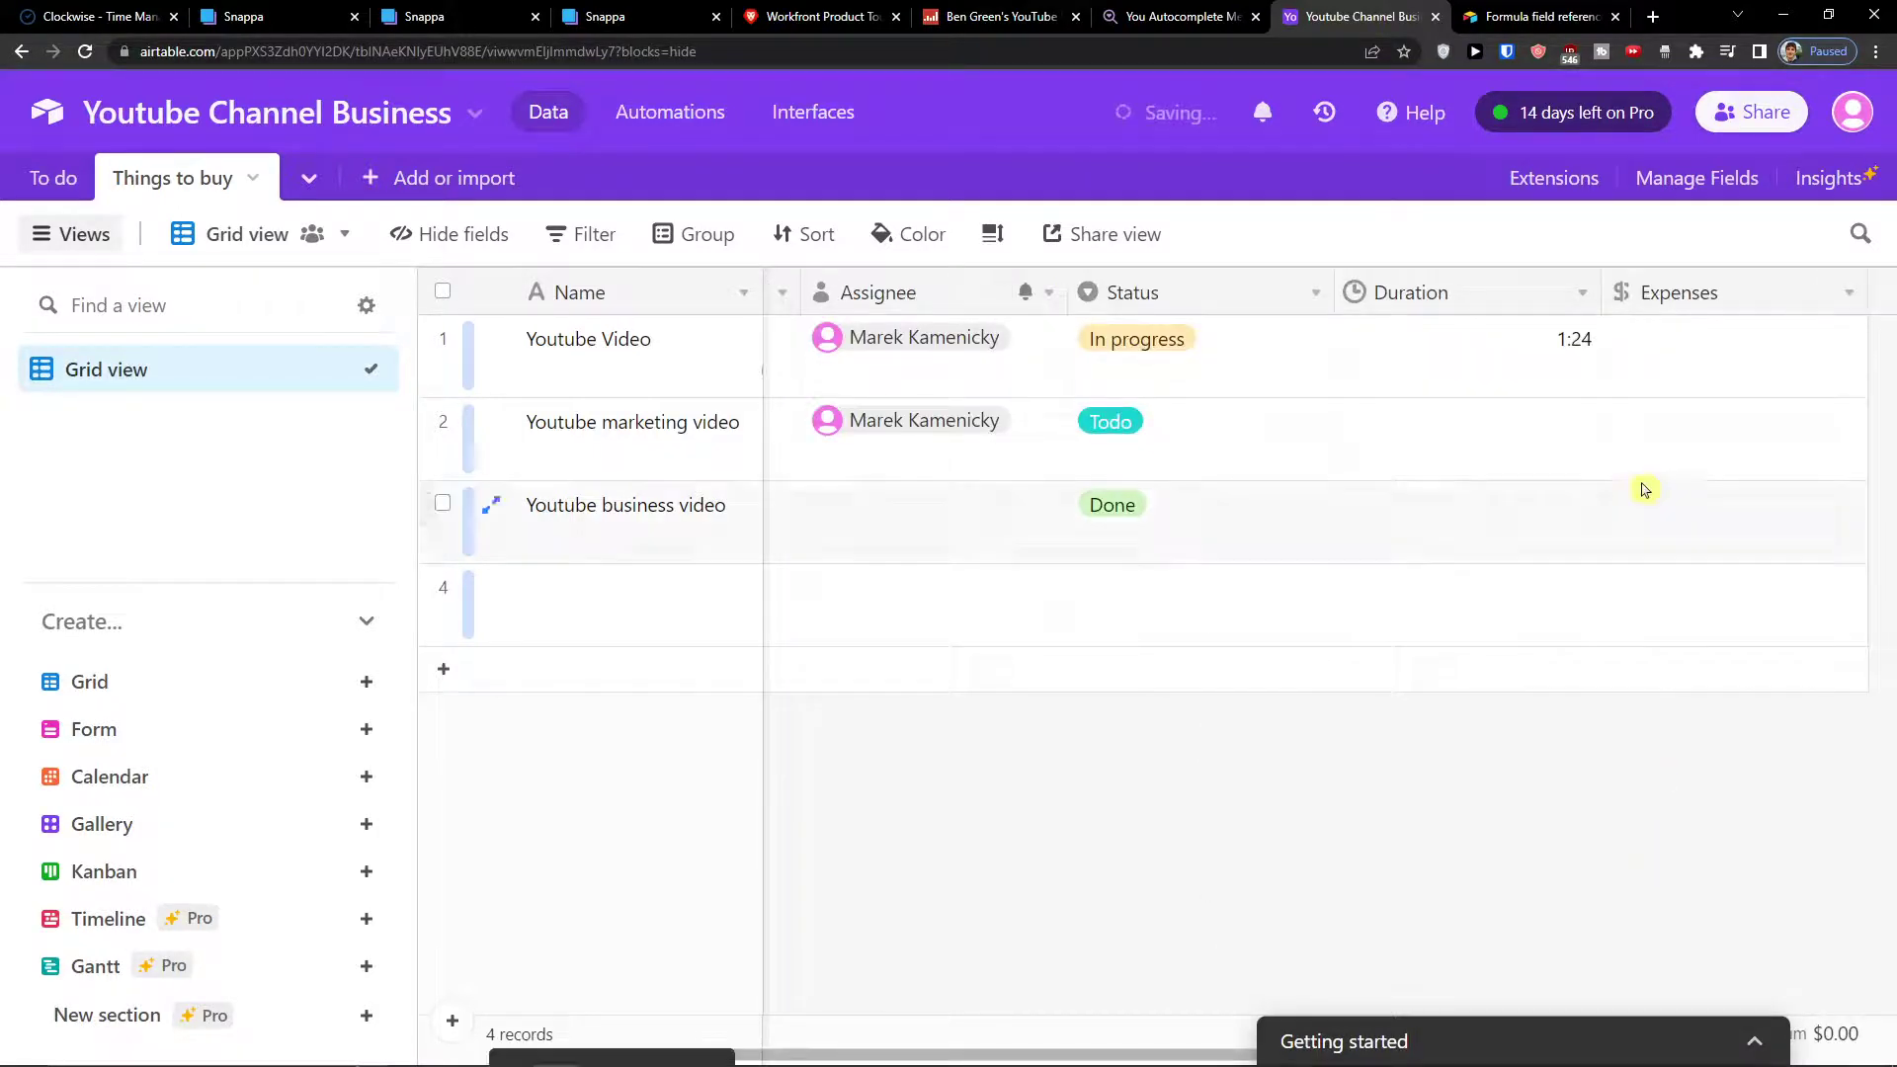
- Enter 500 as Youtube Video's expense, shown as $500.00
{"action": "double_click", "coordinate": [1623, 358]}
{"action": "type", "text": "500"}
{"action": "left_click", "coordinate": [1625, 780]}
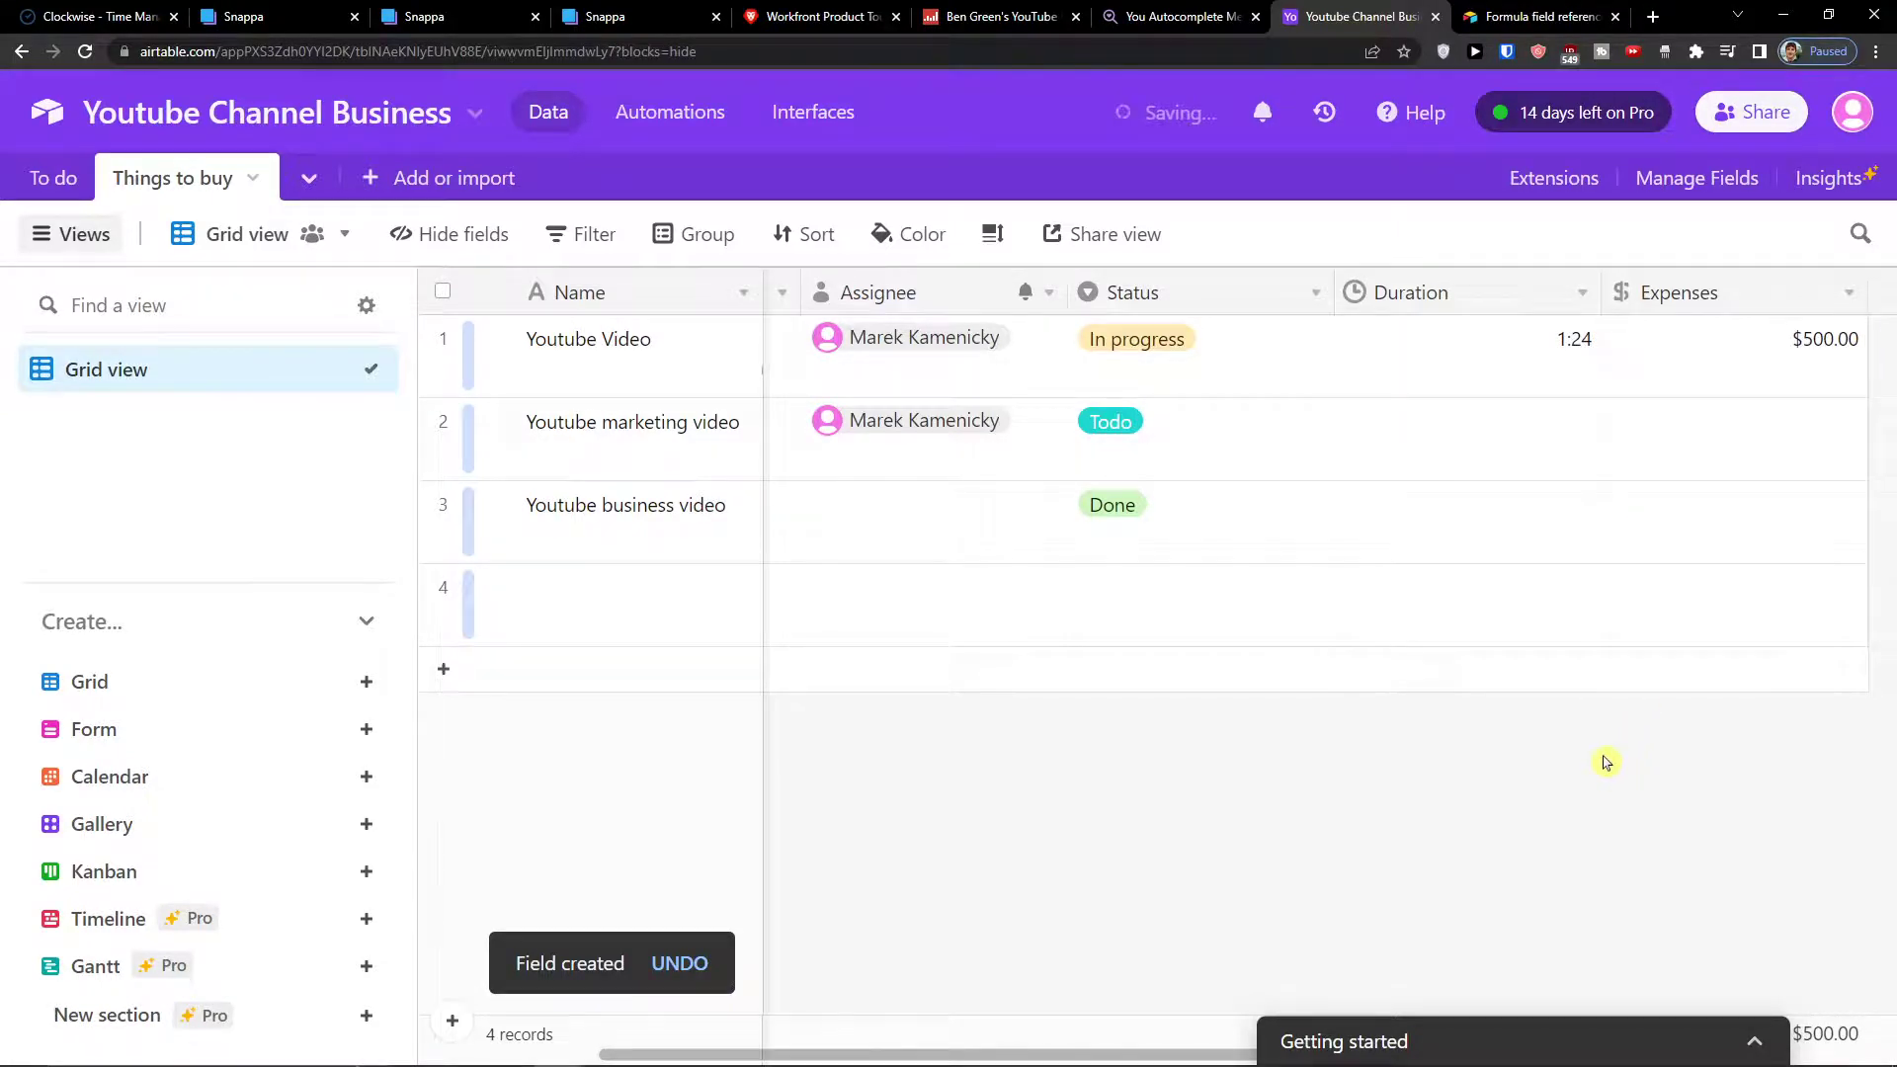
{"action": "mouse_move", "coordinate": [991, 1048]}
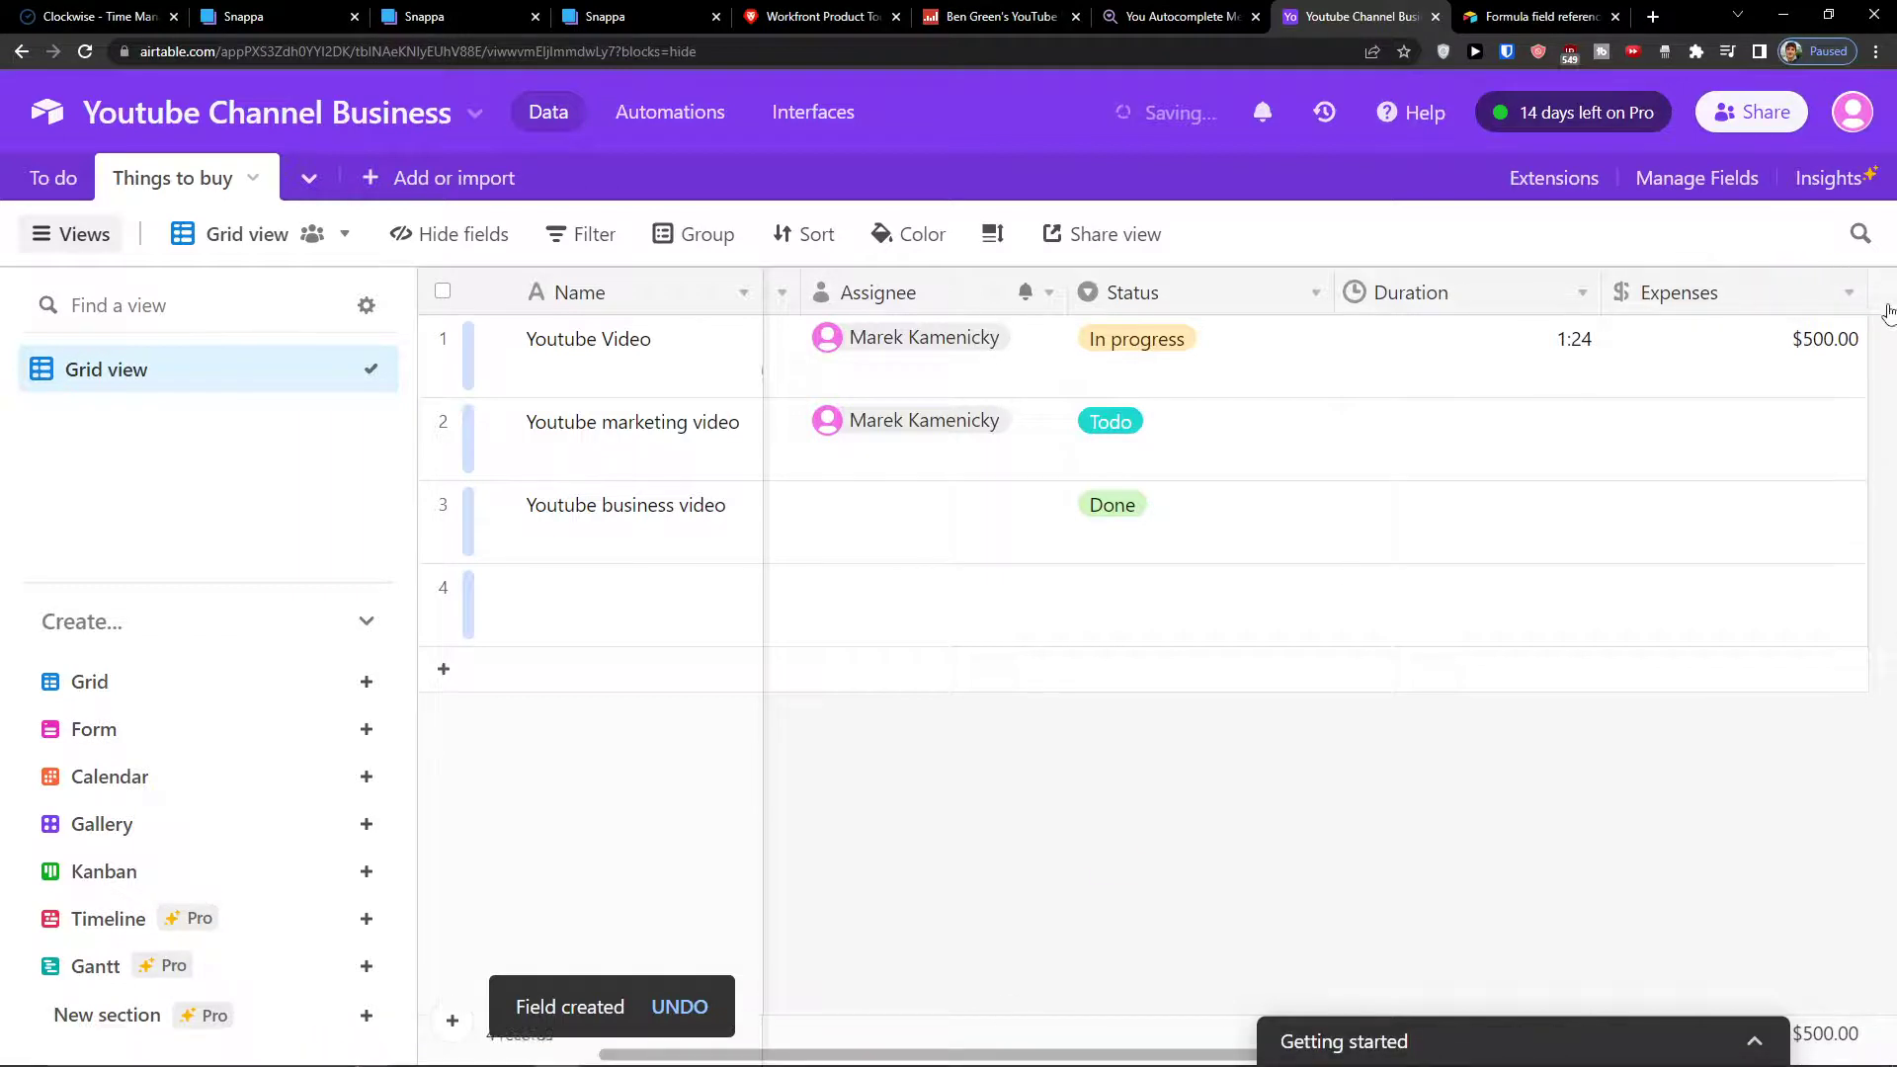
{"action": "left_click_drag", "start_coordinate": [893, 1054], "coordinate": [1232, 923]}
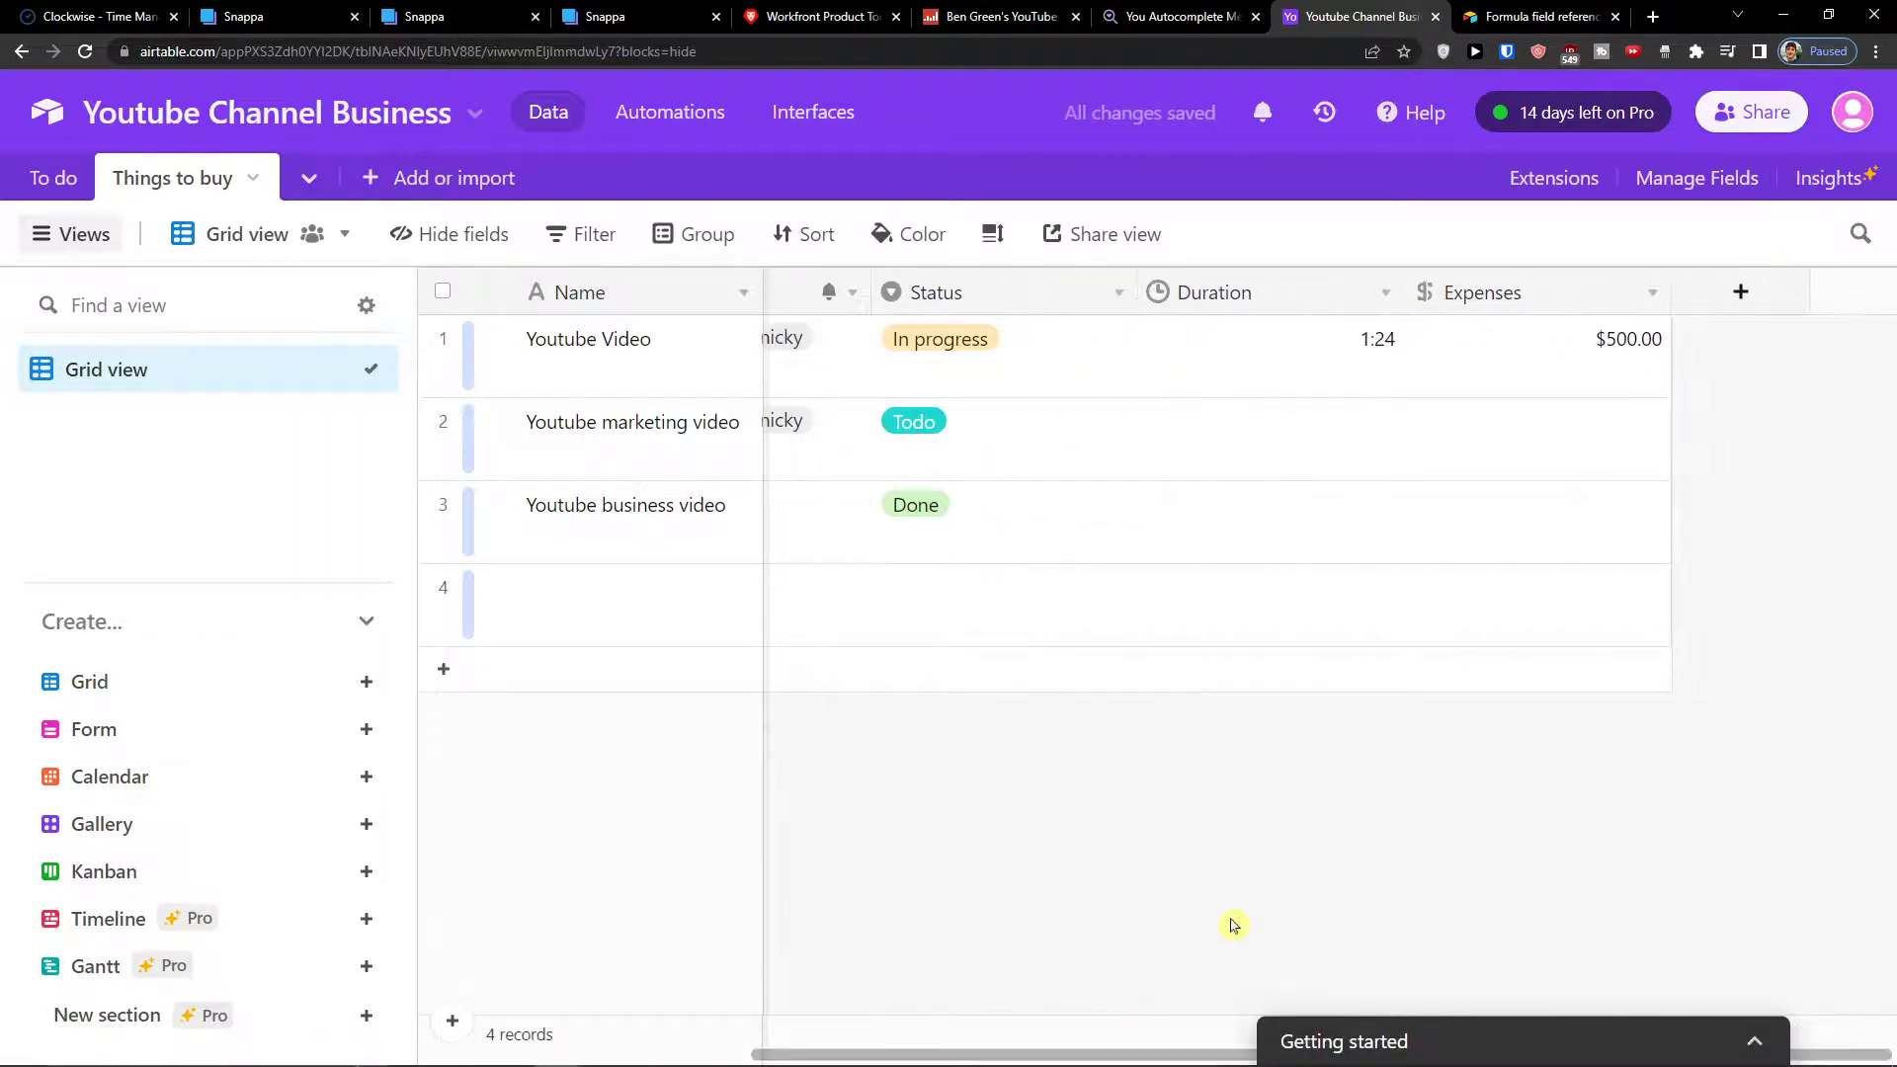
{"action": "left_click", "coordinate": [1719, 292]}
- Create a Barcode-type field after Expenses, left empty for all four records
{"action": "scroll", "coordinate": [1430, 619], "scroll_direction": "down", "scroll_amount": 5}
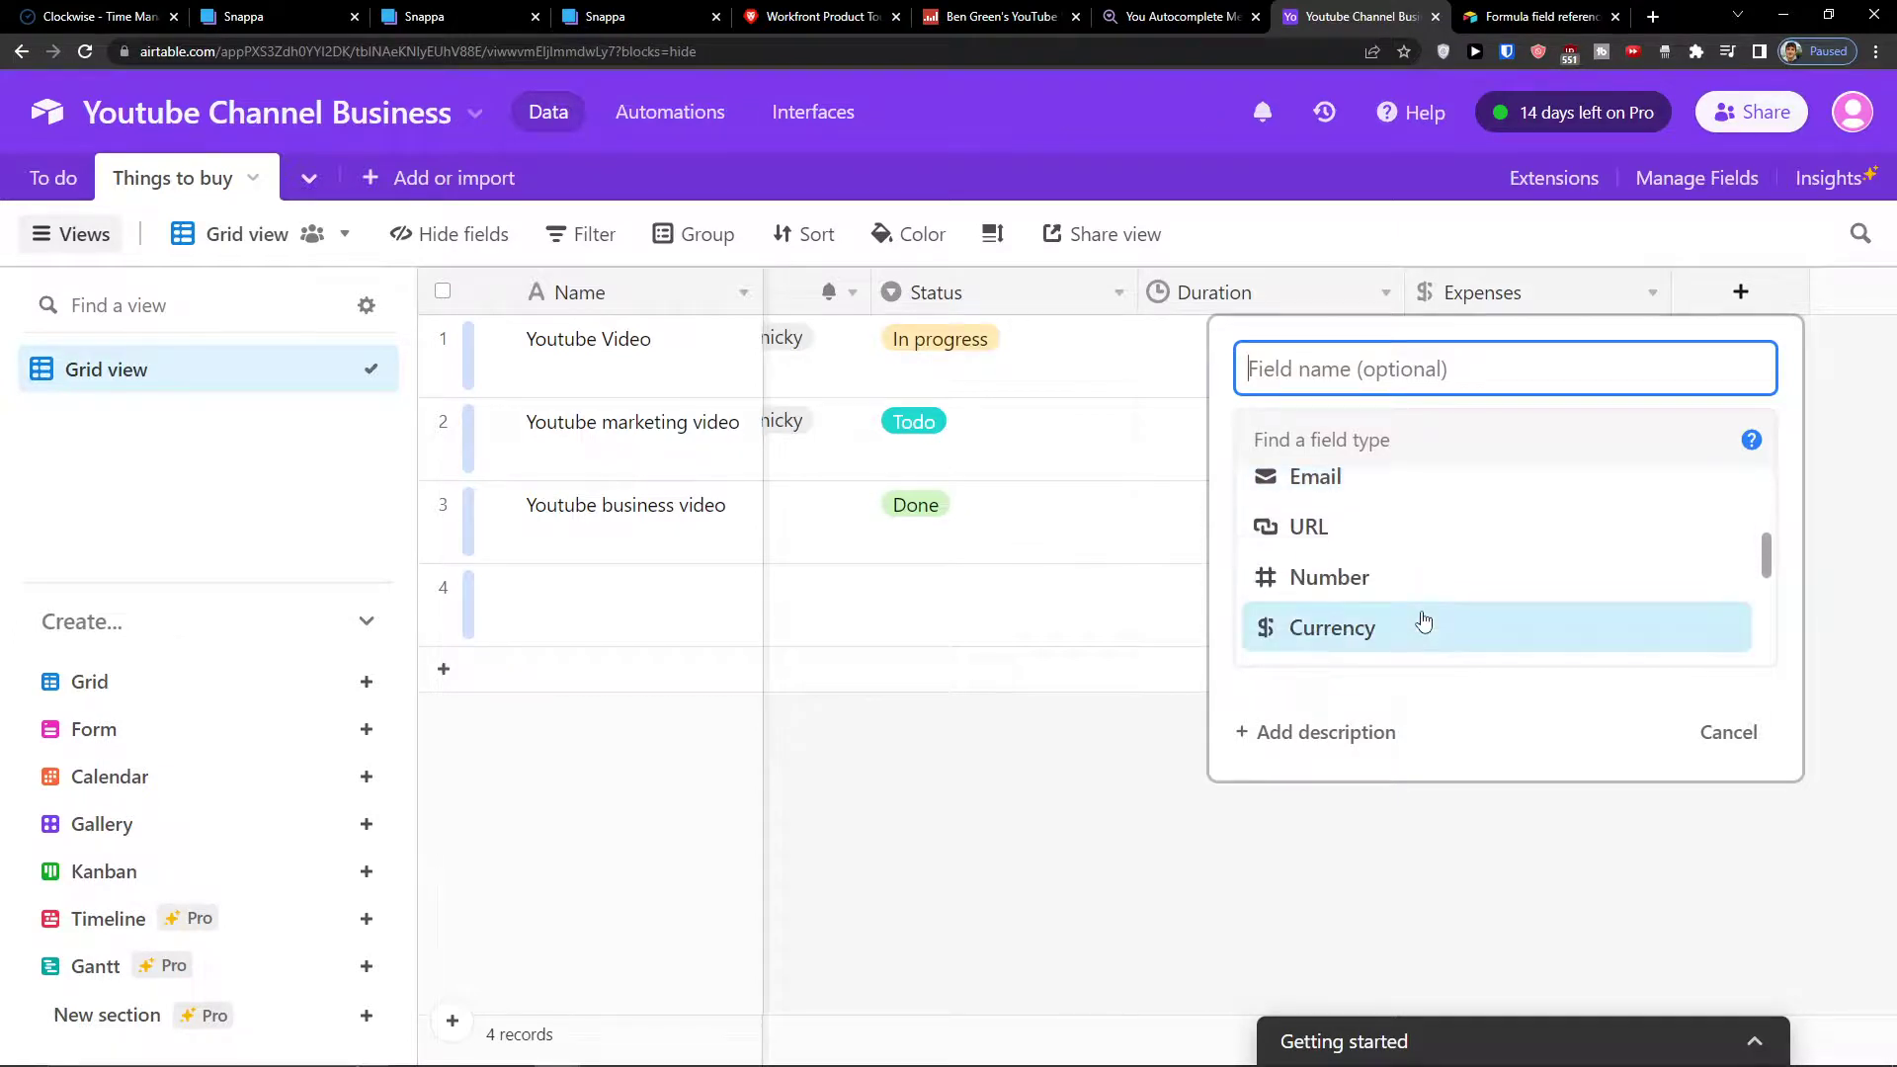
{"action": "scroll", "coordinate": [1424, 620], "scroll_direction": "down", "scroll_amount": 3}
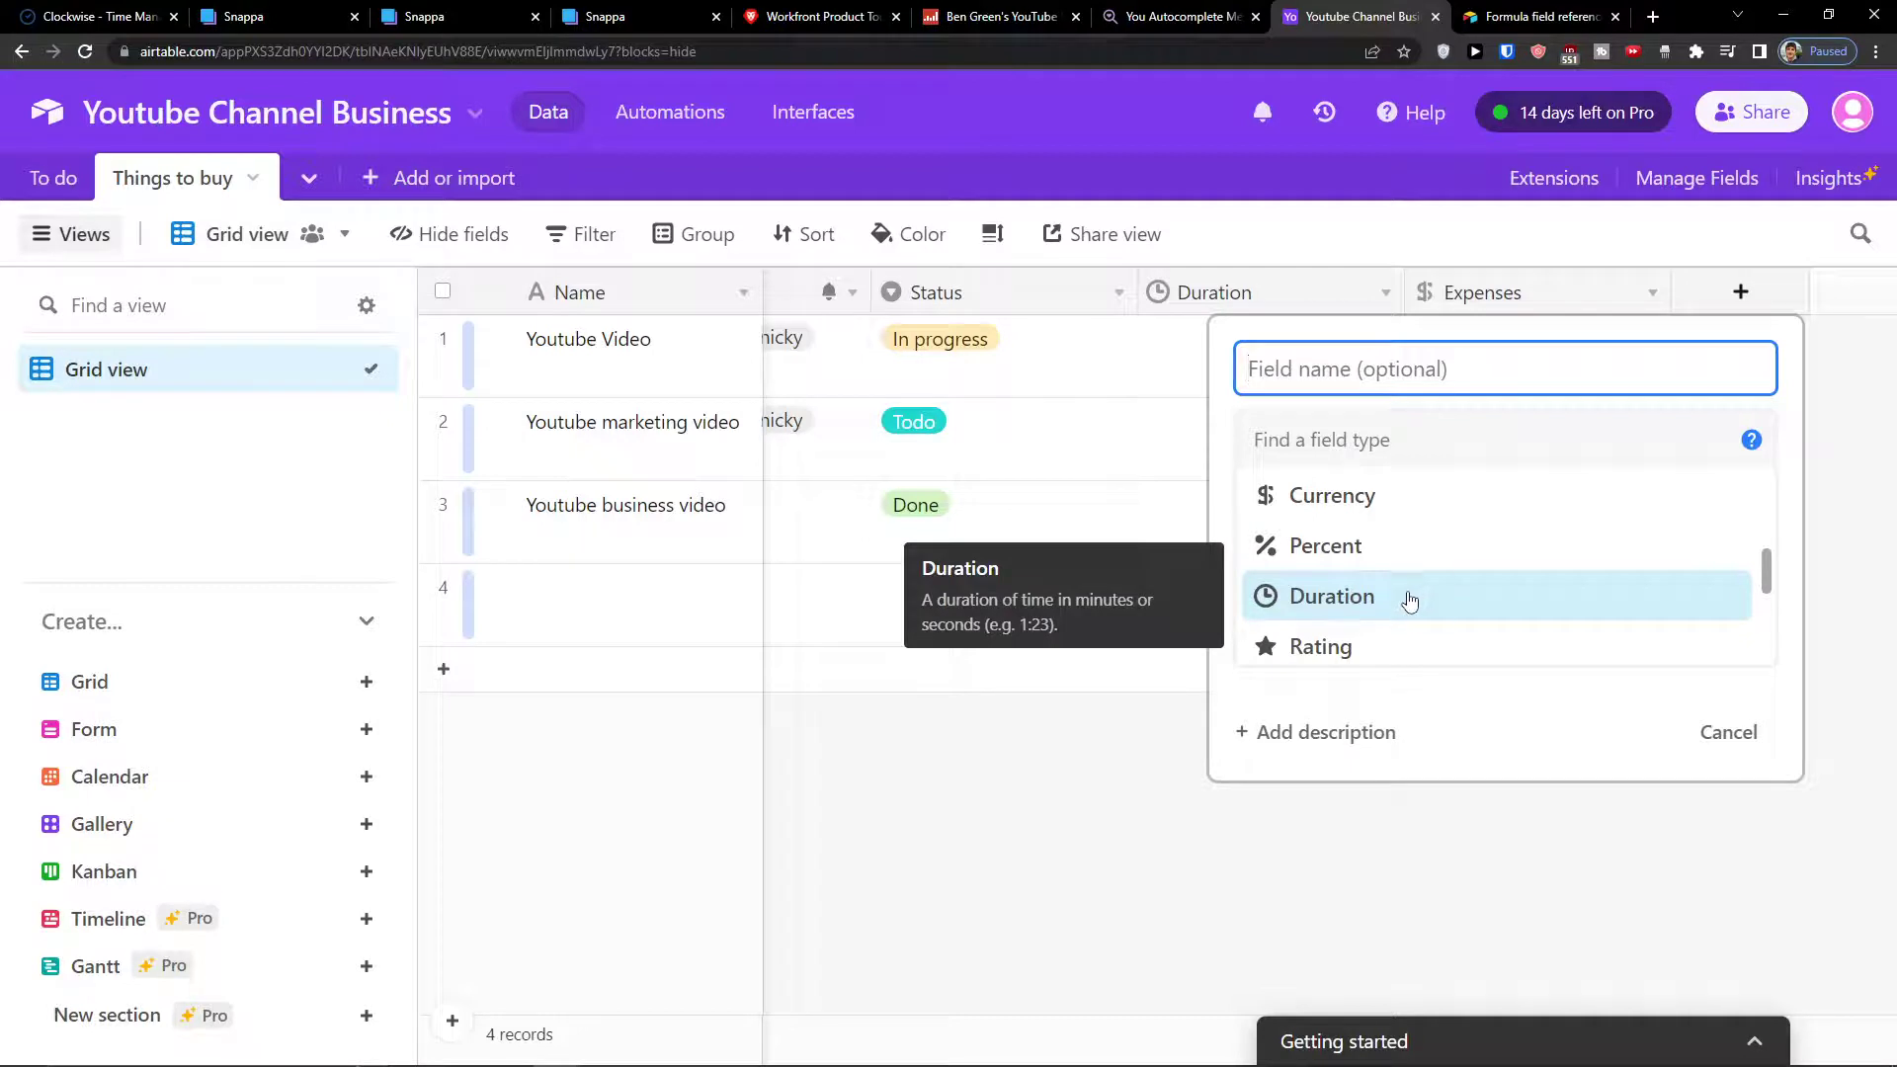
{"action": "scroll", "coordinate": [1394, 604], "scroll_direction": "down", "scroll_amount": 2}
{"action": "scroll", "coordinate": [1394, 605], "scroll_direction": "up", "scroll_amount": 2}
{"action": "scroll", "coordinate": [1393, 601], "scroll_direction": "down", "scroll_amount": 2}
{"action": "scroll", "coordinate": [1393, 601], "scroll_direction": "down", "scroll_amount": 2}
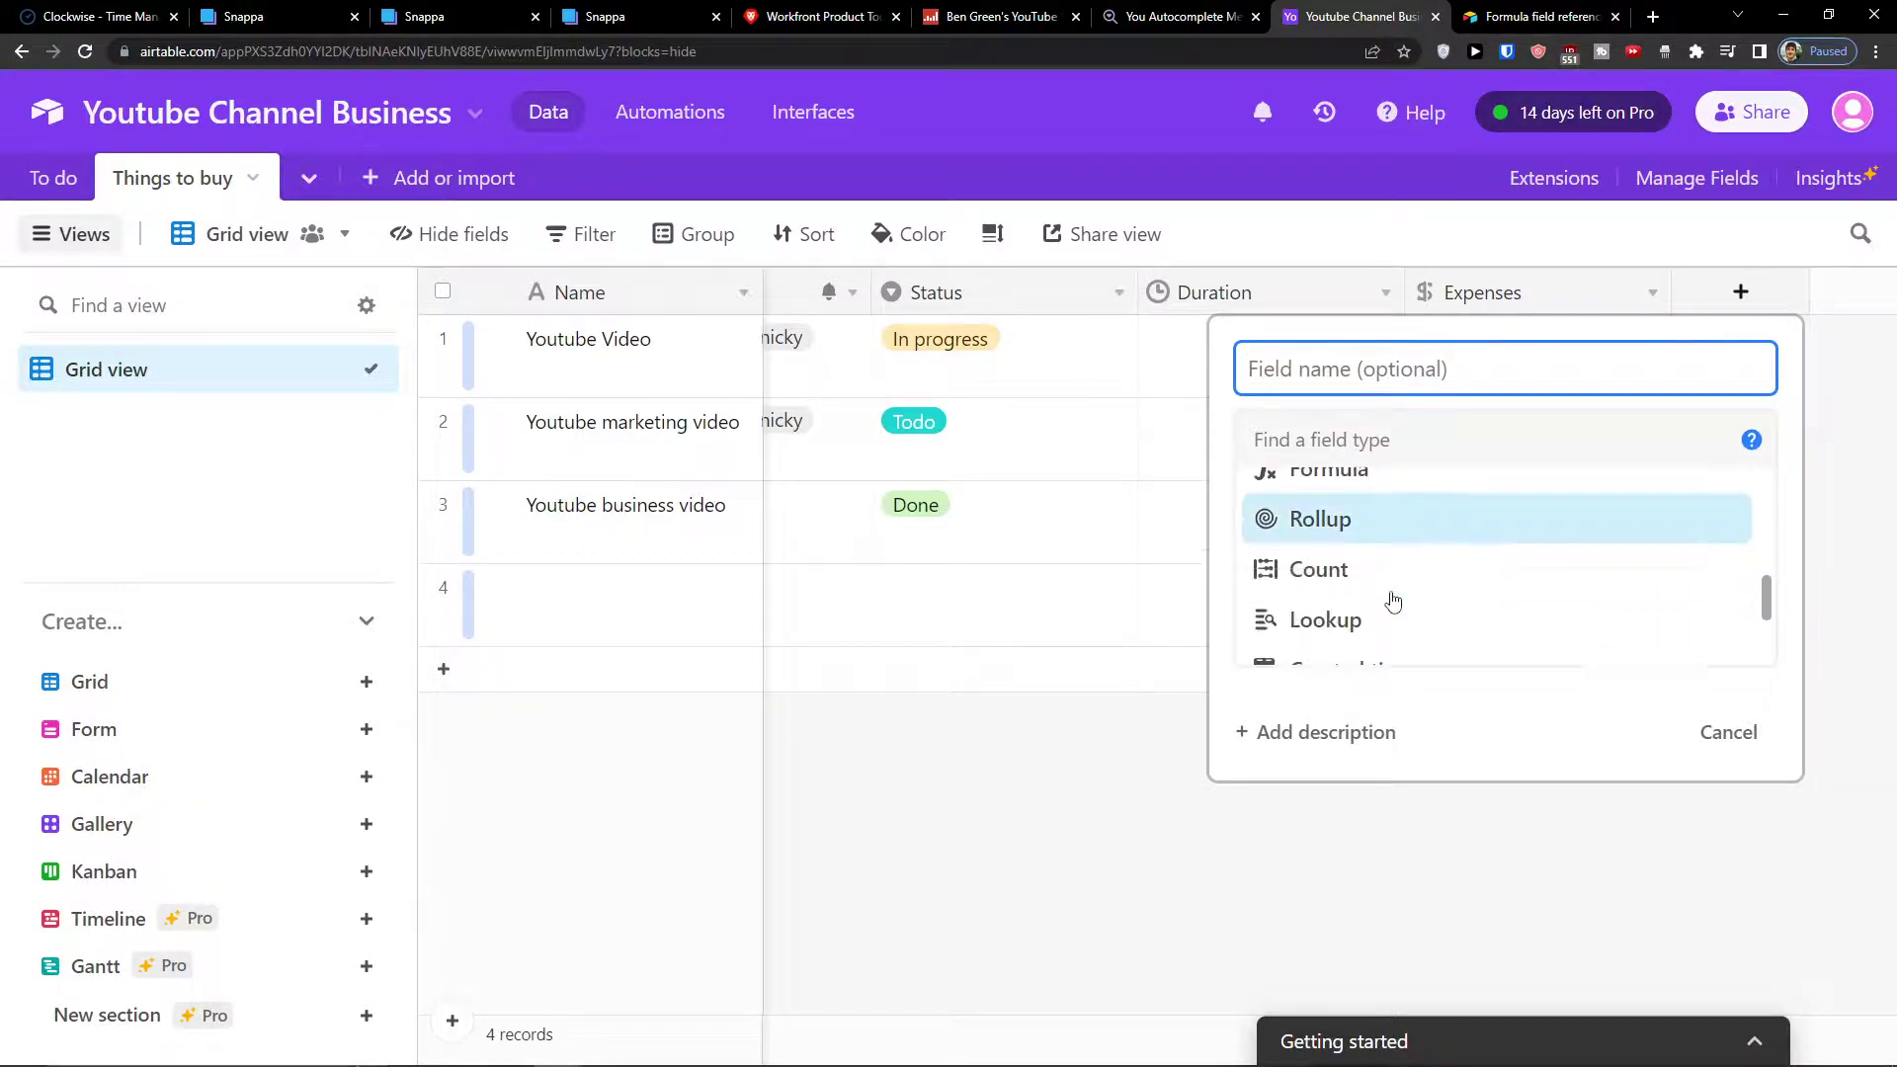
{"action": "scroll", "coordinate": [1393, 600], "scroll_direction": "up", "scroll_amount": 2}
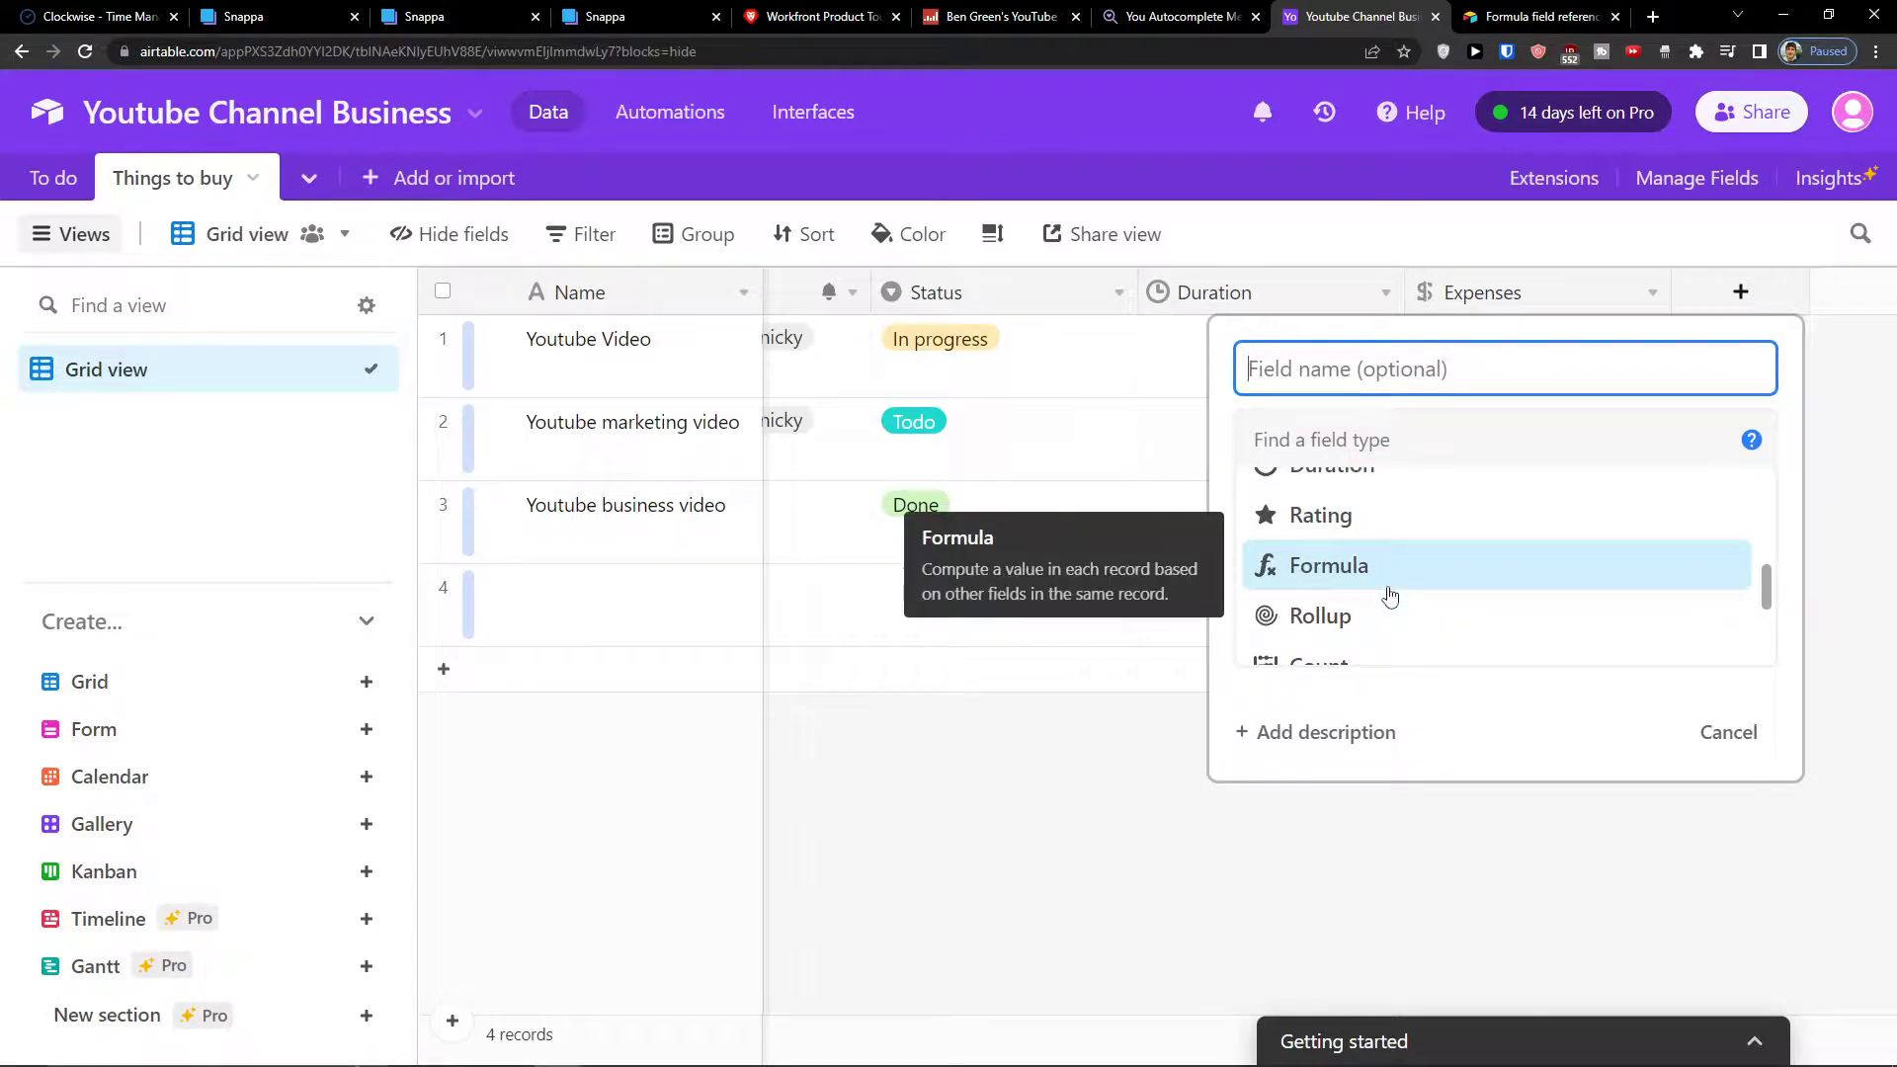
{"action": "scroll", "coordinate": [1390, 596], "scroll_direction": "down", "scroll_amount": 4}
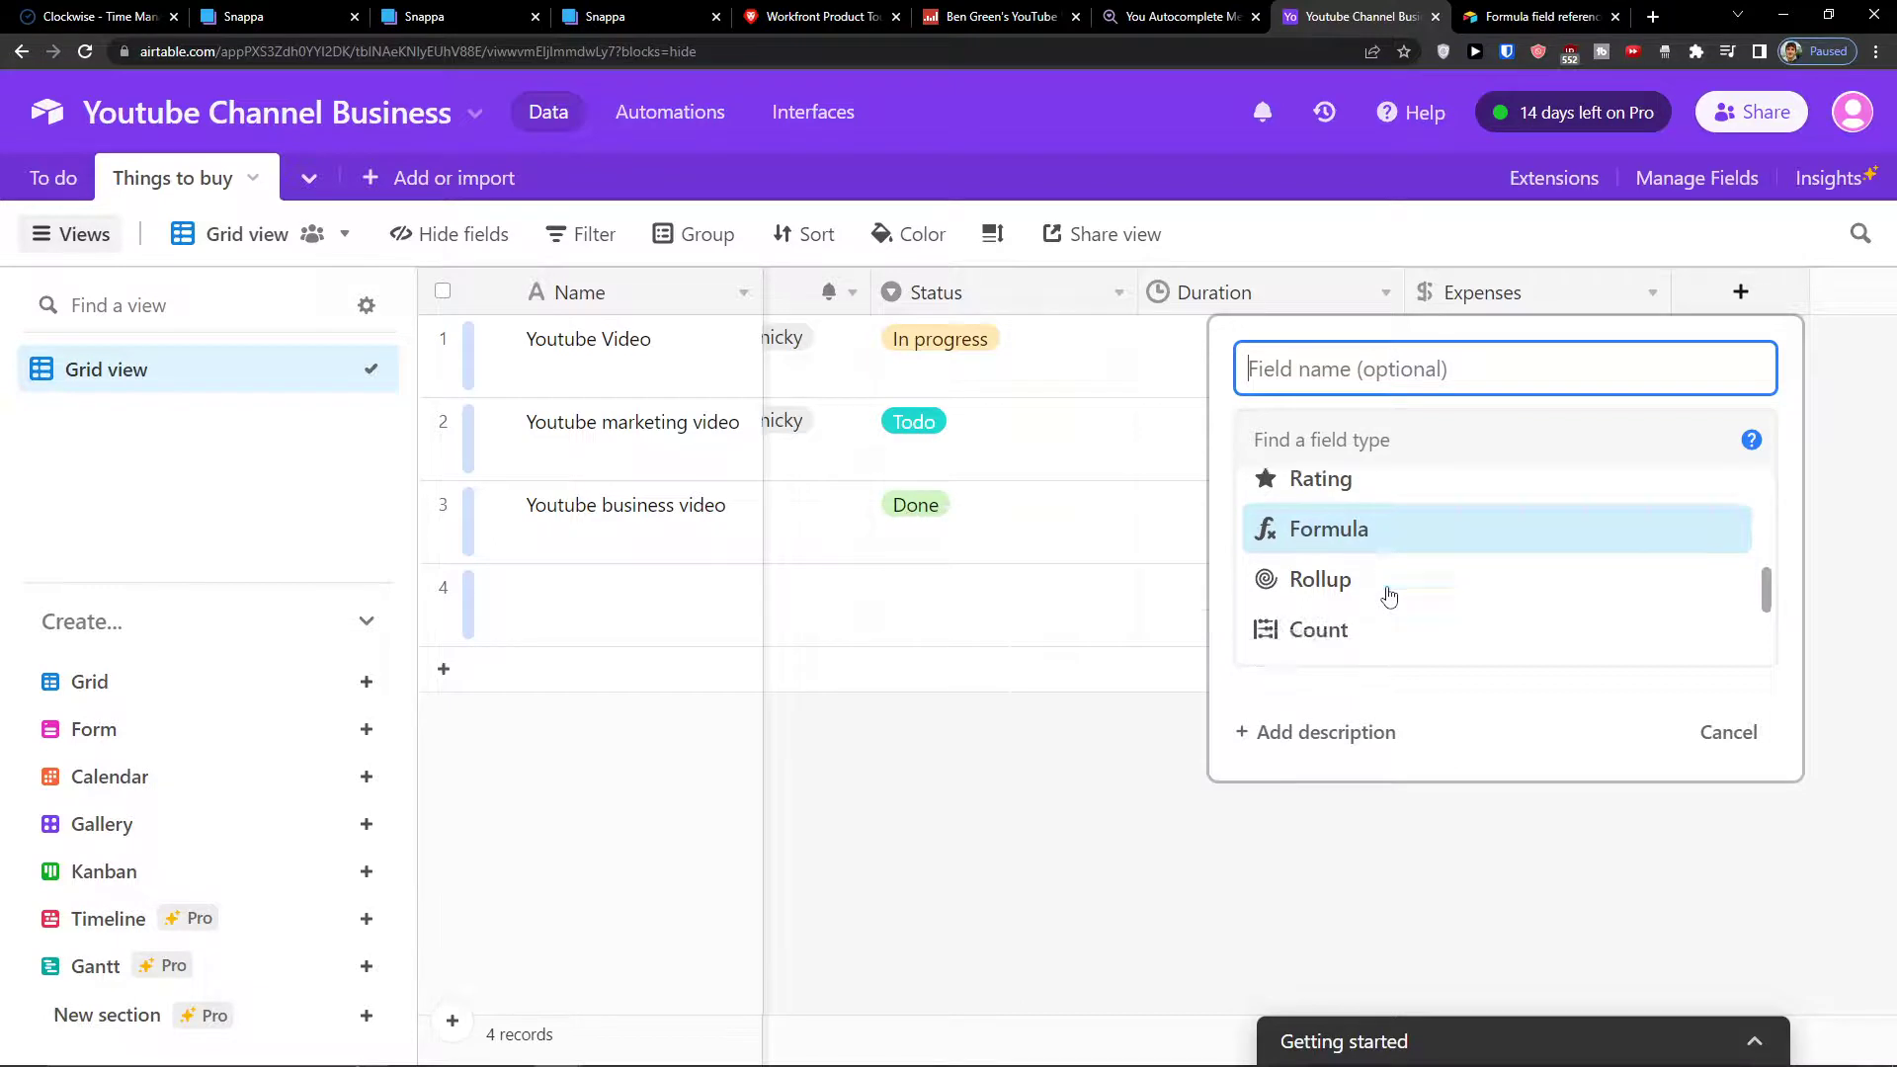
{"action": "scroll", "coordinate": [1386, 592], "scroll_direction": "down", "scroll_amount": 1}
{"action": "scroll", "coordinate": [1384, 591], "scroll_direction": "up", "scroll_amount": 2}
{"action": "scroll", "coordinate": [1384, 588], "scroll_direction": "down", "scroll_amount": 2}
{"action": "left_click", "coordinate": [1384, 585]}
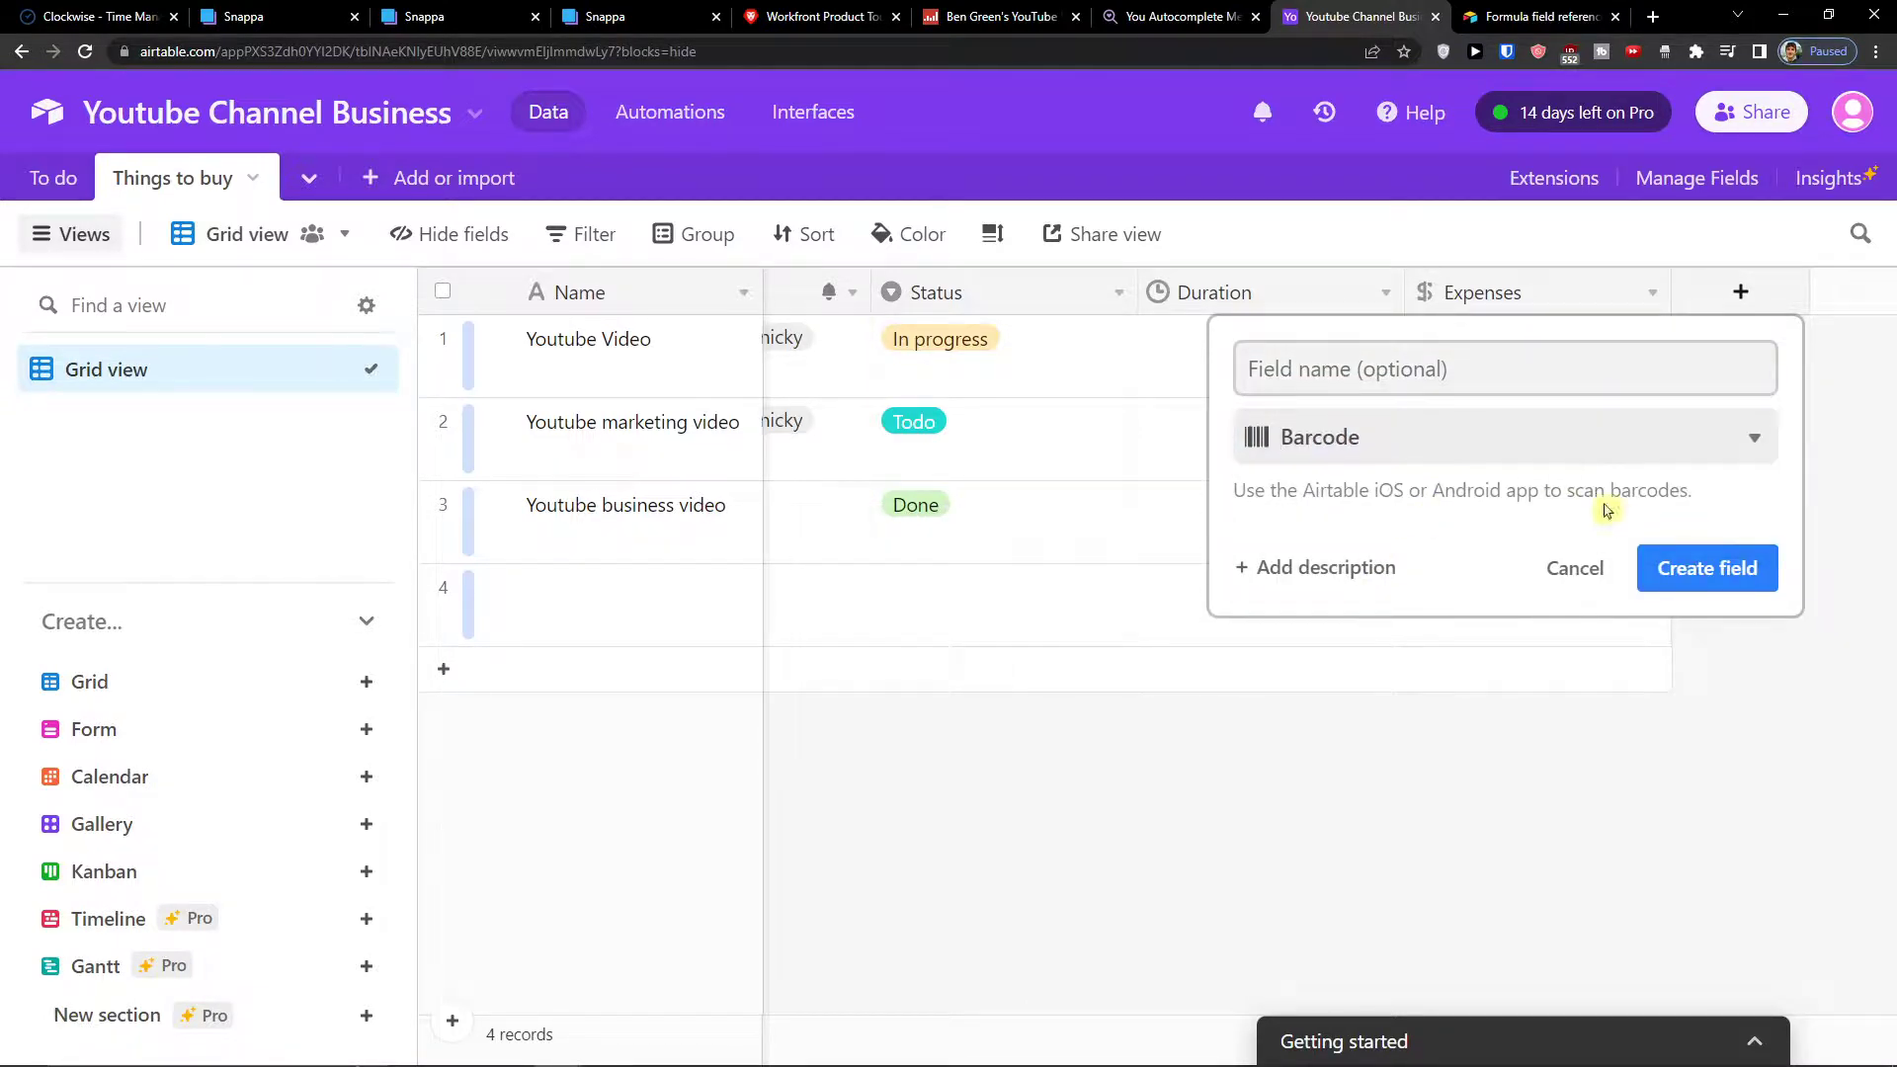
{"action": "left_click", "coordinate": [1666, 563]}
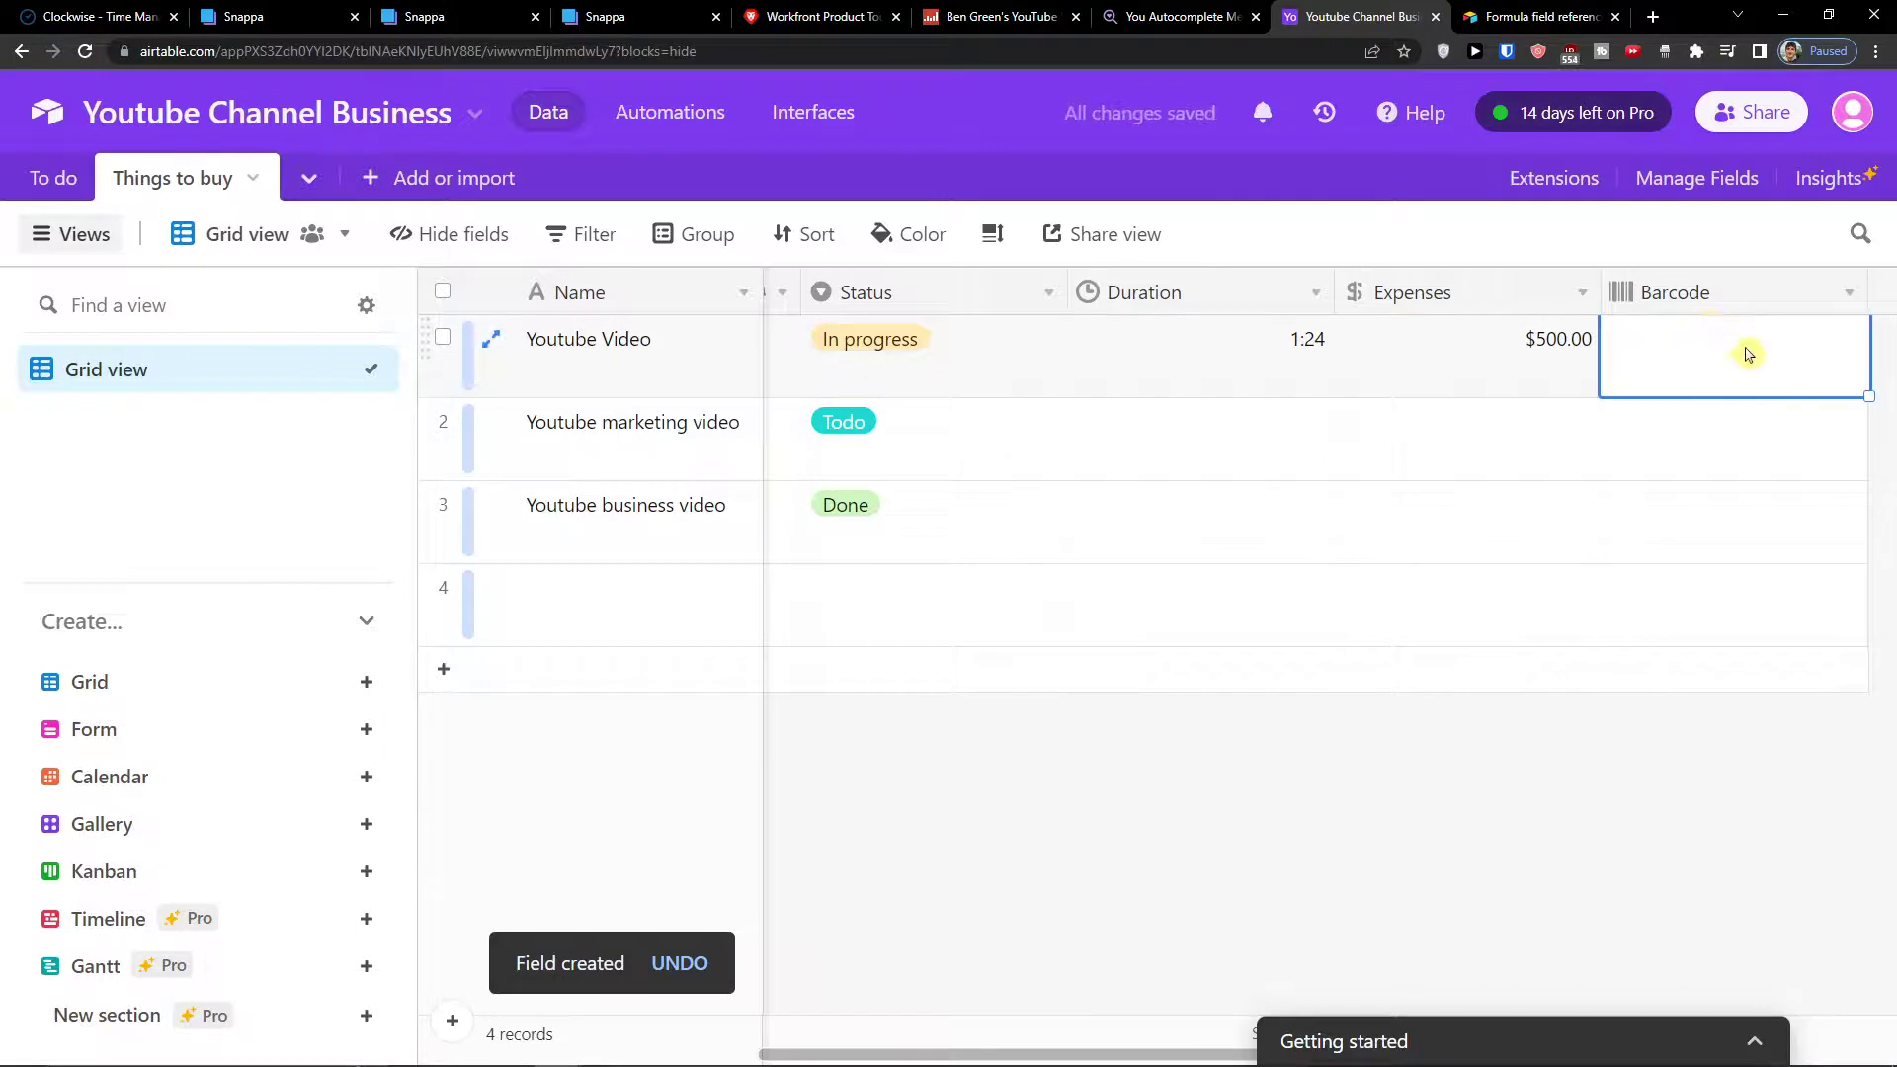
- Change the Barcode field's type to Rating and save the change
{"action": "left_click", "coordinate": [1847, 292]}
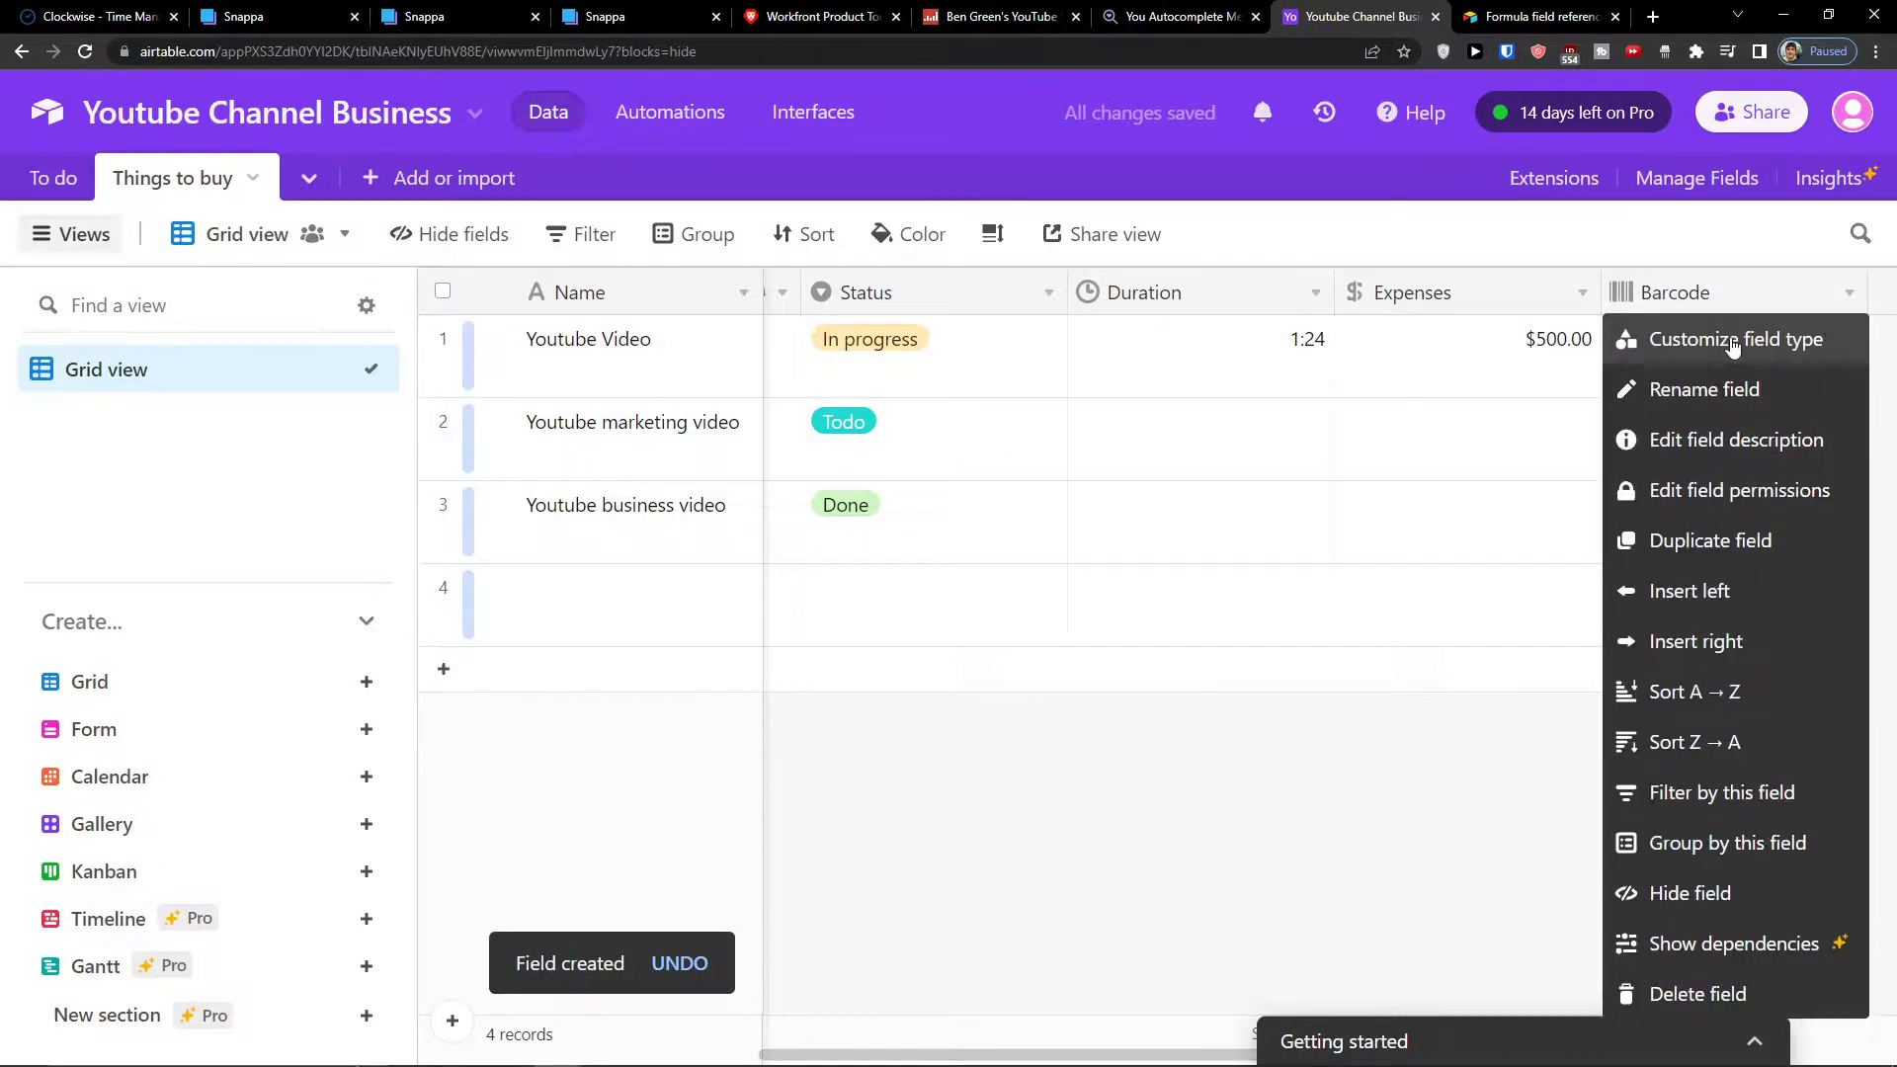
{"action": "left_click", "coordinate": [1634, 337]}
{"action": "left_click", "coordinate": [1269, 441]}
{"action": "scroll", "coordinate": [929, 593], "scroll_direction": "up", "scroll_amount": 5}
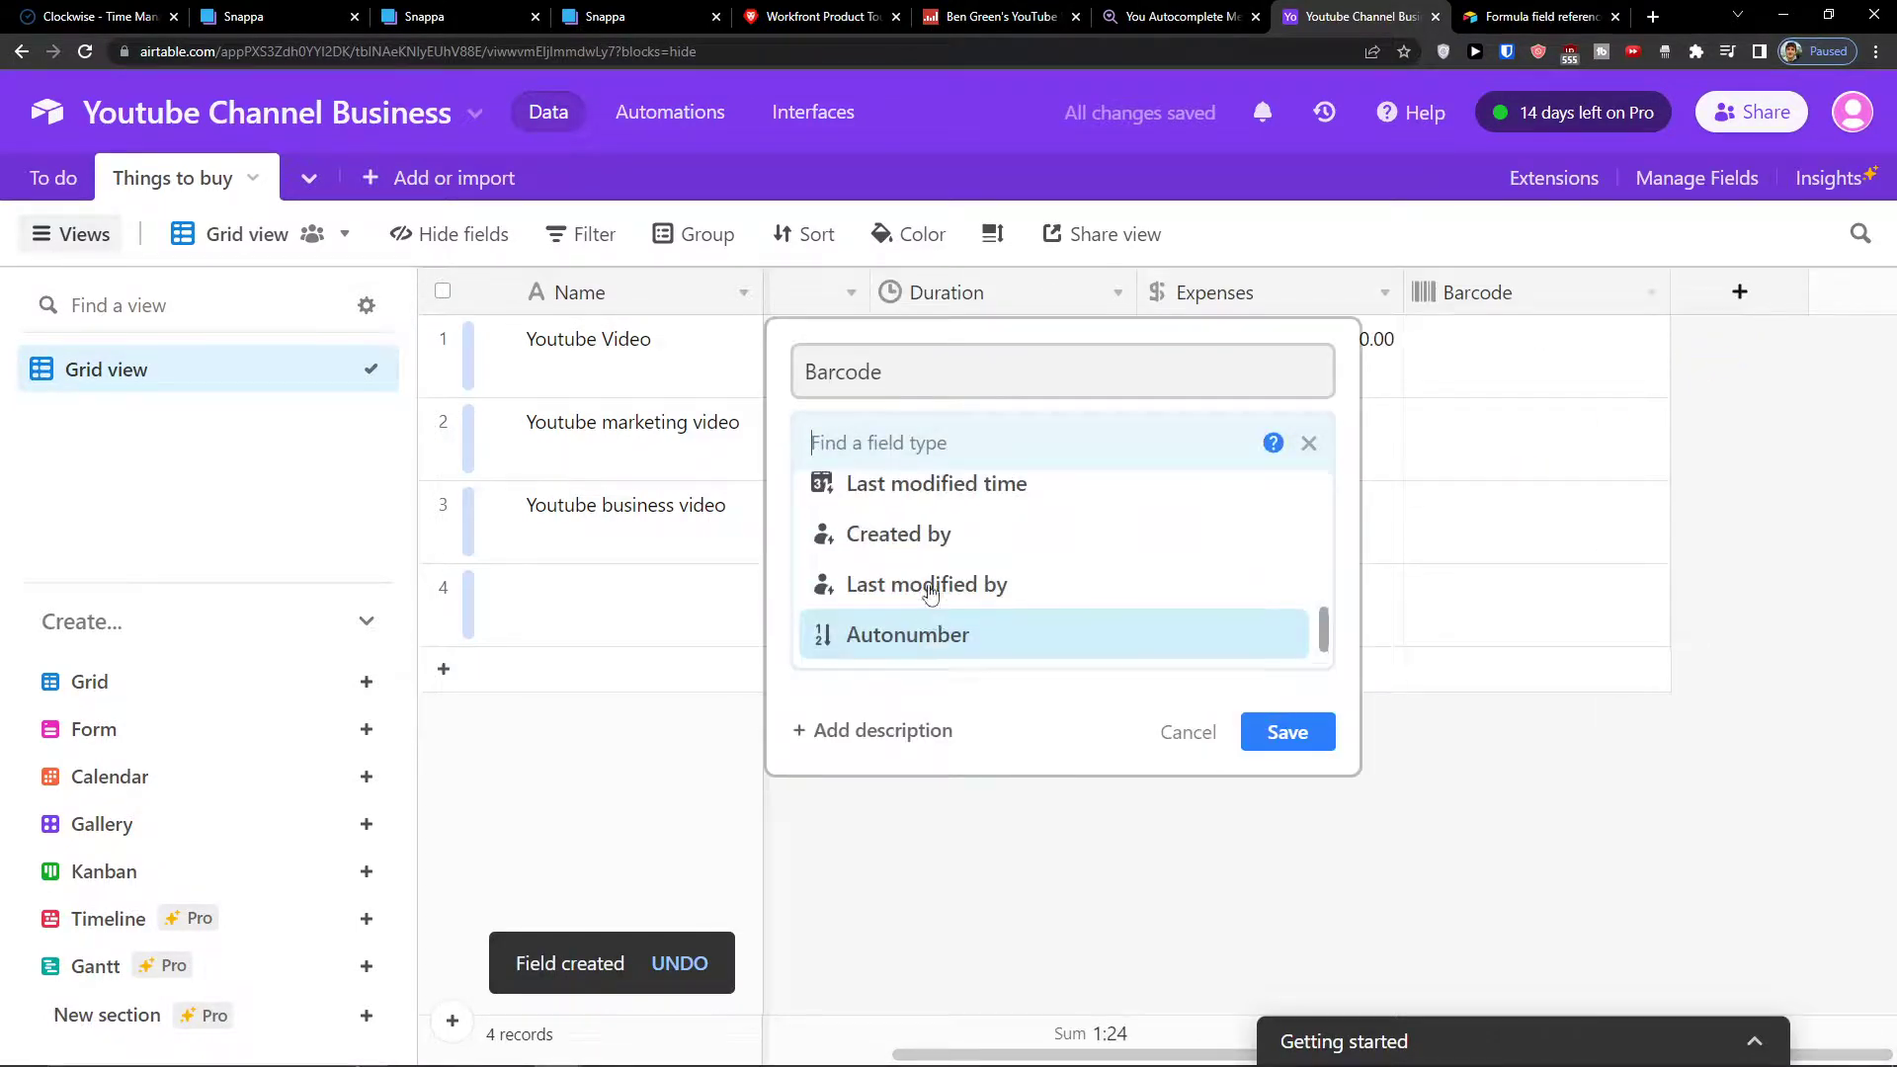
{"action": "scroll", "coordinate": [932, 613], "scroll_direction": "up", "scroll_amount": 2}
{"action": "scroll", "coordinate": [932, 612], "scroll_direction": "down", "scroll_amount": 2}
{"action": "left_click", "coordinate": [899, 654]}
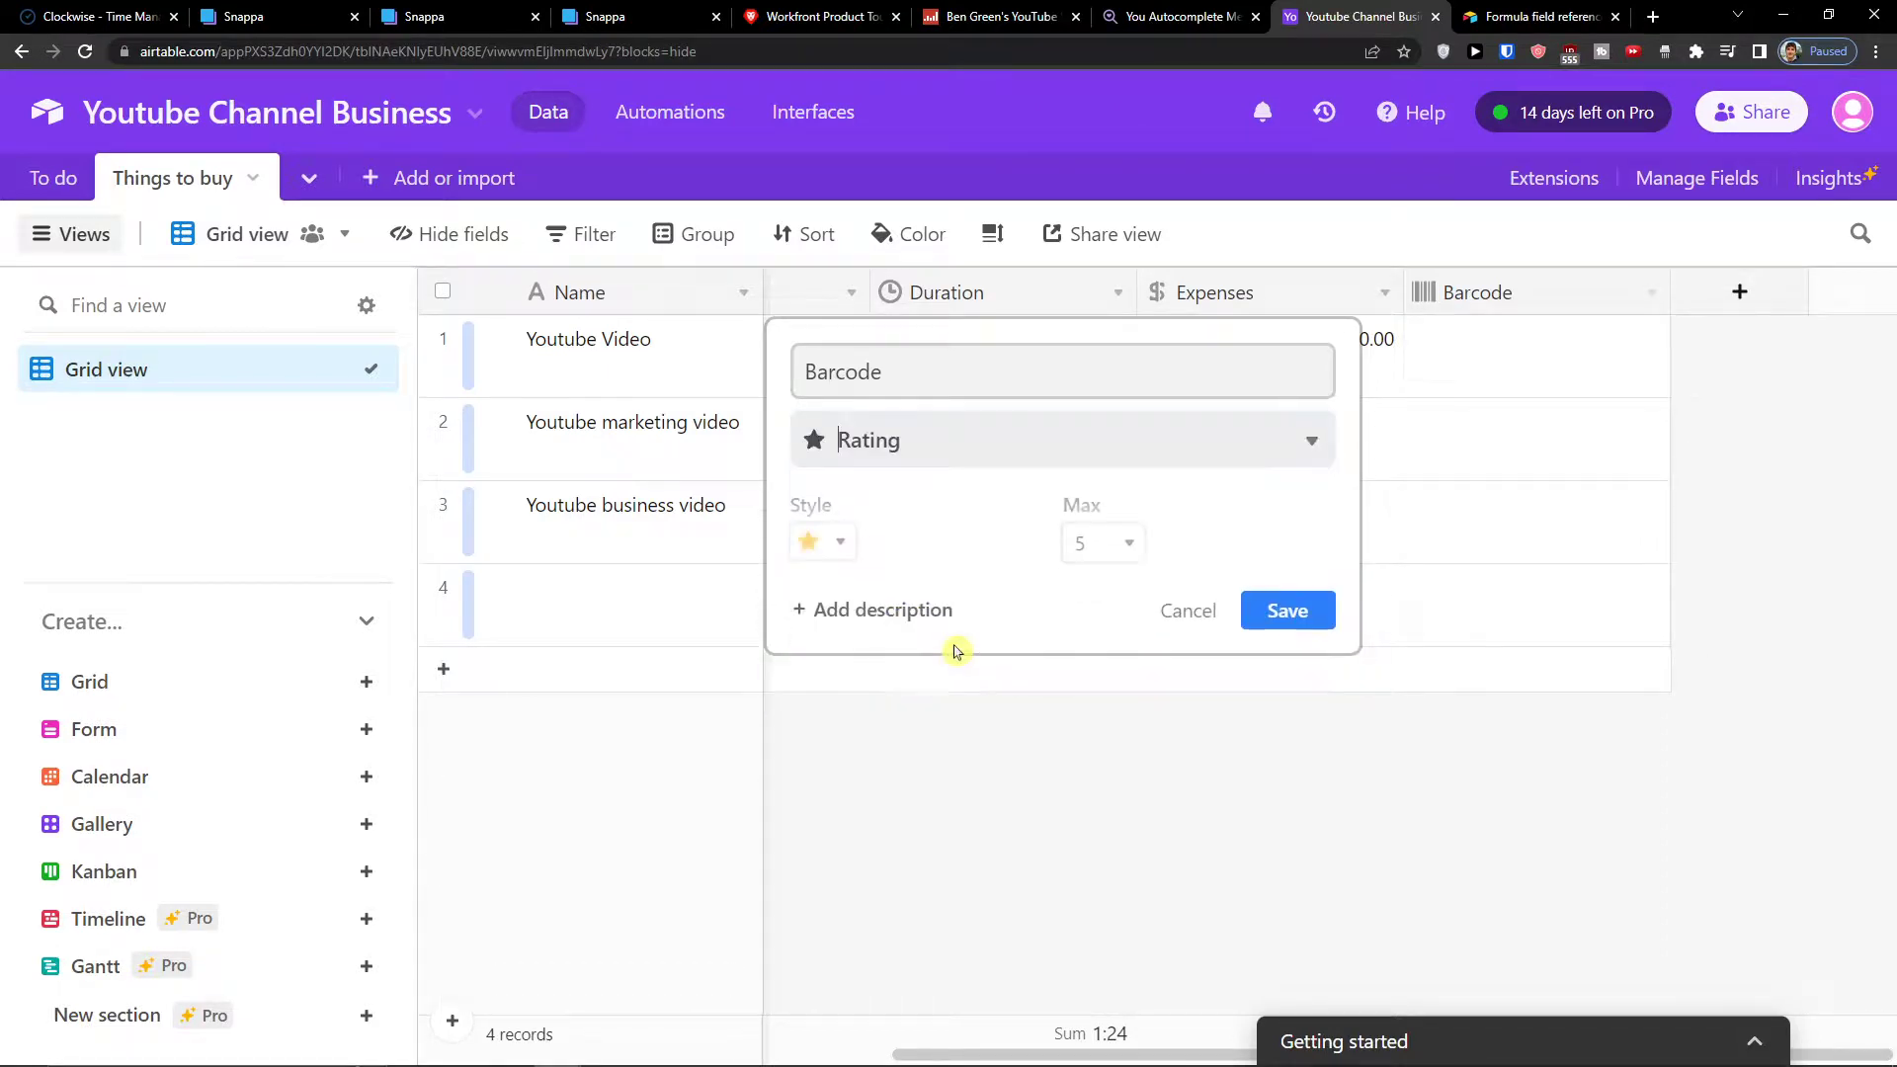
{"action": "left_click", "coordinate": [1271, 613]}
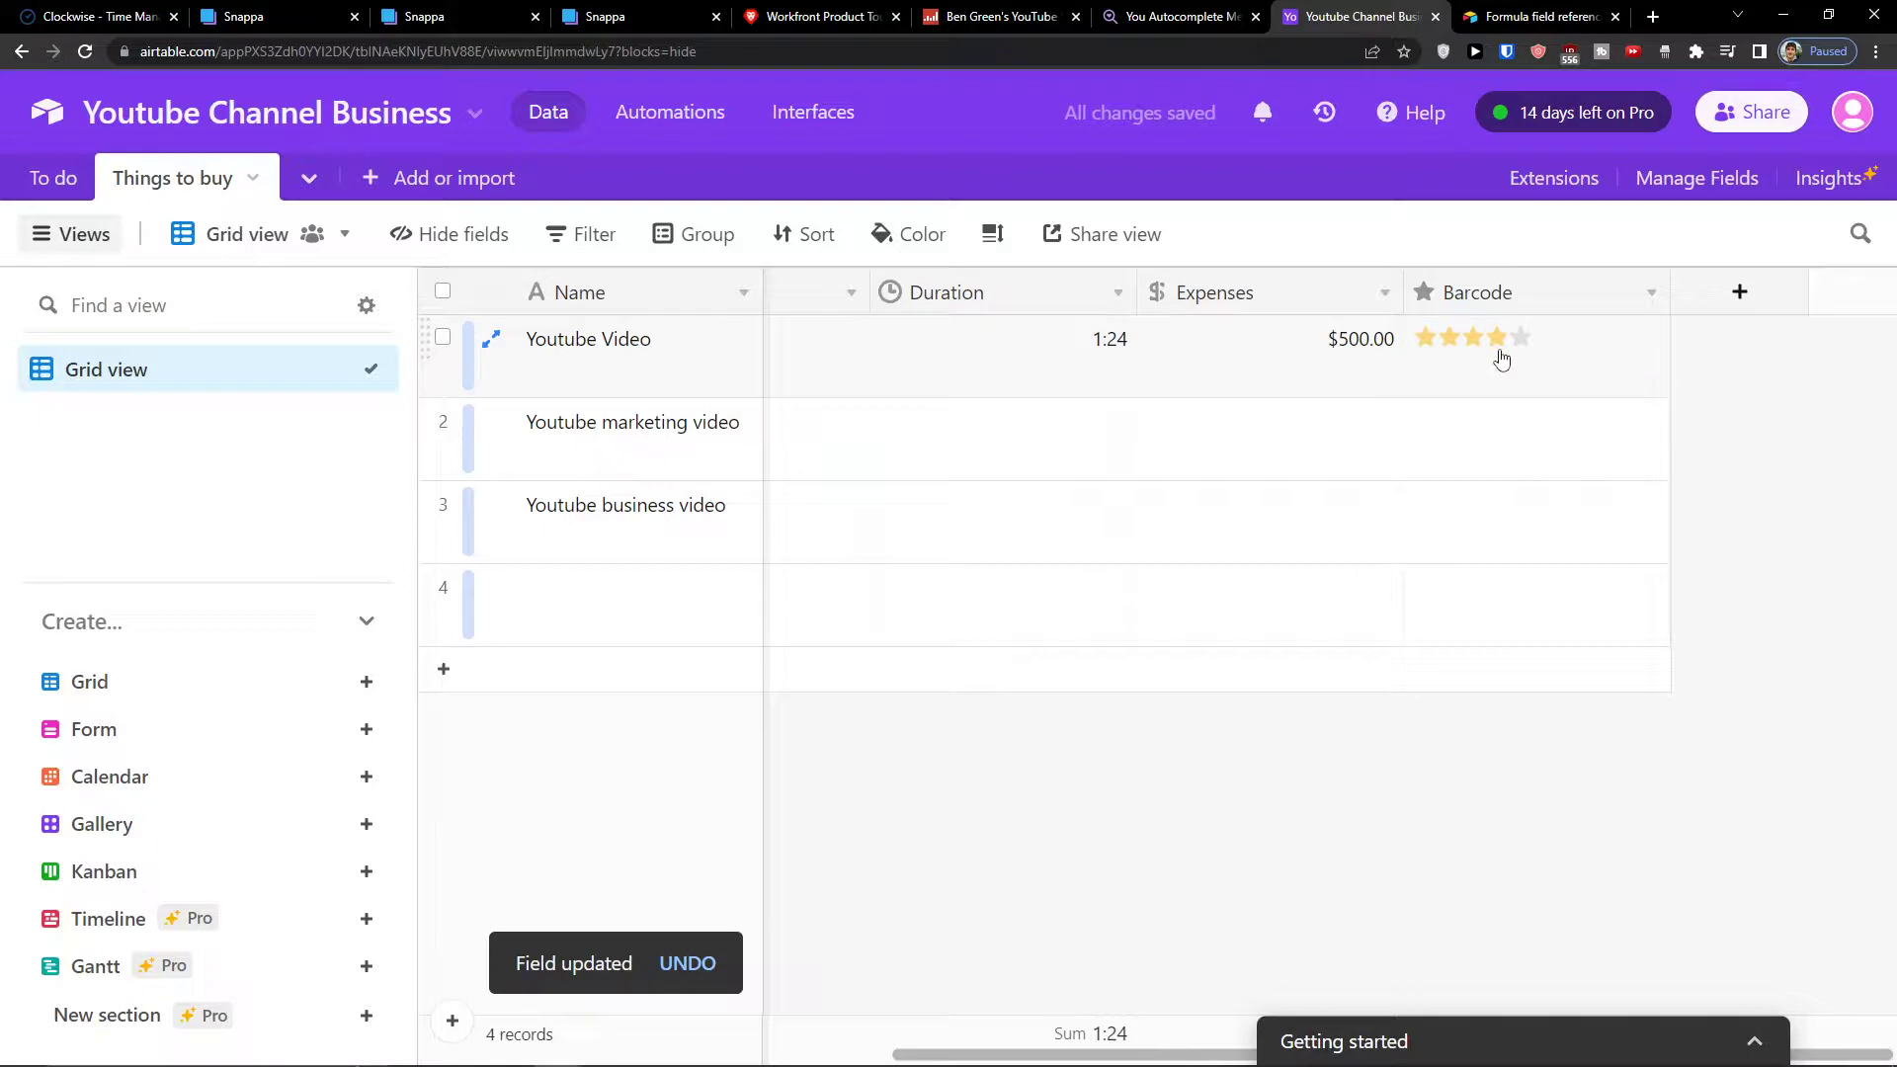
{"action": "mouse_move", "coordinate": [938, 1055]}
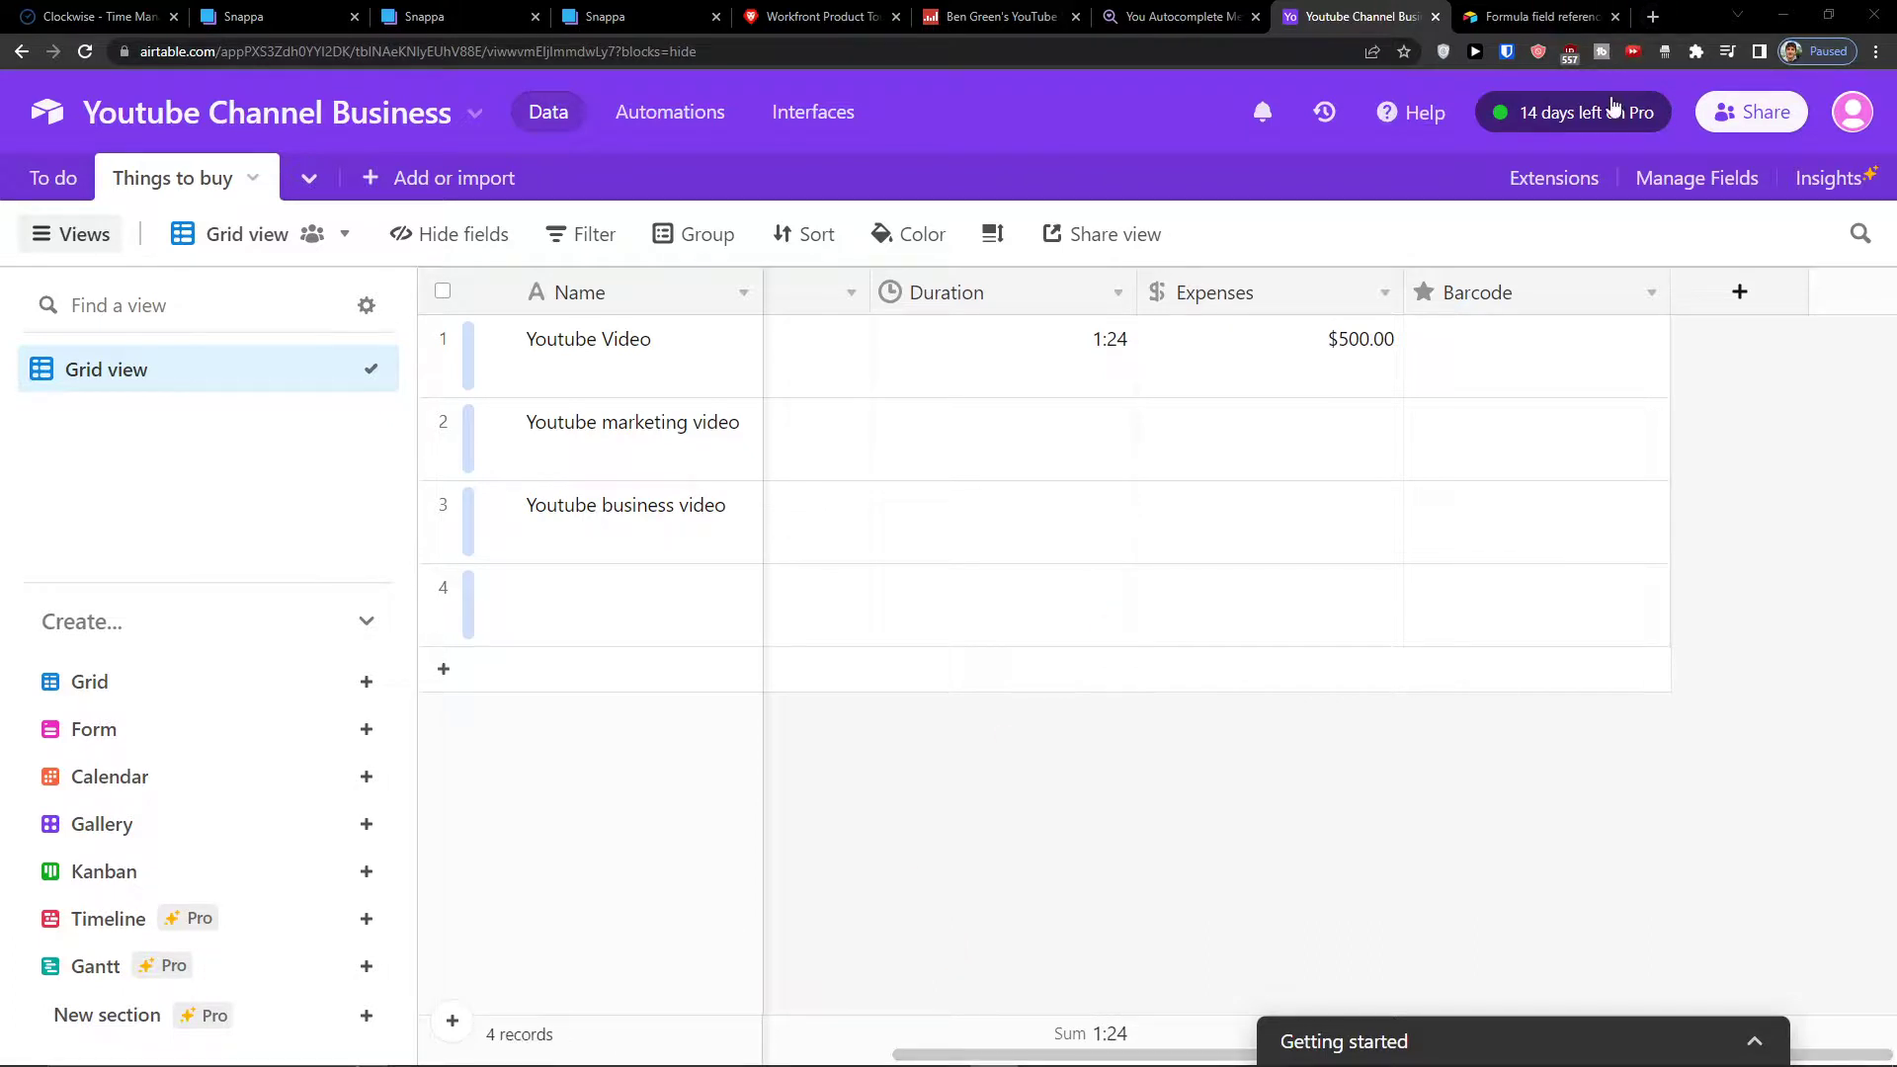
{"action": "left_click", "coordinate": [1572, 180]}
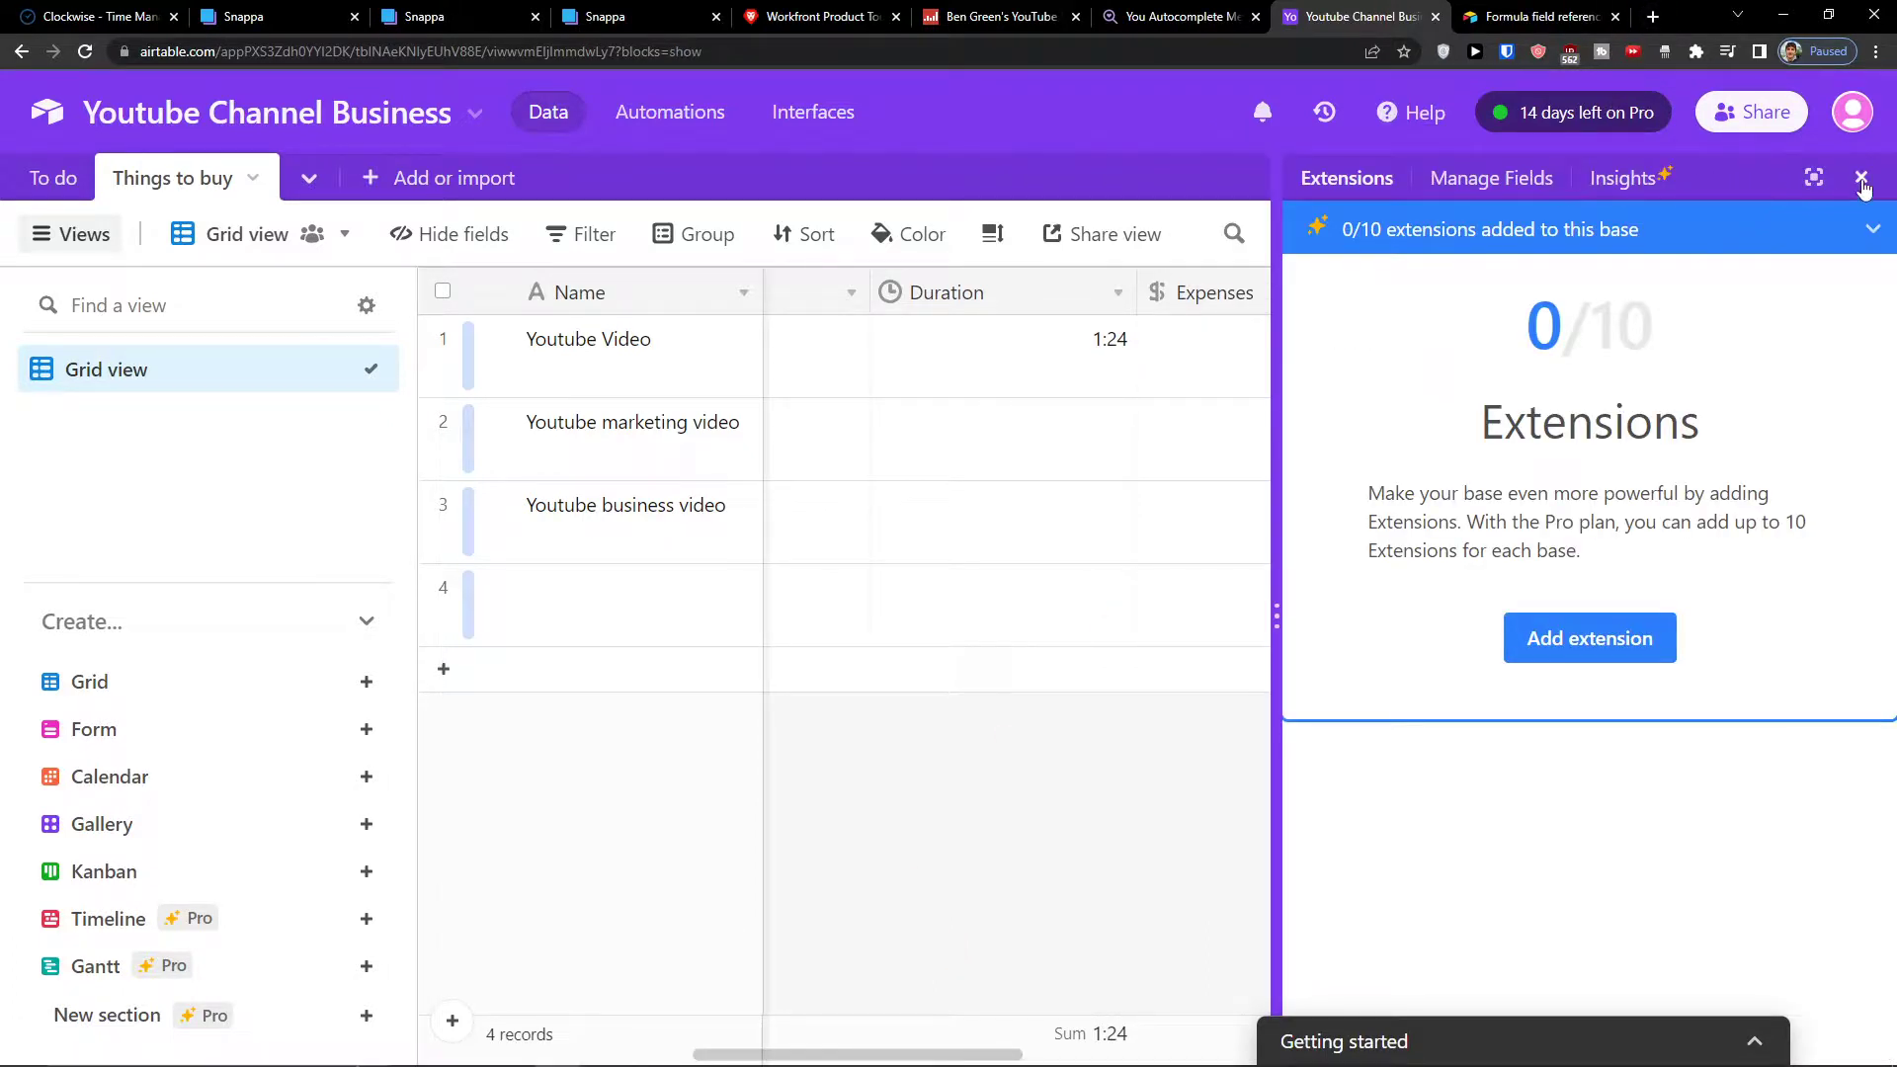
- Browse the Featured marketplace page, including Chart, Pivot table, third-party extensions and scripts
{"action": "left_click", "coordinate": [1548, 670]}
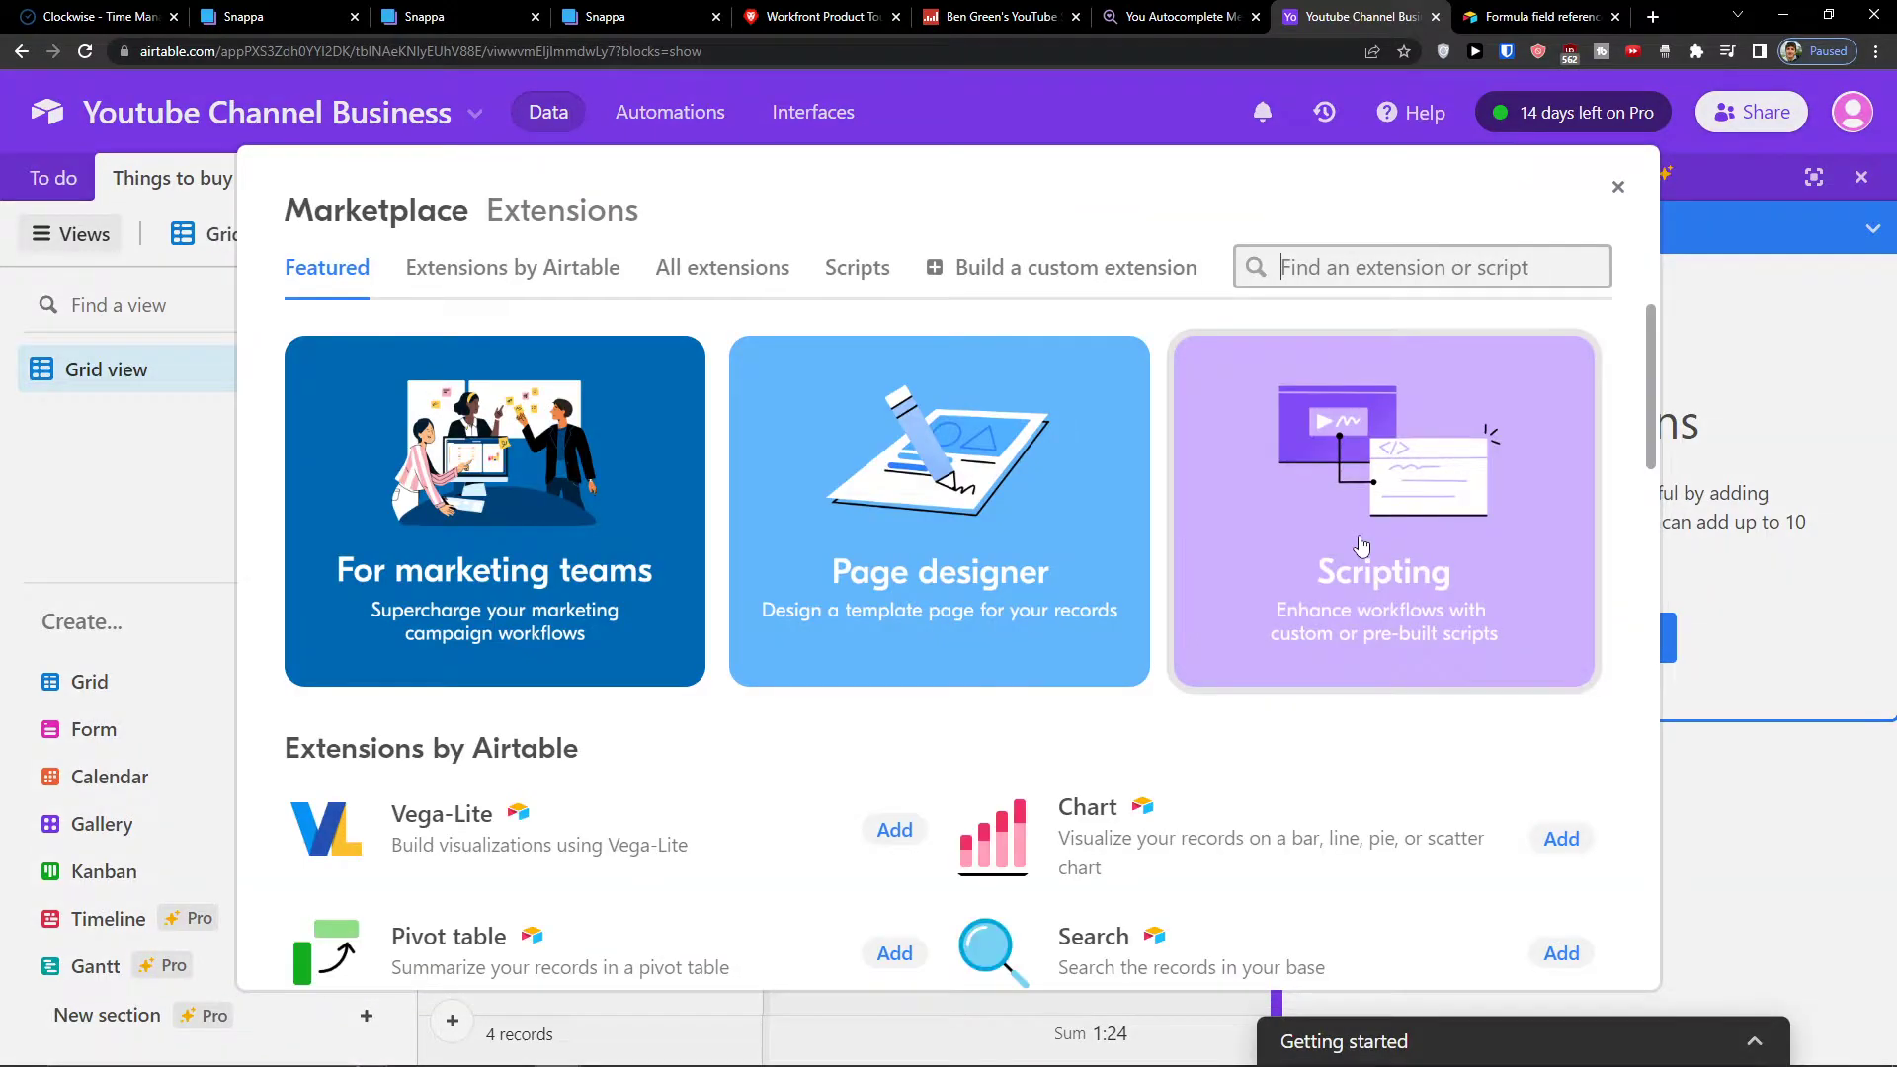
{"action": "scroll", "coordinate": [1030, 570], "scroll_direction": "down", "scroll_amount": 2}
{"action": "scroll", "coordinate": [1033, 571], "scroll_direction": "down", "scroll_amount": 1}
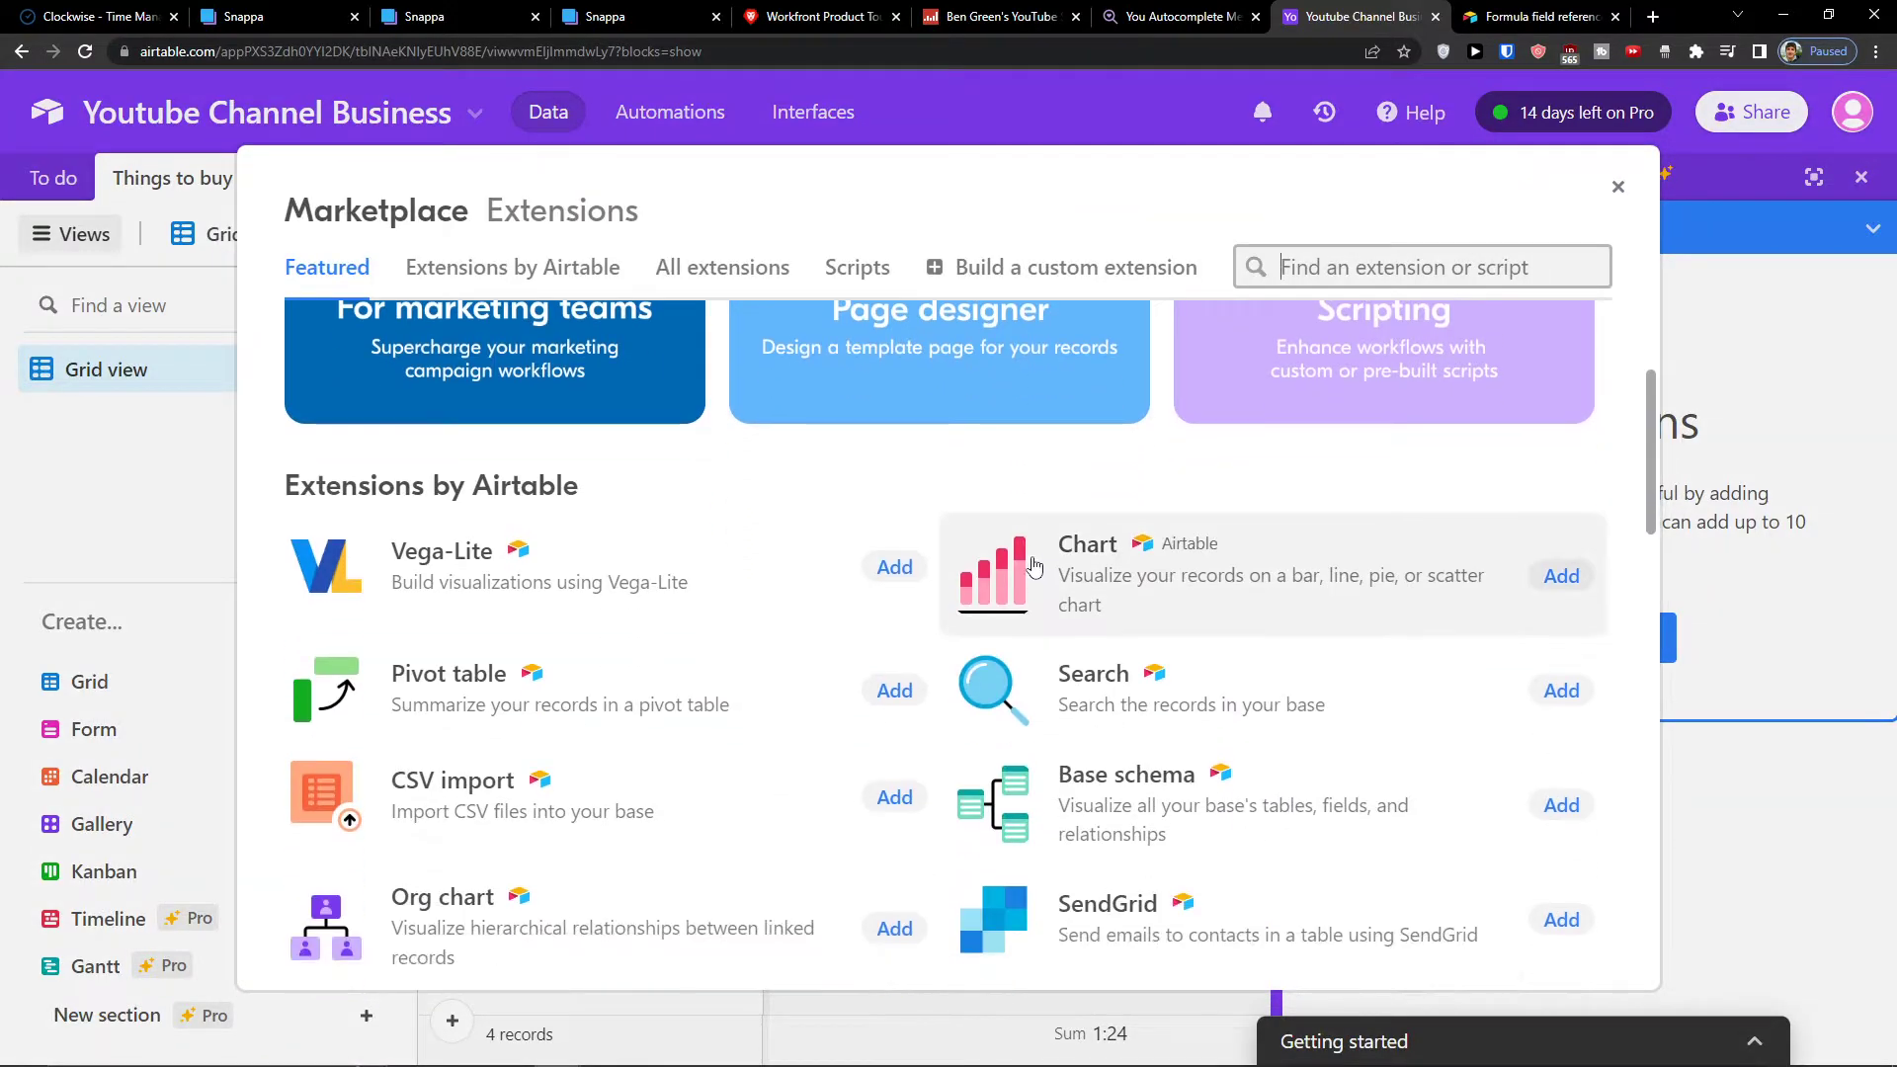
{"action": "scroll", "coordinate": [1032, 565], "scroll_direction": "down", "scroll_amount": 3}
{"action": "scroll", "coordinate": [1014, 582], "scroll_direction": "up", "scroll_amount": 4}
{"action": "left_click", "coordinate": [1015, 580]}
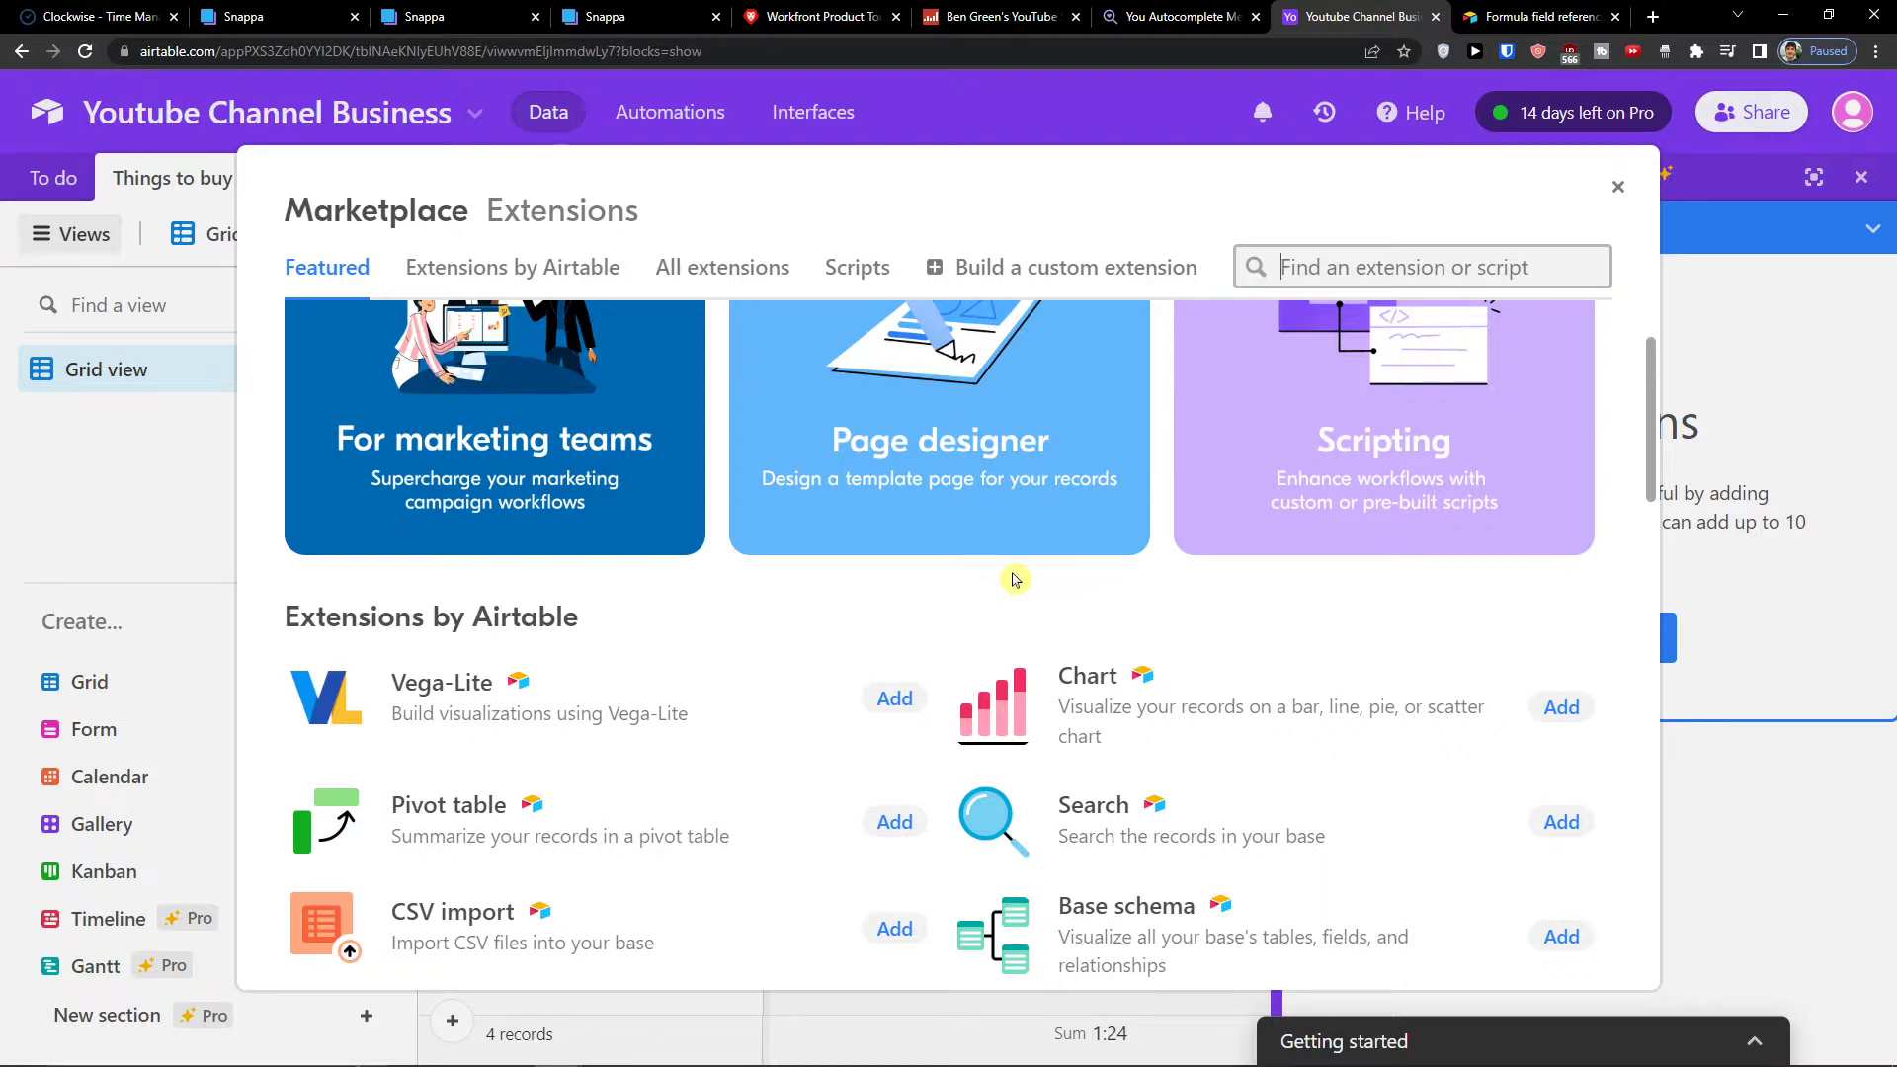
{"action": "scroll", "coordinate": [981, 497], "scroll_direction": "down", "scroll_amount": 10}
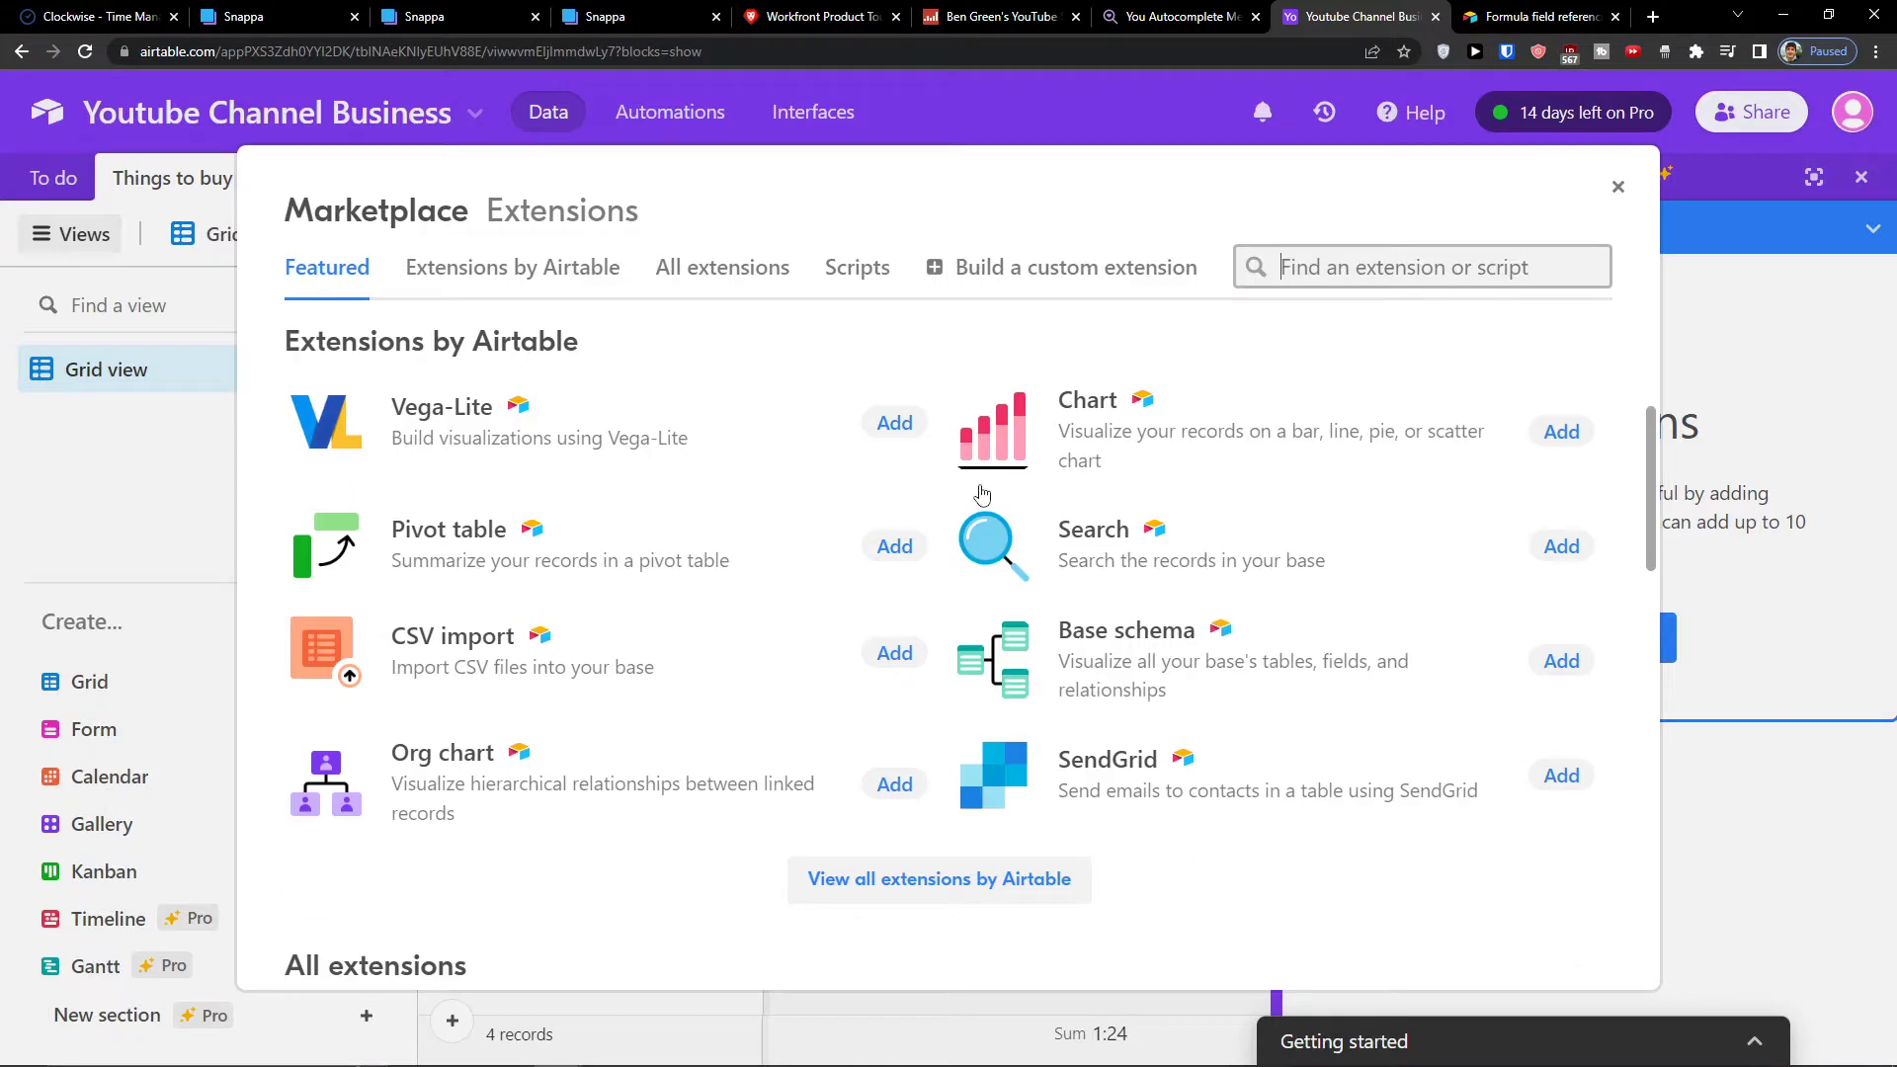
- List Extensions by Airtable and scroll from Vega-Lite and Chart down to Test Fixture Generator
{"action": "left_click", "coordinate": [602, 267]}
{"action": "scroll", "coordinate": [759, 480], "scroll_direction": "down", "scroll_amount": 1}
{"action": "scroll", "coordinate": [759, 480], "scroll_direction": "up", "scroll_amount": 1}
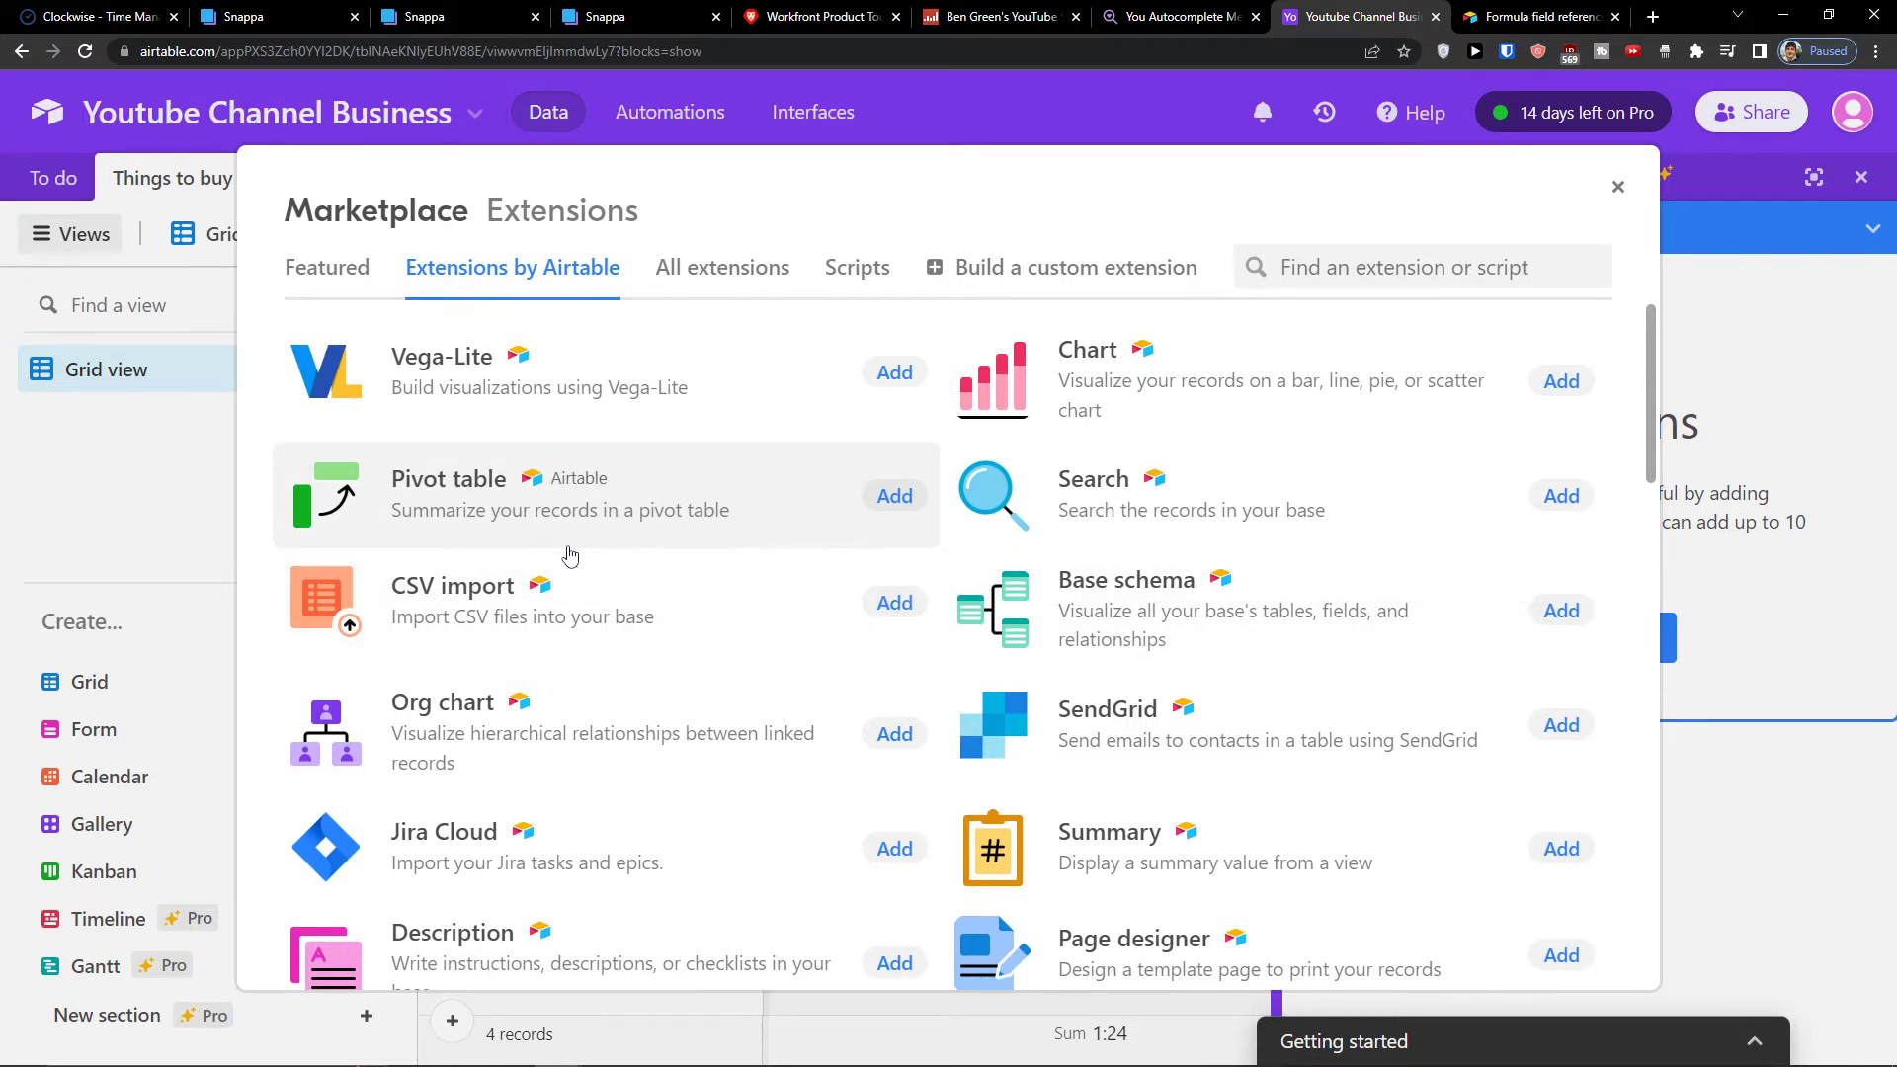
{"action": "scroll", "coordinate": [761, 654], "scroll_direction": "down", "scroll_amount": 4}
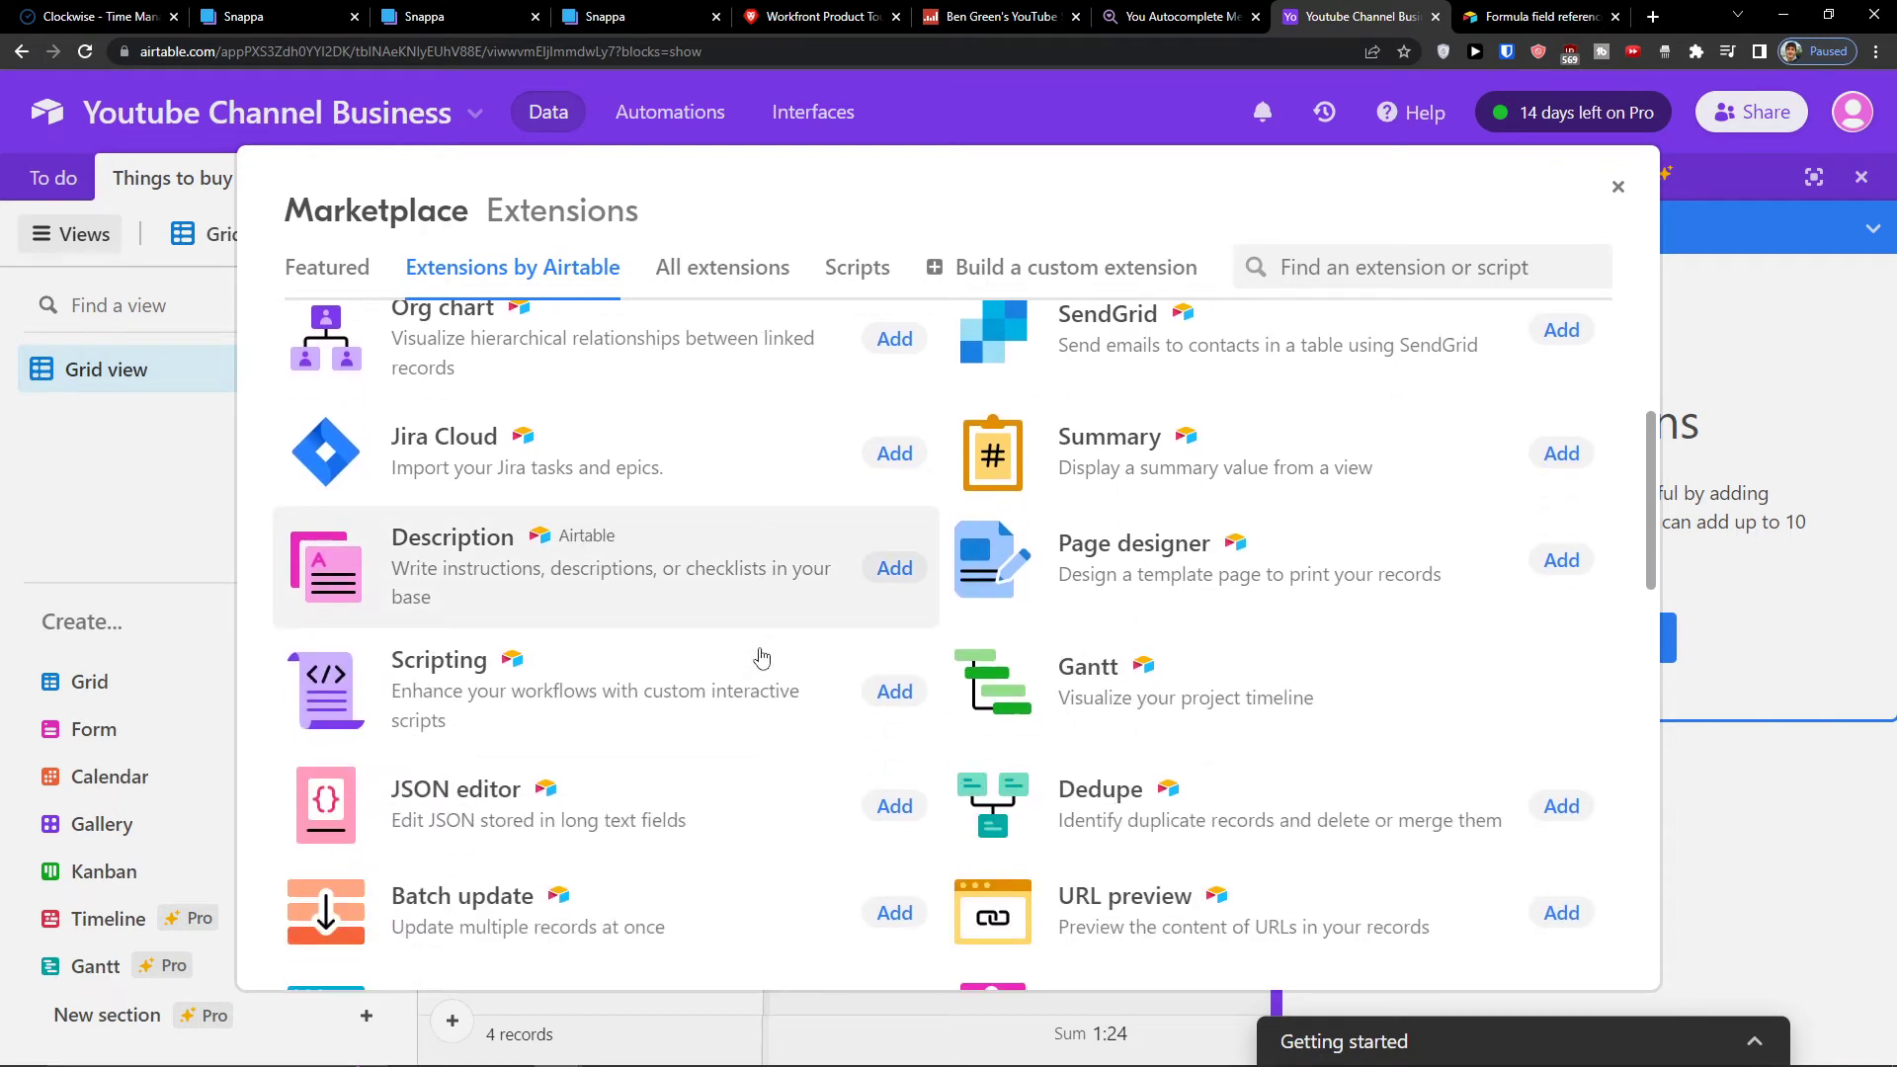
{"action": "scroll", "coordinate": [760, 654], "scroll_direction": "down", "scroll_amount": 8}
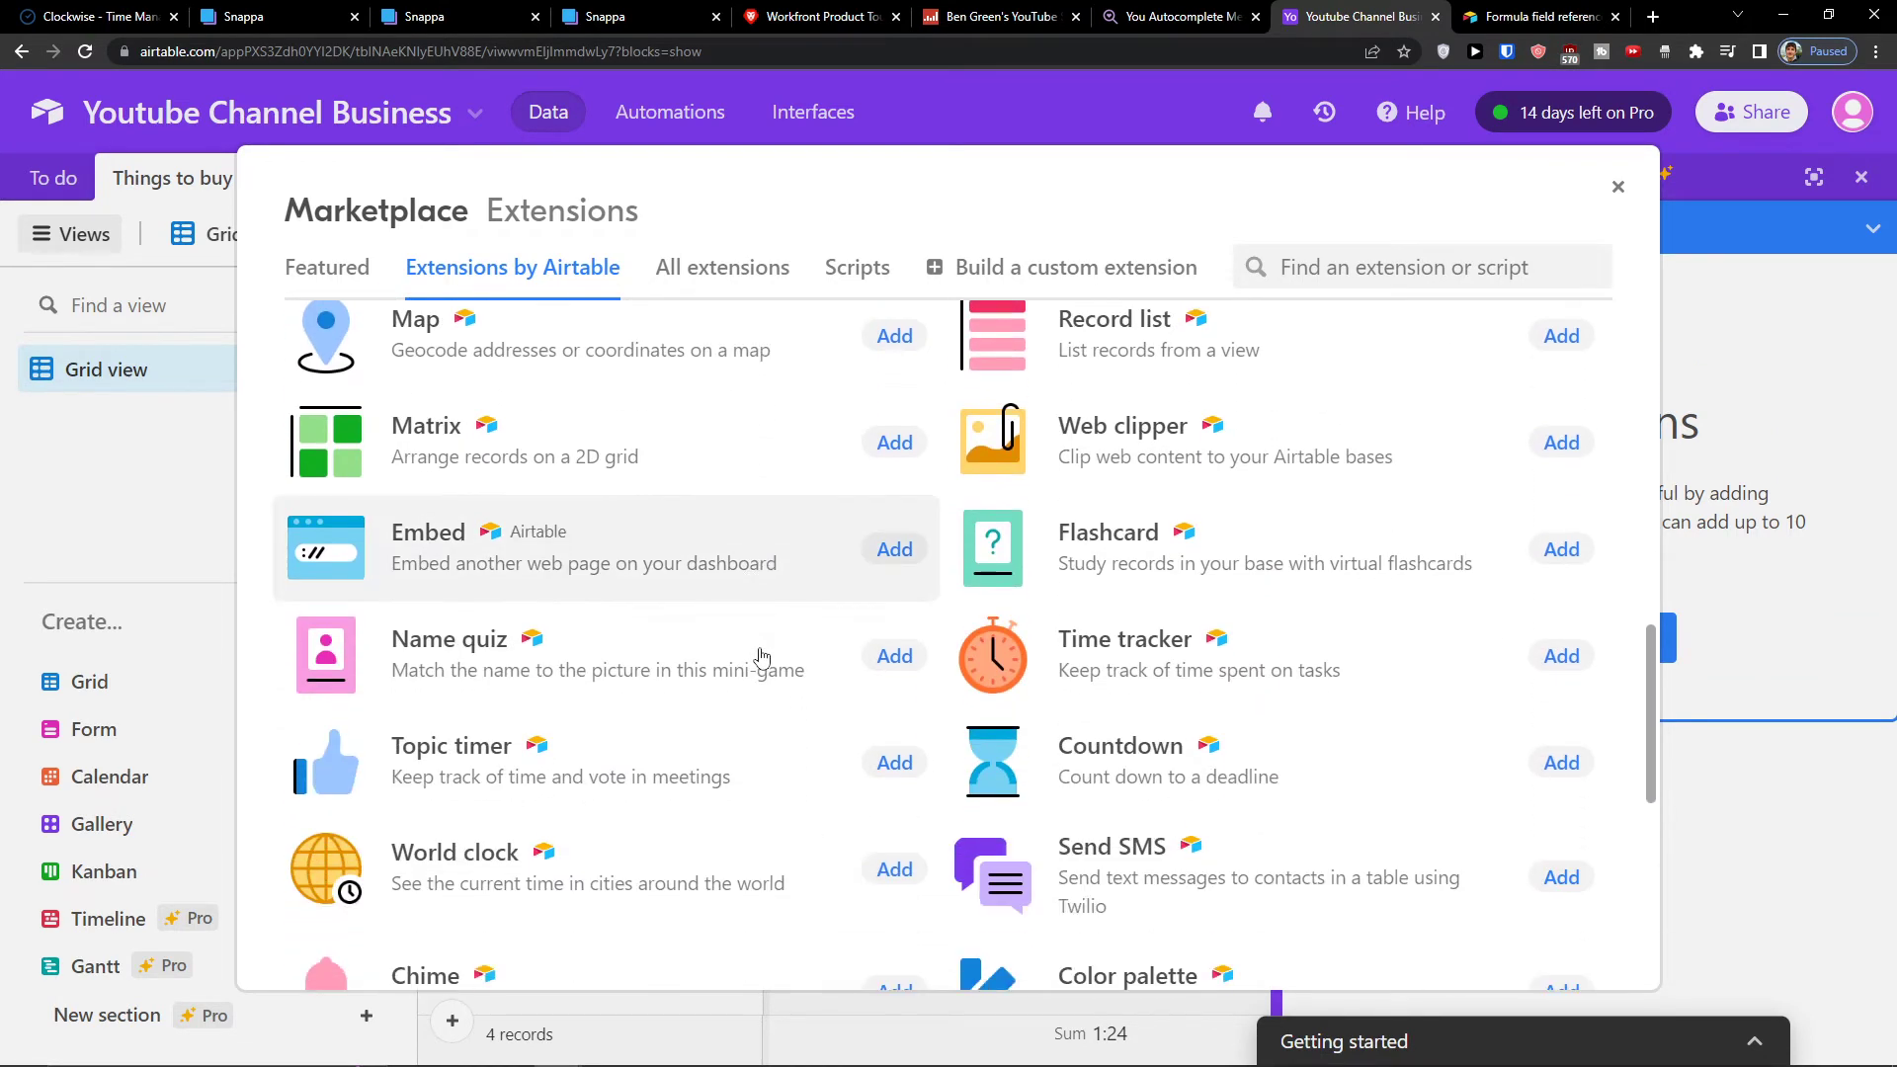
{"action": "scroll", "coordinate": [761, 654], "scroll_direction": "down", "scroll_amount": 2}
{"action": "scroll", "coordinate": [1393, 563], "scroll_direction": "down", "scroll_amount": 2}
{"action": "scroll", "coordinate": [1391, 563], "scroll_direction": "down", "scroll_amount": 3}
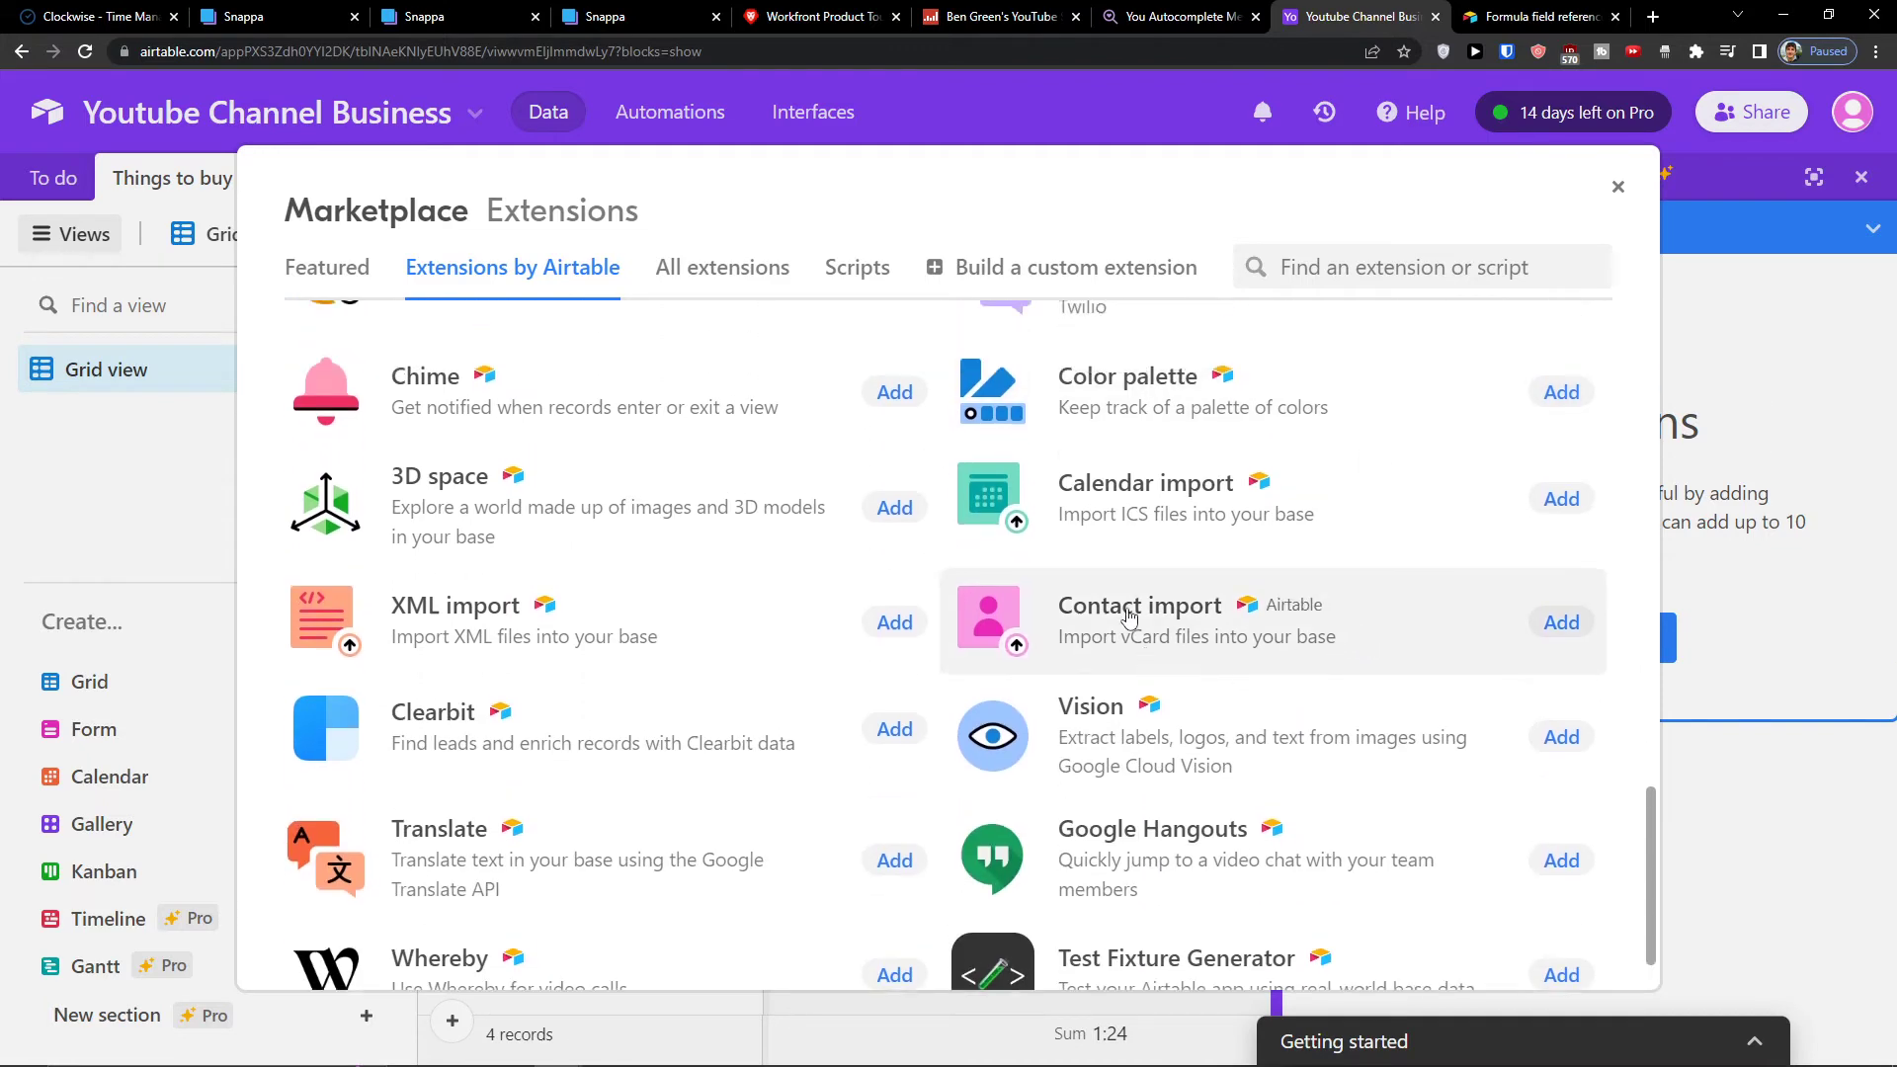